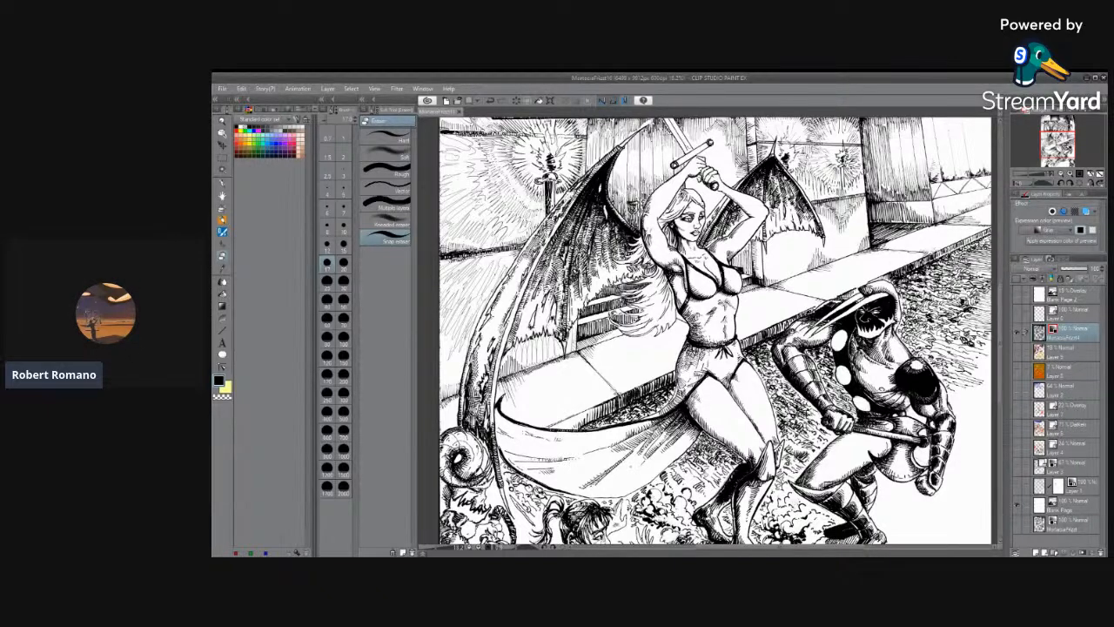
# Clean up the inked wing edge beside the woman's hair, using the eraser at size 8 and the pen at size 5.
pyautogui.scroll(3, 639, 235)
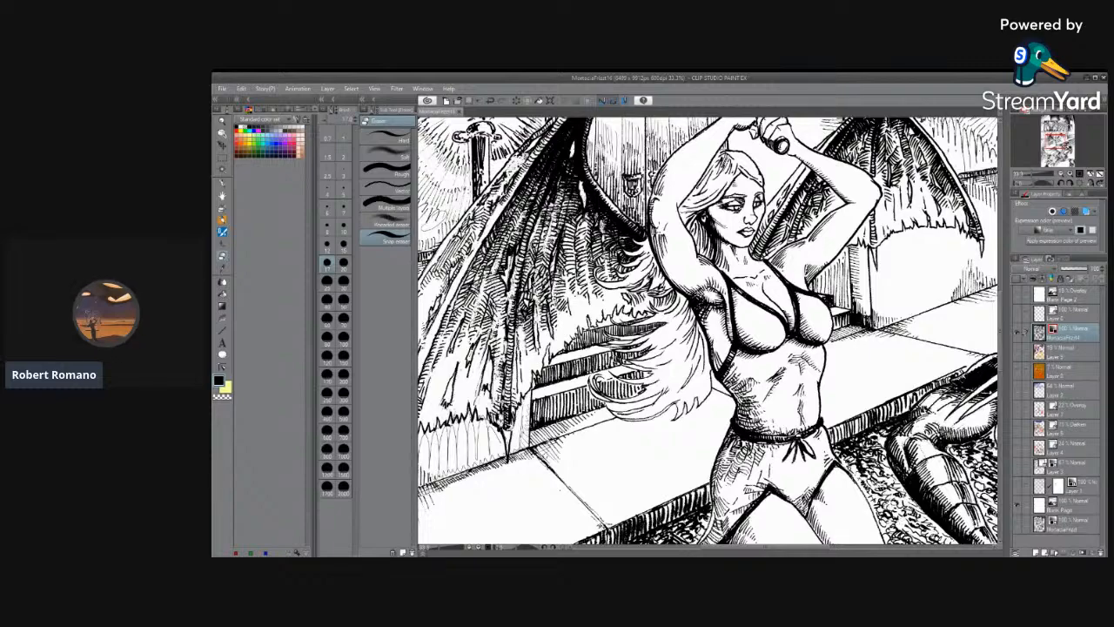
pyautogui.scroll(4, 574, 270)
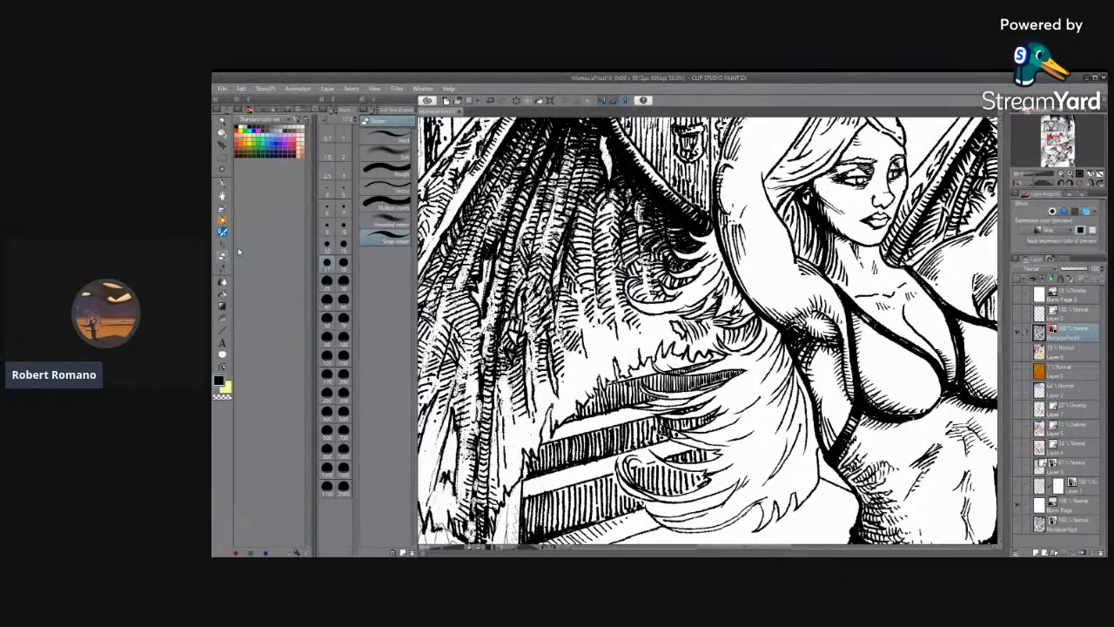
pyautogui.scroll(3, 714, 488)
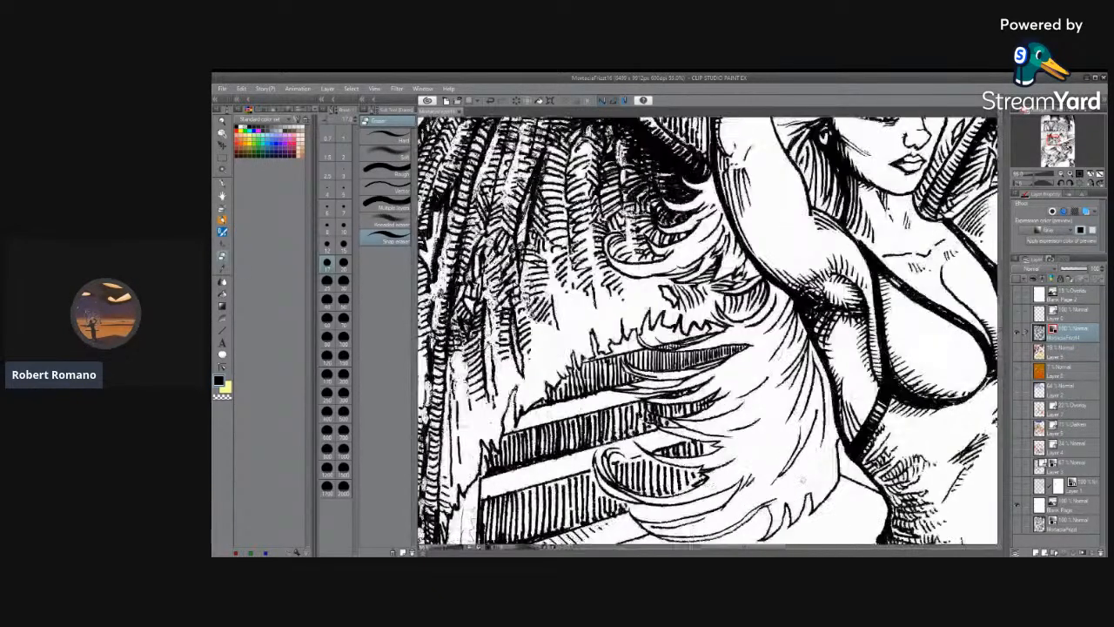
pyautogui.scroll(2, 679, 452)
pyautogui.scroll(2, 541, 262)
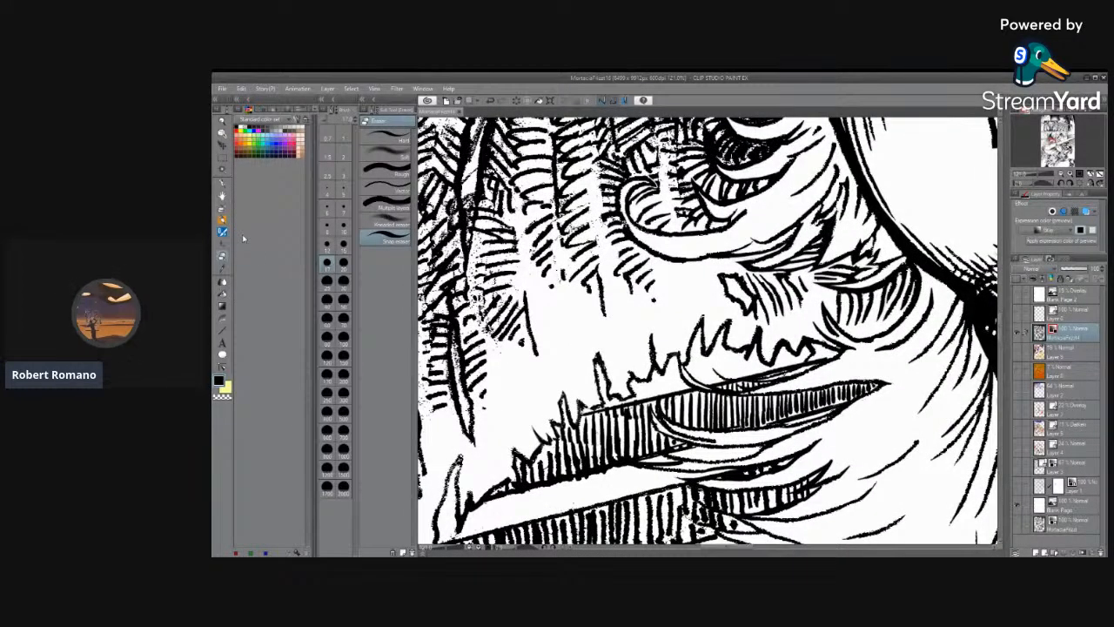
pyautogui.click(345, 223)
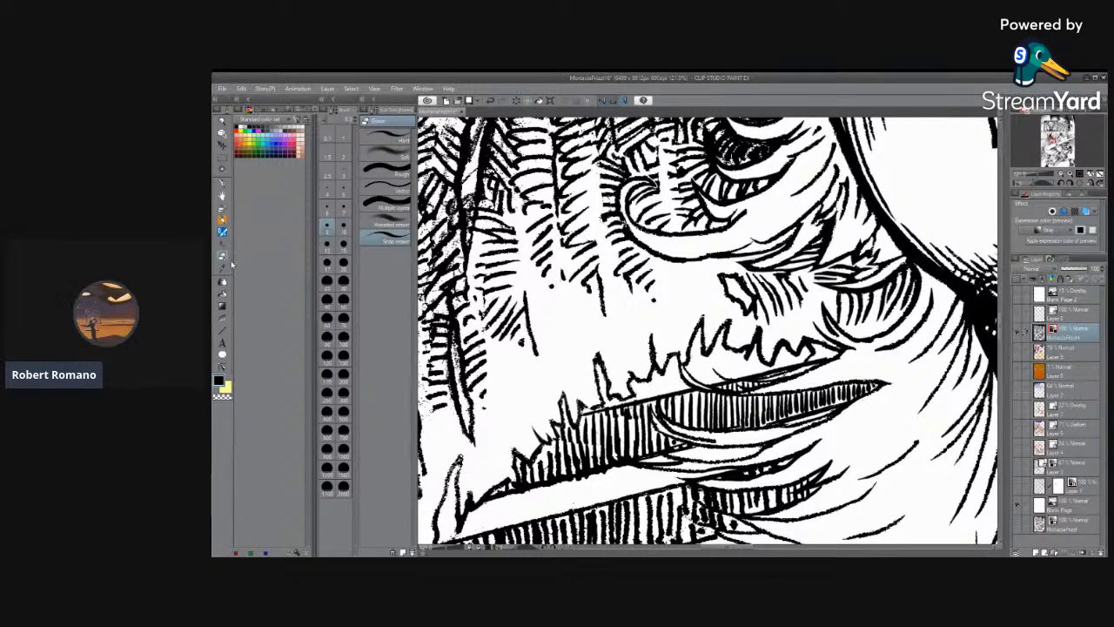
pyautogui.click(222, 185)
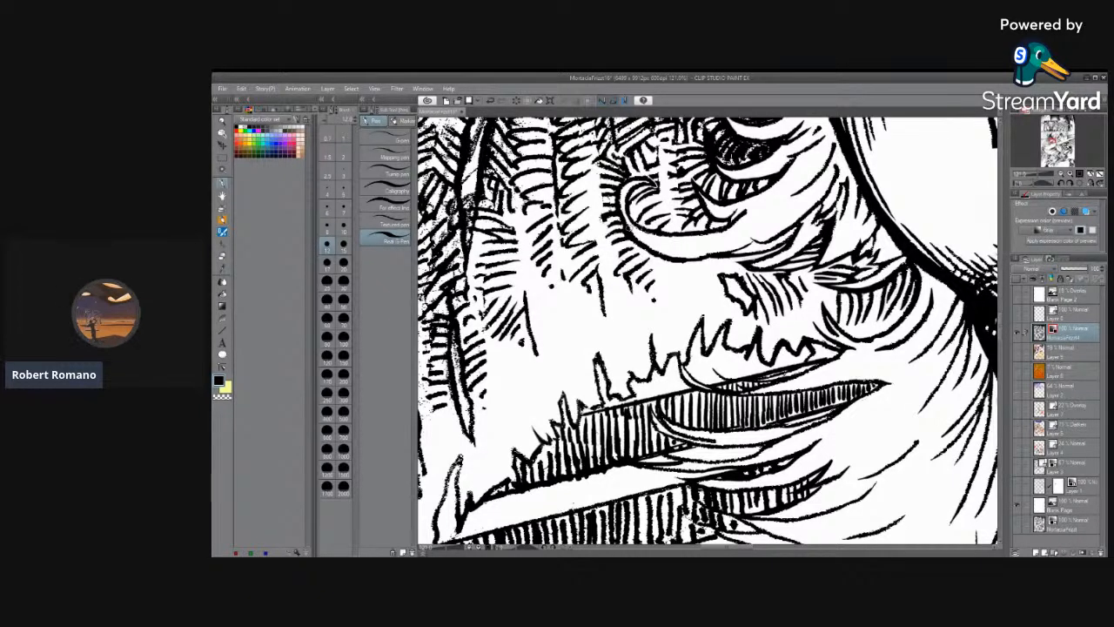
pyautogui.click(226, 256)
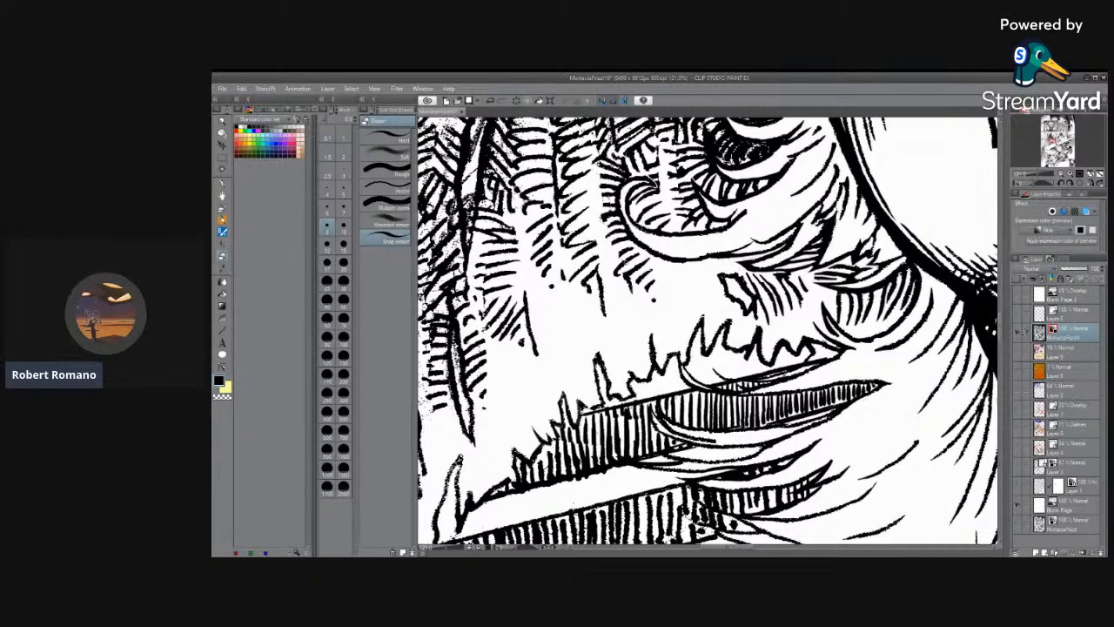
pyautogui.press('p')
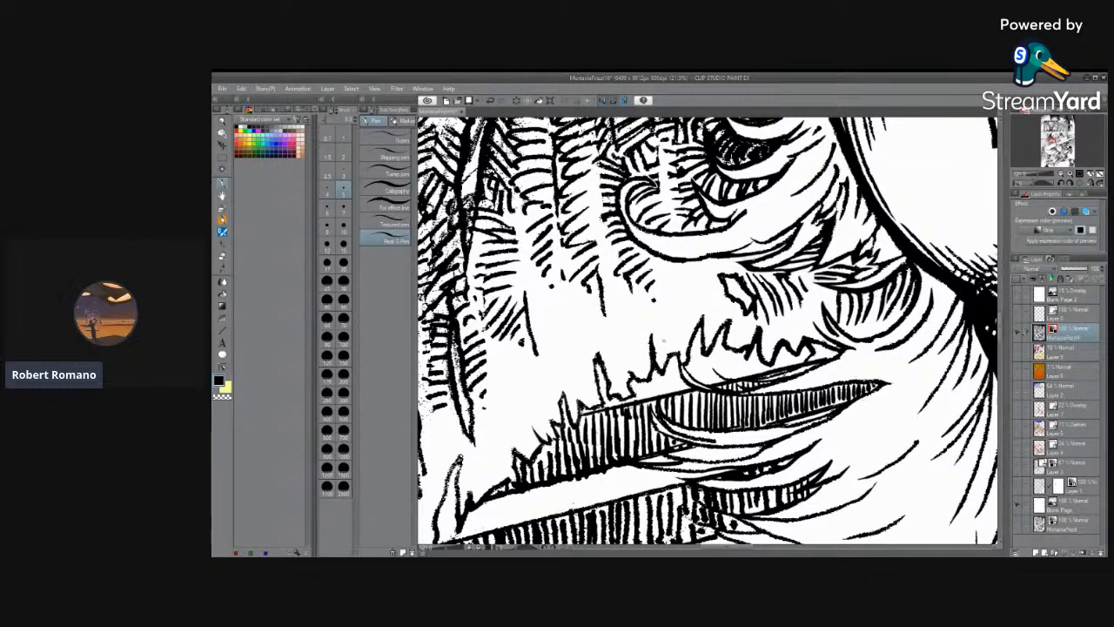
pyautogui.scroll(2, 733, 338)
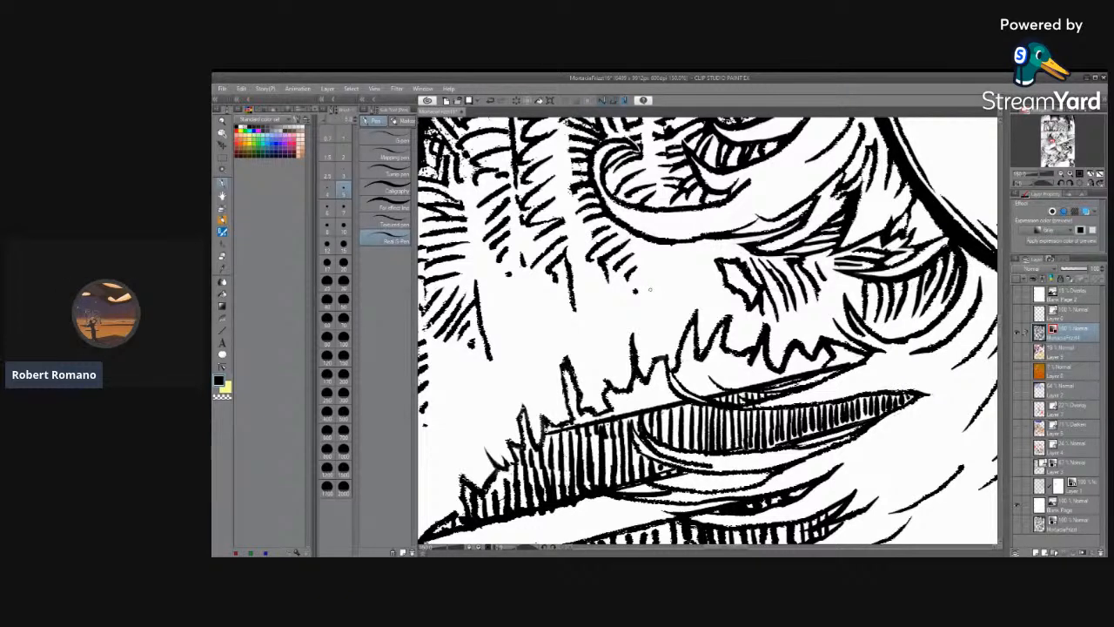
pyautogui.press('e')
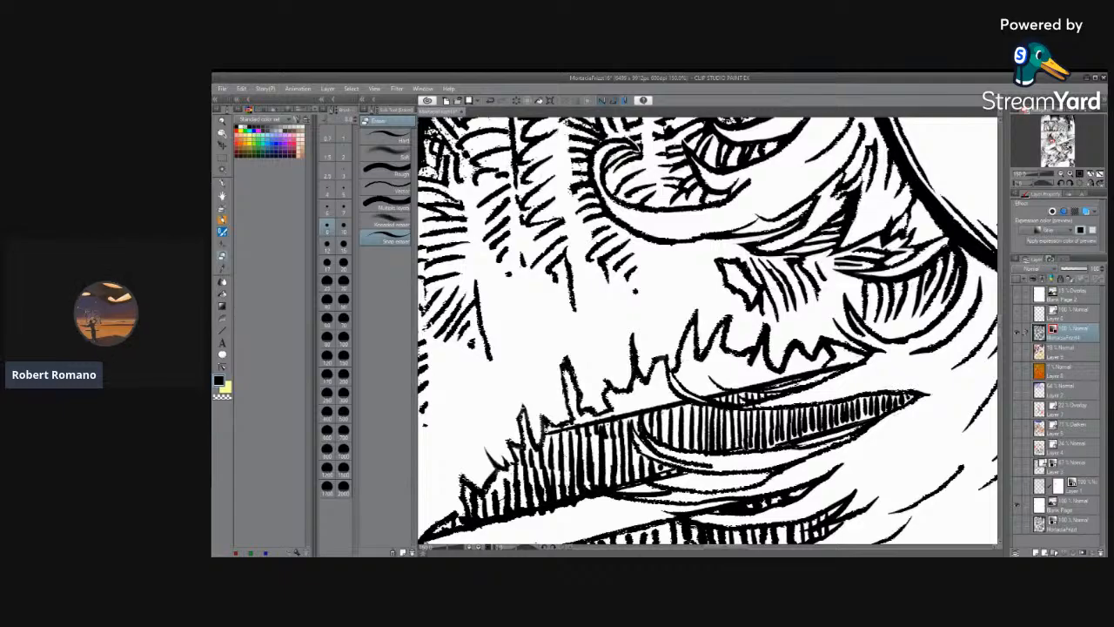
# Examine the overall comic page, from the upper inset panels down to the axe panel, for areas needing cleanup.
pyautogui.scroll(-3, 625, 180)
pyautogui.scroll(-6, 708, 331)
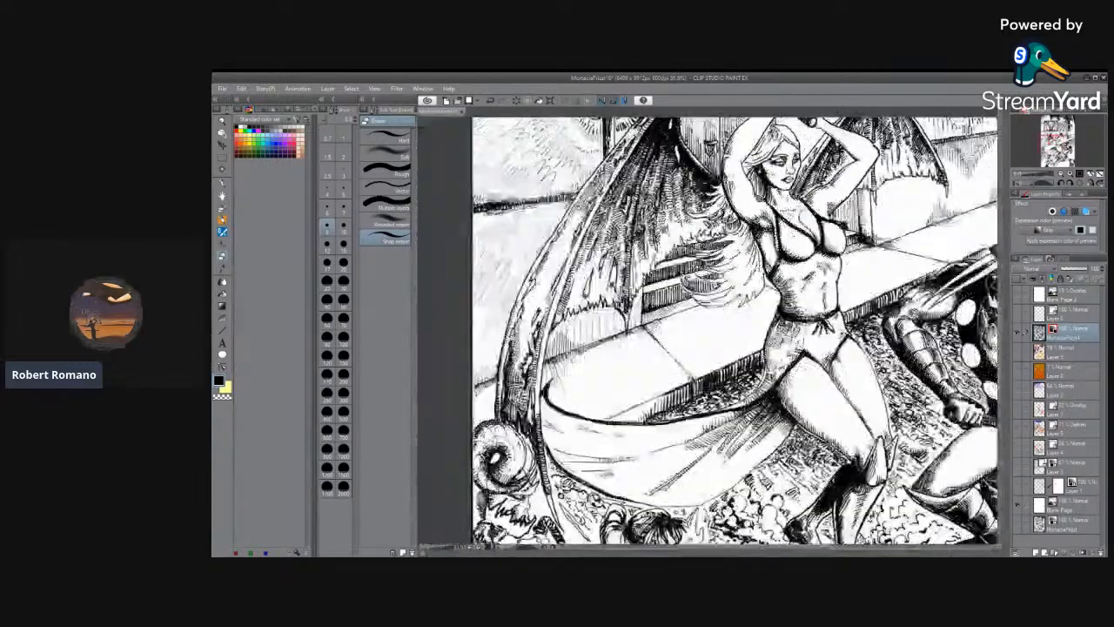
pyautogui.scroll(-2, 766, 331)
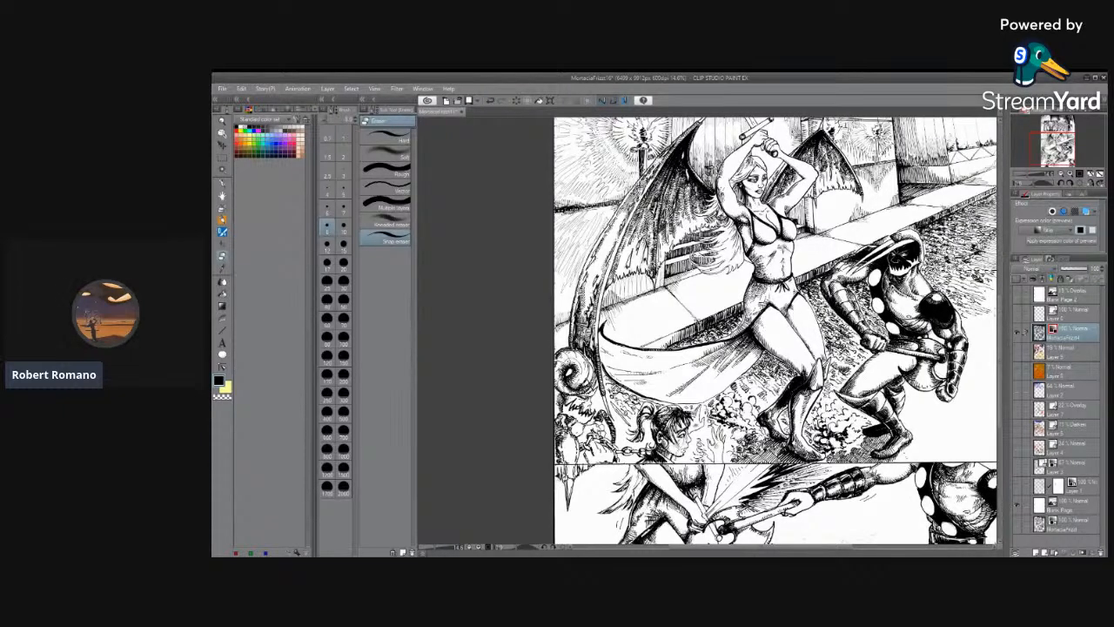
pyautogui.scroll(5, 1003, 316)
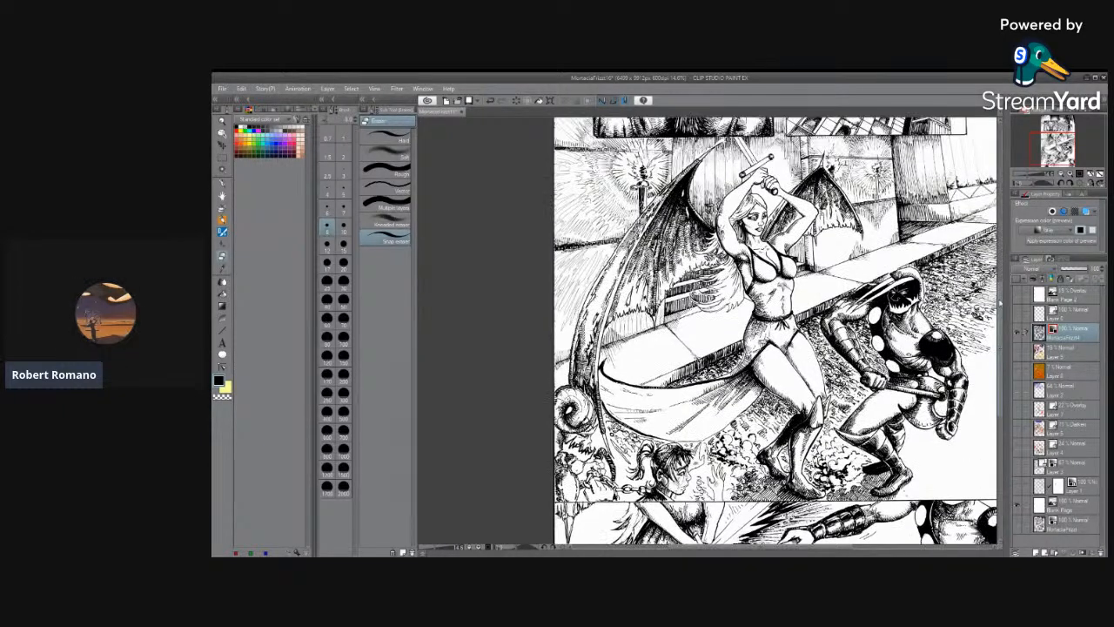
pyautogui.scroll(3, 999, 252)
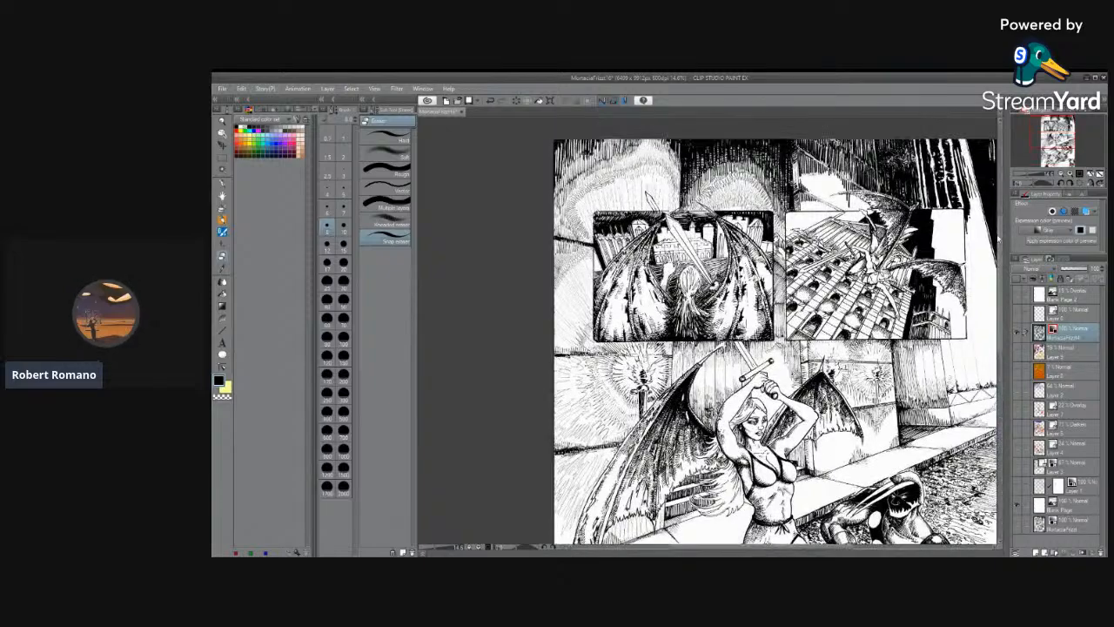
pyautogui.scroll(-6, 999, 244)
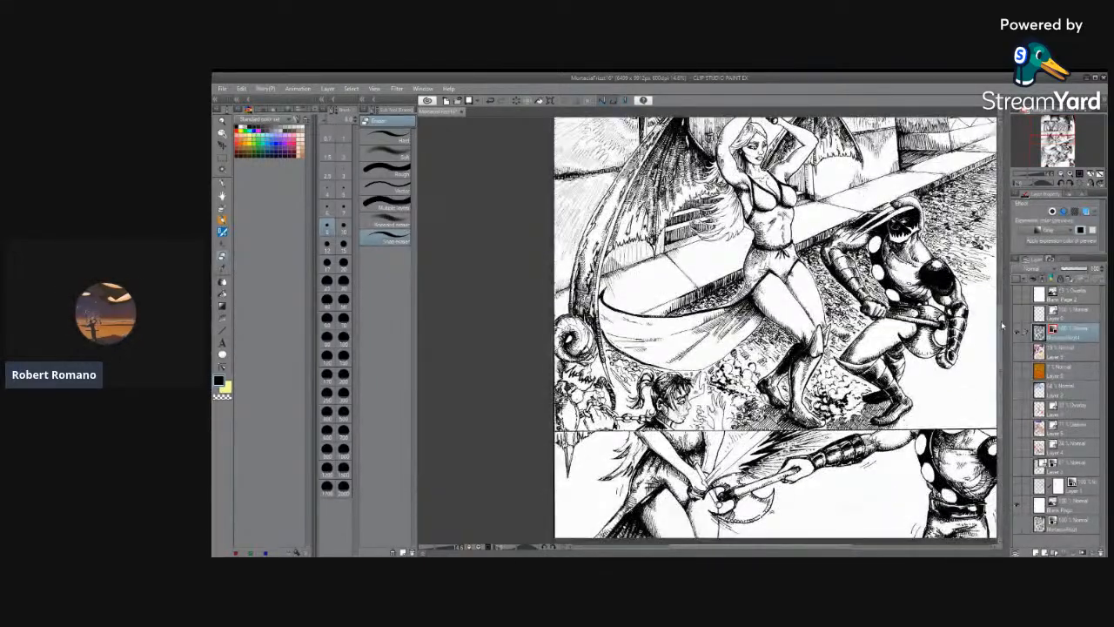
pyautogui.scroll(3, 1003, 326)
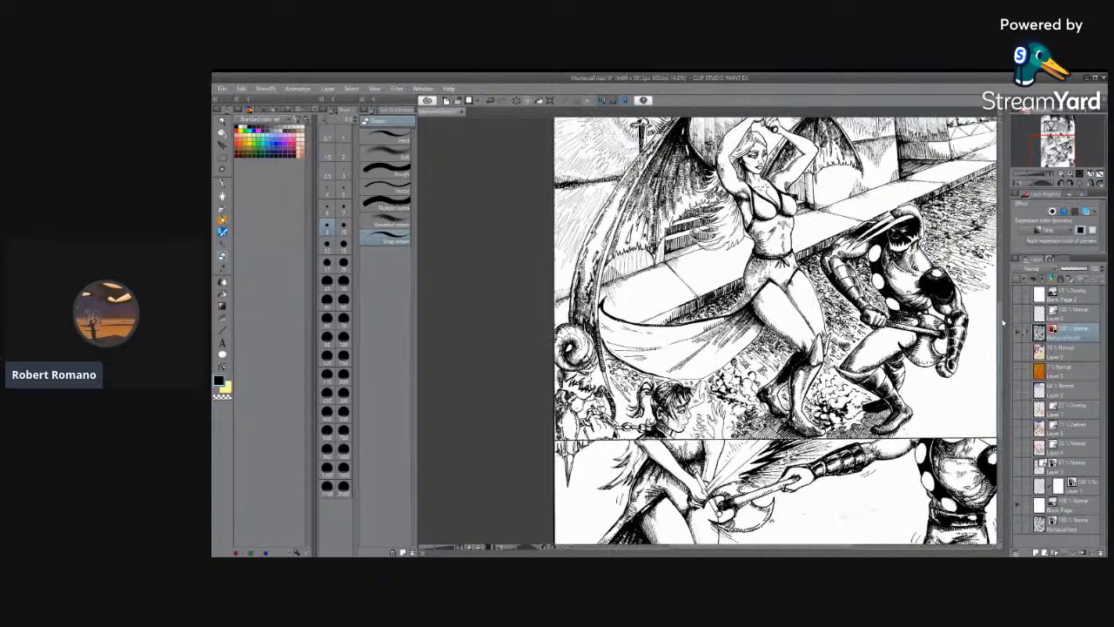
pyautogui.moveTo(999, 302); pyautogui.dragTo(1000, 308)
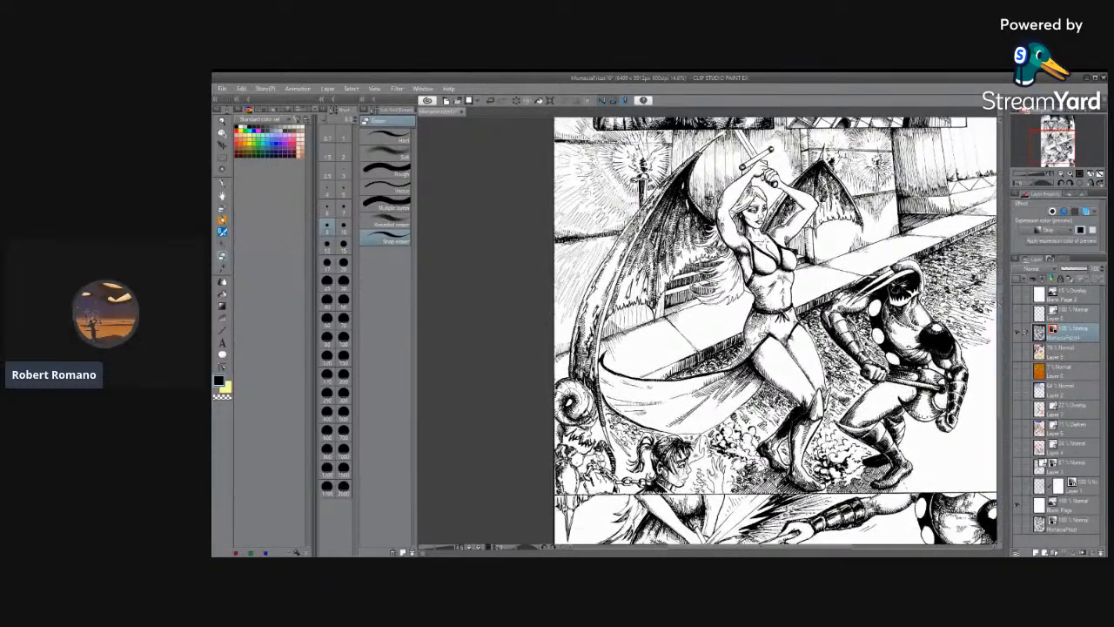
# Reinforce the long vertical fold line in the wing membrane, near the stone steps, with the pen at size 8.
pyautogui.scroll(4, 633, 217)
pyautogui.scroll(4, 601, 244)
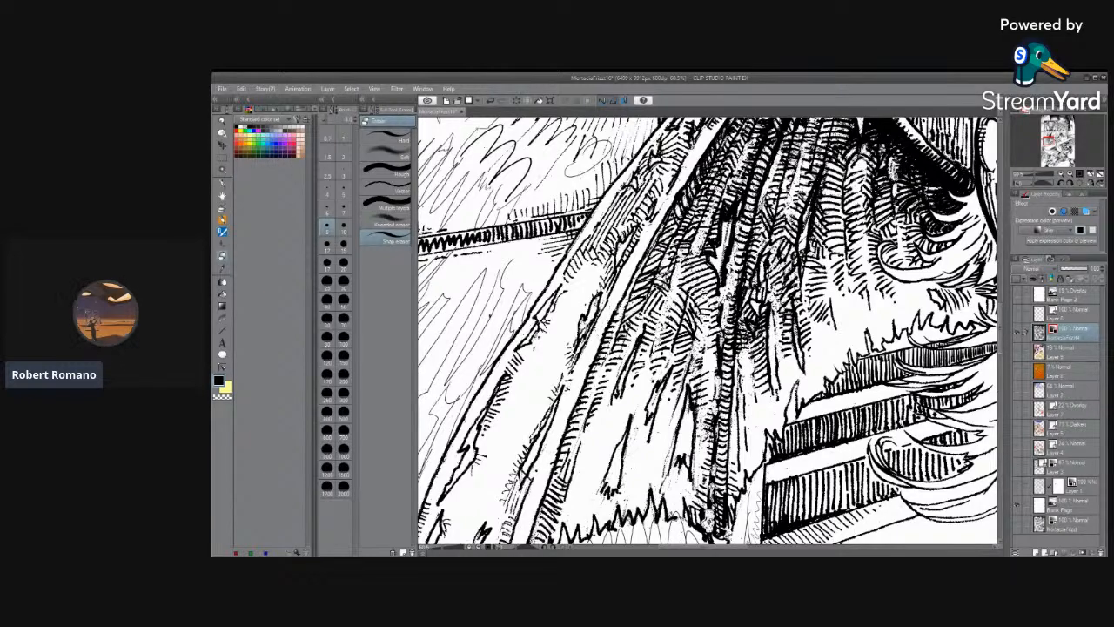
pyautogui.scroll(5, 786, 383)
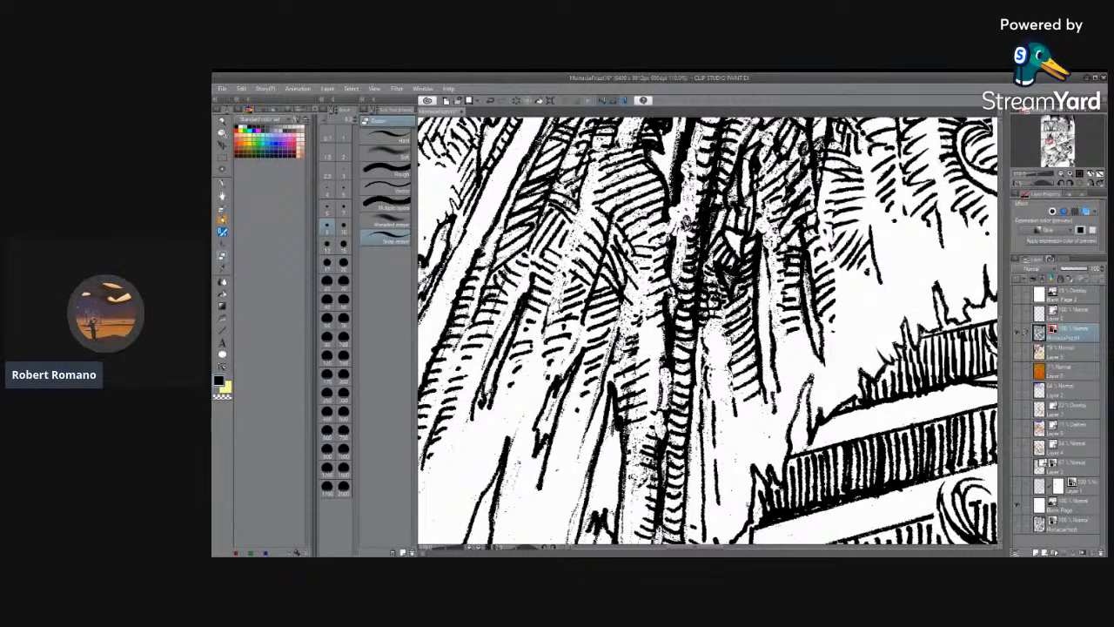
pyautogui.click(228, 181)
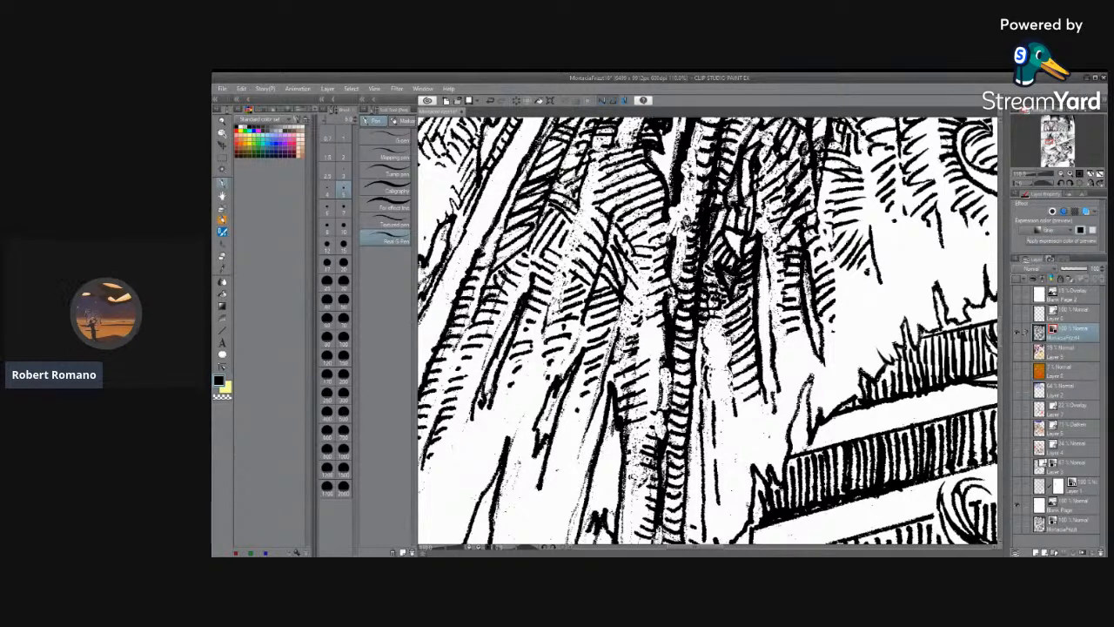
pyautogui.press(']')
pyautogui.press(']')
pyautogui.press(']')
pyautogui.moveTo(766, 267); pyautogui.dragTo(773, 411)
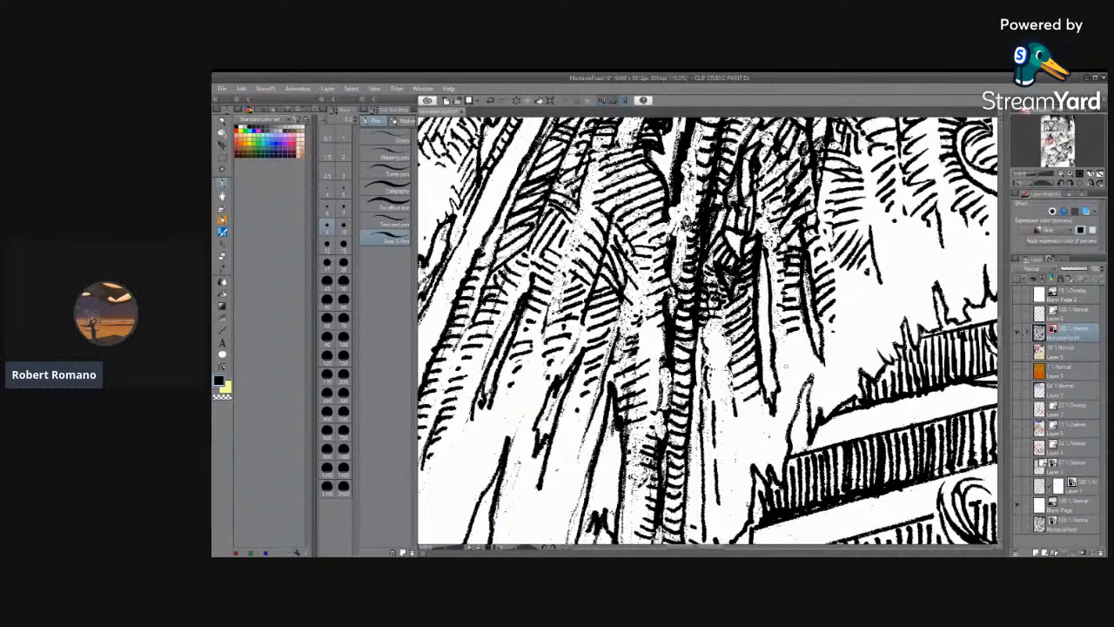
# Clean the speckled ink around the wing's central rib and redraw its hatching, alternating eraser and pen at size 8.
pyautogui.click(223, 252)
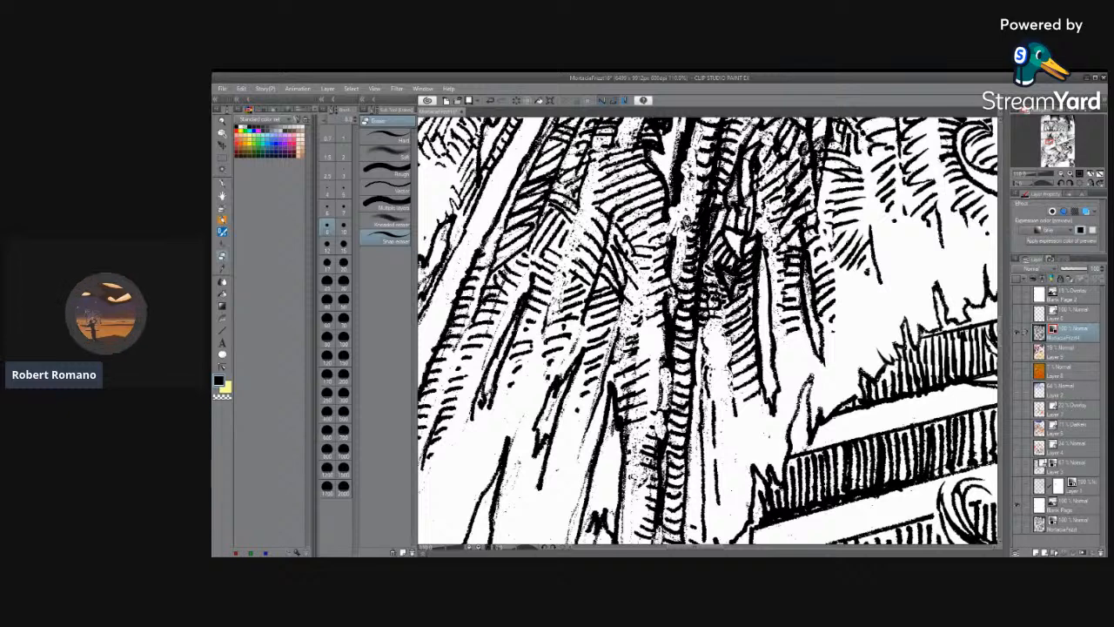
pyautogui.click(223, 181)
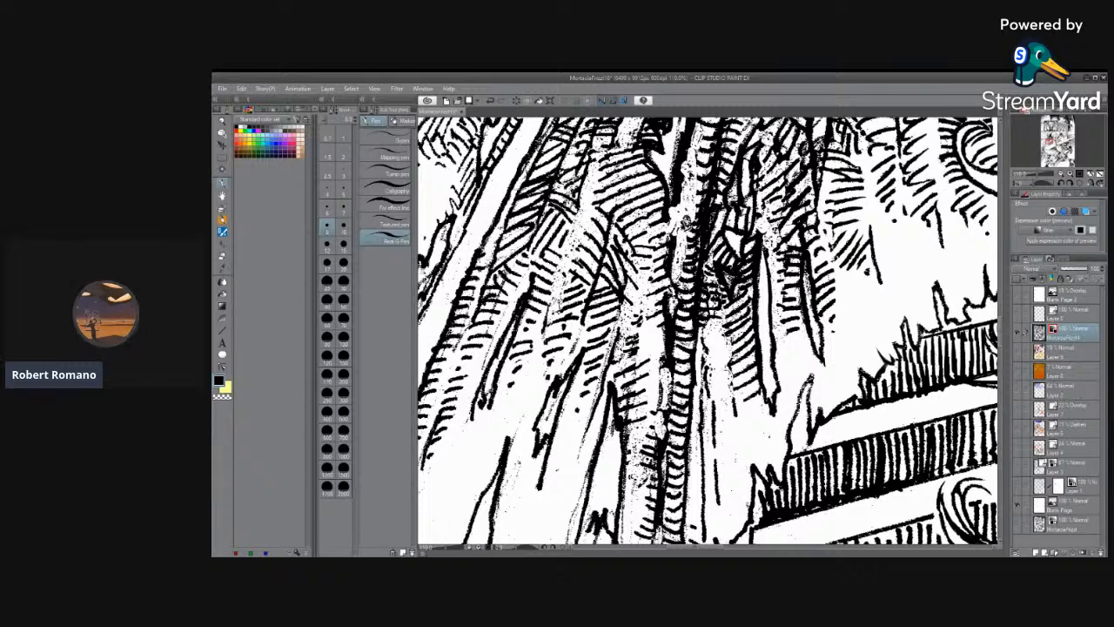
pyautogui.click(223, 254)
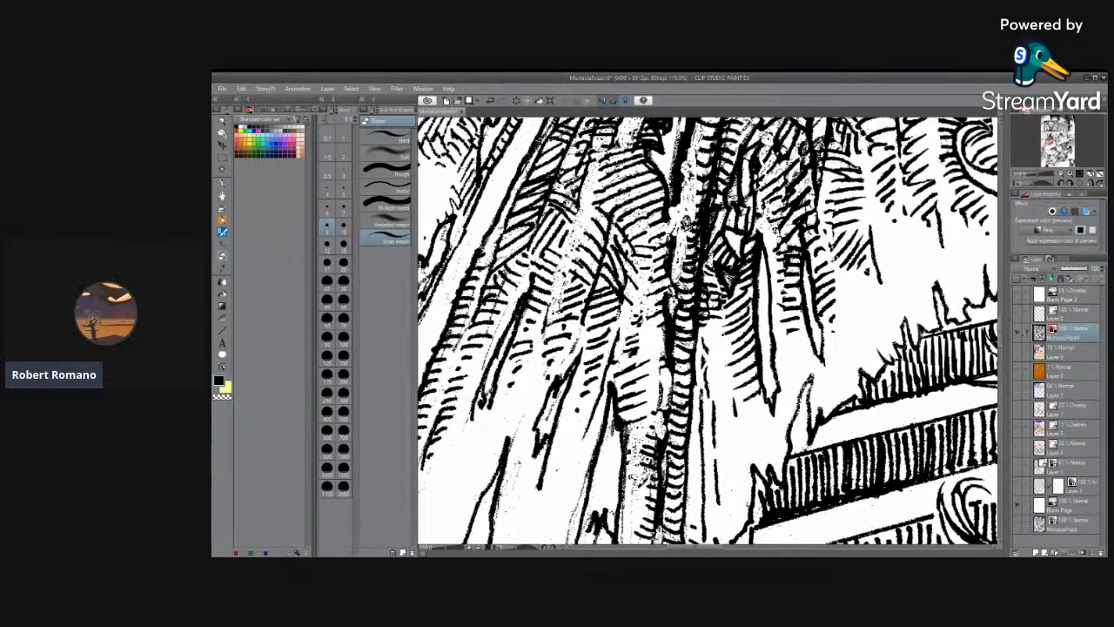
pyautogui.moveTo(661, 356); pyautogui.dragTo(664, 334)
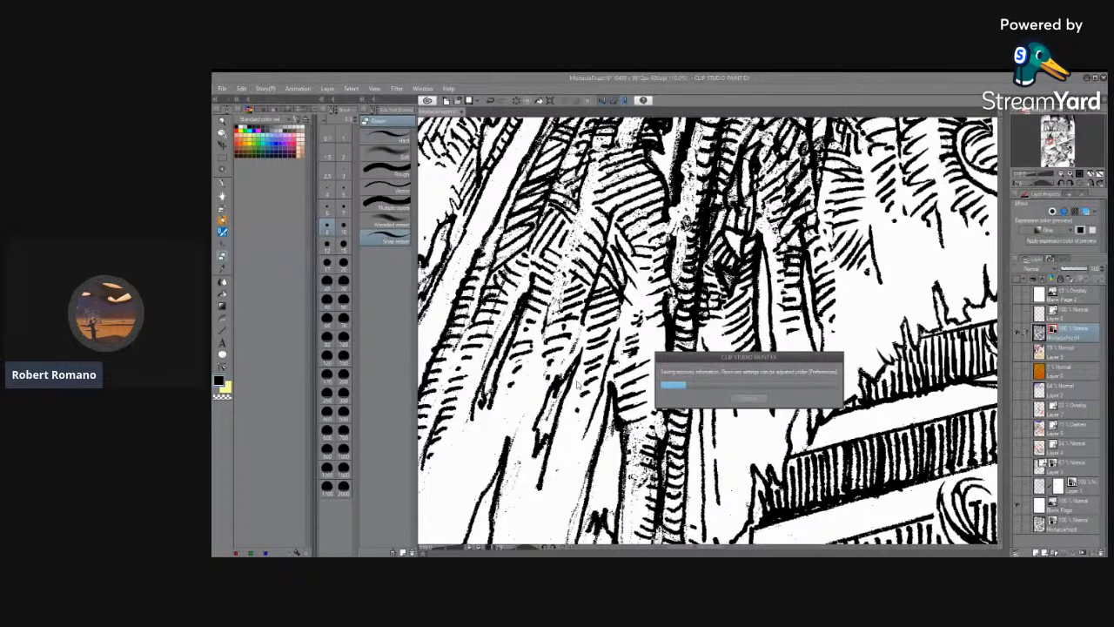
# Erase the ink specks and rough edges along the lower part of the wing's central rib.
pyautogui.scroll(2, 602, 354)
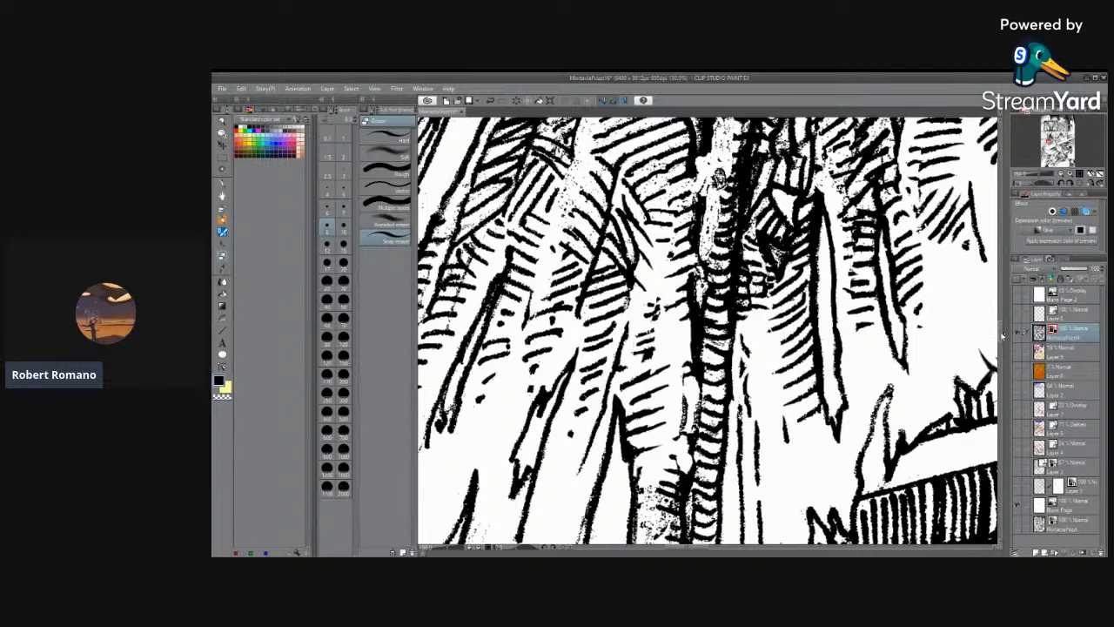
pyautogui.moveTo(1000, 334); pyautogui.dragTo(1000, 341)
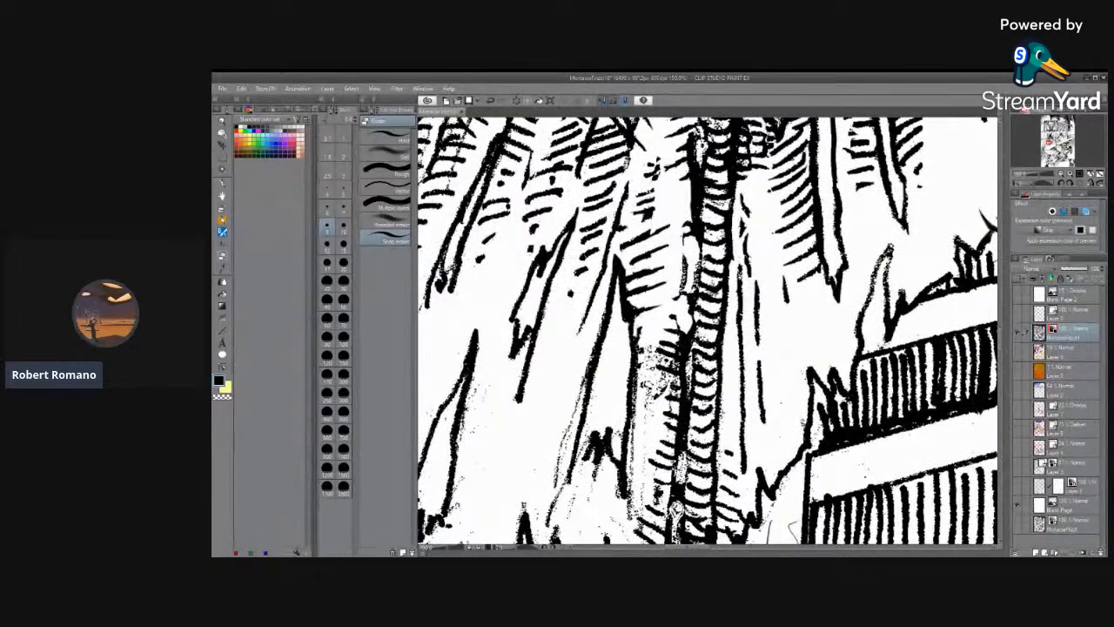
pyautogui.moveTo(651, 345)
pyautogui.mouseDown()
pyautogui.moveTo(648, 409)
pyautogui.moveTo(663, 383)
pyautogui.moveTo(653, 347)
pyautogui.moveTo(667, 346)
pyautogui.moveTo(647, 338)
pyautogui.mouseUp()
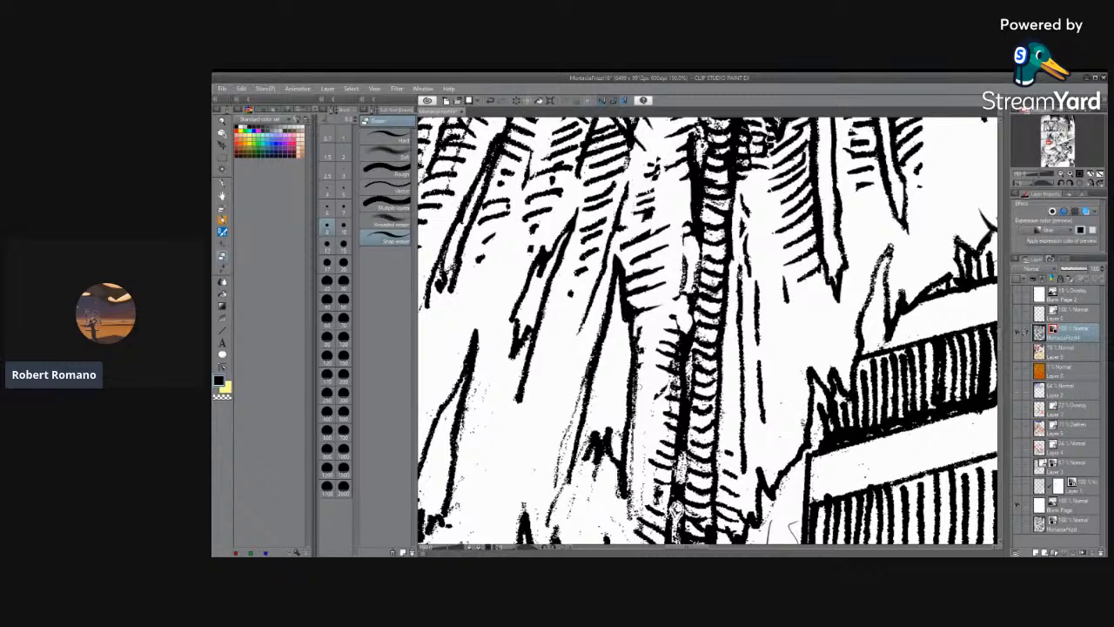
pyautogui.moveTo(636, 425)
pyautogui.mouseDown()
pyautogui.moveTo(628, 510)
pyautogui.moveTo(627, 494)
pyautogui.mouseUp()
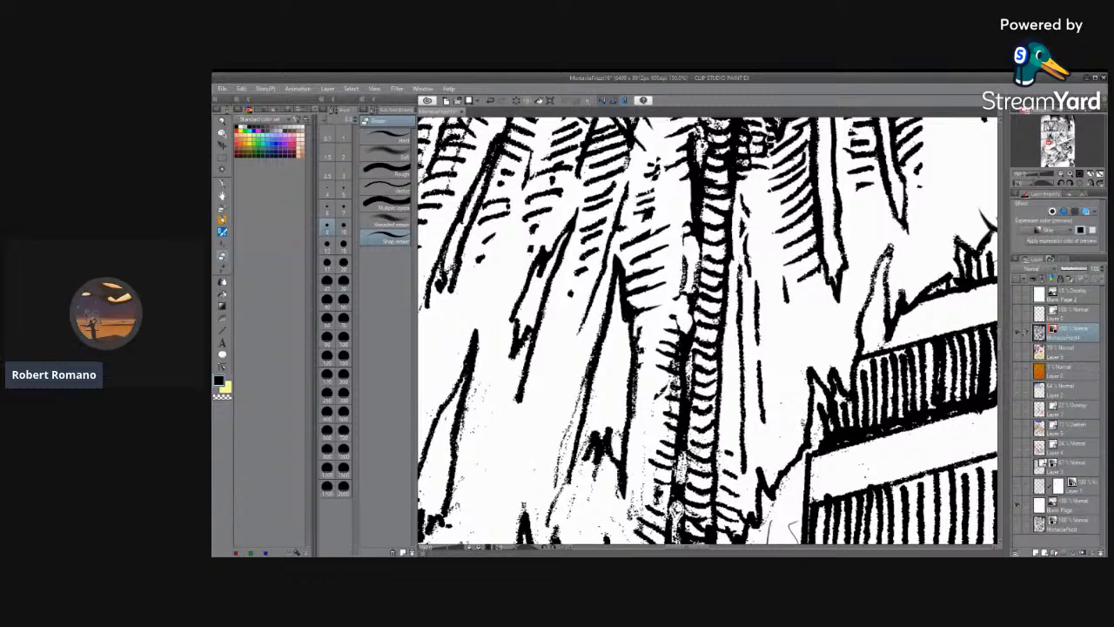
# Sharpen the outline of the pointed wing tip above the stone steps, with the eraser at size 10 and the pen at size 8.
pyautogui.click(341, 241)
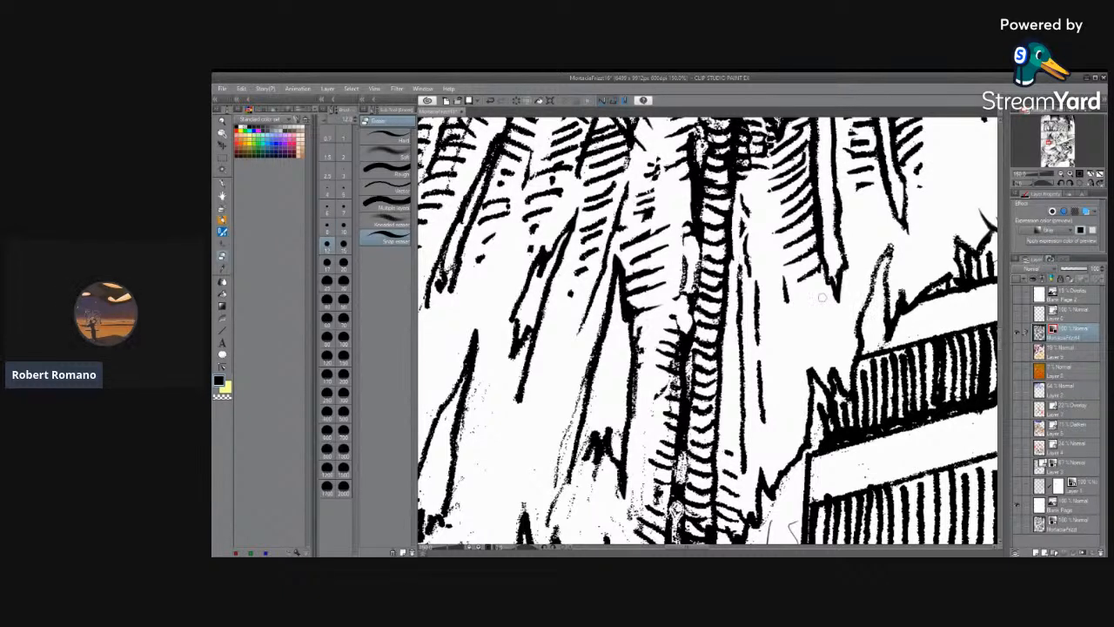
pyautogui.click(347, 223)
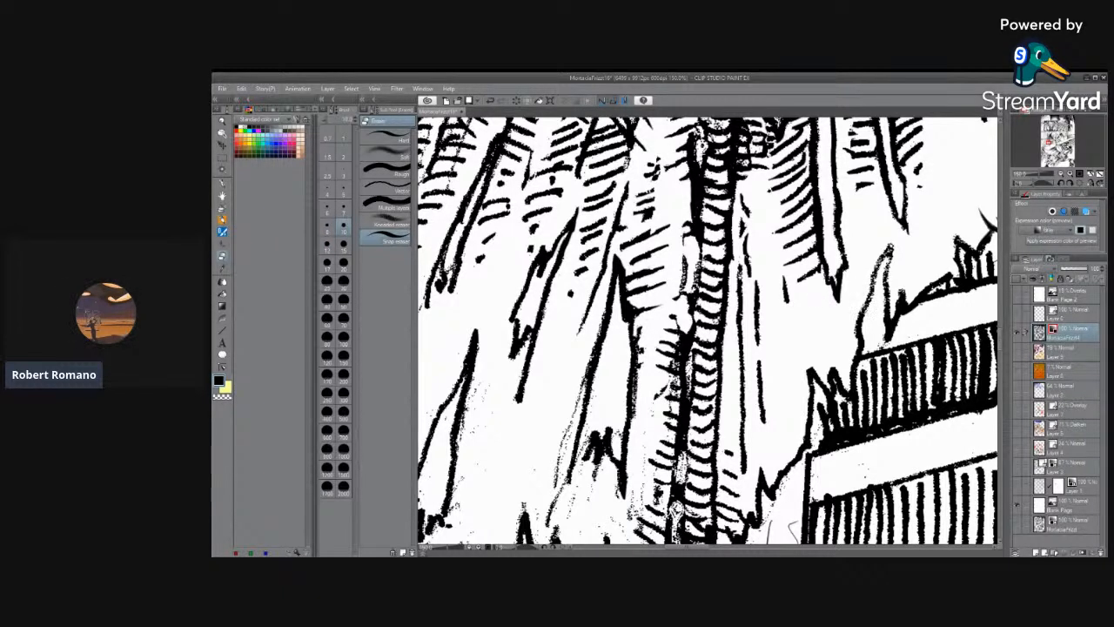
pyautogui.moveTo(875, 288); pyautogui.dragTo(865, 311)
pyautogui.click(223, 185)
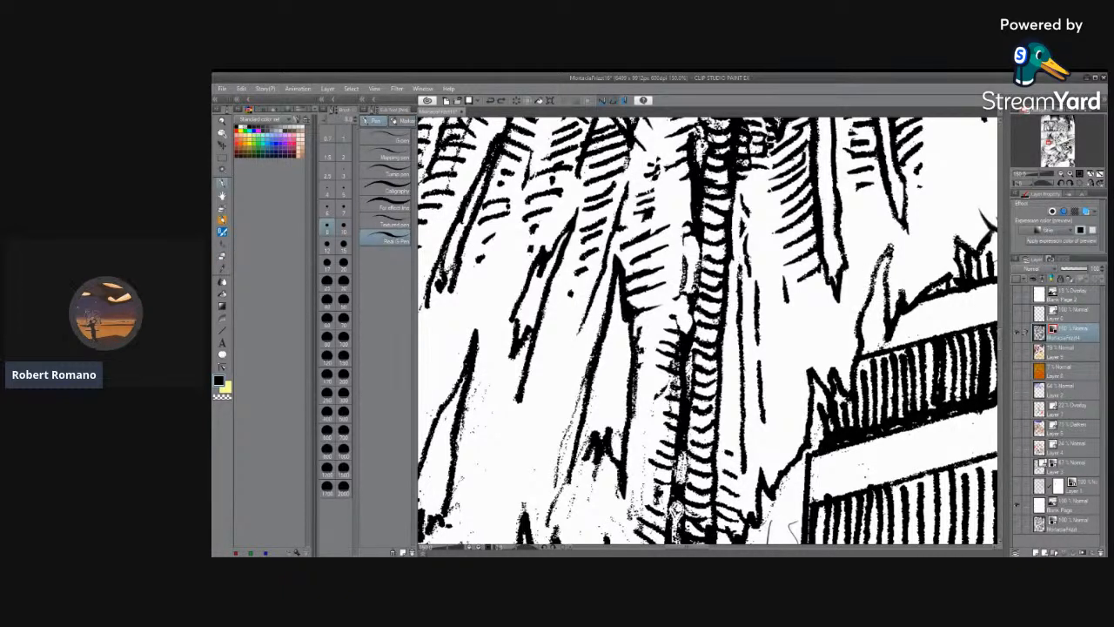
pyautogui.moveTo(871, 293)
pyautogui.mouseDown()
pyautogui.moveTo(889, 246)
pyautogui.moveTo(887, 296)
pyautogui.mouseUp()
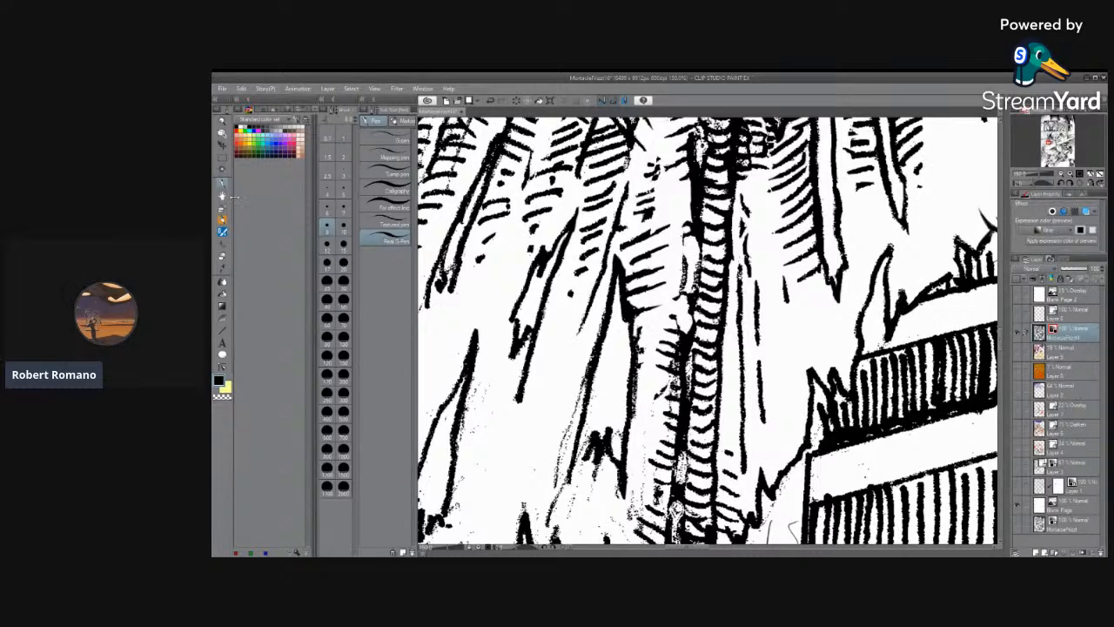
pyautogui.click(223, 255)
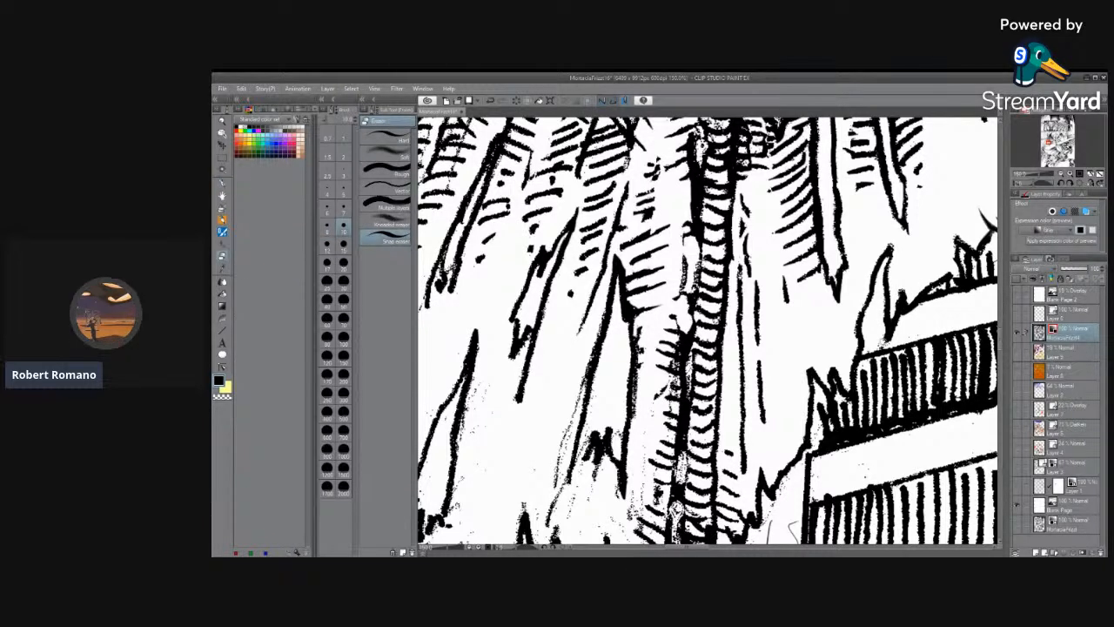
pyautogui.moveTo(881, 337); pyautogui.dragTo(869, 350)
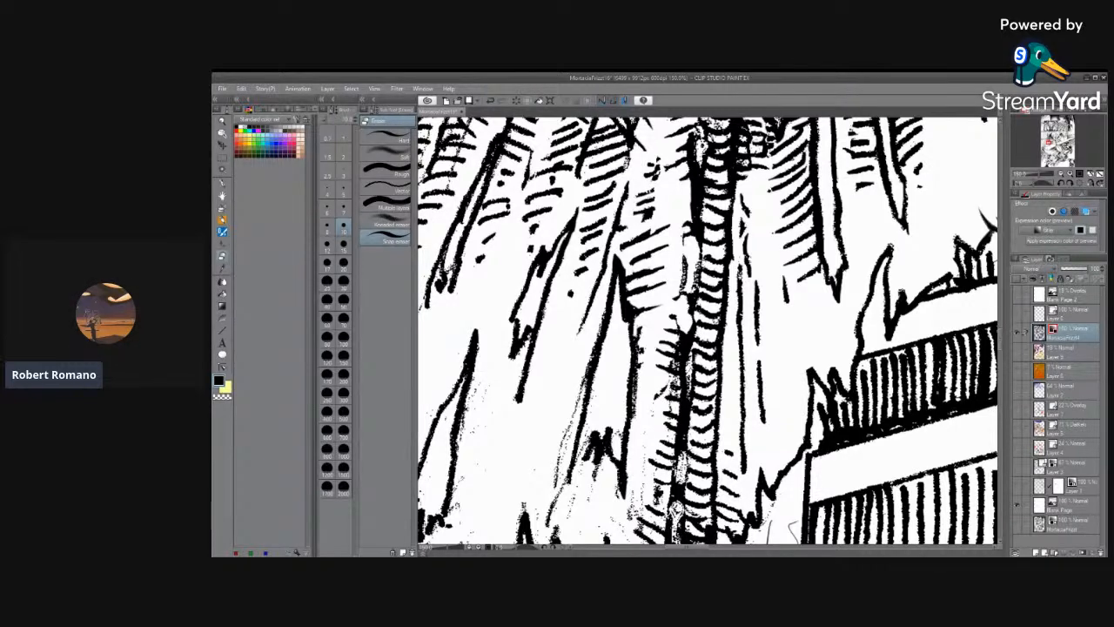
# Examine the stone steps, the wing membrane and the whole winged figure for areas that still need cleaning.
pyautogui.moveTo(693, 548); pyautogui.dragTo(704, 548)
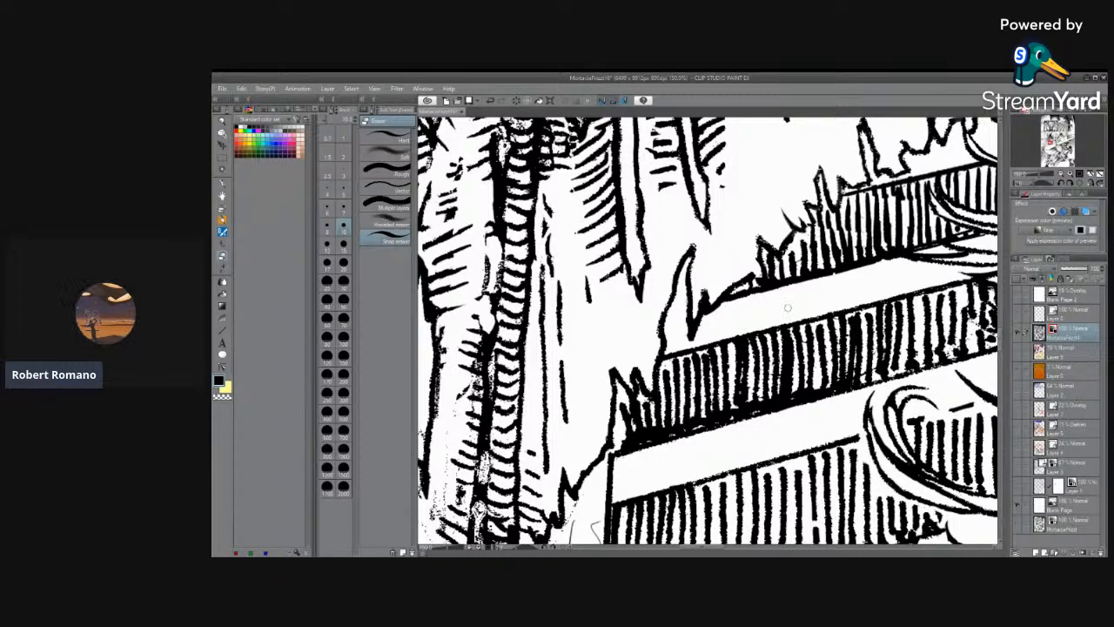
pyautogui.scroll(-1, 663, 356)
pyautogui.scroll(2, 663, 357)
pyautogui.scroll(4, 699, 370)
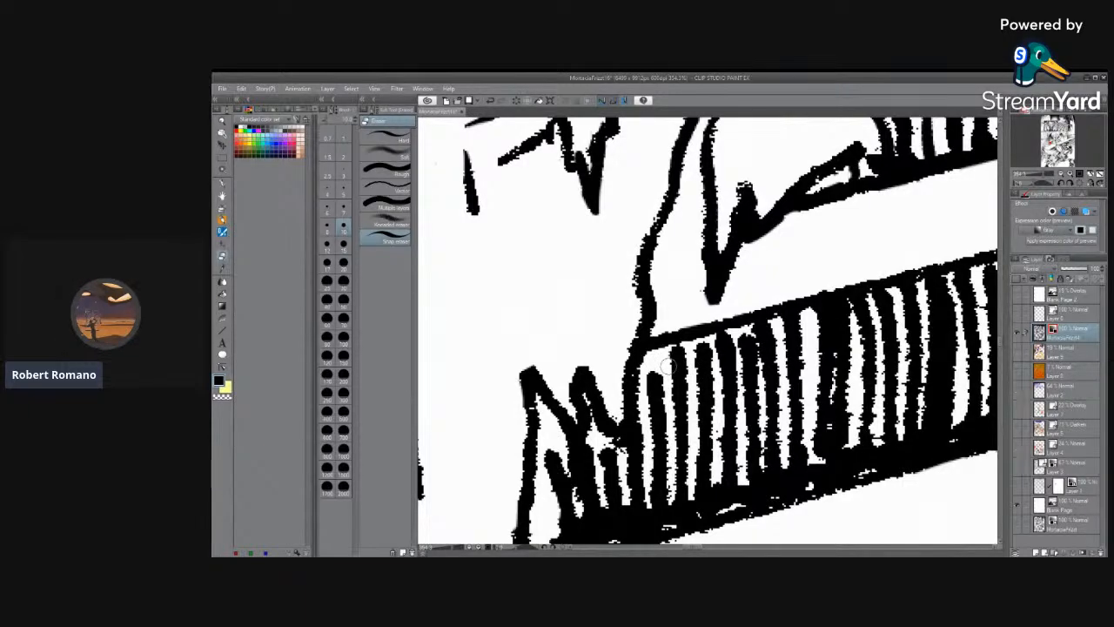
pyautogui.scroll(-1, 637, 348)
pyautogui.scroll(-3, 710, 331)
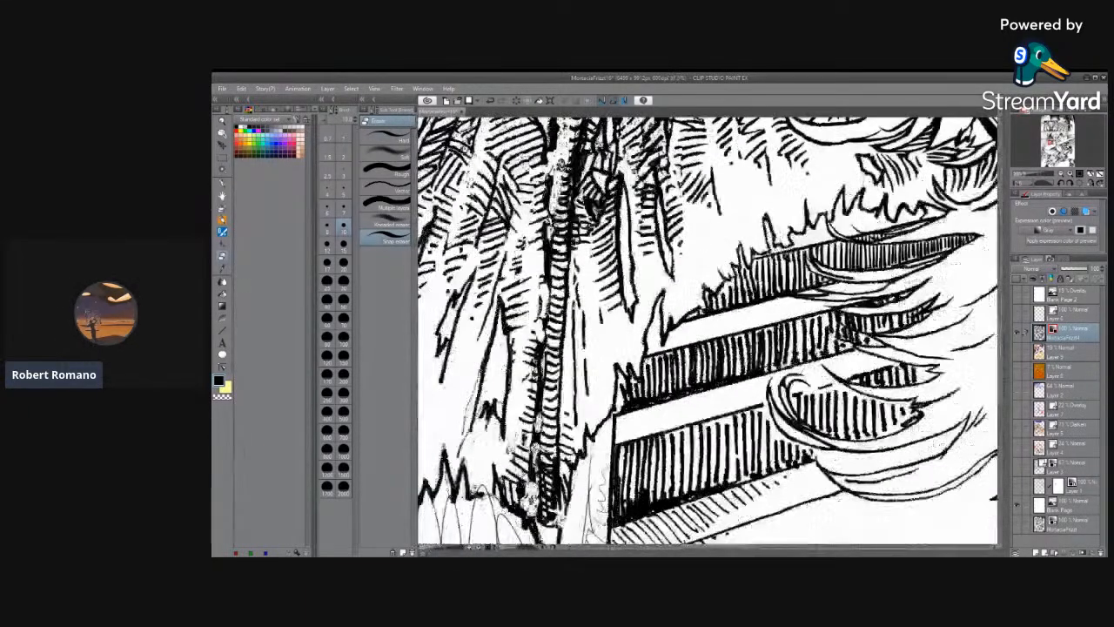
pyautogui.scroll(-2, 714, 331)
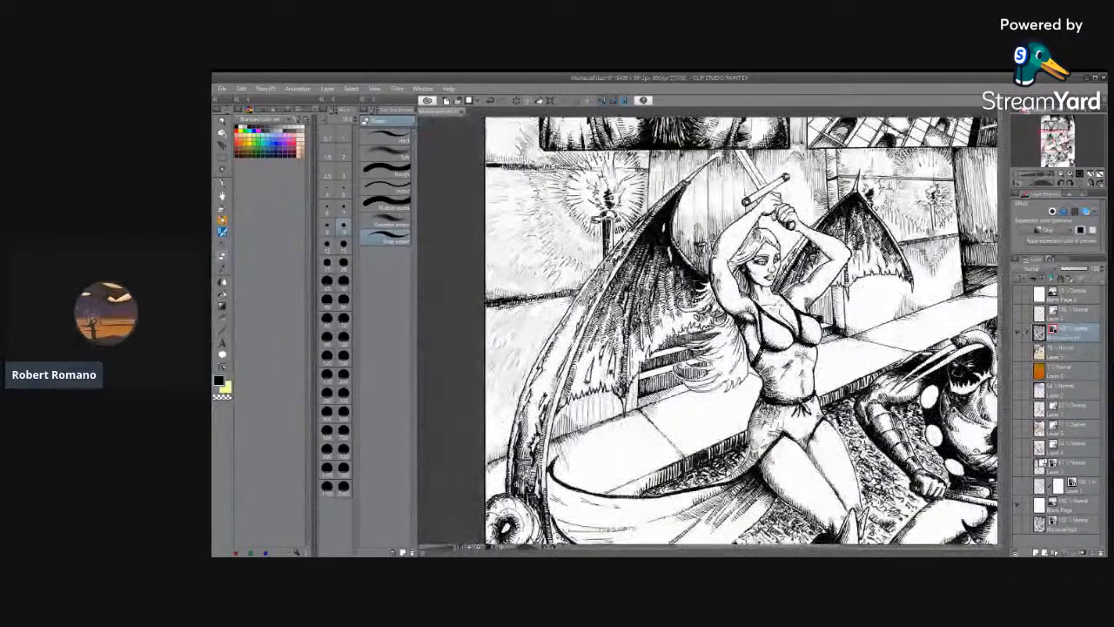
pyautogui.scroll(4, 644, 322)
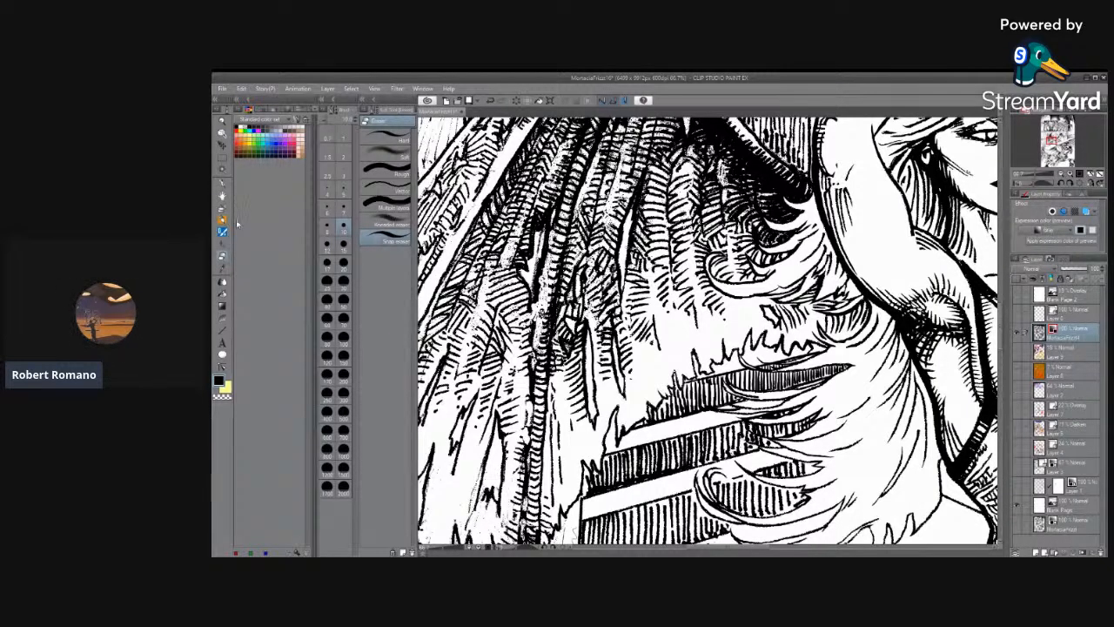
# Clean the rough hatching beside the narrow white fold in the wing membrane with the eraser at size 8.
pyautogui.press('p')
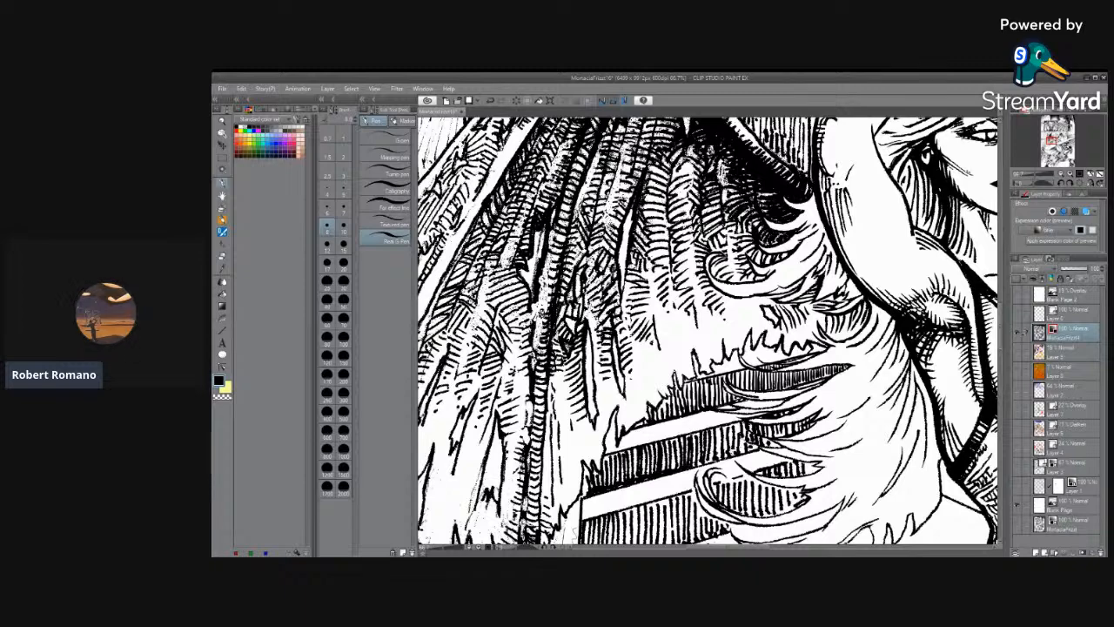
pyautogui.scroll(3, 716, 252)
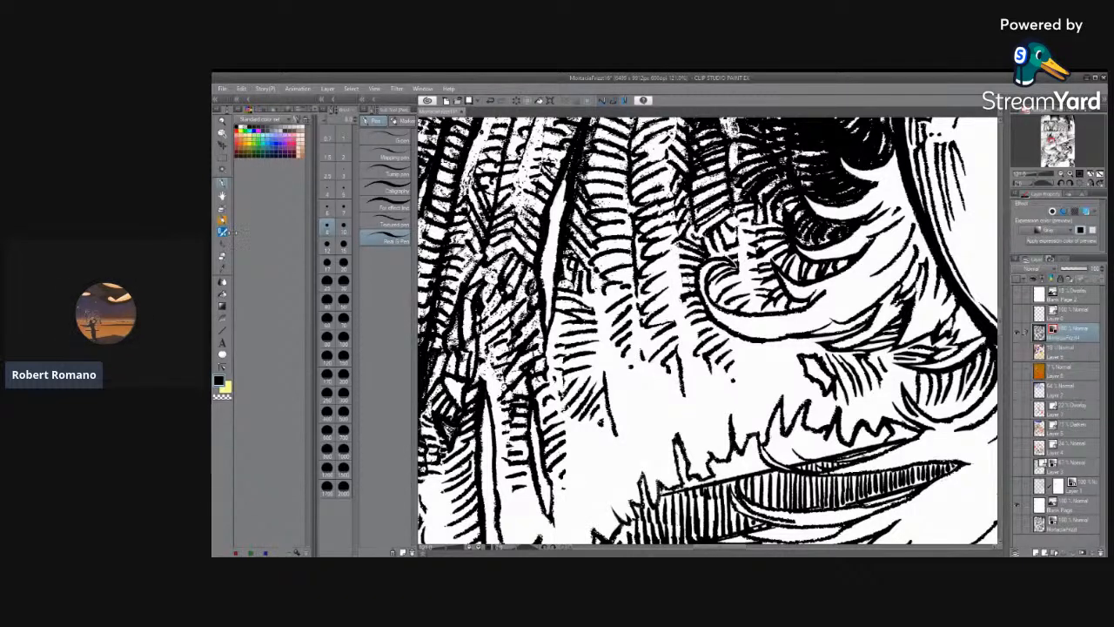
pyautogui.press('e')
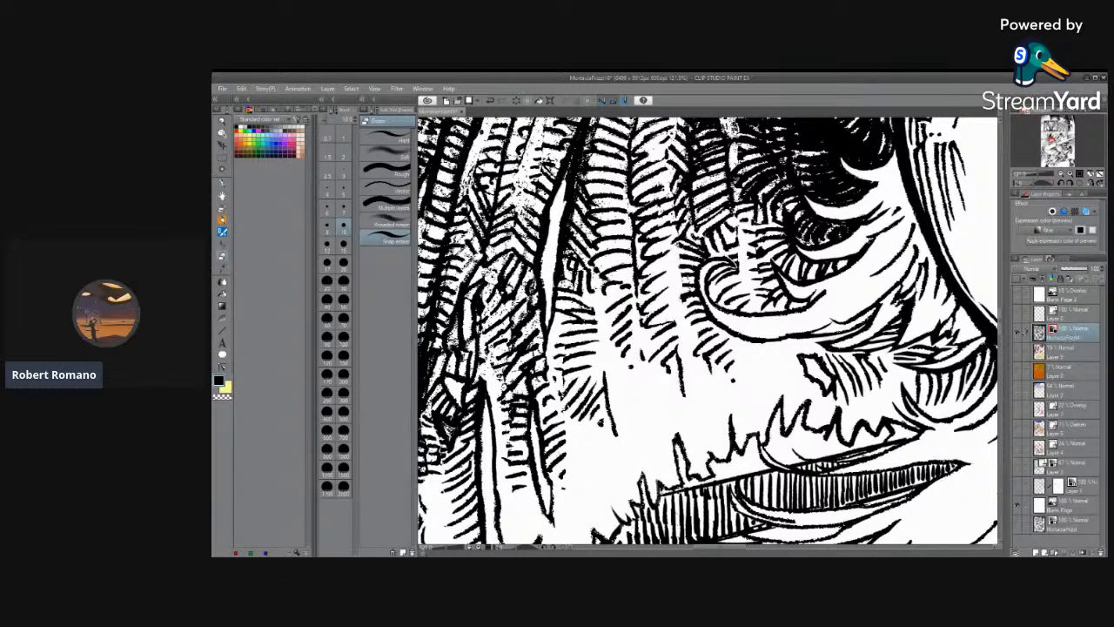
pyautogui.click(345, 188)
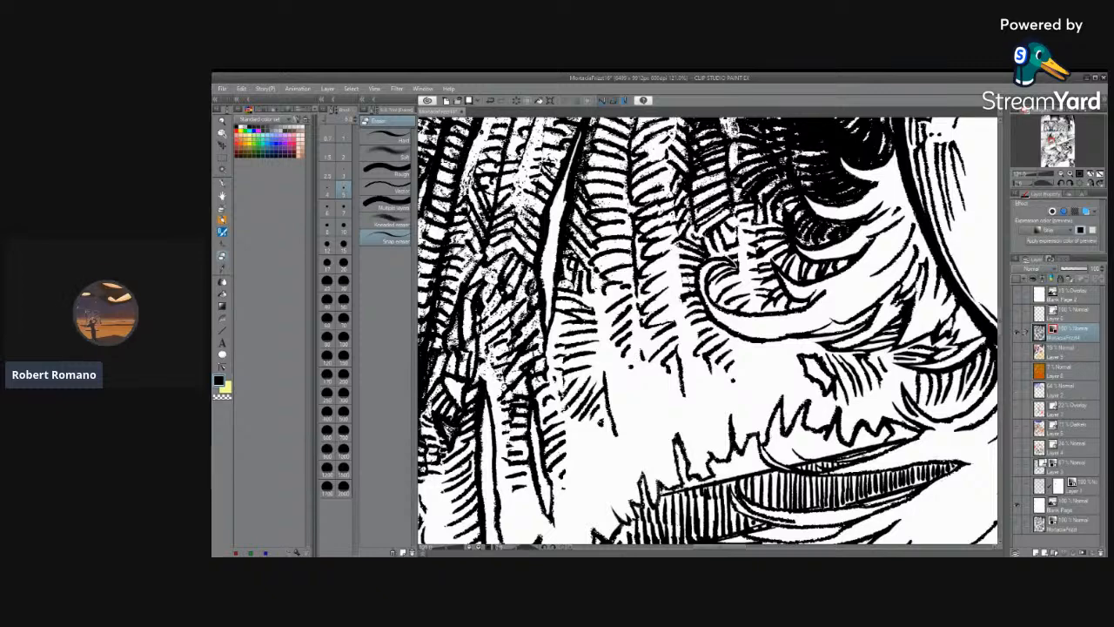
pyautogui.scroll(-4, 593, 153)
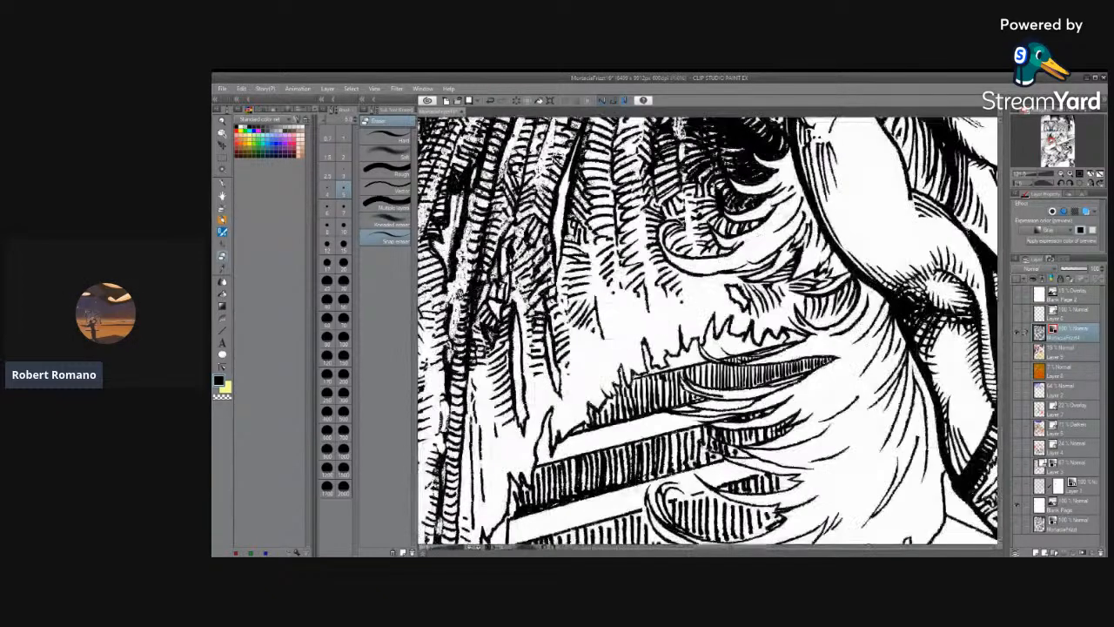
pyautogui.scroll(2, 593, 152)
pyautogui.scroll(2, 593, 153)
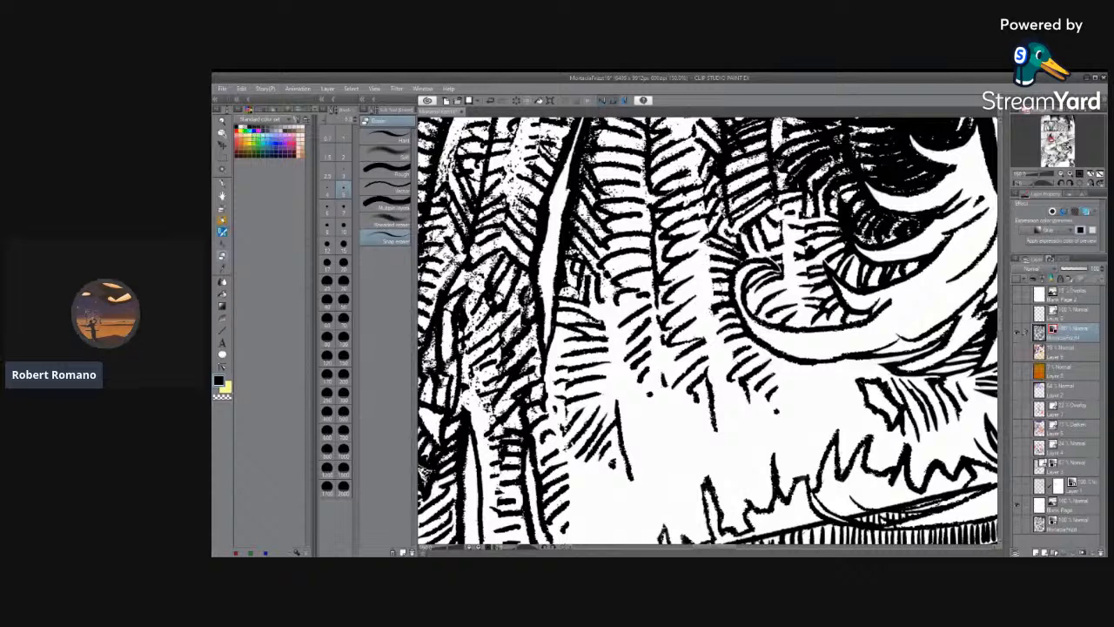
pyautogui.click(328, 226)
pyautogui.moveTo(573, 218); pyautogui.dragTo(597, 249)
pyautogui.moveTo(598, 255)
pyautogui.mouseDown()
pyautogui.moveTo(569, 231)
pyautogui.moveTo(575, 243)
pyautogui.moveTo(585, 218)
pyautogui.moveTo(598, 237)
pyautogui.moveTo(584, 189)
pyautogui.moveTo(602, 214)
pyautogui.moveTo(620, 210)
pyautogui.moveTo(611, 236)
pyautogui.moveTo(627, 232)
pyautogui.moveTo(623, 224)
pyautogui.moveTo(616, 240)
pyautogui.mouseUp()
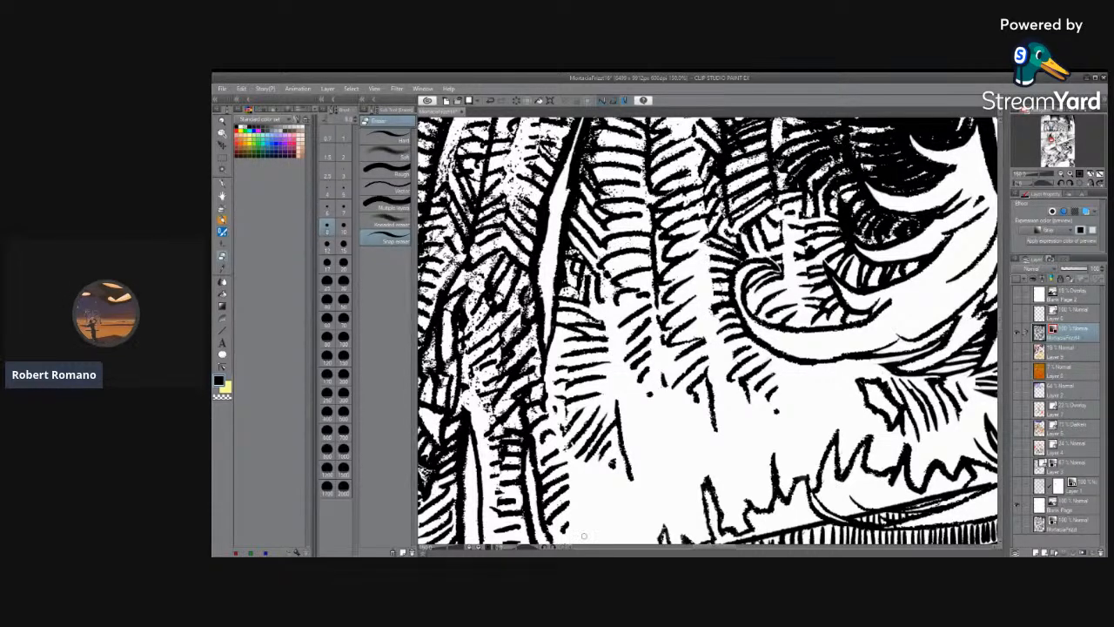
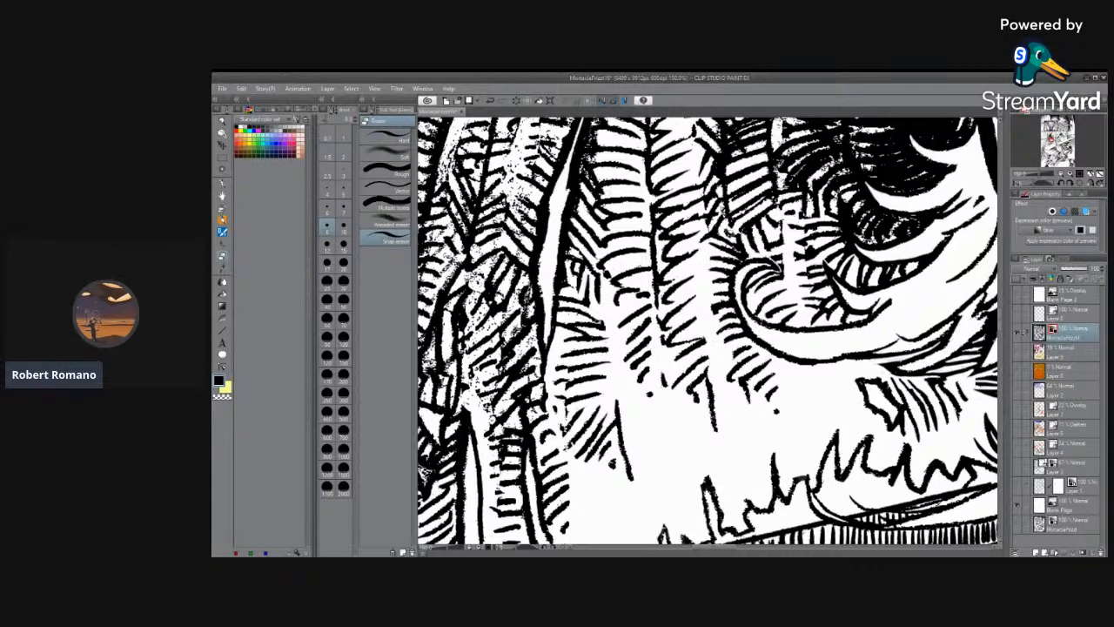
# Sharpen the hatching around the curled hair lock beside the wing, reducing the eraser to size 5 for the finer gaps.
pyautogui.scroll(1, 783, 279)
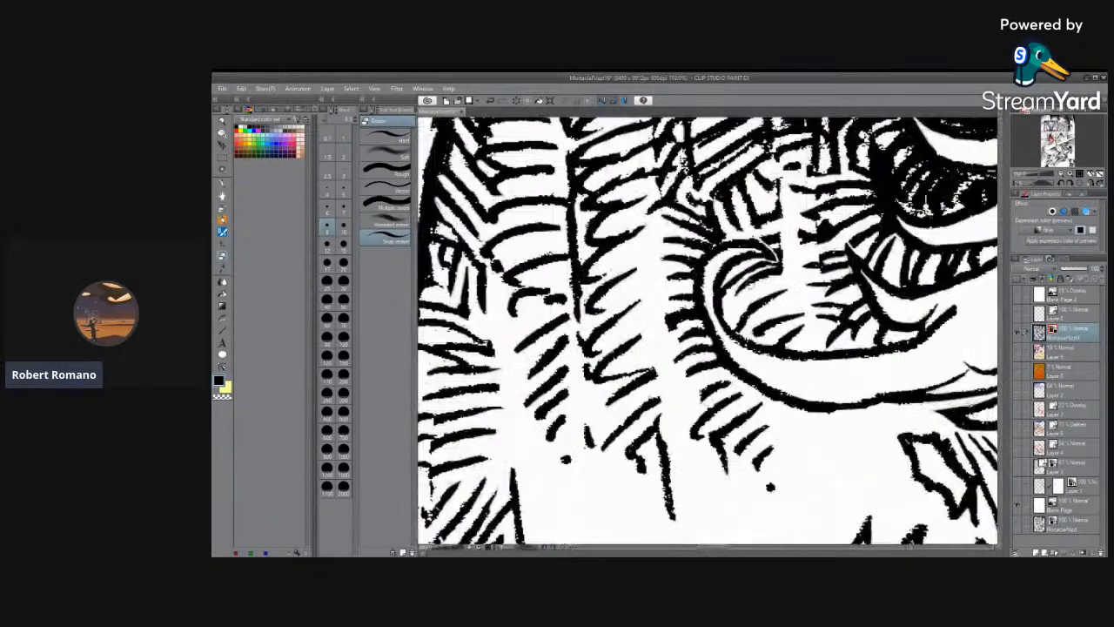
pyautogui.scroll(1, 746, 292)
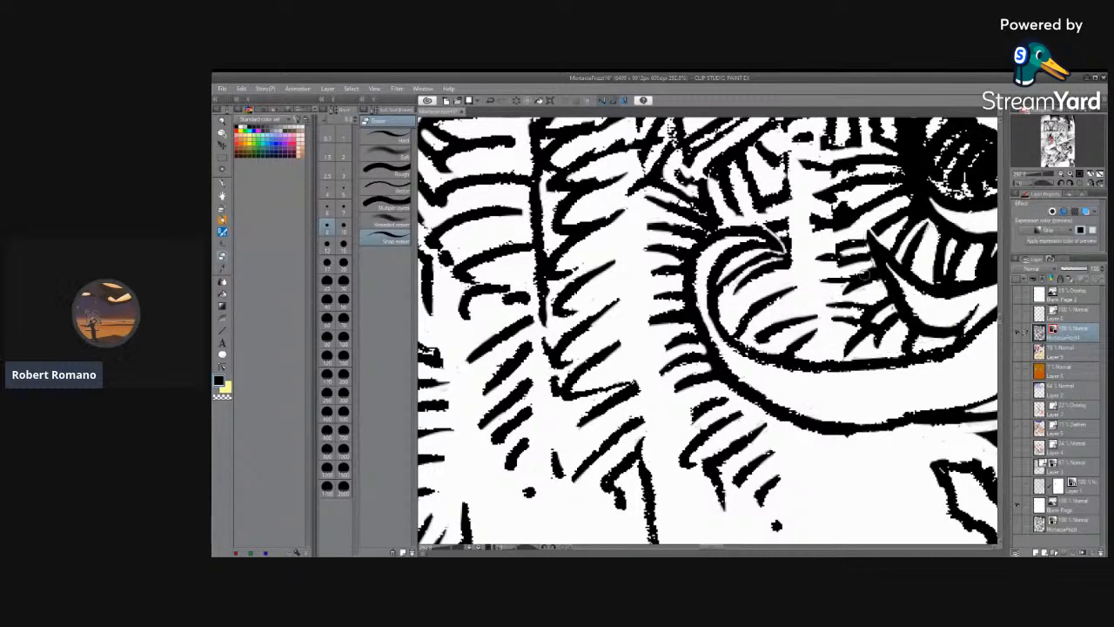
pyautogui.scroll(-2, 865, 274)
pyautogui.scroll(-3, 665, 196)
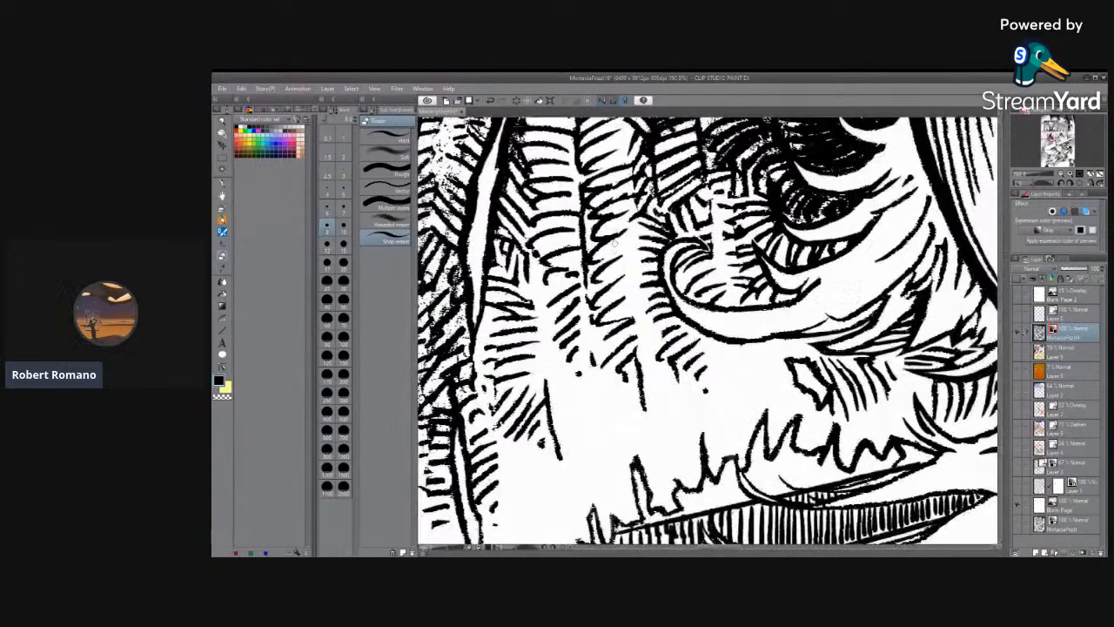
pyautogui.scroll(4, 615, 243)
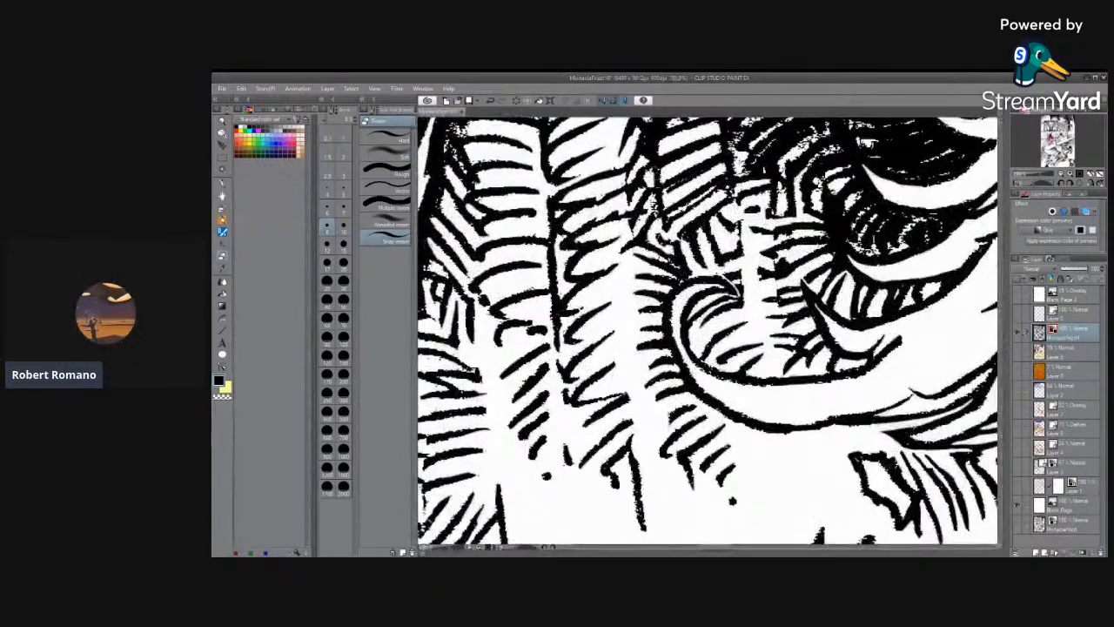
pyautogui.scroll(2, 641, 211)
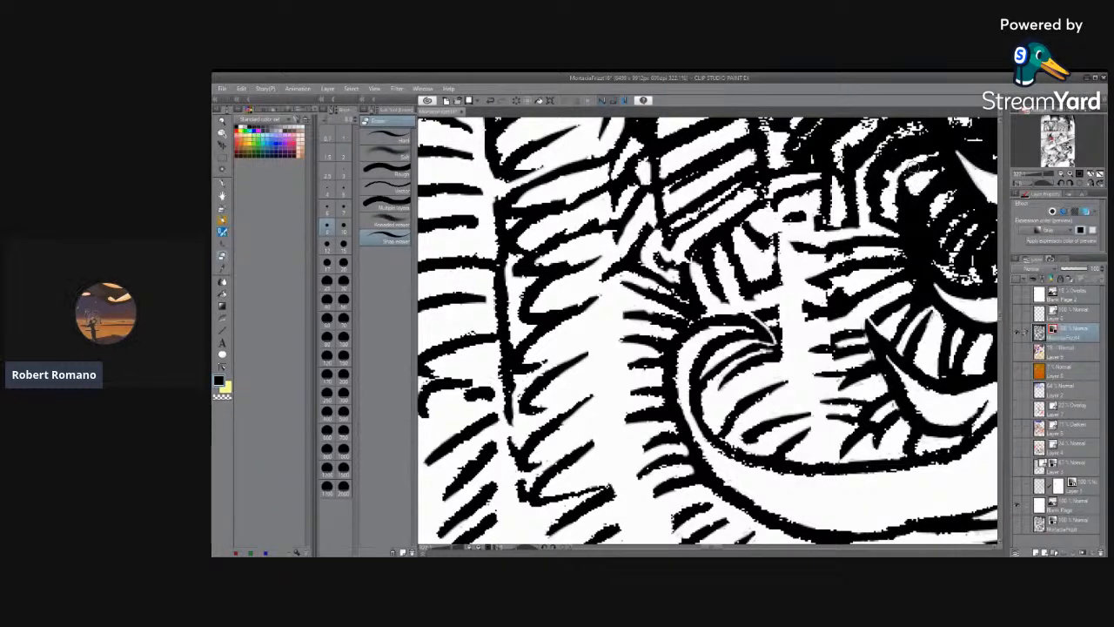
pyautogui.click(344, 190)
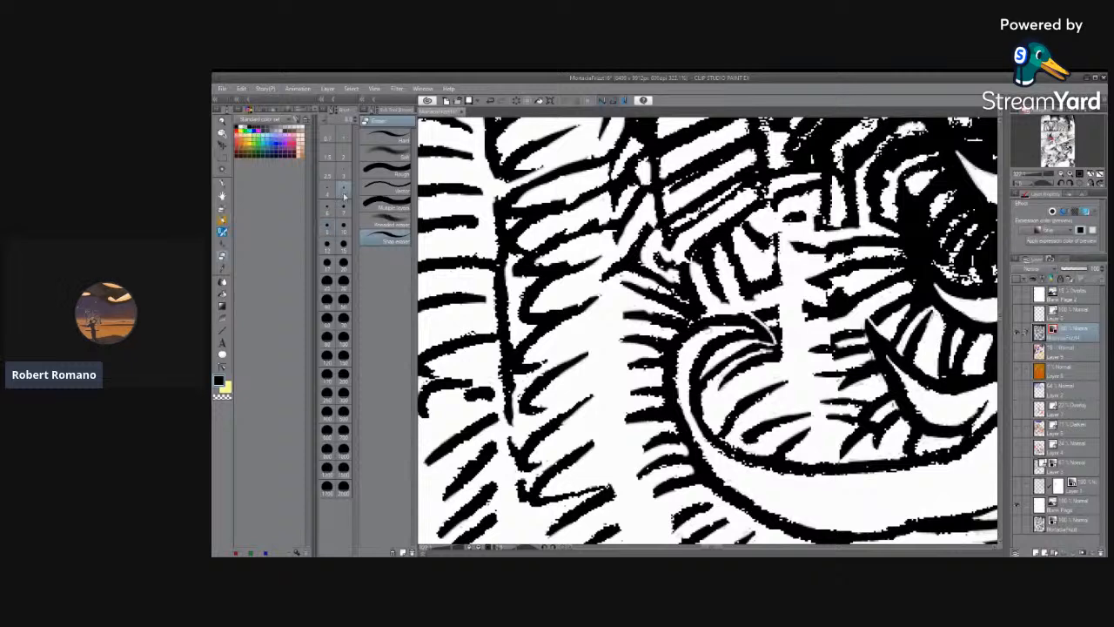
pyautogui.moveTo(914, 125)
pyautogui.mouseDown()
pyautogui.moveTo(925, 130)
pyautogui.moveTo(895, 136)
pyautogui.moveTo(874, 159)
pyautogui.moveTo(882, 141)
pyautogui.moveTo(838, 160)
pyautogui.moveTo(874, 127)
pyautogui.mouseUp()
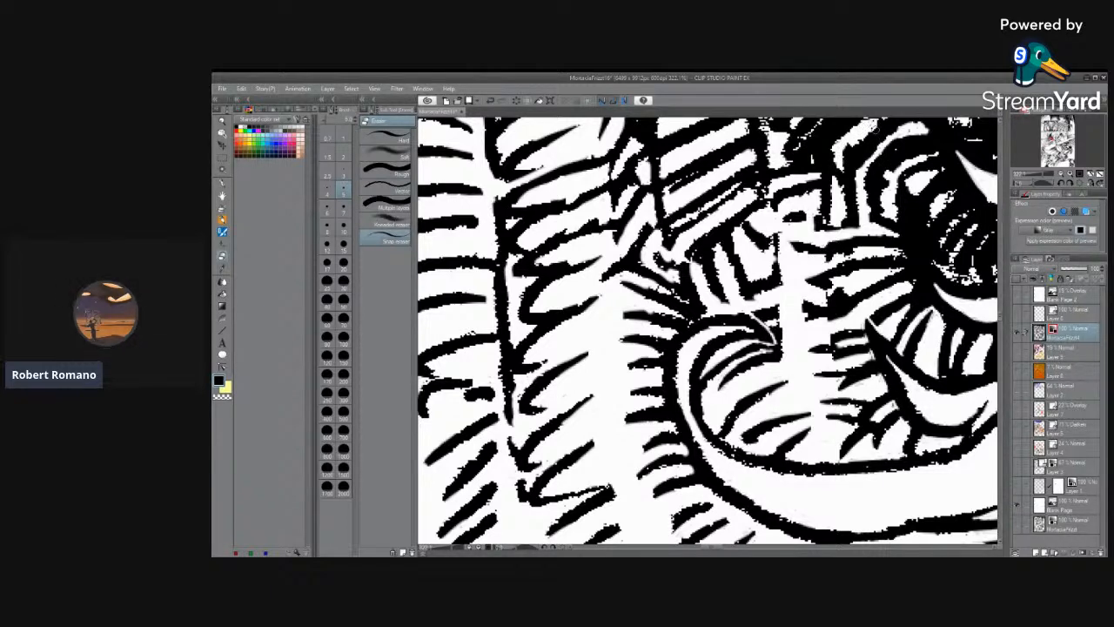
pyautogui.moveTo(902, 250)
pyautogui.mouseDown()
pyautogui.moveTo(846, 260)
pyautogui.moveTo(896, 272)
pyautogui.mouseUp()
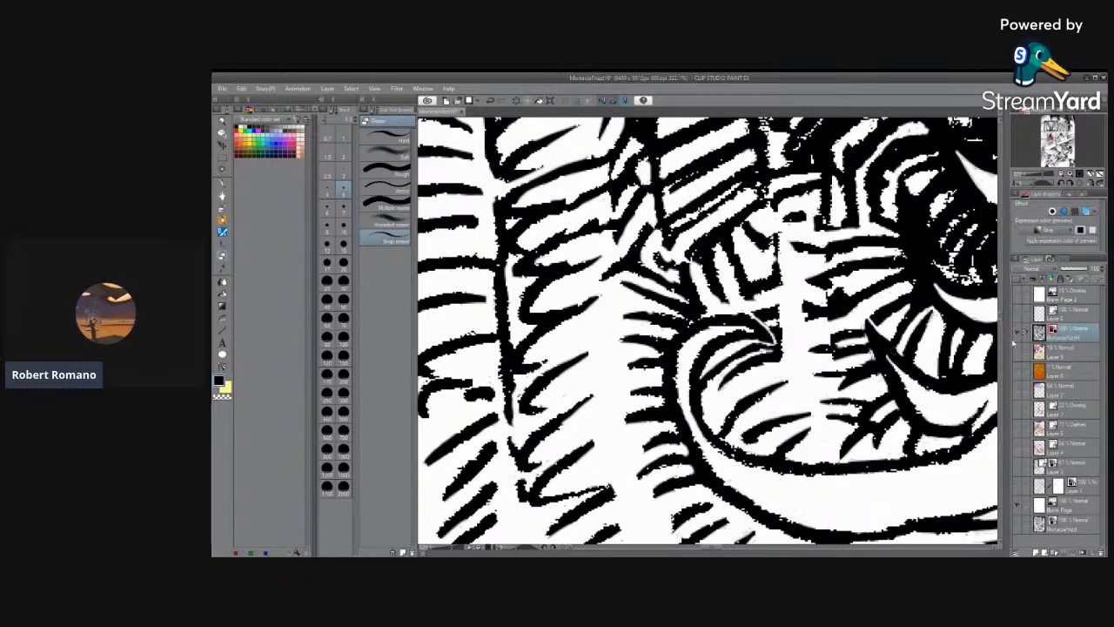
# Erase specks and rough edges from the hatching of the wing folds above the curled hair lock.
pyautogui.scroll(3, 992, 322)
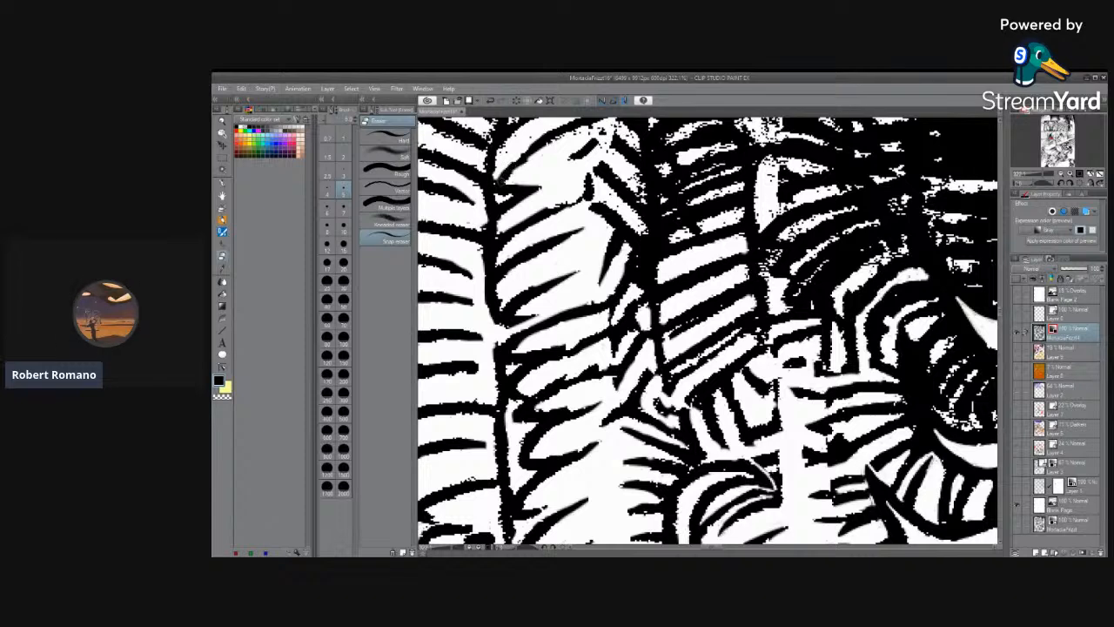
pyautogui.moveTo(503, 180); pyautogui.dragTo(536, 157)
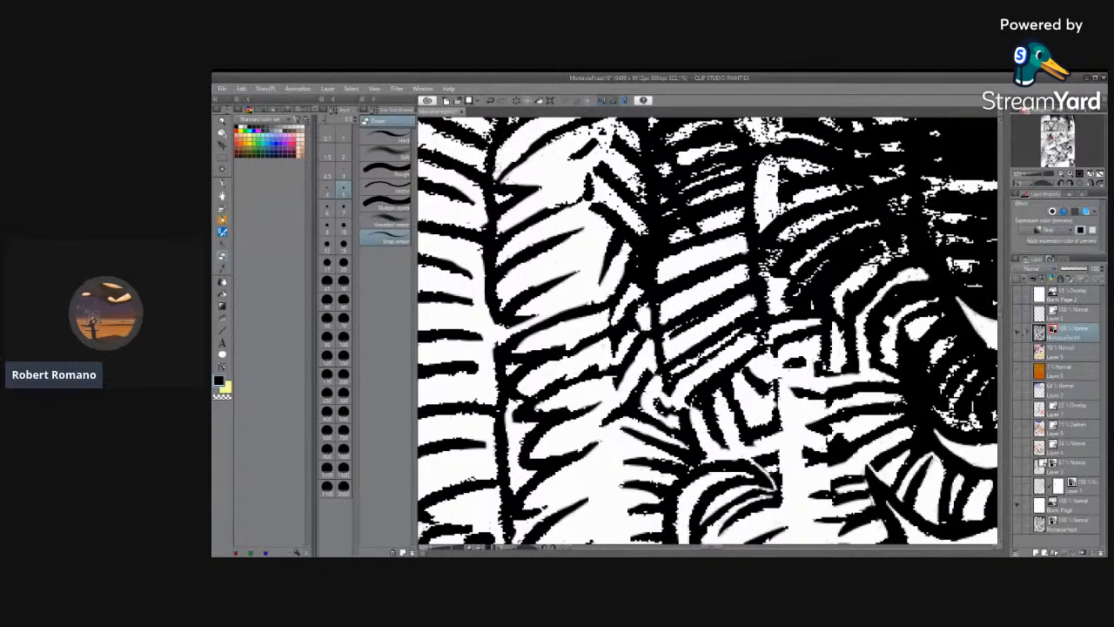
pyautogui.moveTo(485, 157); pyautogui.dragTo(484, 170)
pyautogui.moveTo(634, 172)
pyautogui.mouseDown()
pyautogui.moveTo(645, 206)
pyautogui.moveTo(640, 196)
pyautogui.mouseUp()
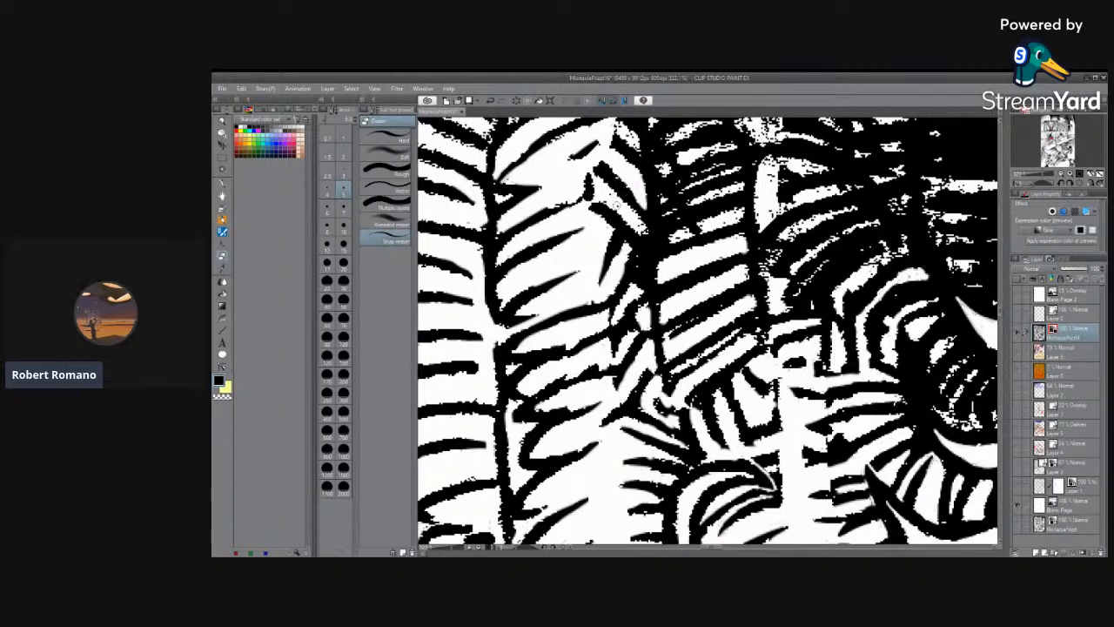
pyautogui.moveTo(636, 222); pyautogui.dragTo(643, 231)
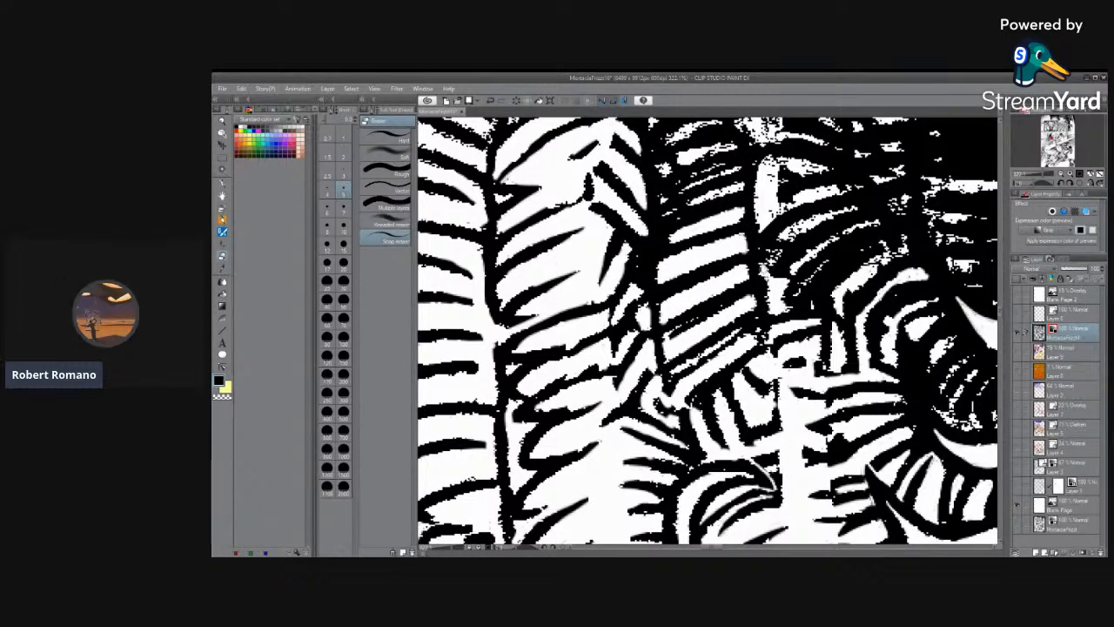
# Carve clean white gaps between the curved hatch lines in the dark wing fold above the hair, with the eraser at size 5.
pyautogui.moveTo(764, 269)
pyautogui.mouseDown()
pyautogui.moveTo(781, 253)
pyautogui.moveTo(764, 253)
pyautogui.moveTo(791, 241)
pyautogui.moveTo(813, 250)
pyautogui.moveTo(863, 228)
pyautogui.moveTo(828, 239)
pyautogui.moveTo(779, 286)
pyautogui.moveTo(778, 242)
pyautogui.moveTo(792, 244)
pyautogui.moveTo(819, 215)
pyautogui.moveTo(871, 209)
pyautogui.mouseUp()
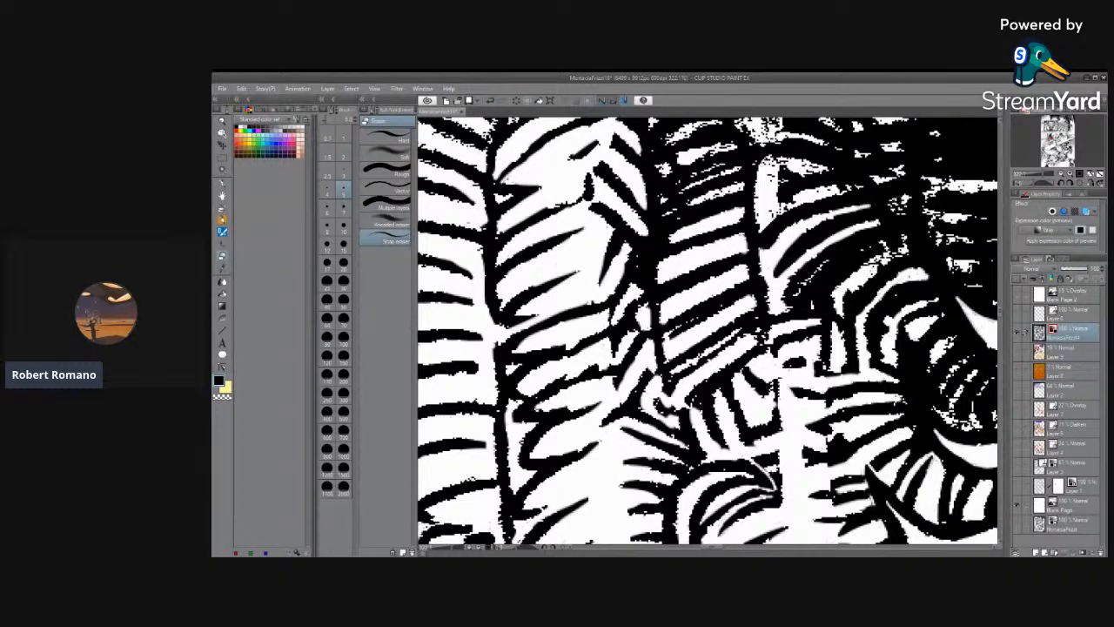
pyautogui.moveTo(781, 208)
pyautogui.mouseDown()
pyautogui.moveTo(760, 224)
pyautogui.moveTo(799, 197)
pyautogui.moveTo(774, 209)
pyautogui.moveTo(792, 176)
pyautogui.moveTo(770, 186)
pyautogui.moveTo(795, 160)
pyautogui.moveTo(826, 169)
pyautogui.moveTo(766, 166)
pyautogui.moveTo(789, 207)
pyautogui.moveTo(847, 189)
pyautogui.mouseUp()
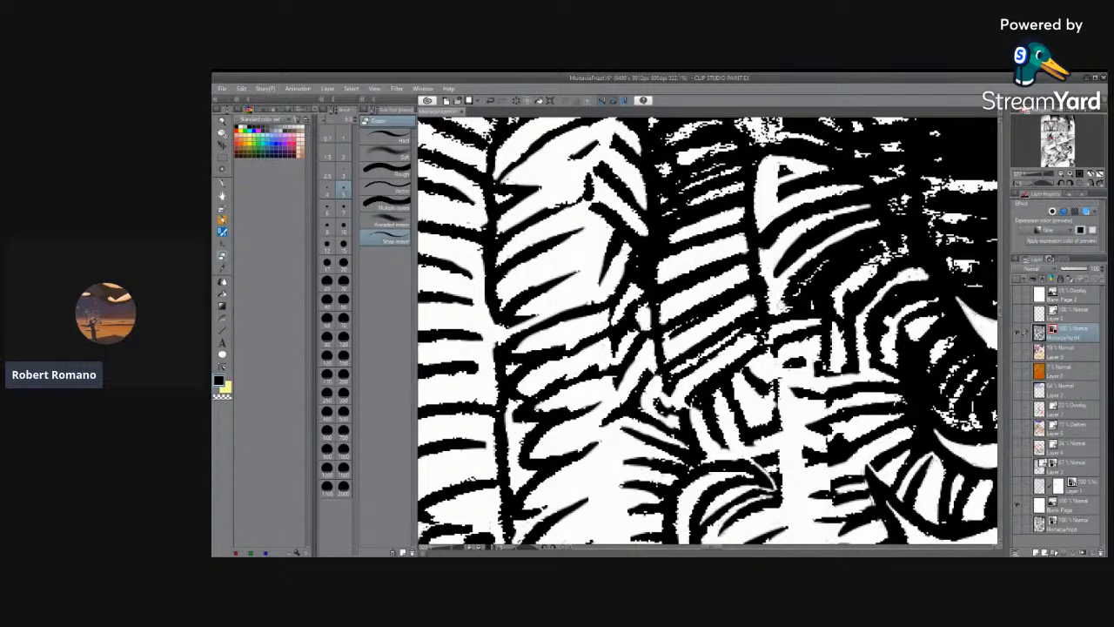
pyautogui.moveTo(782, 304); pyautogui.dragTo(826, 262)
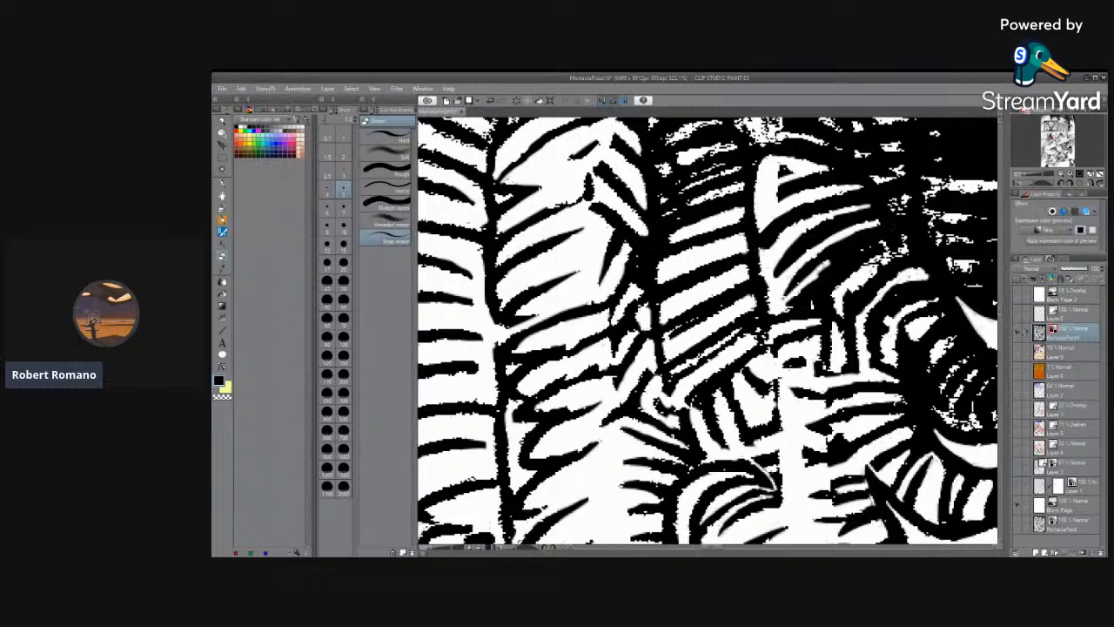
pyautogui.moveTo(823, 265); pyautogui.dragTo(905, 238)
pyautogui.moveTo(846, 279)
pyautogui.mouseDown()
pyautogui.moveTo(902, 249)
pyautogui.moveTo(824, 305)
pyautogui.moveTo(840, 303)
pyautogui.mouseUp()
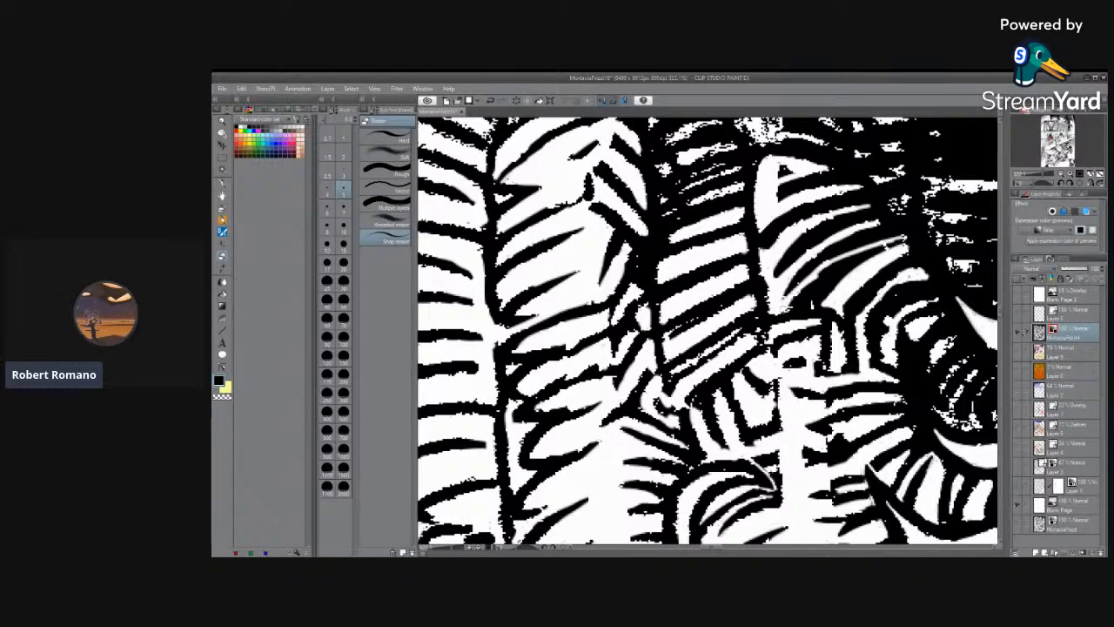
pyautogui.moveTo(812, 280); pyautogui.dragTo(907, 237)
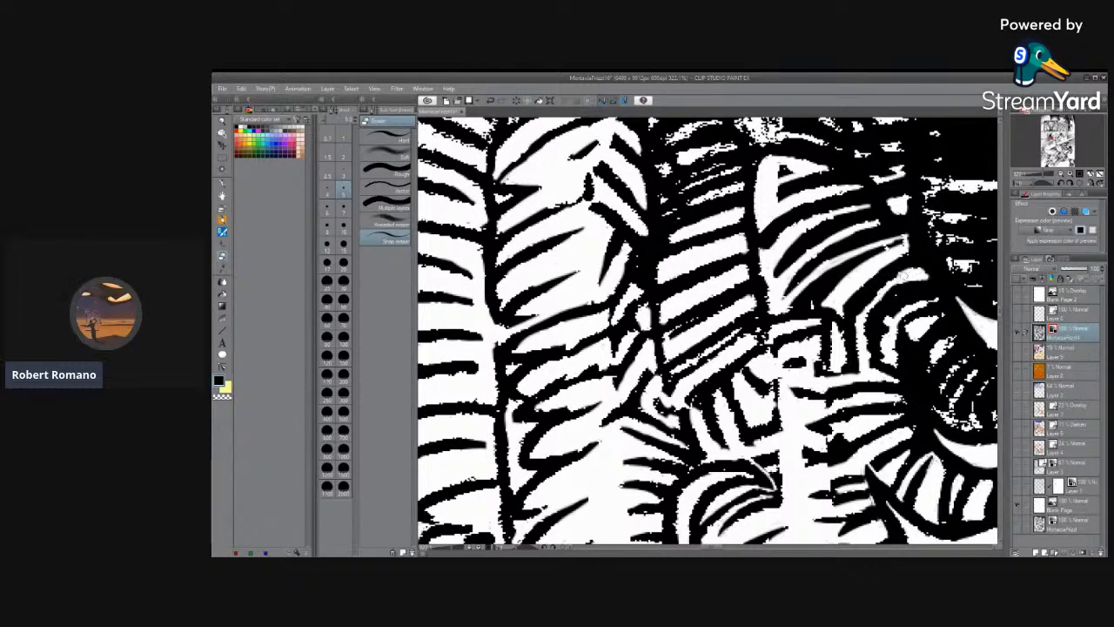
pyautogui.moveTo(860, 313)
pyautogui.mouseDown()
pyautogui.moveTo(893, 278)
pyautogui.moveTo(851, 305)
pyautogui.moveTo(861, 298)
pyautogui.mouseUp()
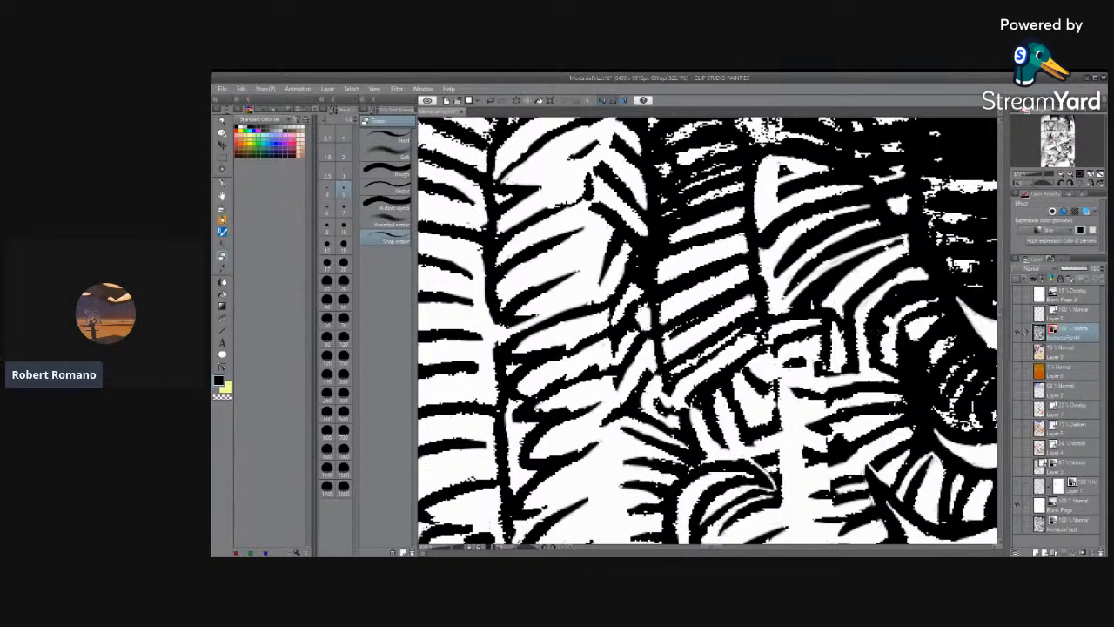
# Open up white gaps between the hatch lines in the dark hollow beside the hair, undoing the last eraser stroke above it.
pyautogui.moveTo(941, 350)
pyautogui.mouseDown()
pyautogui.moveTo(952, 339)
pyautogui.moveTo(928, 369)
pyautogui.moveTo(945, 329)
pyautogui.moveTo(931, 320)
pyautogui.moveTo(939, 314)
pyautogui.mouseUp()
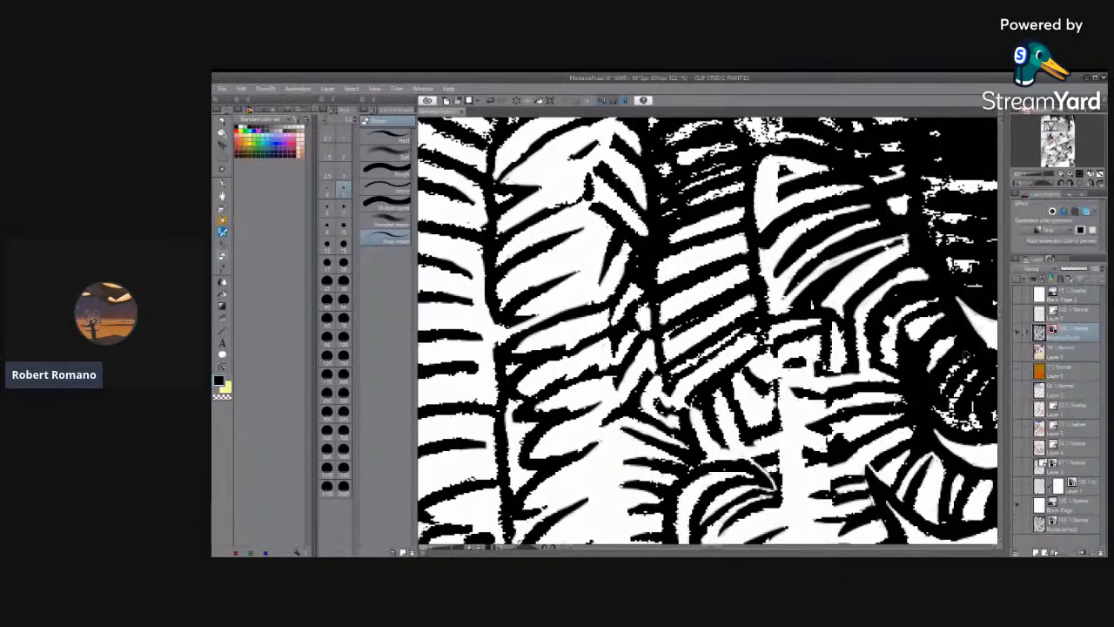
pyautogui.moveTo(957, 352); pyautogui.dragTo(949, 417)
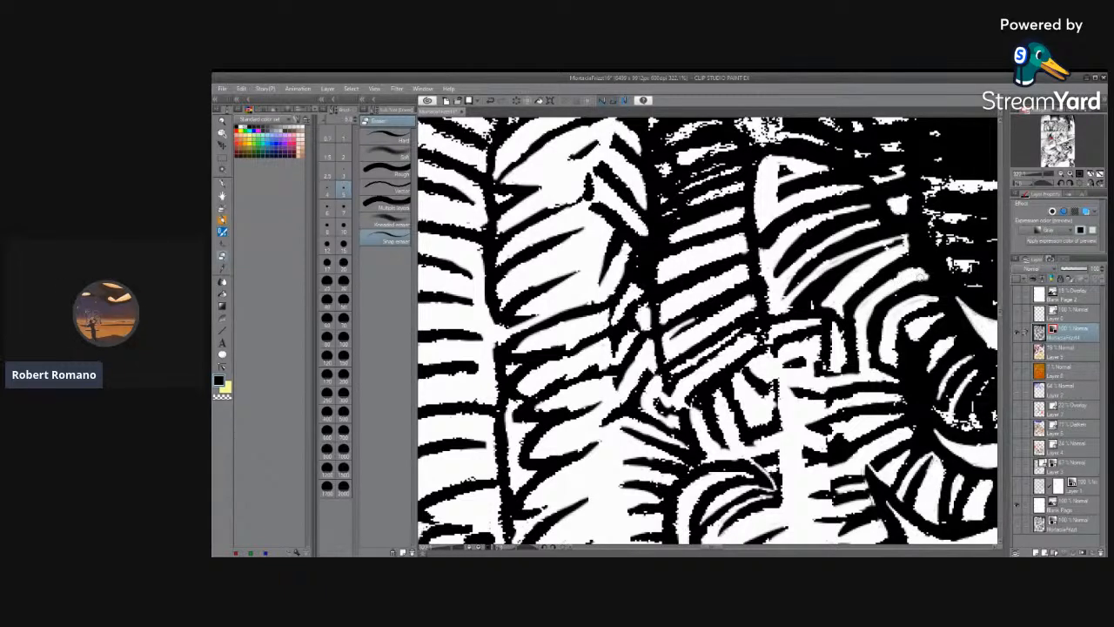
pyautogui.moveTo(905, 275); pyautogui.dragTo(868, 294)
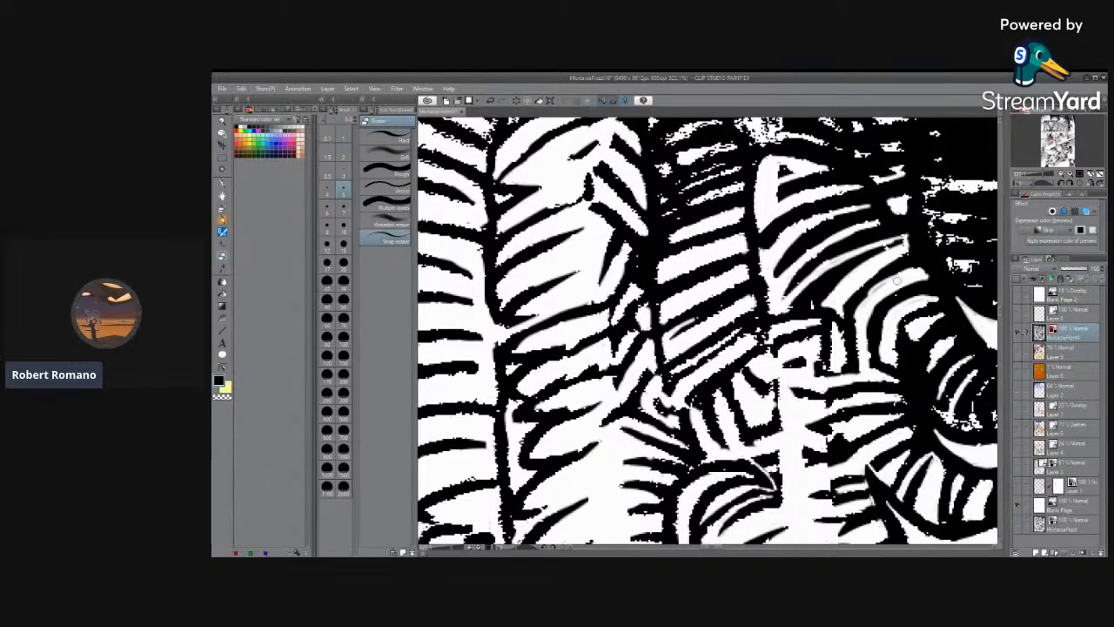
pyautogui.hotkey('ctrl', 'z')
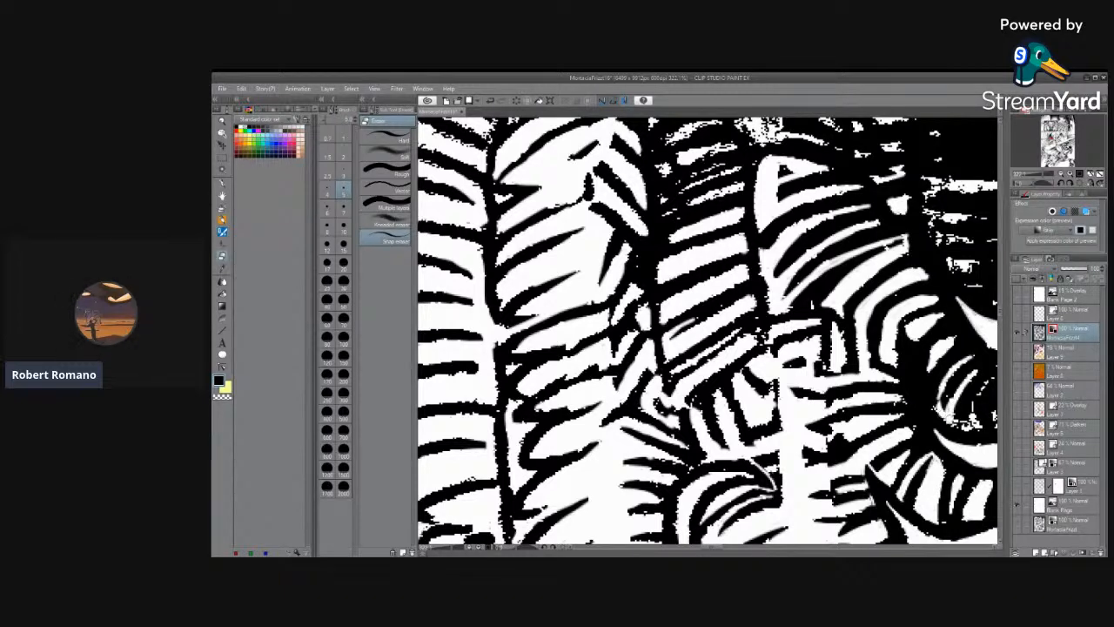
# Carve clean white gaps between the curved hatch lines inside the dark crescent hollow beside the curled hair lock.
pyautogui.moveTo(950, 419); pyautogui.dragTo(962, 420)
pyautogui.moveTo(987, 381)
pyautogui.mouseDown()
pyautogui.moveTo(967, 416)
pyautogui.moveTo(975, 420)
pyautogui.moveTo(988, 392)
pyautogui.moveTo(977, 409)
pyautogui.moveTo(986, 392)
pyautogui.moveTo(938, 403)
pyautogui.moveTo(941, 415)
pyautogui.moveTo(968, 416)
pyautogui.mouseUp()
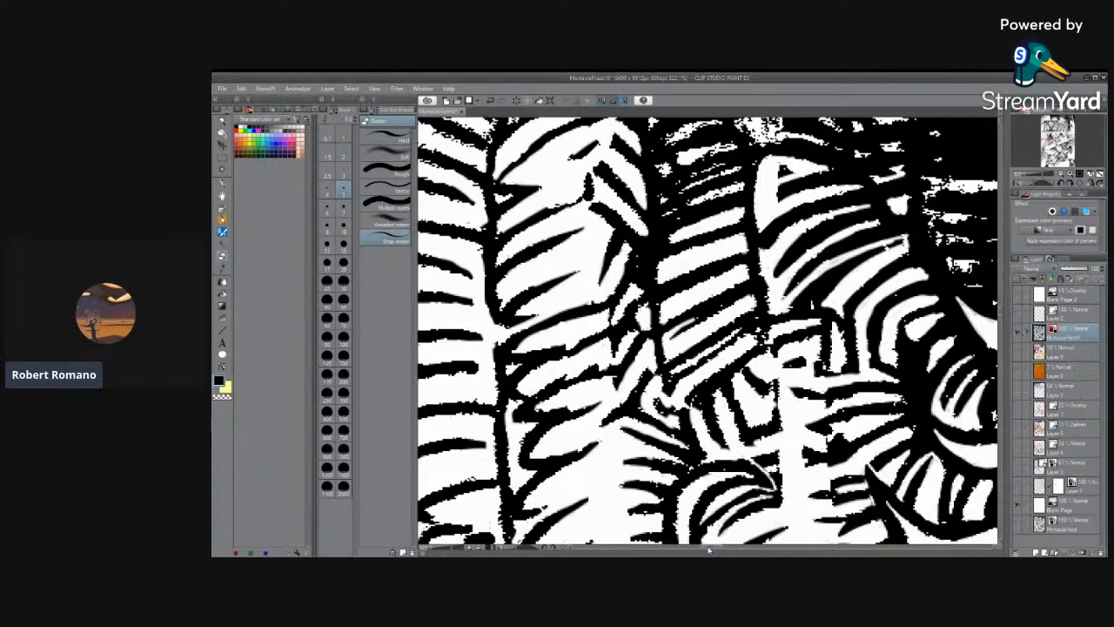
pyautogui.moveTo(708, 549); pyautogui.dragTo(722, 548)
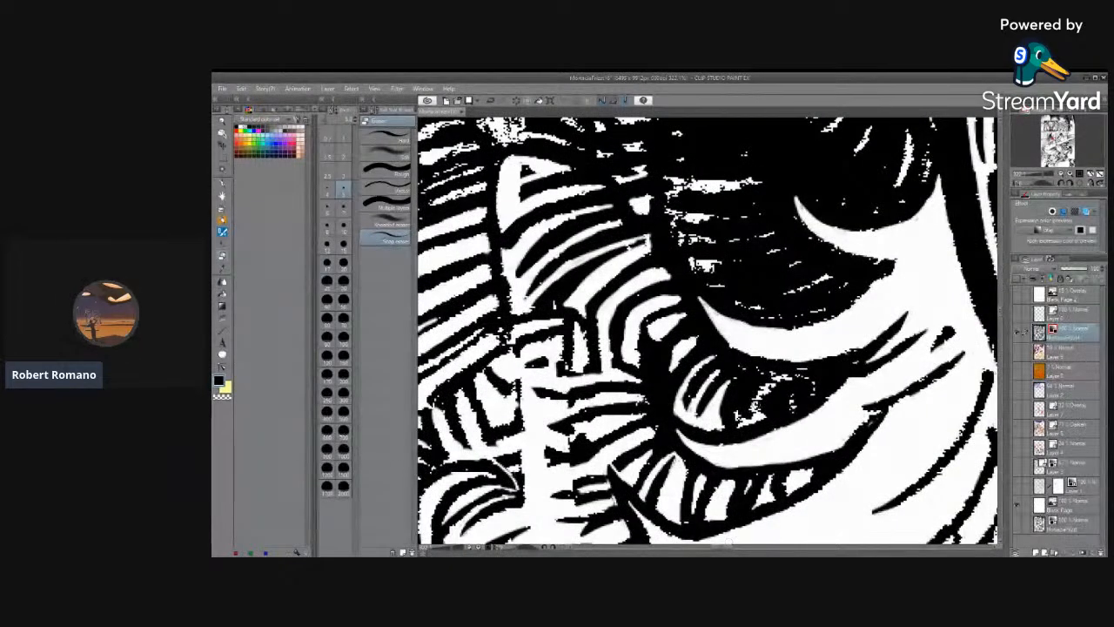
pyautogui.moveTo(754, 417)
pyautogui.mouseDown()
pyautogui.moveTo(768, 389)
pyautogui.moveTo(755, 413)
pyautogui.moveTo(738, 402)
pyautogui.moveTo(749, 386)
pyautogui.moveTo(724, 426)
pyautogui.moveTo(734, 411)
pyautogui.moveTo(735, 423)
pyautogui.moveTo(719, 427)
pyautogui.moveTo(762, 388)
pyautogui.moveTo(758, 410)
pyautogui.moveTo(792, 364)
pyautogui.moveTo(793, 403)
pyautogui.moveTo(762, 413)
pyautogui.moveTo(803, 402)
pyautogui.moveTo(803, 378)
pyautogui.mouseUp()
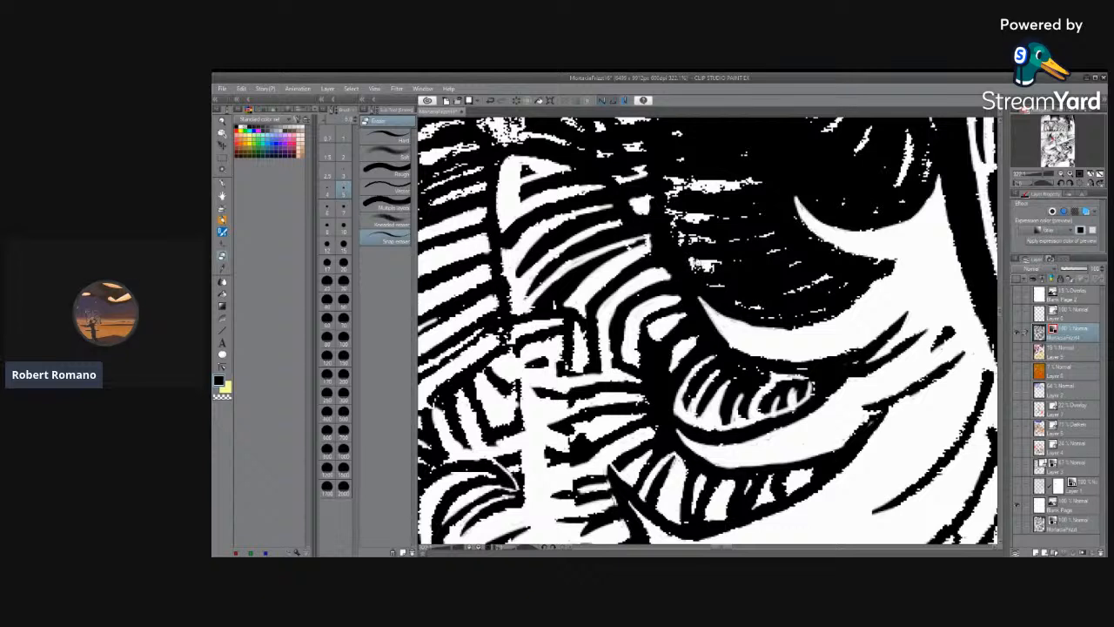
# Erase thin curved highlights into the lower part of the black mass above the hair hollow, undoing the lowest stroke.
pyautogui.moveTo(697, 266); pyautogui.dragTo(794, 251)
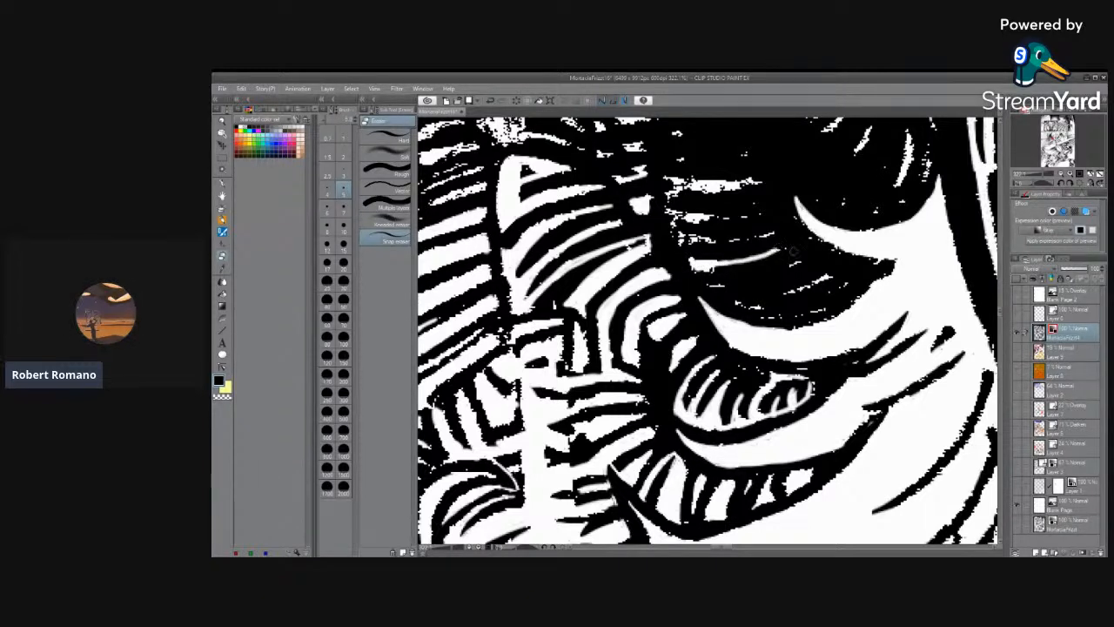
pyautogui.moveTo(707, 285); pyautogui.dragTo(763, 279)
pyautogui.moveTo(761, 278); pyautogui.dragTo(800, 264)
pyautogui.moveTo(739, 303)
pyautogui.mouseDown()
pyautogui.moveTo(783, 296)
pyautogui.moveTo(784, 315)
pyautogui.moveTo(764, 317)
pyautogui.moveTo(841, 307)
pyautogui.mouseUp()
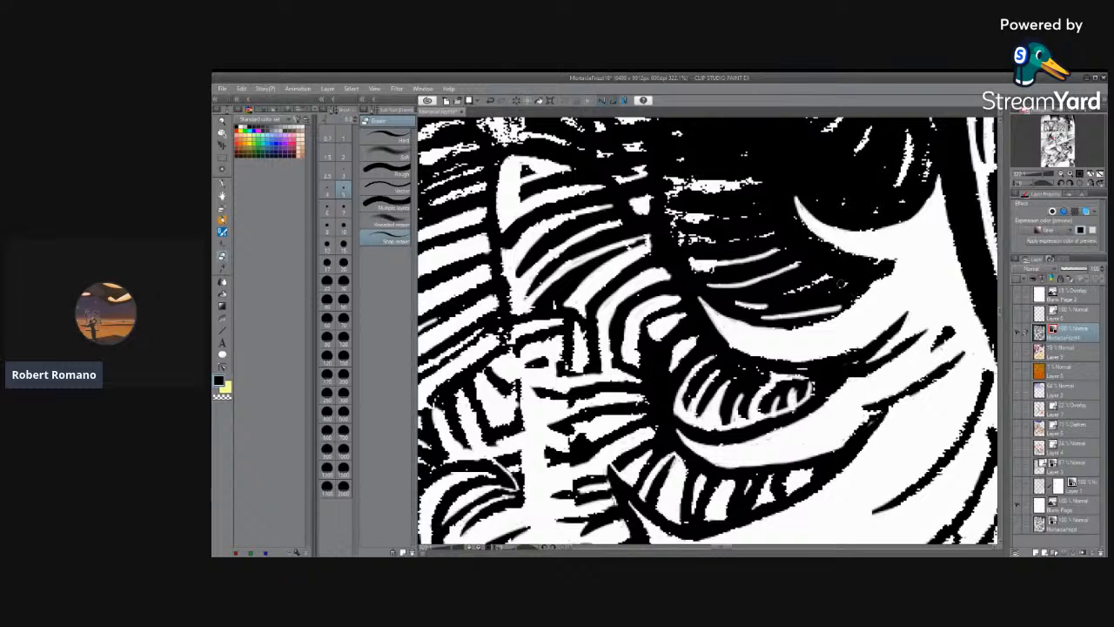
pyautogui.hotkey('ctrl', 'z')
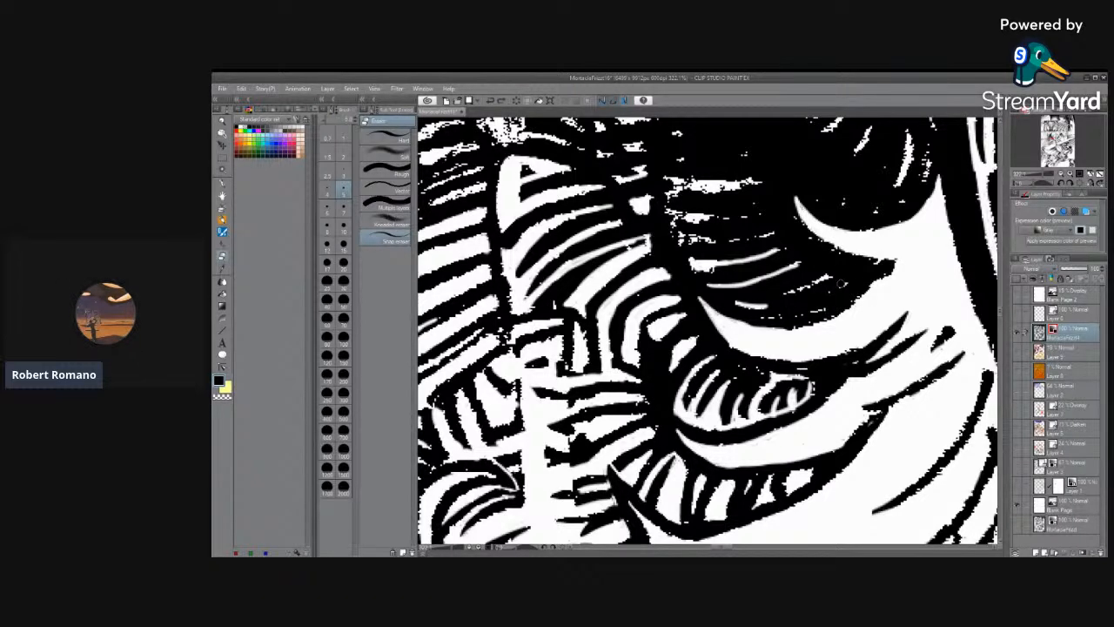
# Refine the short white highlights along the lower edge of the black mass with the eraser at size 3.
pyautogui.click(346, 170)
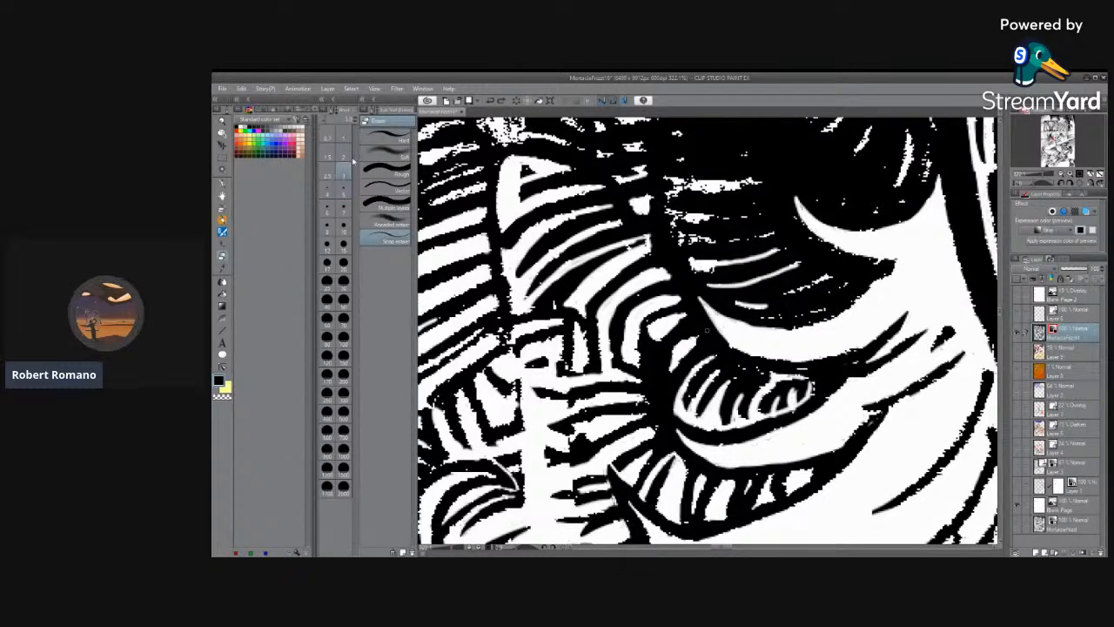
pyautogui.moveTo(822, 279); pyautogui.dragTo(798, 291)
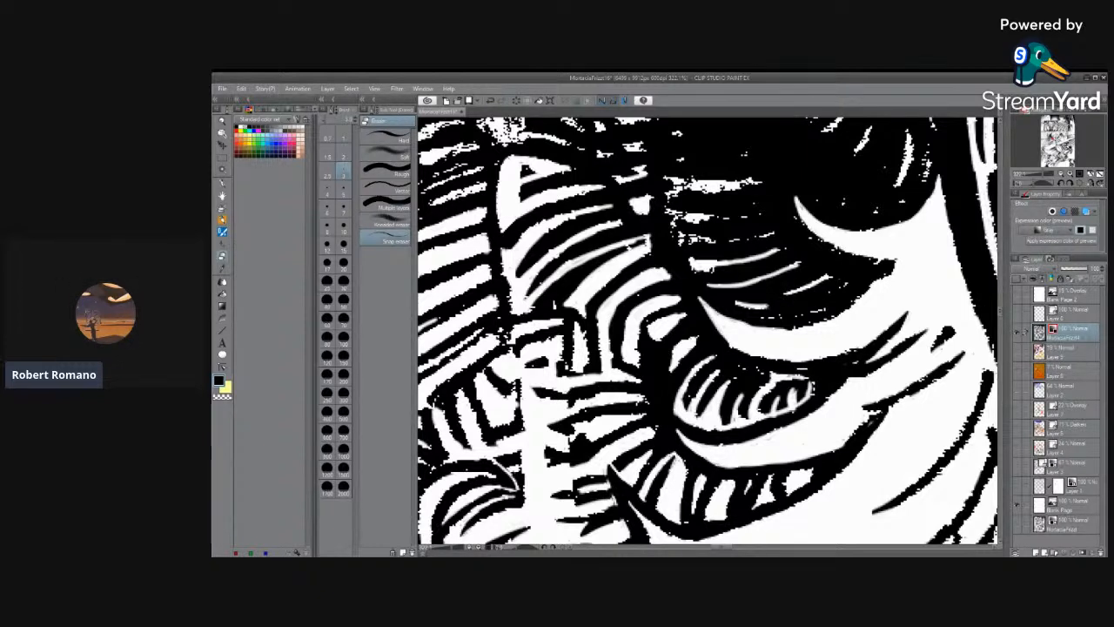
pyautogui.moveTo(758, 308); pyautogui.dragTo(778, 302)
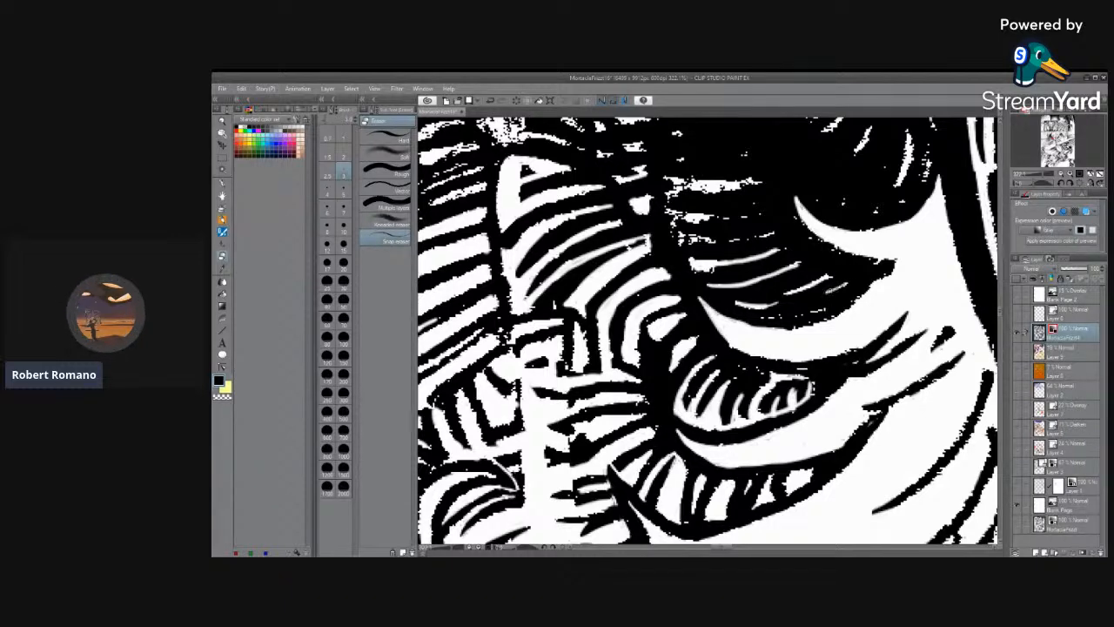
pyautogui.moveTo(825, 291)
pyautogui.mouseDown()
pyautogui.moveTo(849, 281)
pyautogui.moveTo(817, 295)
pyautogui.mouseUp()
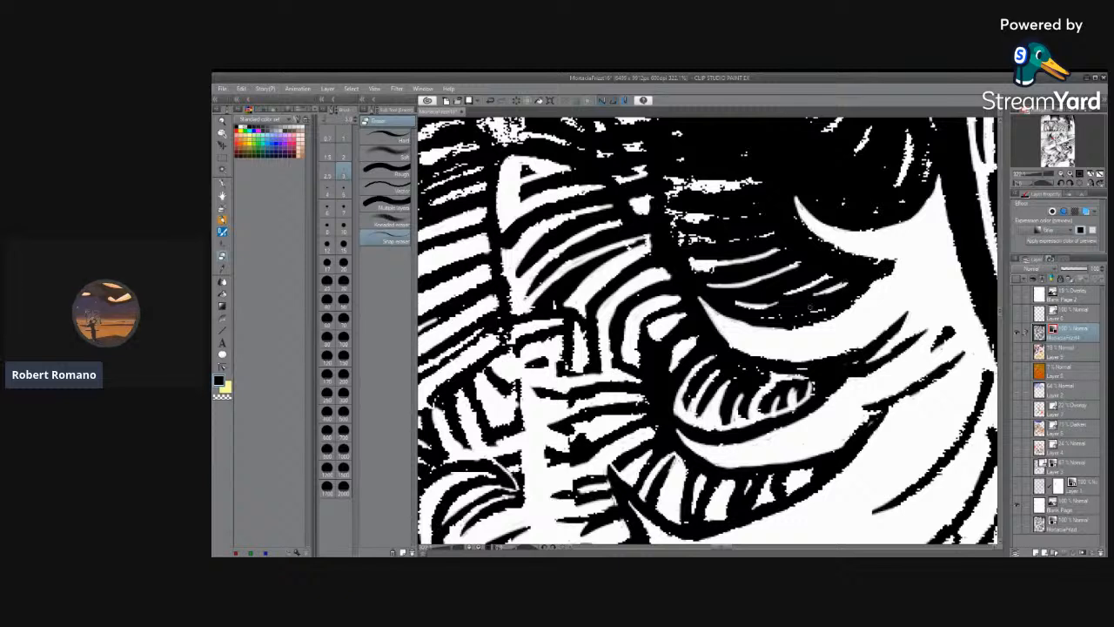
pyautogui.moveTo(759, 318)
pyautogui.mouseDown()
pyautogui.moveTo(826, 309)
pyautogui.moveTo(792, 317)
pyautogui.mouseUp()
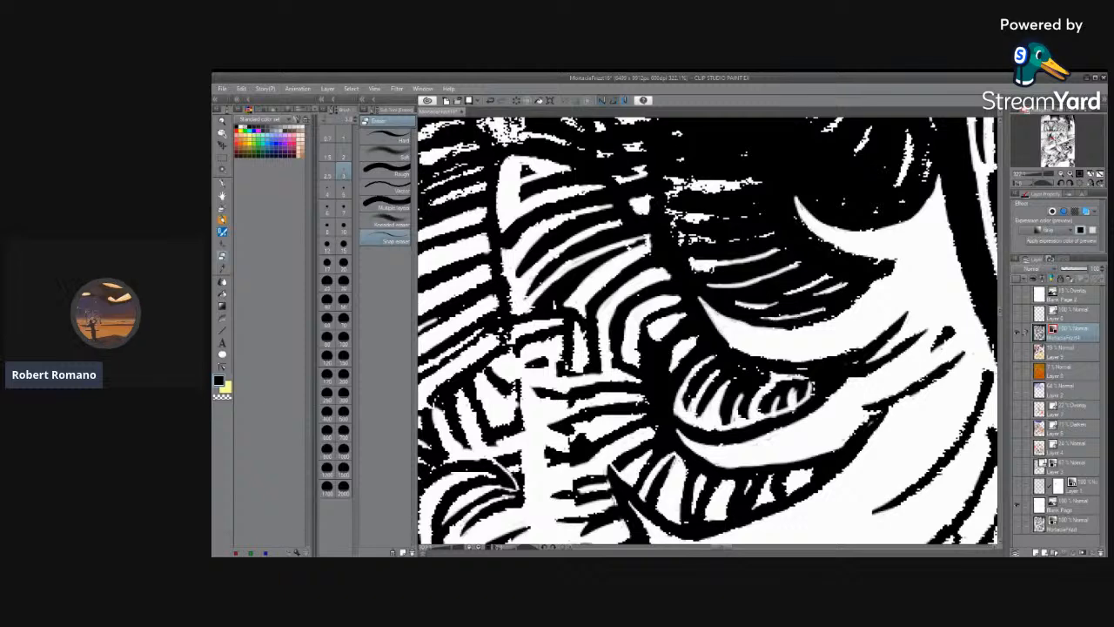
pyautogui.moveTo(822, 310); pyautogui.dragTo(834, 304)
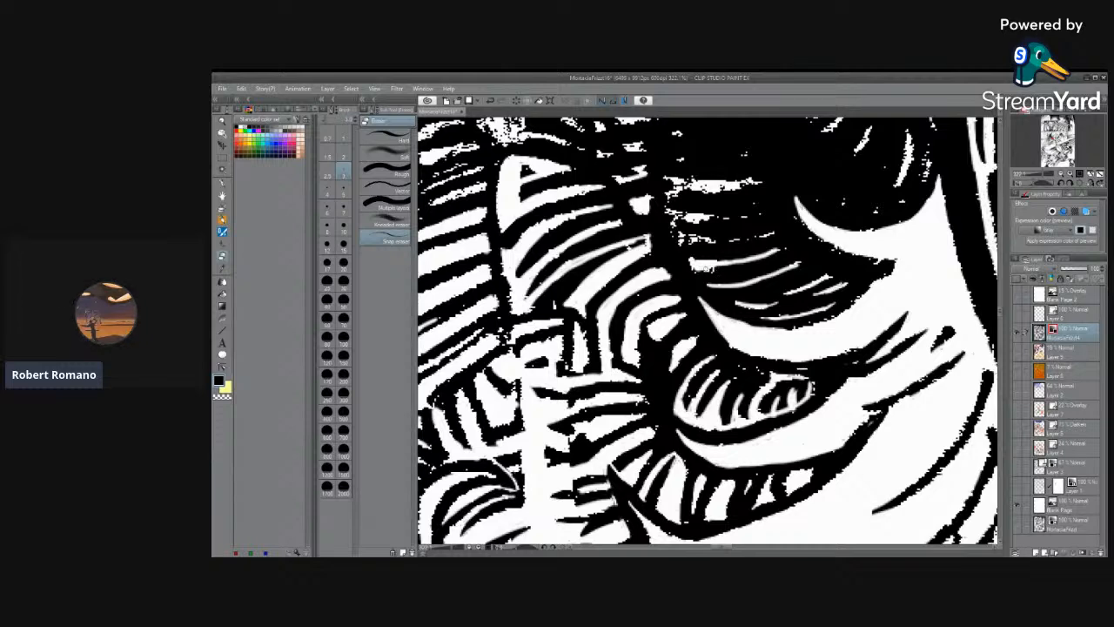
# Turn the speckled streaks beside the wing fold in the black mass into clean, tapered white gaps.
pyautogui.moveTo(705, 269); pyautogui.dragTo(736, 263)
pyautogui.moveTo(695, 263)
pyautogui.mouseDown()
pyautogui.moveTo(681, 245)
pyautogui.moveTo(761, 234)
pyautogui.mouseUp()
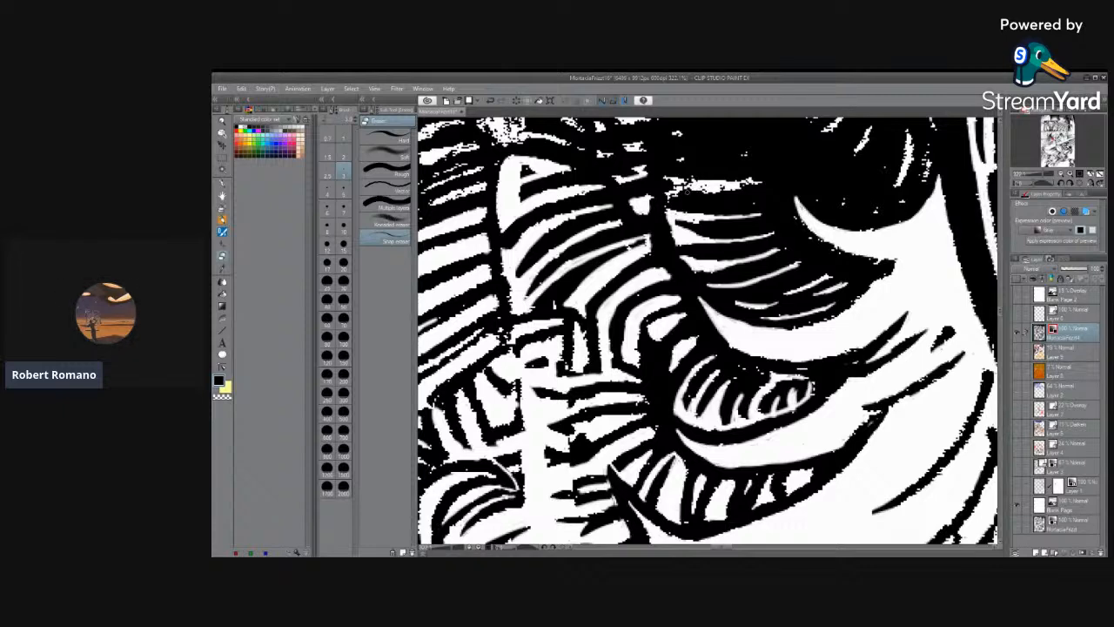
pyautogui.moveTo(682, 195); pyautogui.dragTo(751, 185)
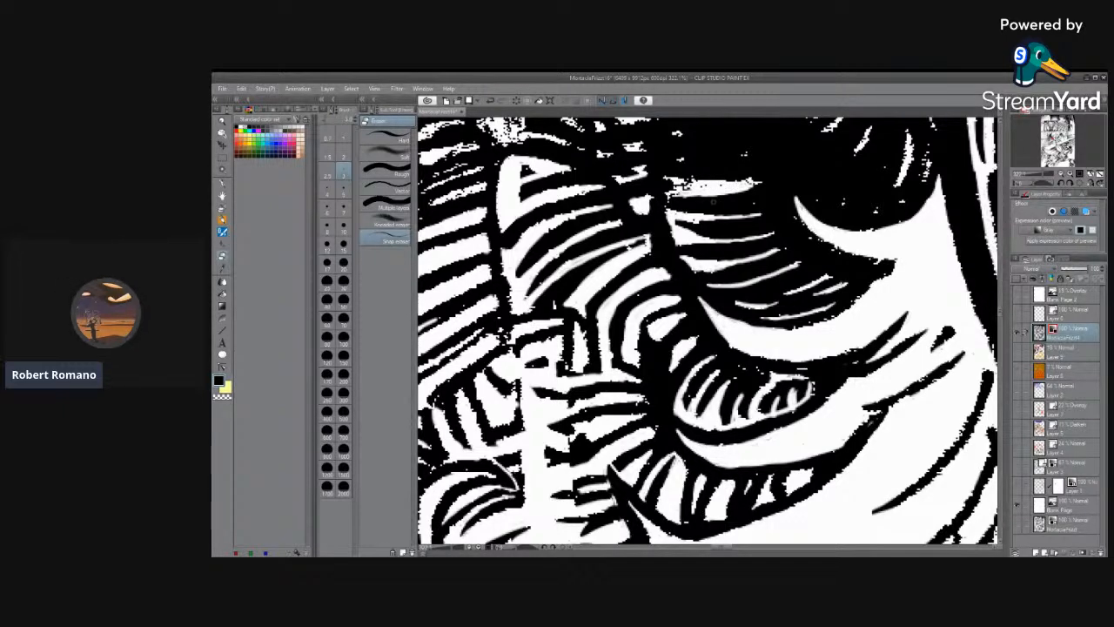
pyautogui.moveTo(678, 190)
pyautogui.mouseDown()
pyautogui.moveTo(697, 180)
pyautogui.moveTo(667, 190)
pyautogui.moveTo(766, 172)
pyautogui.mouseUp()
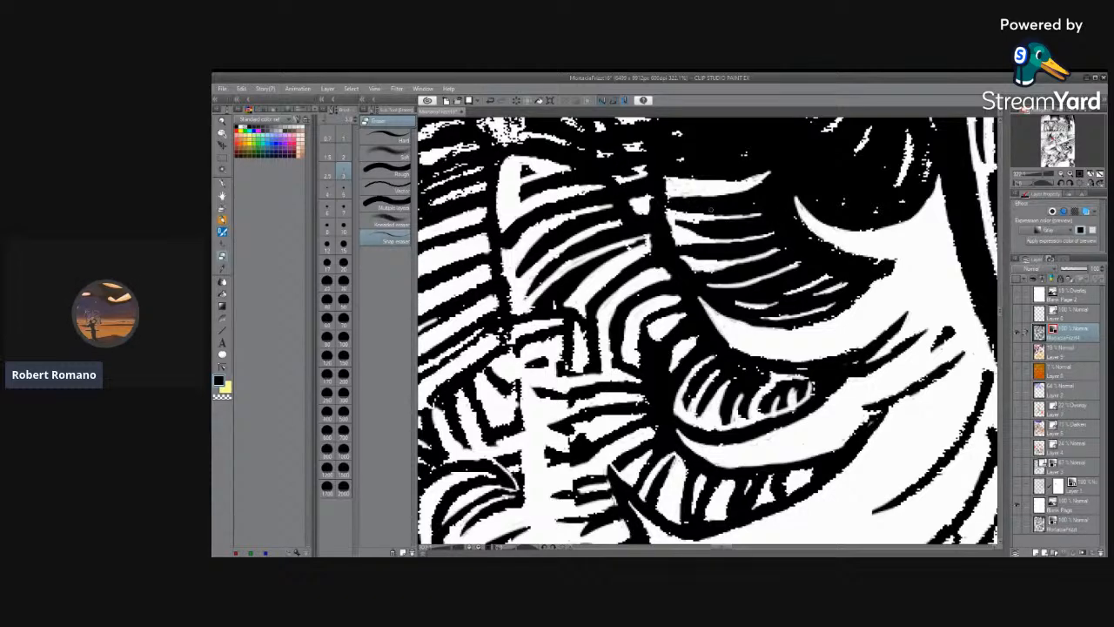
# Sharpen the pointed black tip between the white hair strands with the pen at size 3, and return to the eraser.
pyautogui.press('p')
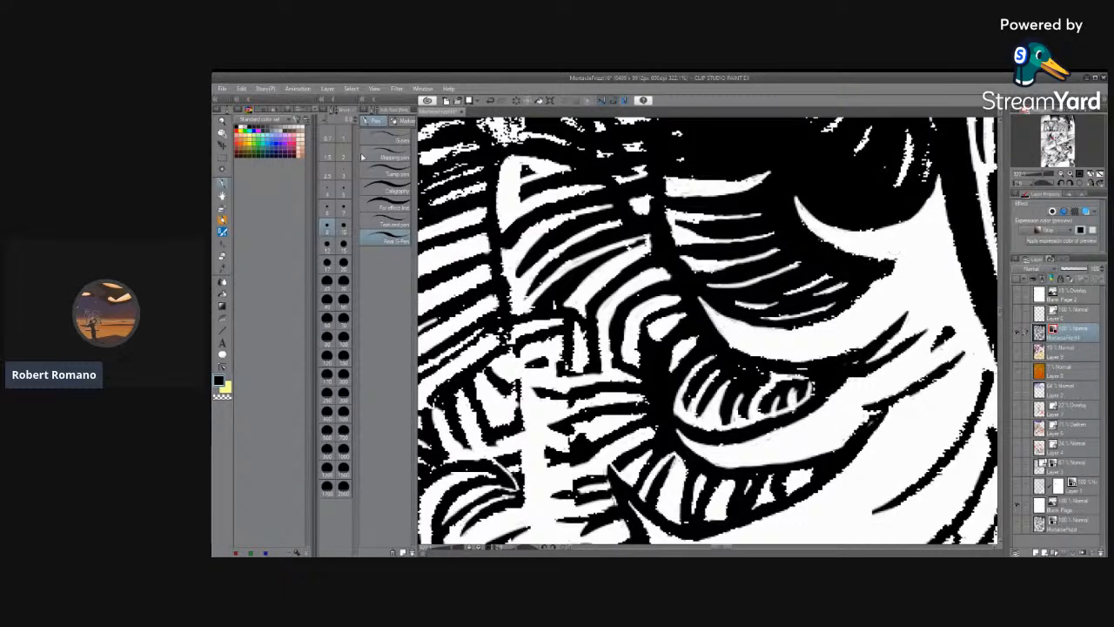
pyautogui.click(344, 176)
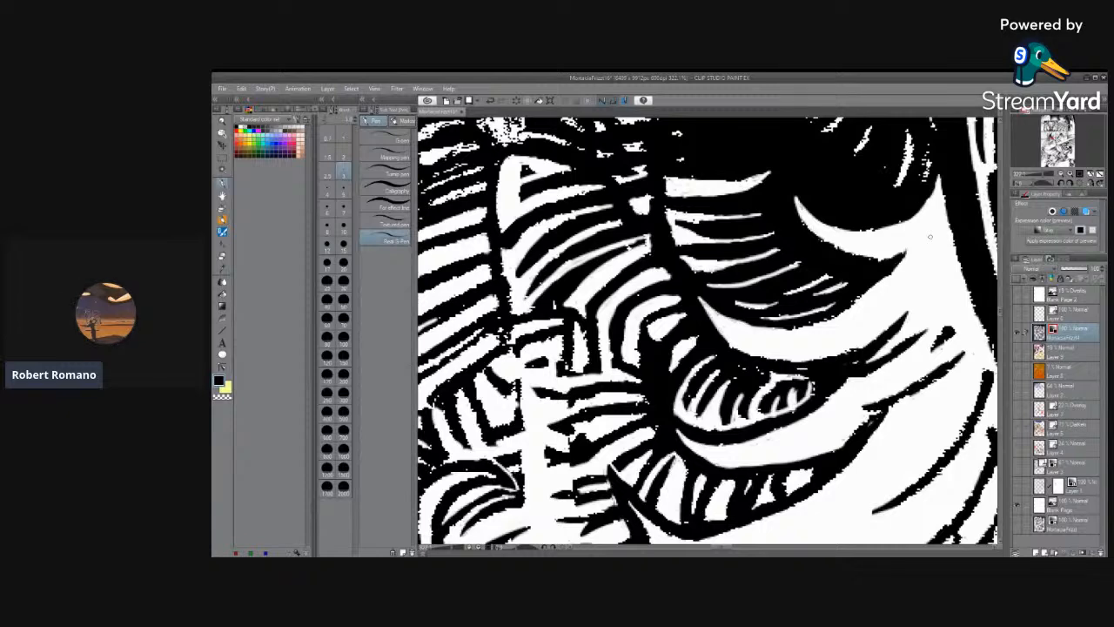
pyautogui.click(229, 245)
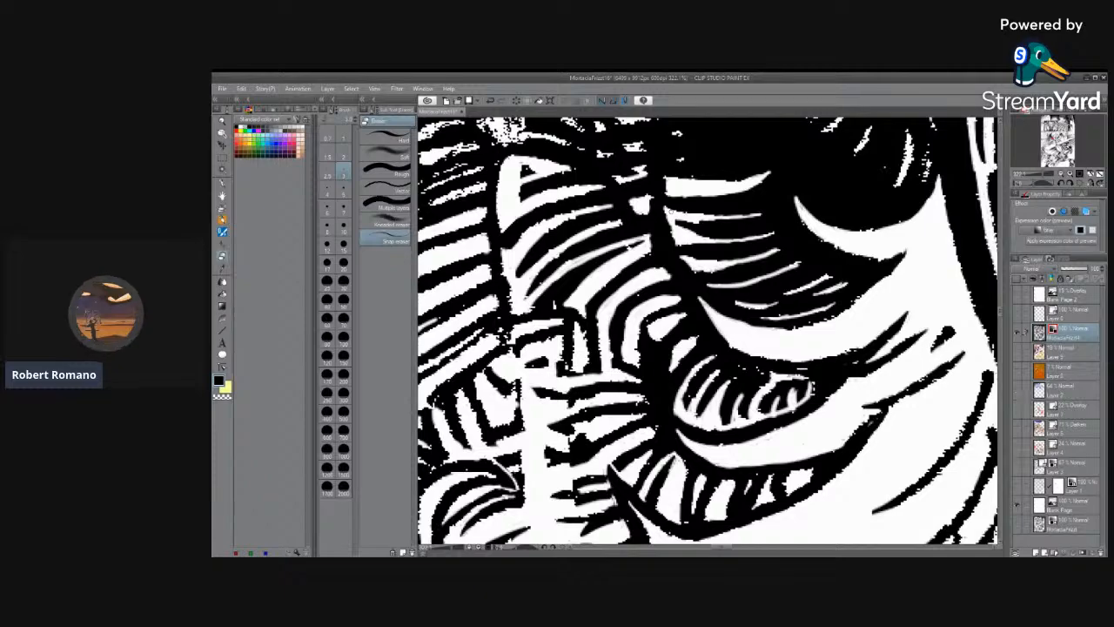
# Erase the specks from the long wing fold beside the narrow white sliver, using the eraser at size 10 and at size 5.
pyautogui.scroll(-12, 688, 183)
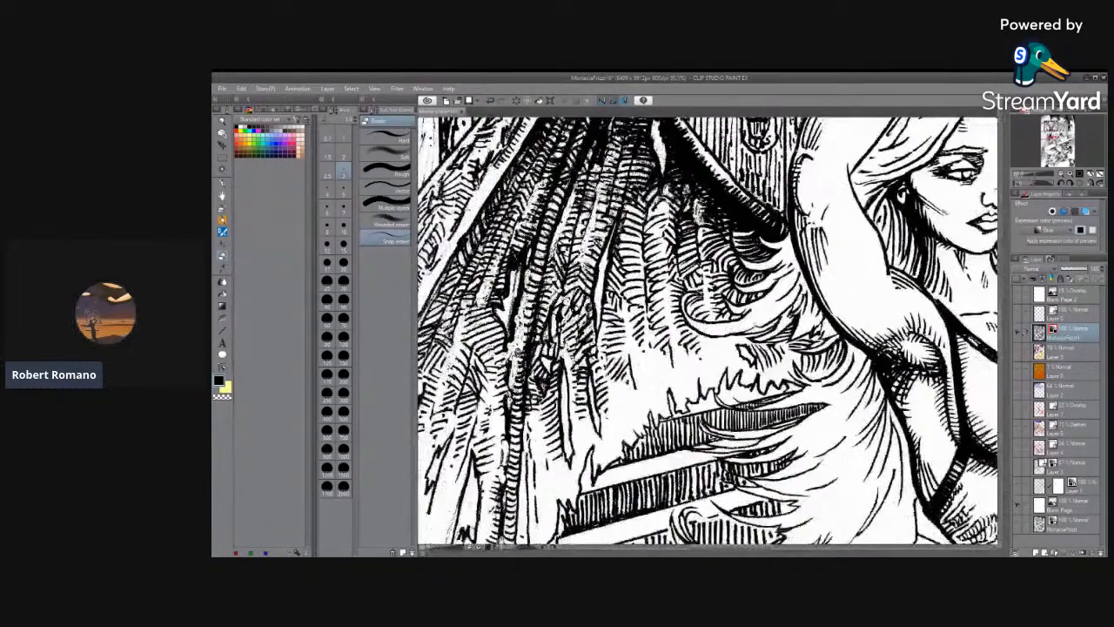
pyautogui.scroll(-4, 780, 240)
pyautogui.scroll(4, 780, 239)
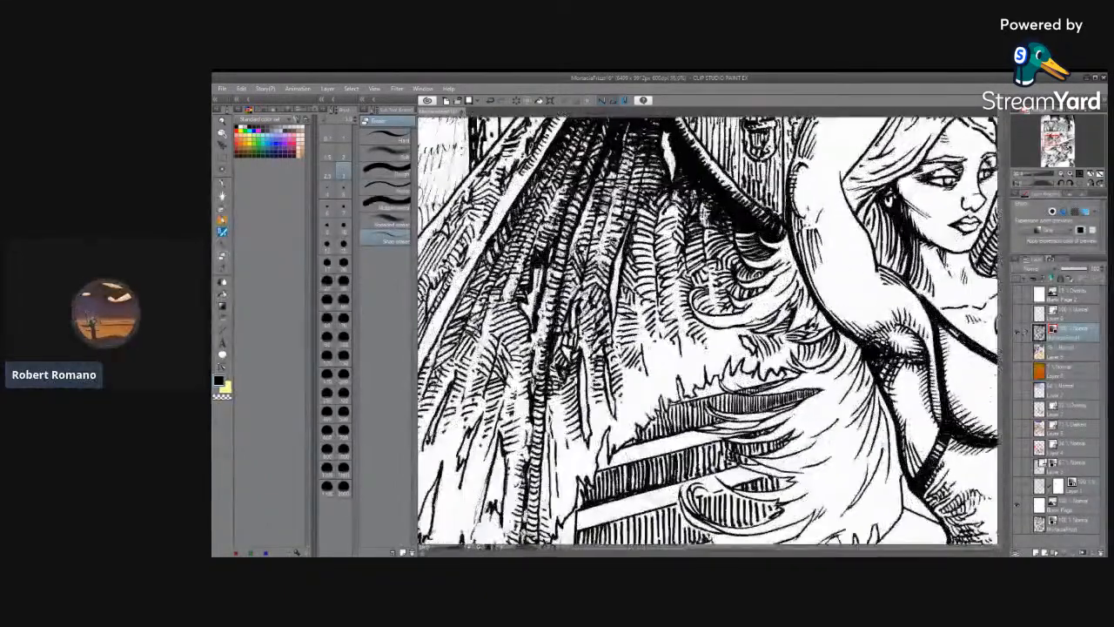
pyautogui.scroll(3, 827, 218)
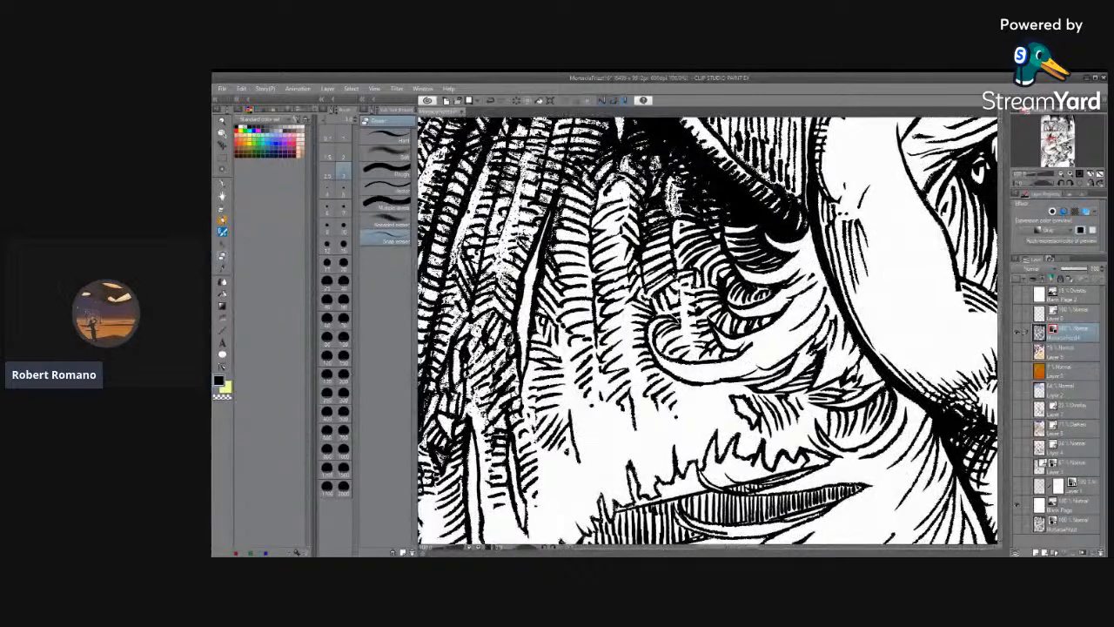
pyautogui.scroll(3, 522, 244)
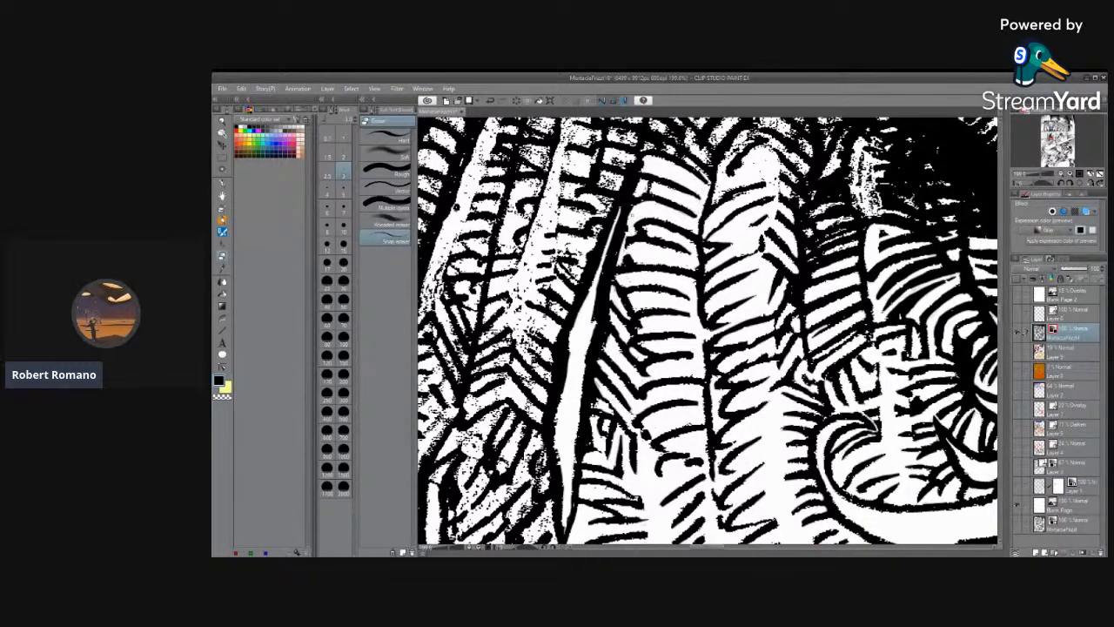
pyautogui.click(343, 226)
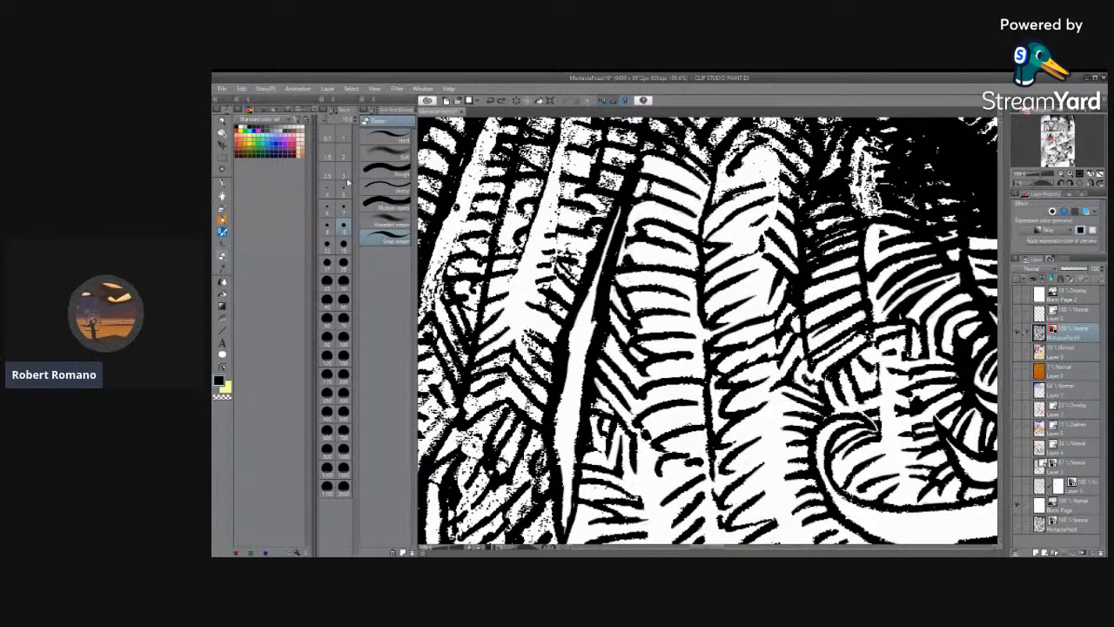
pyautogui.click(349, 188)
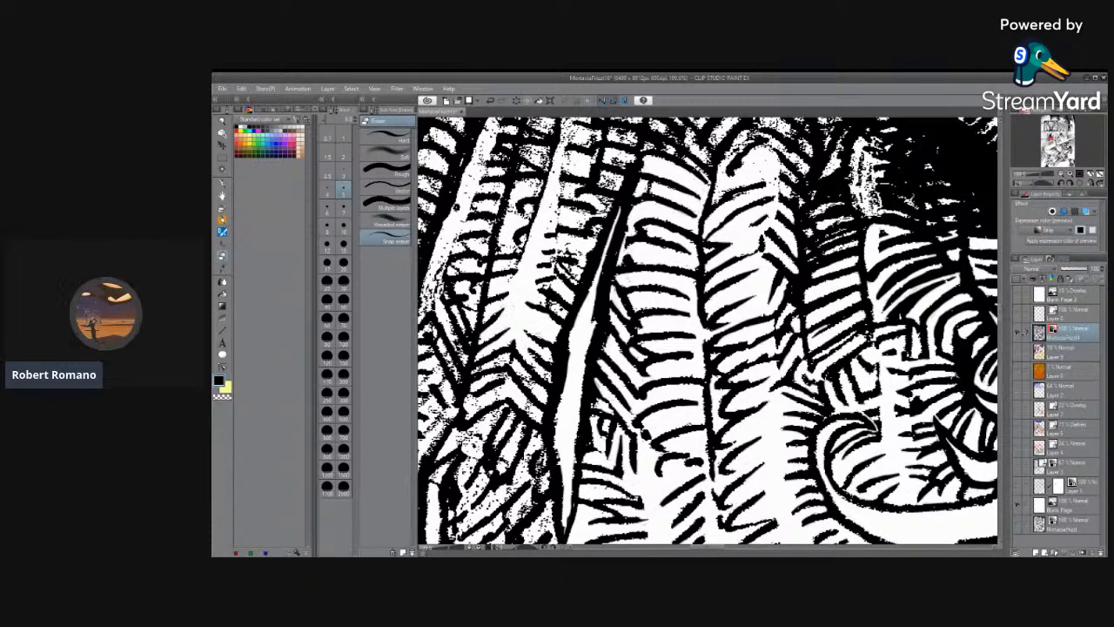
pyautogui.moveTo(478, 369); pyautogui.dragTo(490, 361)
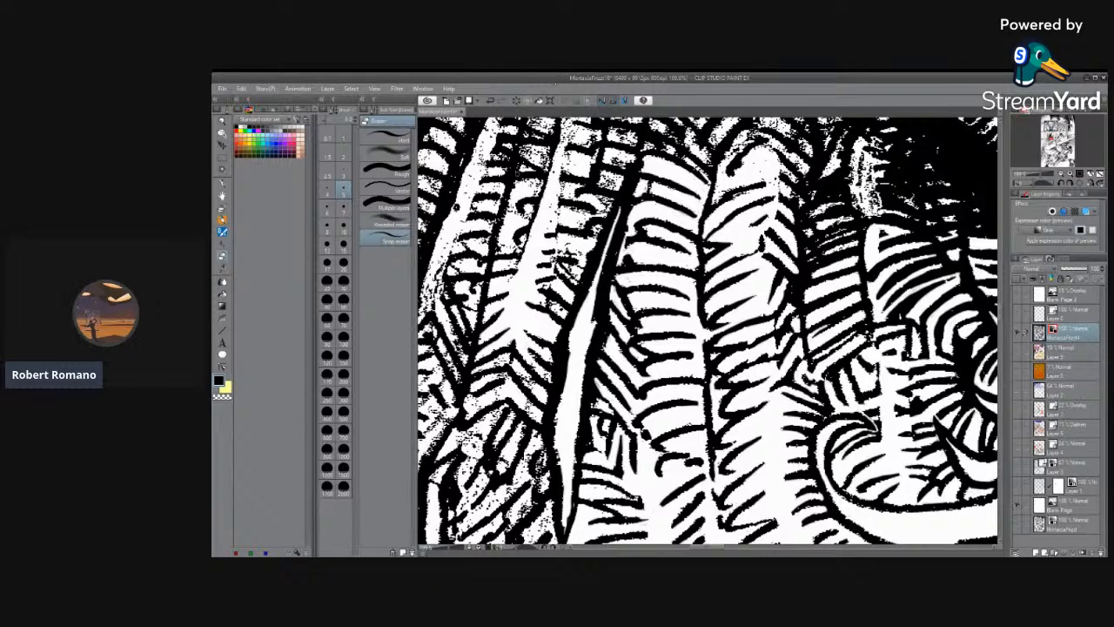
# Set the eraser to size 8 for cleaning the lower wing folds beside the curled hair lock.
pyautogui.scroll(-3, 577, 167)
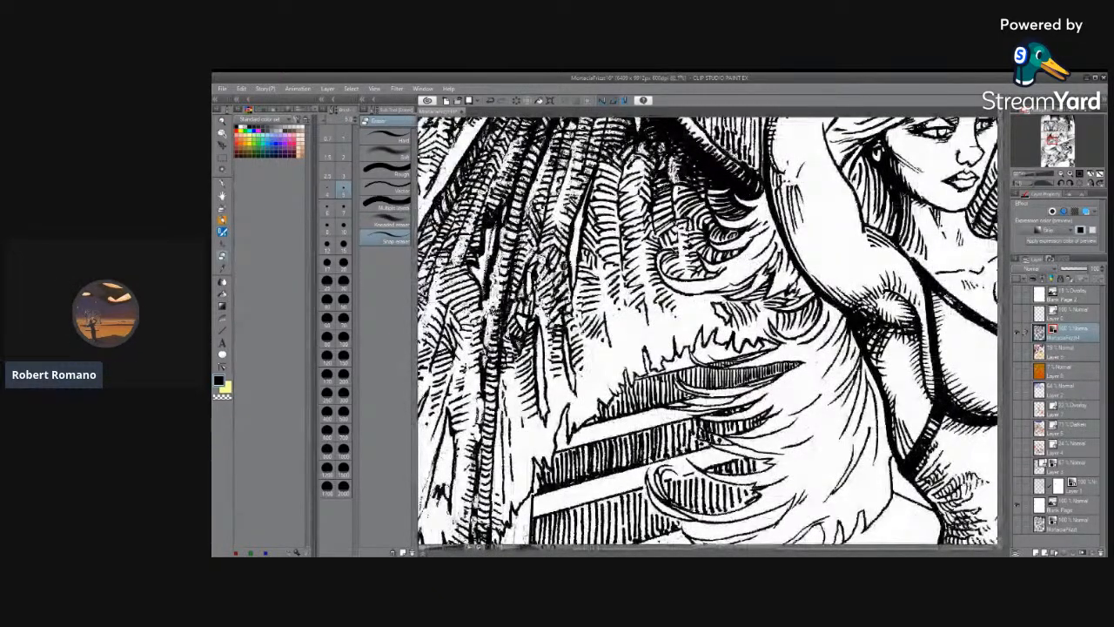
pyautogui.scroll(1, 549, 209)
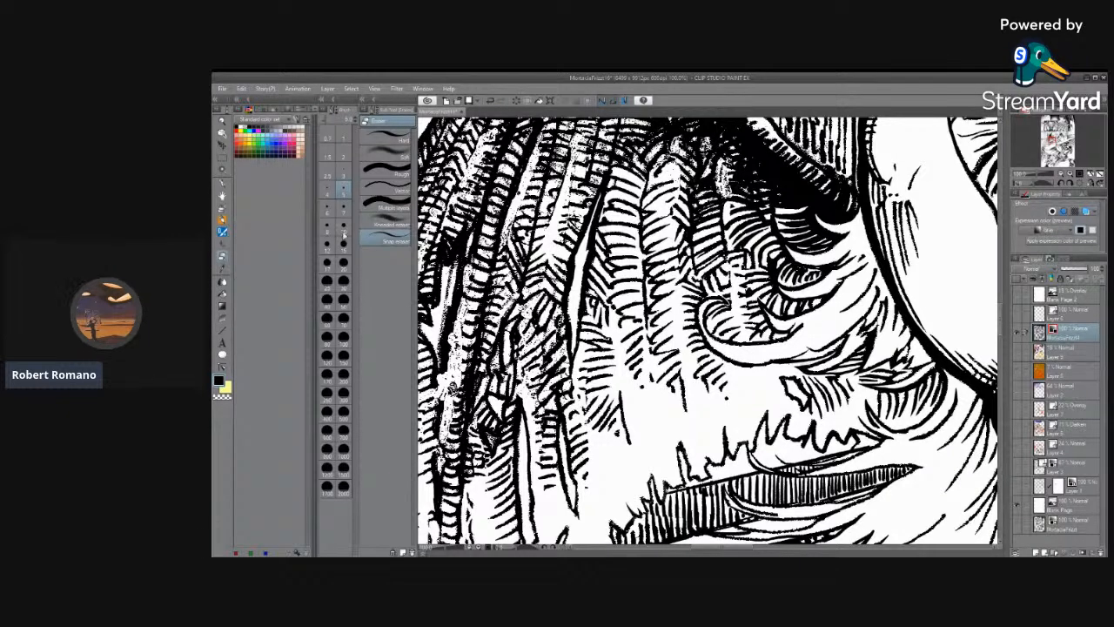
pyautogui.click(332, 234)
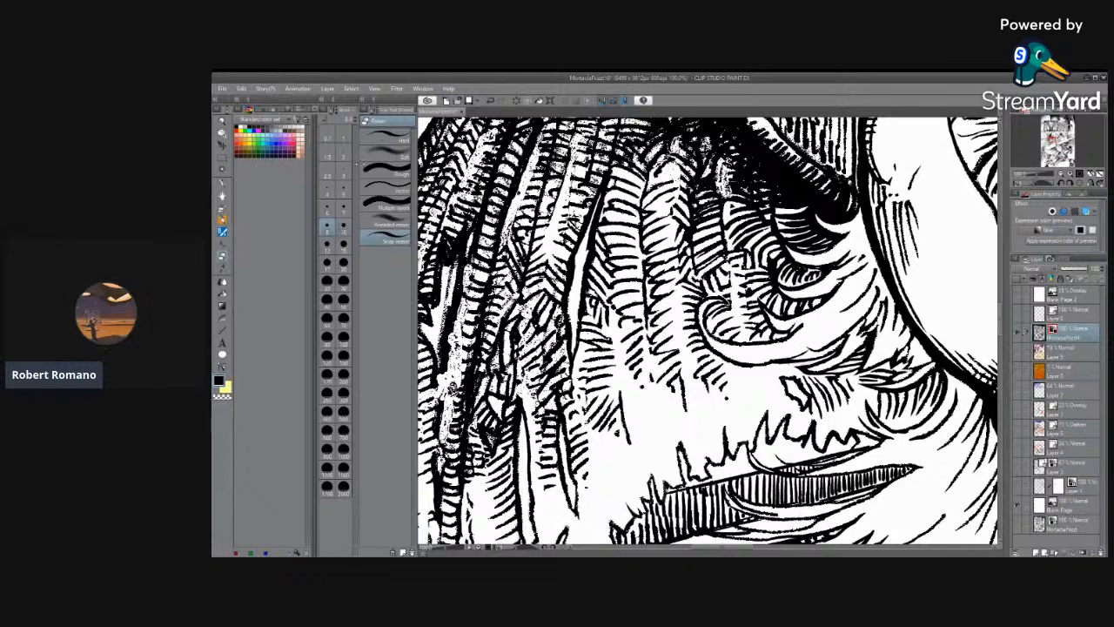
pyautogui.scroll(3, 649, 327)
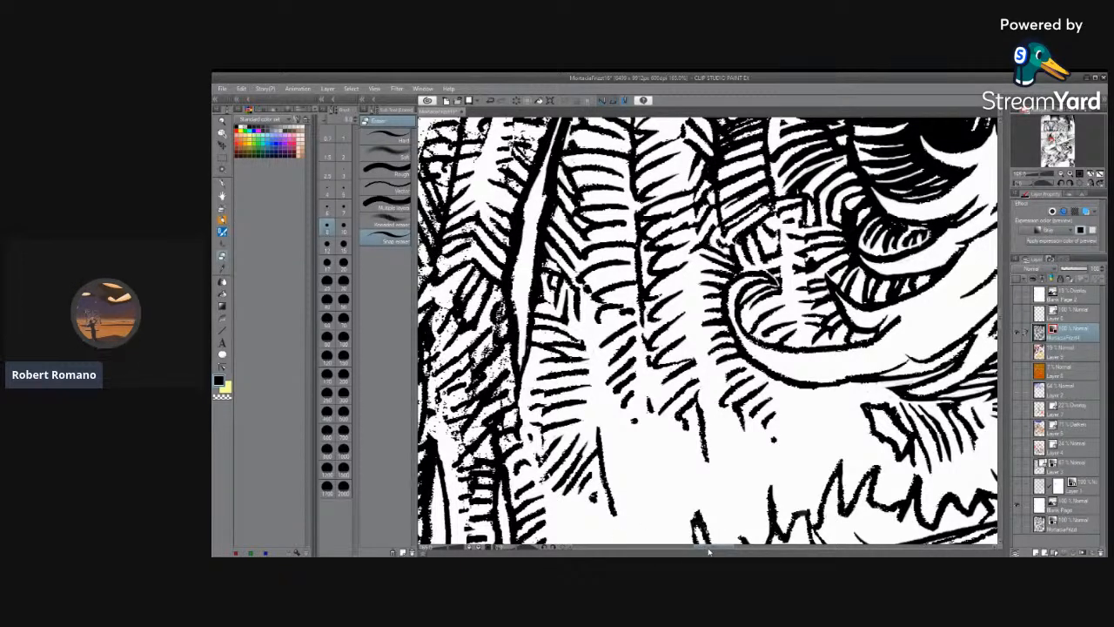
# Examine the cleaned linework across the winged woman, her wings and hair, and the surrounding page.
pyautogui.moveTo(708, 550); pyautogui.dragTo(769, 550)
pyautogui.scroll(-5, 799, 275)
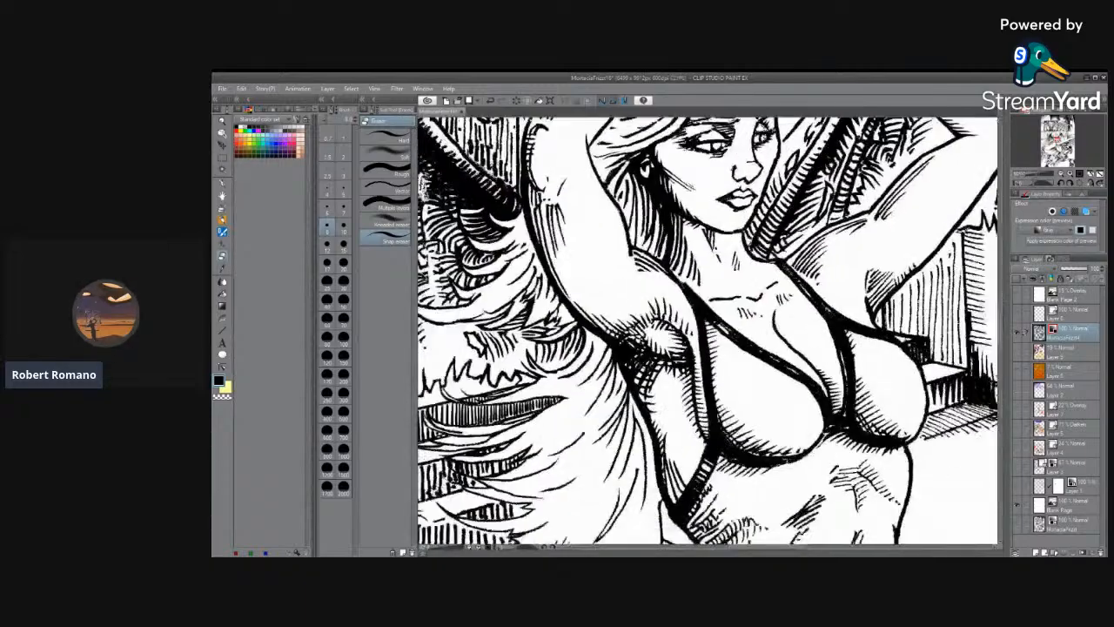
pyautogui.scroll(-3, 732, 132)
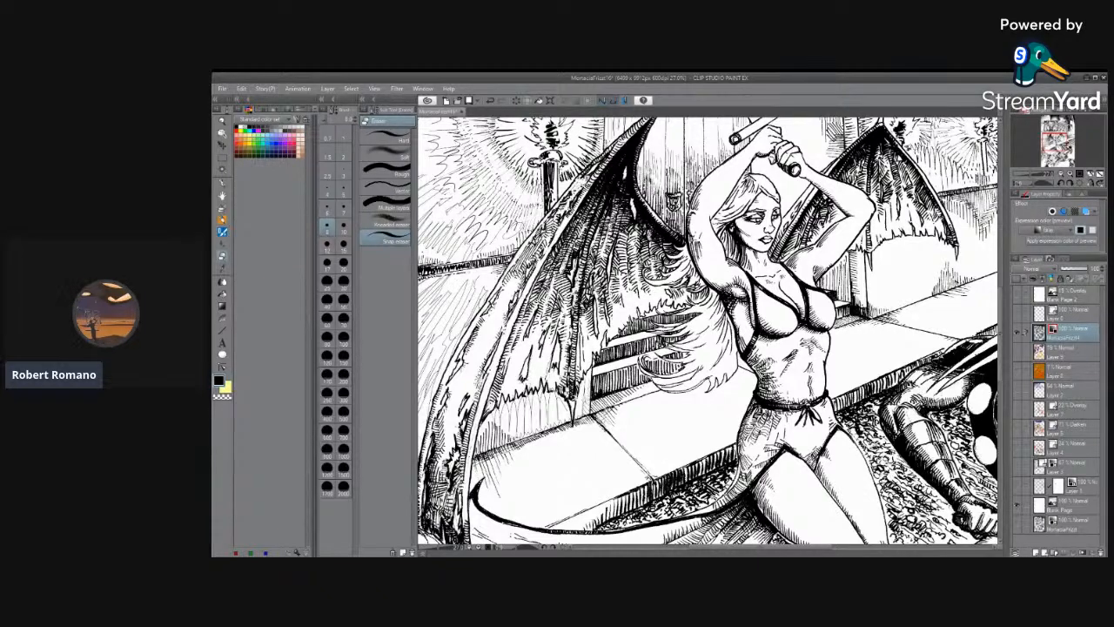
pyautogui.scroll(-2, 710, 331)
pyautogui.scroll(-2, 710, 330)
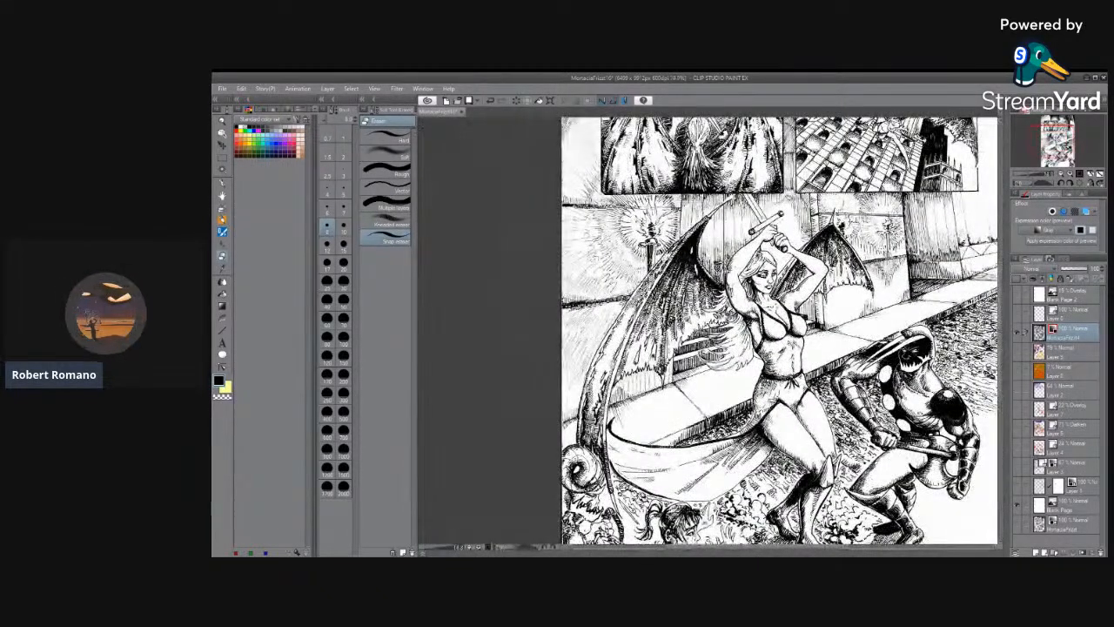
pyautogui.scroll(2, 748, 349)
pyautogui.scroll(1, 748, 348)
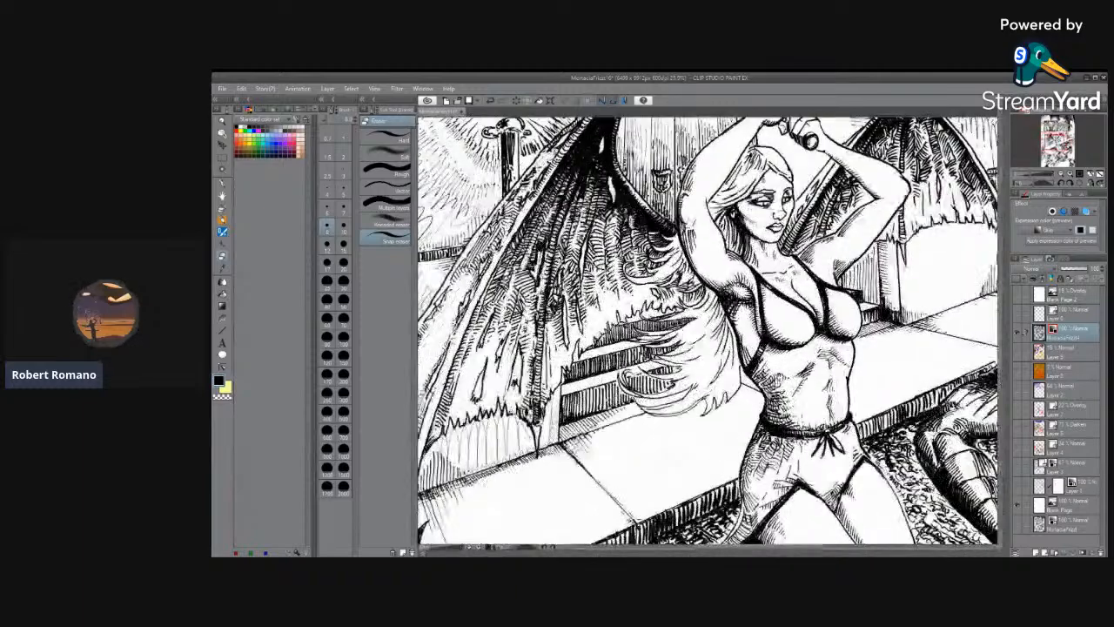
pyautogui.scroll(1, 728, 304)
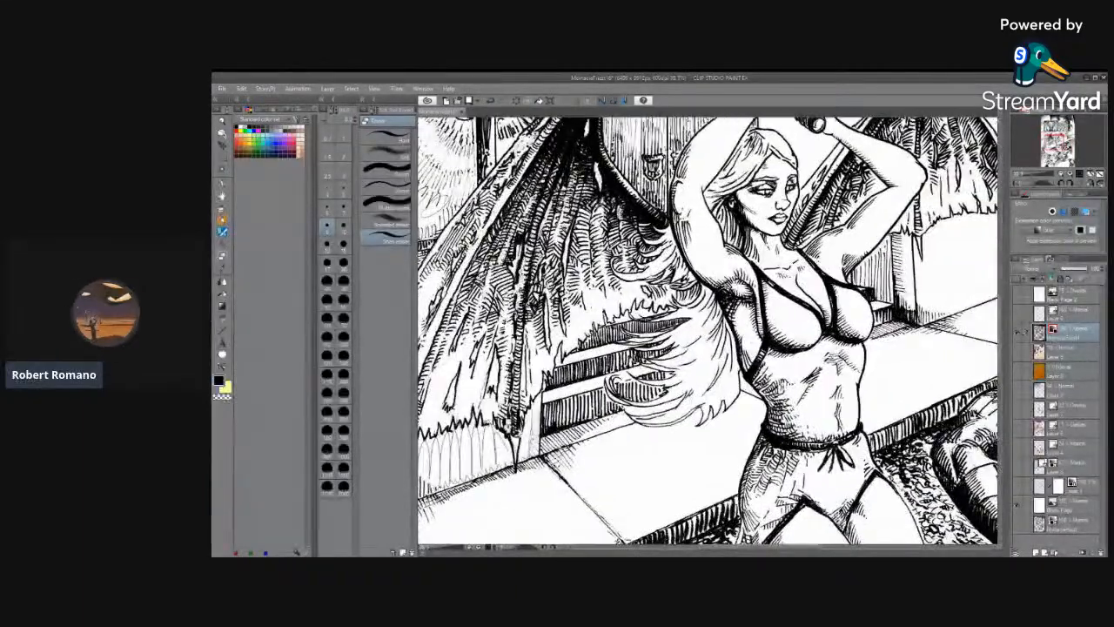
pyautogui.scroll(3, 522, 252)
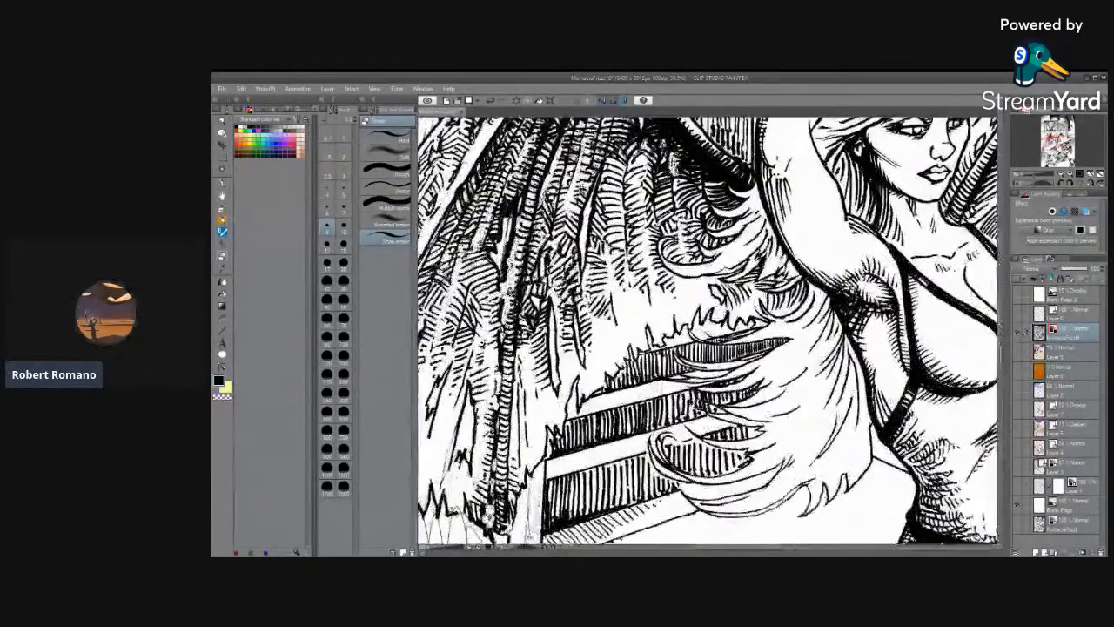
# Erase the specks between the hatch strokes around the narrow lower wing folds with the eraser at size 8.
pyautogui.scroll(1, 488, 287)
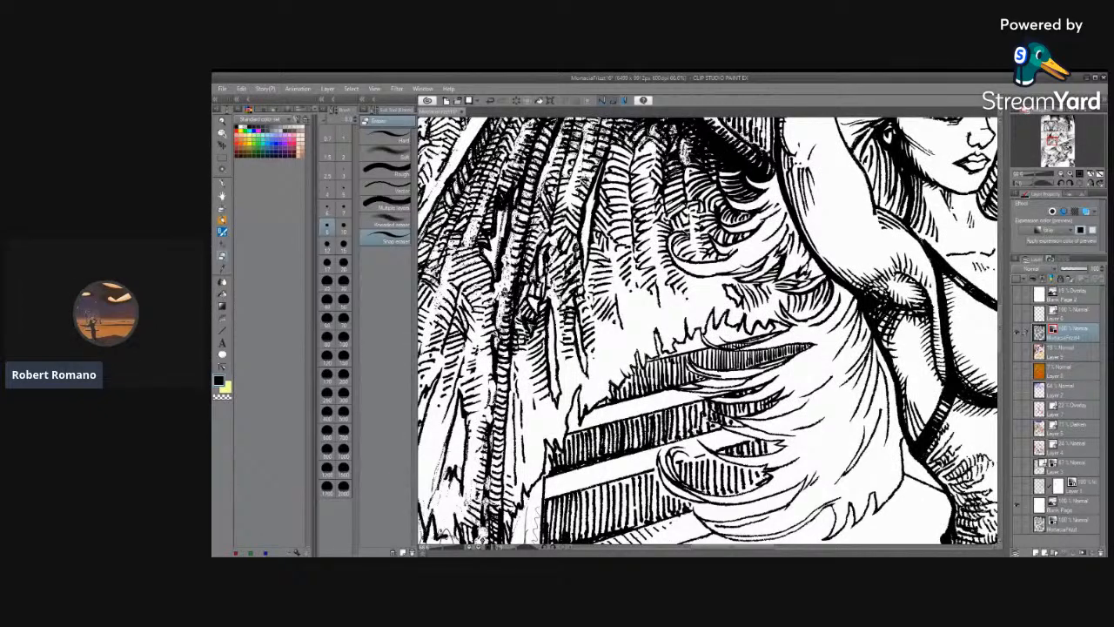
pyautogui.scroll(1, 487, 313)
pyautogui.scroll(1, 487, 313)
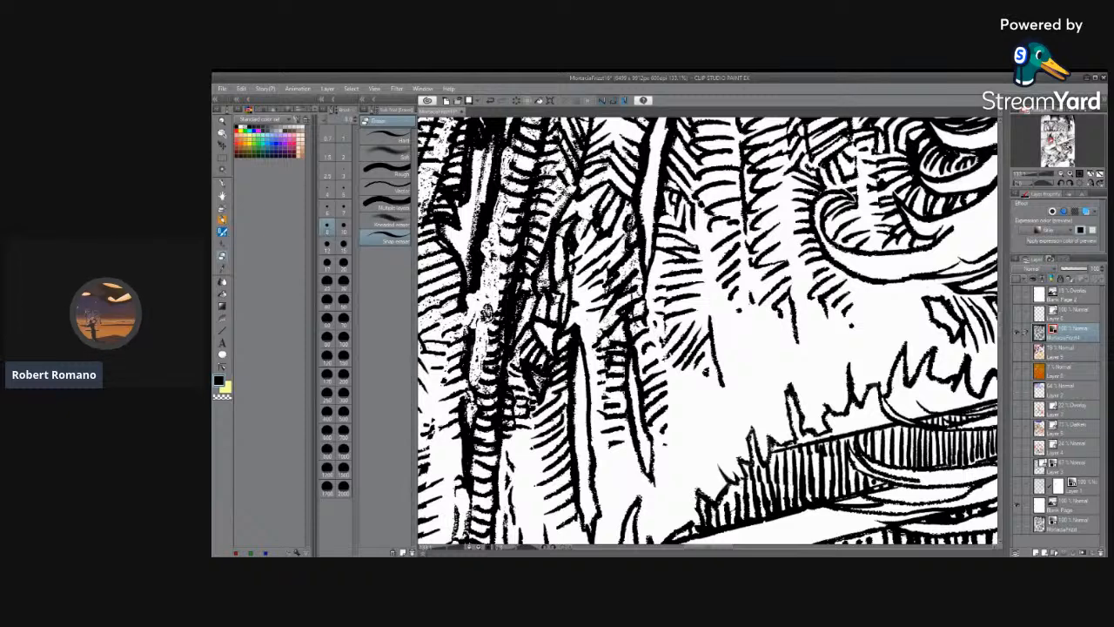
pyautogui.moveTo(606, 320); pyautogui.dragTo(594, 348)
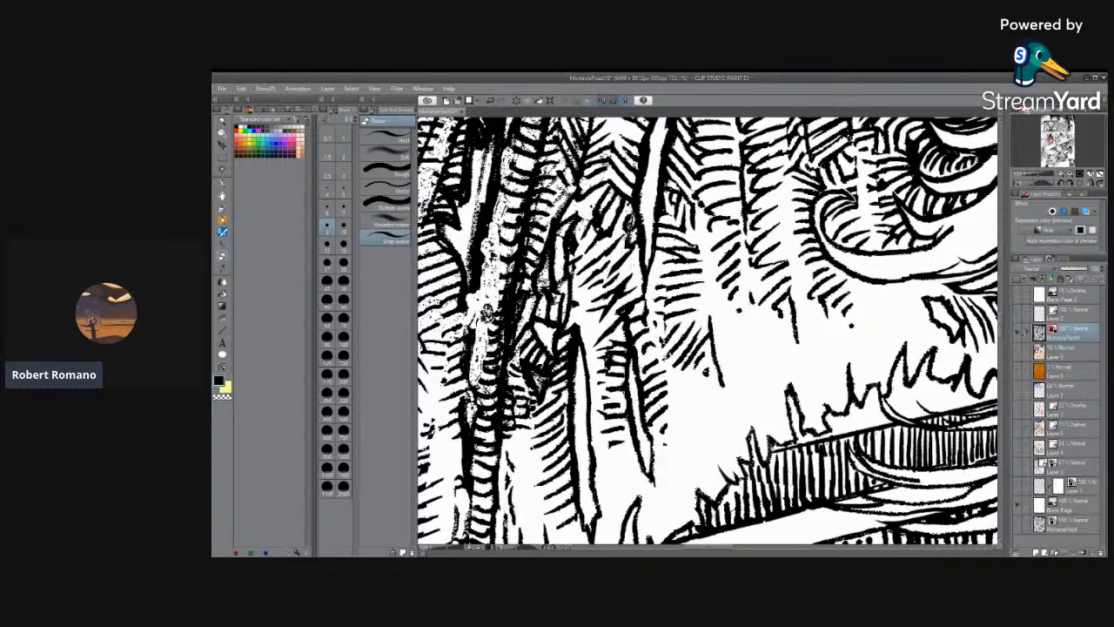
pyautogui.scroll(8, 591, 357)
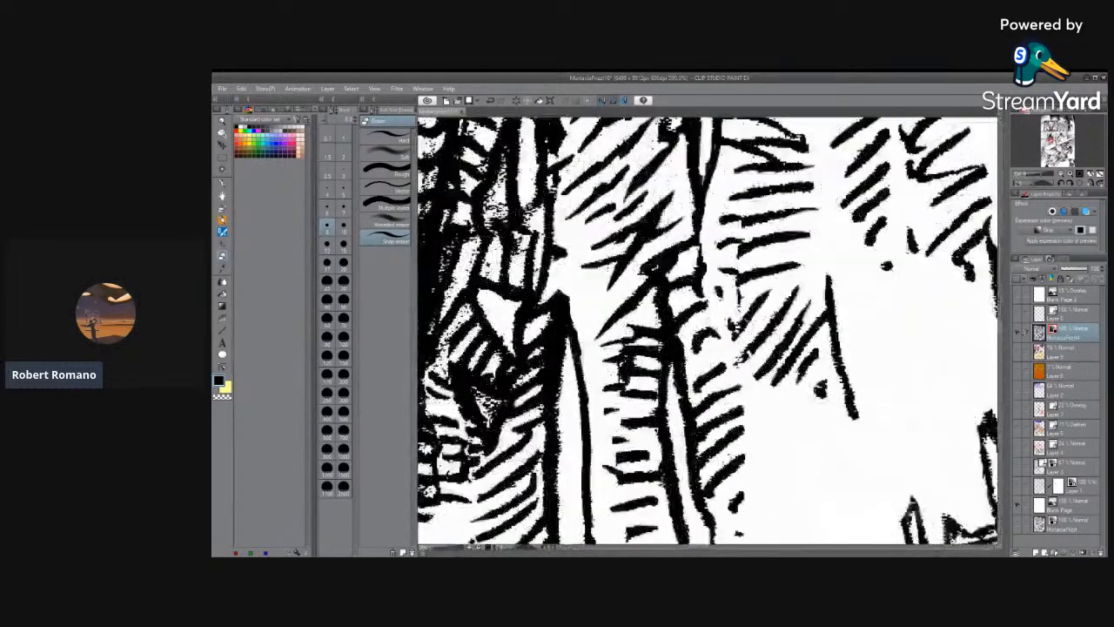
pyautogui.moveTo(579, 350)
pyautogui.mouseDown()
pyautogui.moveTo(559, 399)
pyautogui.moveTo(560, 461)
pyautogui.mouseUp()
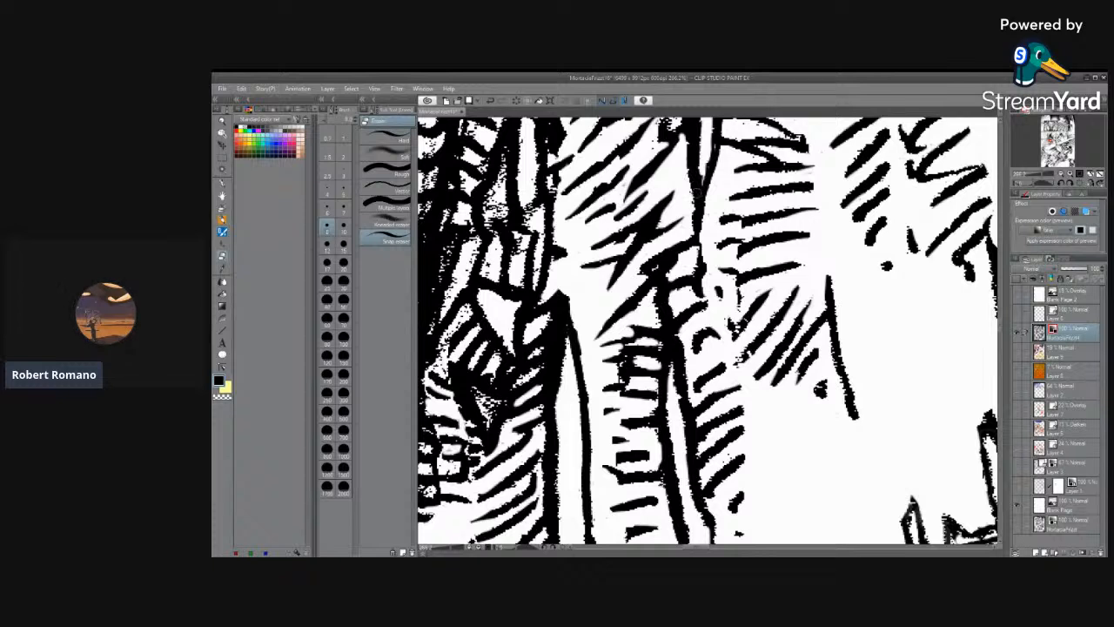
# Sharpen the short hatch strokes beside the narrow pointed wing fold with the pen at size 3, and refine their edges with the eraser at size 3.
pyautogui.click(224, 182)
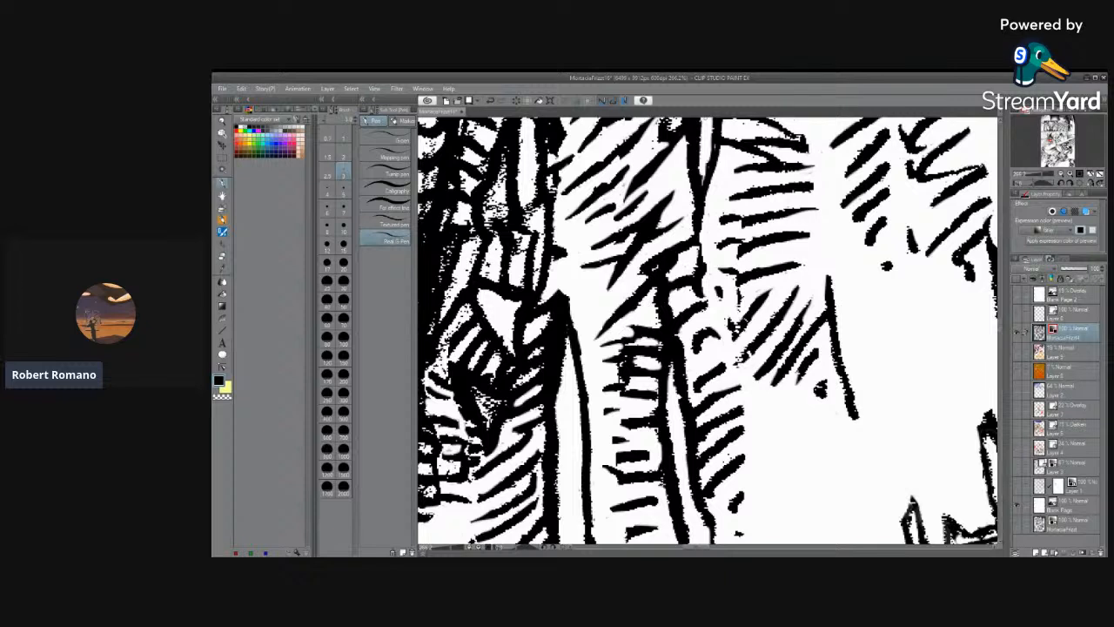
pyautogui.click(224, 244)
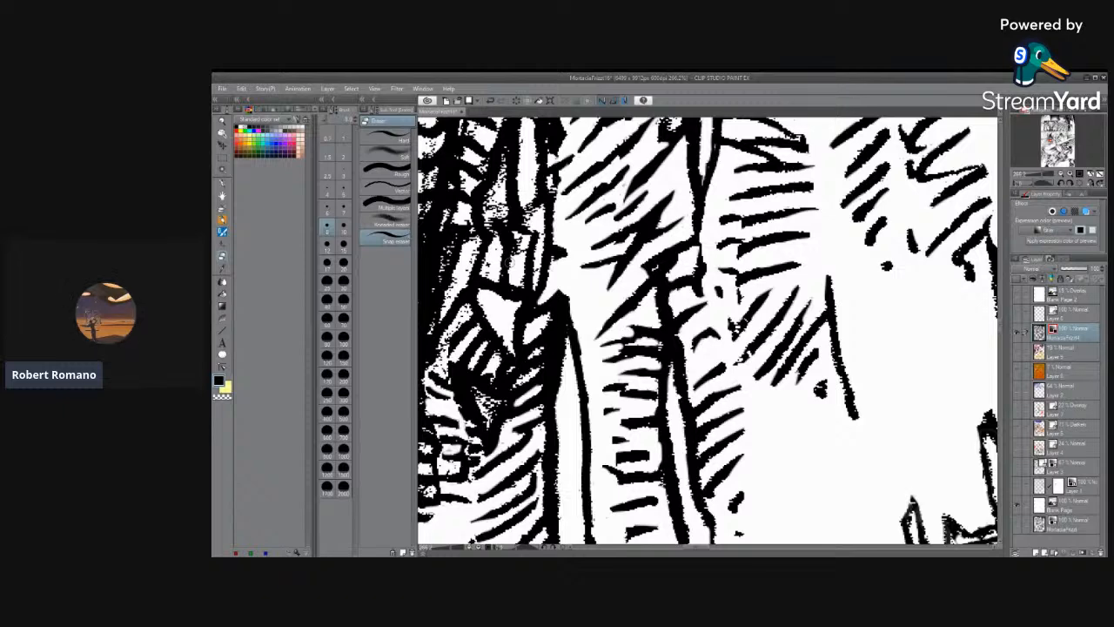
pyautogui.scroll(3, 540, 292)
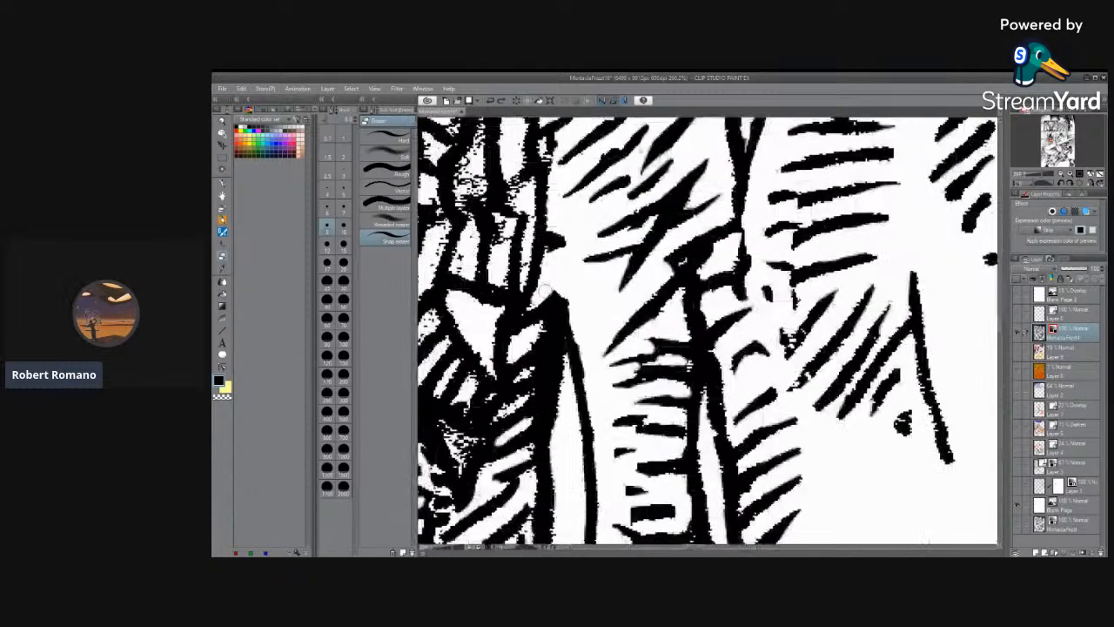
pyautogui.scroll(-1, 541, 292)
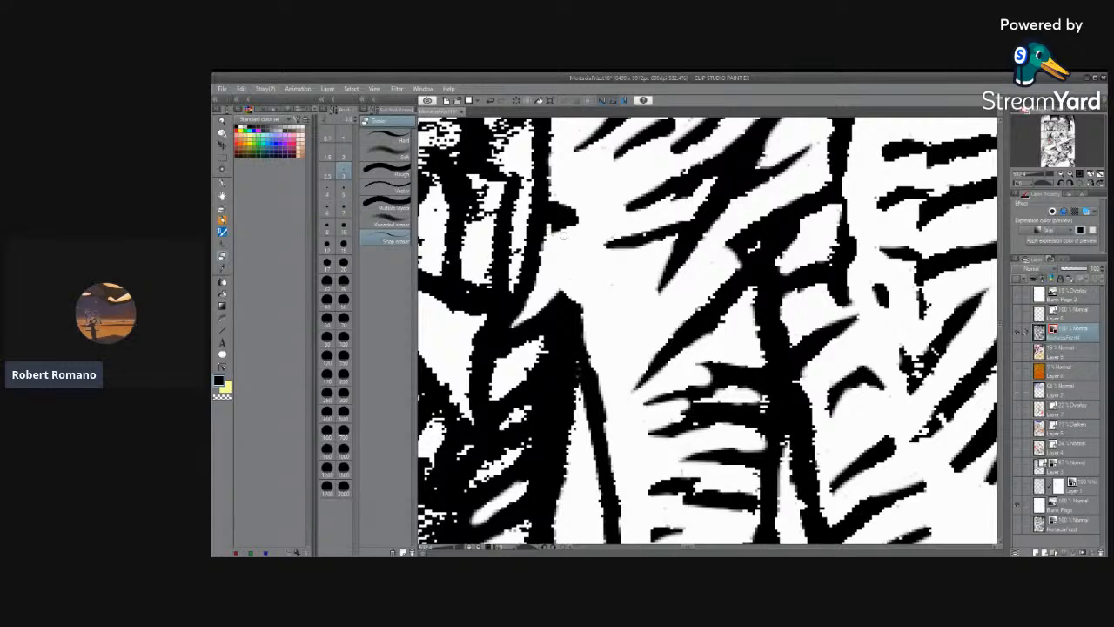
pyautogui.scroll(-4, 582, 336)
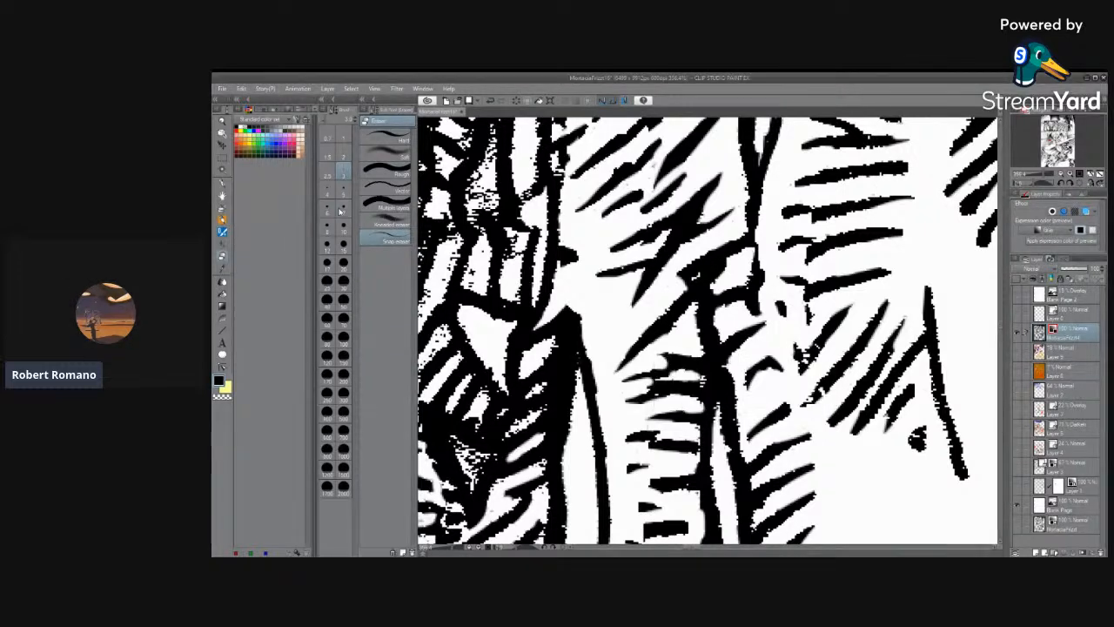
# Clear the specks from the small white slivers above the pointed fold, using the eraser at size 6 and at size 3.
pyautogui.click(328, 209)
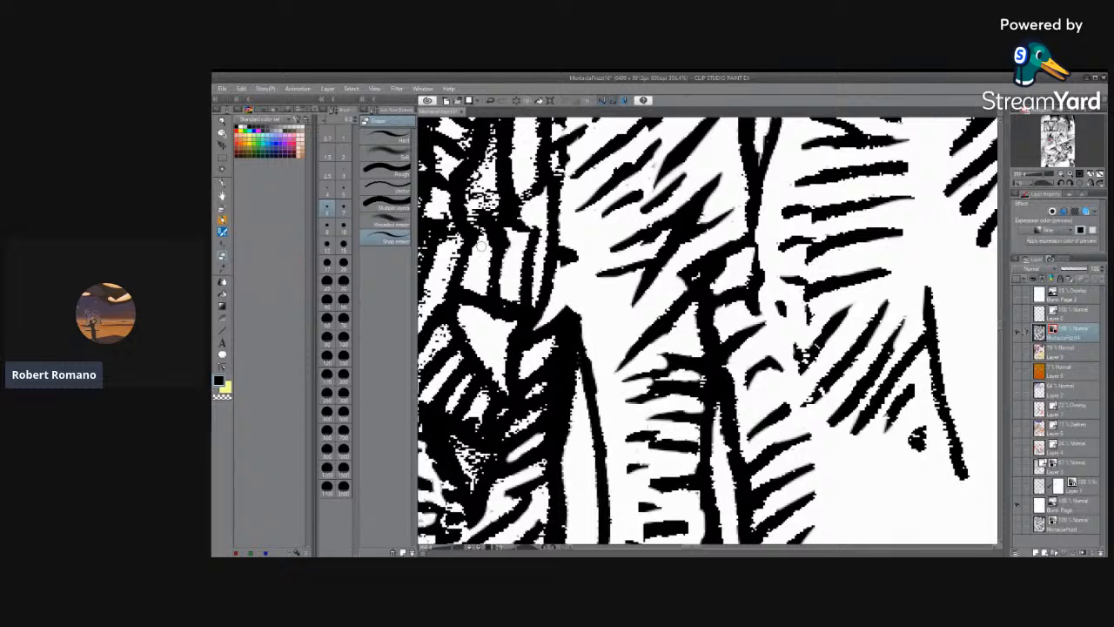
pyautogui.moveTo(474, 228)
pyautogui.mouseDown()
pyautogui.moveTo(494, 133)
pyautogui.moveTo(484, 195)
pyautogui.moveTo(495, 212)
pyautogui.moveTo(493, 186)
pyautogui.moveTo(497, 225)
pyautogui.moveTo(497, 205)
pyautogui.mouseUp()
pyautogui.click(343, 171)
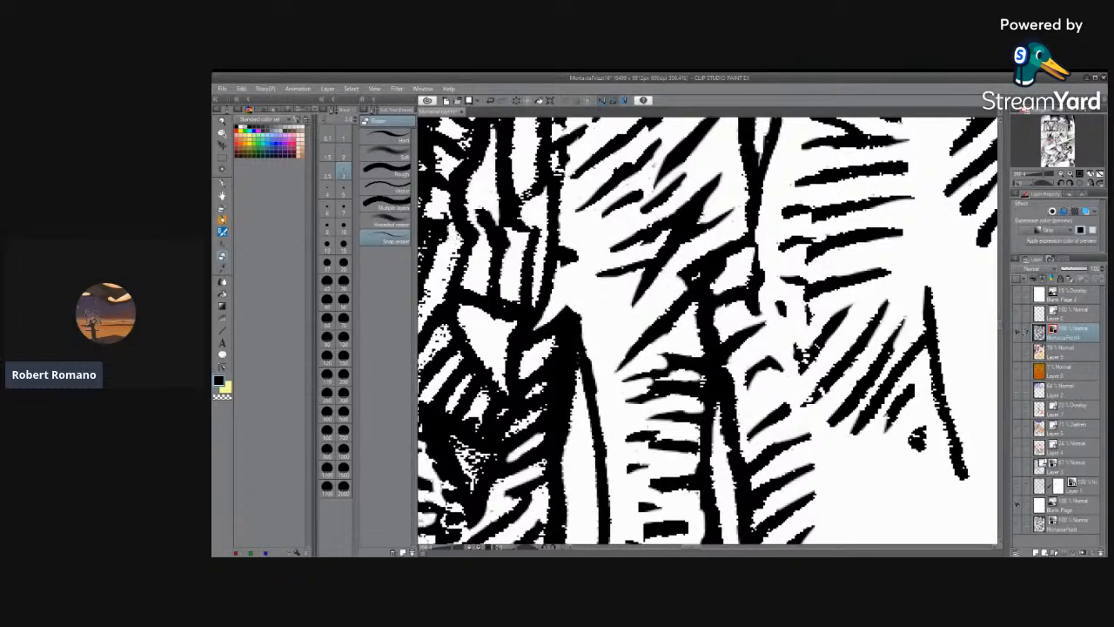
pyautogui.moveTo(455, 252); pyautogui.dragTo(454, 262)
# Carve clean white gaps along the edge of the thick dark wing fold beside the small slivers, with the eraser at size 3.
pyautogui.moveTo(690, 548); pyautogui.dragTo(680, 548)
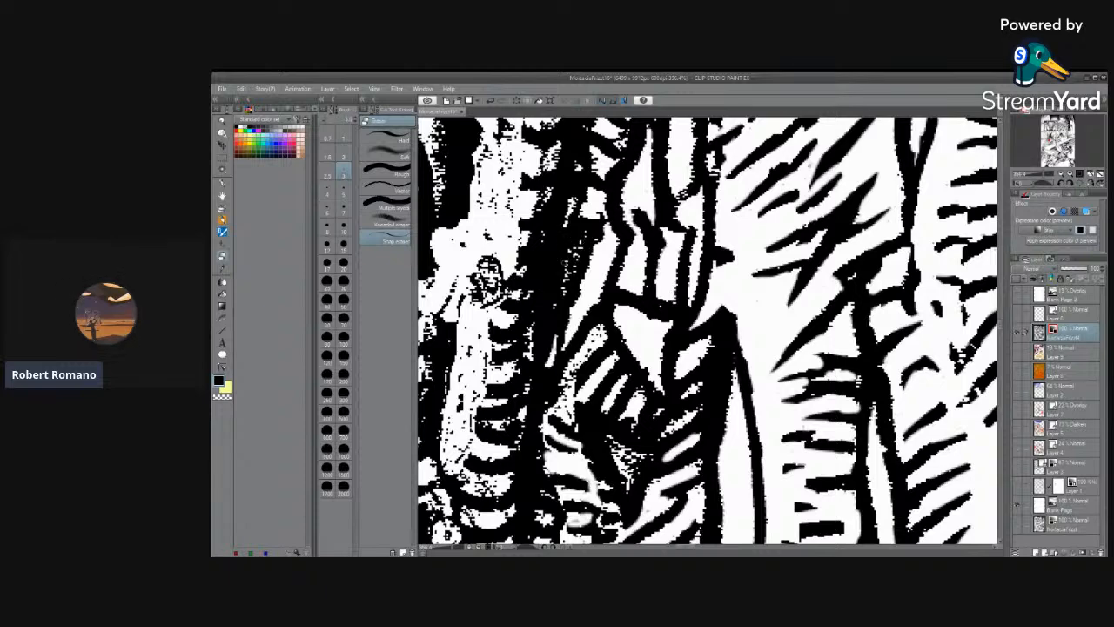
pyautogui.moveTo(564, 292)
pyautogui.mouseDown()
pyautogui.moveTo(584, 234)
pyautogui.moveTo(567, 272)
pyautogui.moveTo(581, 240)
pyautogui.moveTo(603, 241)
pyautogui.moveTo(597, 251)
pyautogui.mouseUp()
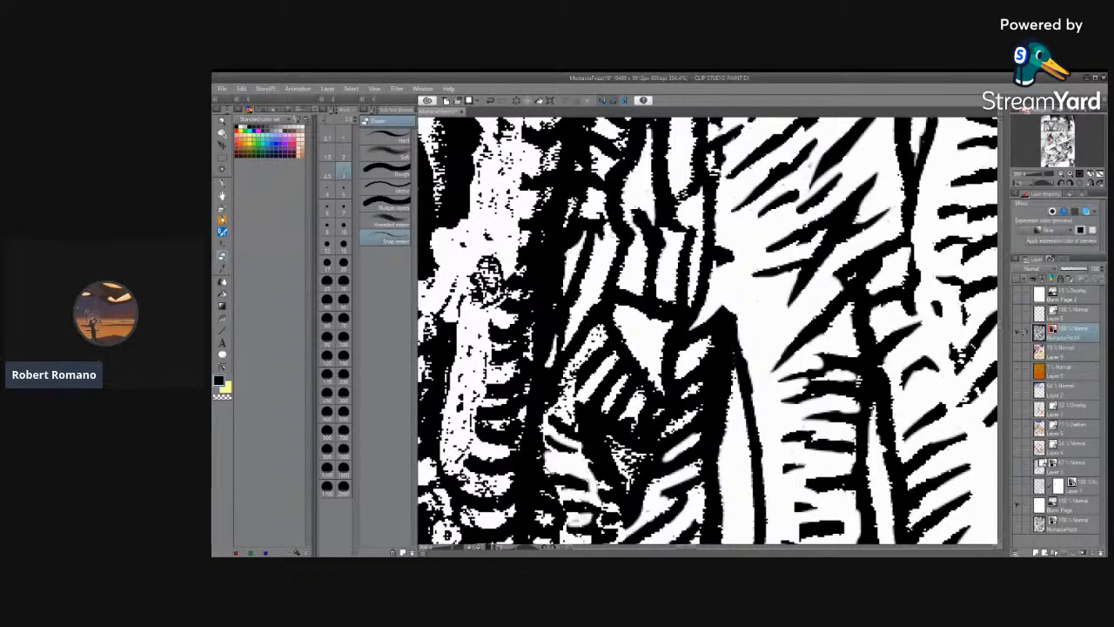
pyautogui.moveTo(567, 214)
pyautogui.mouseDown()
pyautogui.moveTo(565, 225)
pyautogui.moveTo(573, 200)
pyautogui.moveTo(588, 203)
pyautogui.moveTo(587, 216)
pyautogui.moveTo(605, 210)
pyautogui.moveTo(608, 238)
pyautogui.moveTo(573, 309)
pyautogui.moveTo(585, 271)
pyautogui.mouseUp()
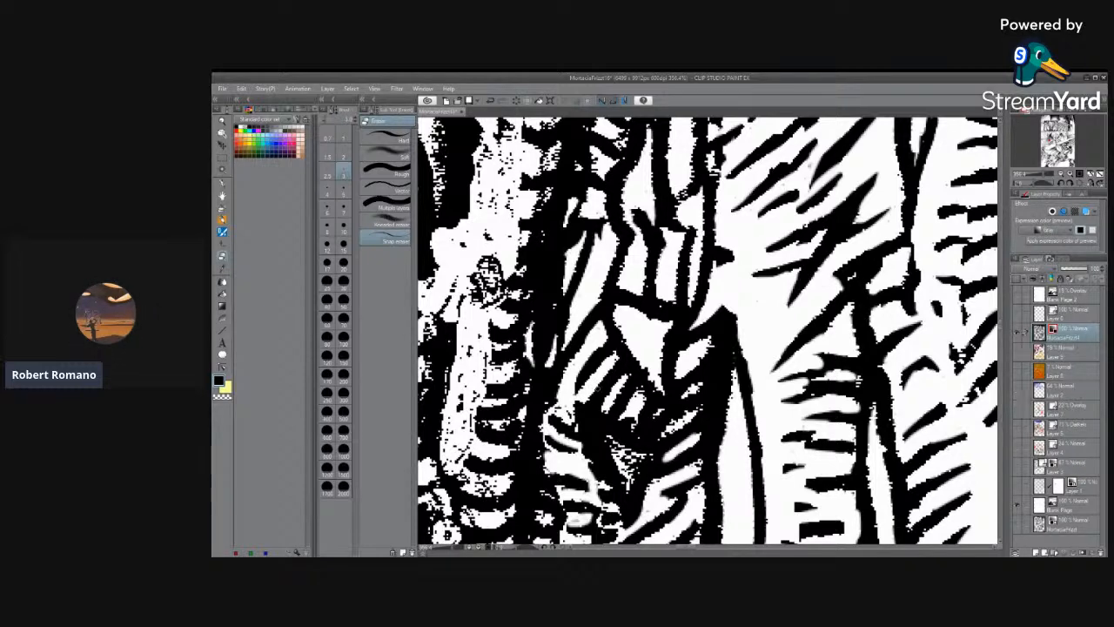
# Clean the hatching and specks around the dark triangular wing fold, using the eraser at sizes 6, 5 and 4.
pyautogui.click(333, 205)
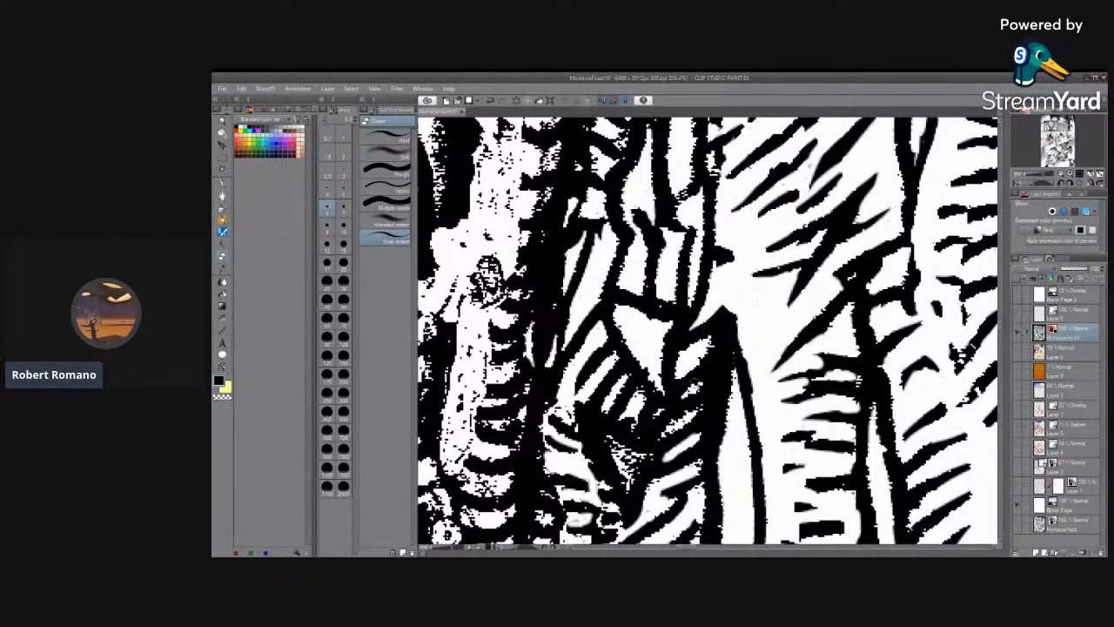
pyautogui.moveTo(673, 427)
pyautogui.mouseDown()
pyautogui.moveTo(696, 409)
pyautogui.moveTo(682, 403)
pyautogui.moveTo(665, 433)
pyautogui.moveTo(682, 418)
pyautogui.mouseUp()
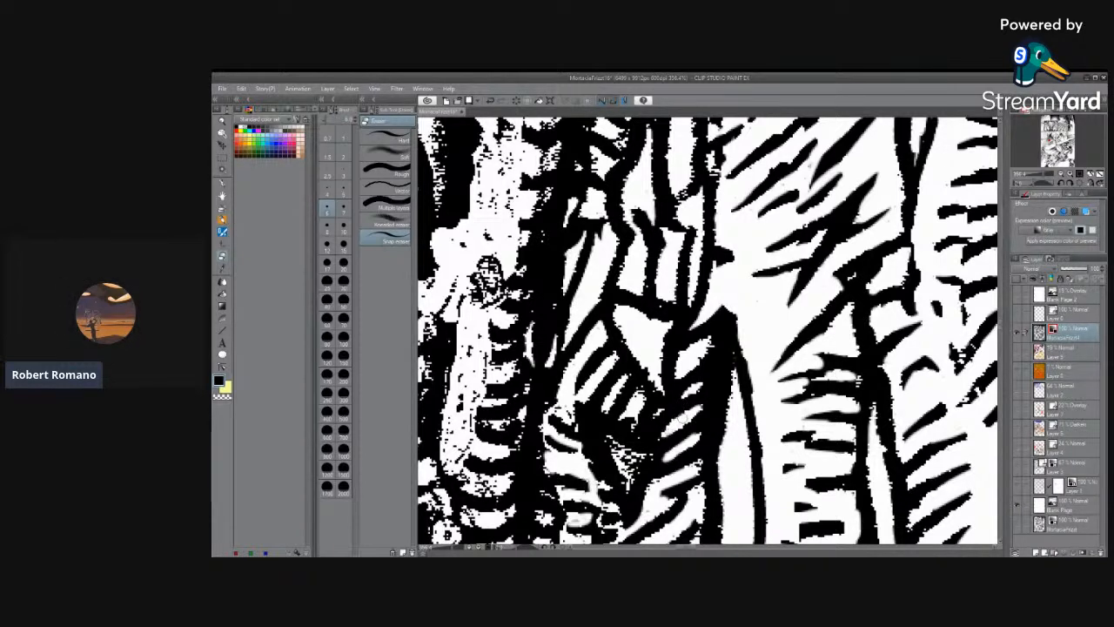
pyautogui.click(344, 190)
pyautogui.click(329, 188)
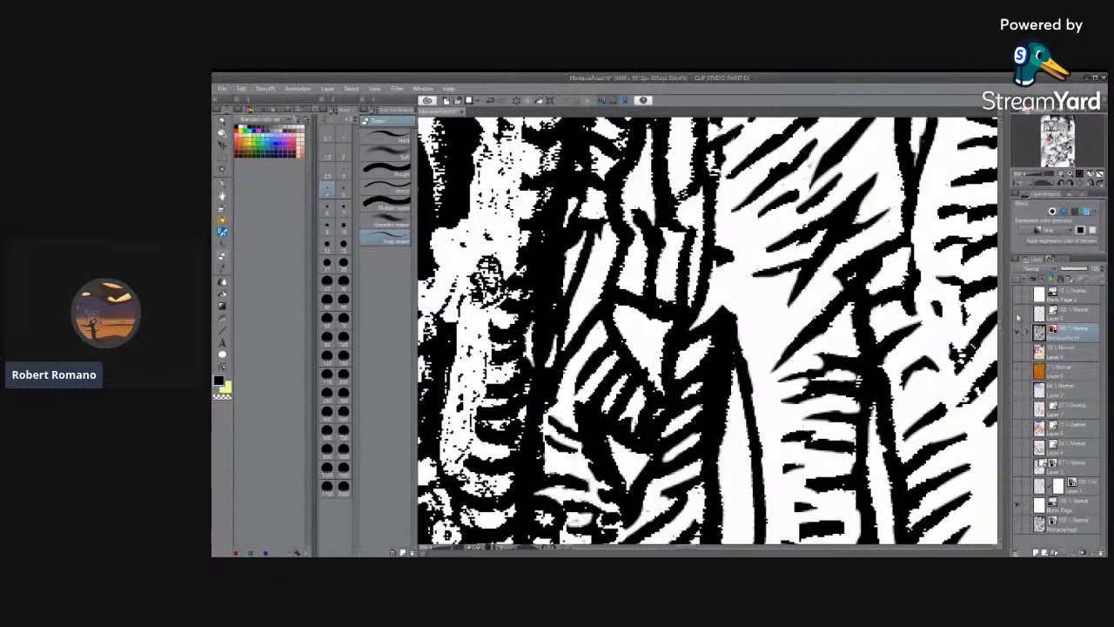
# Tidy the ladder-like hatching below the triangular fold with the eraser at size 4 and the pen at size 3, and return to the eraser.
pyautogui.scroll(-3, 696, 357)
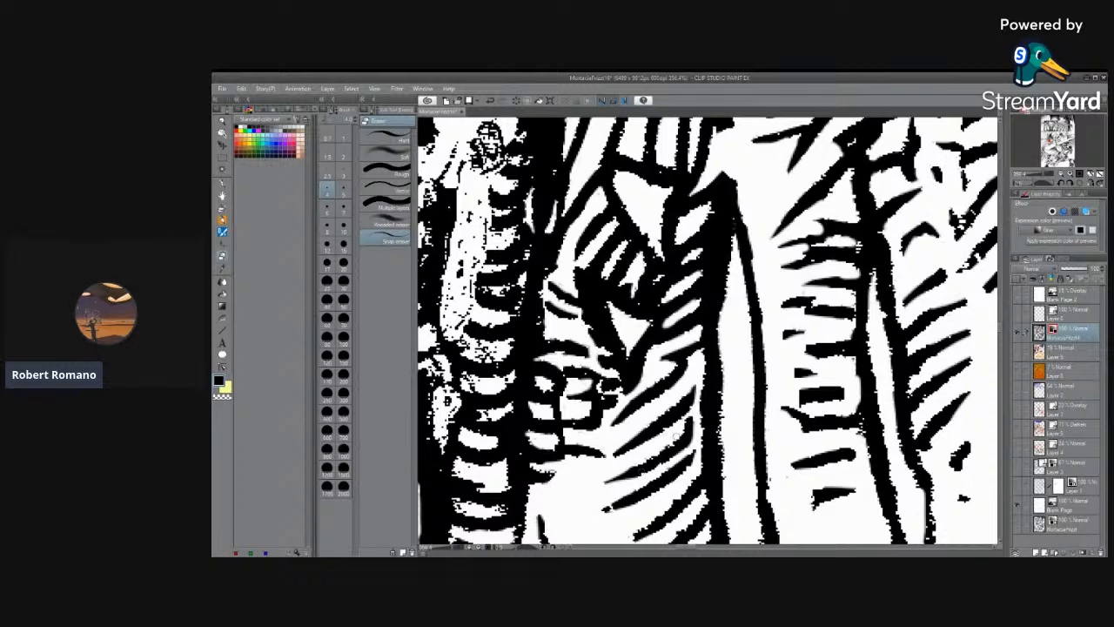
pyautogui.click(224, 180)
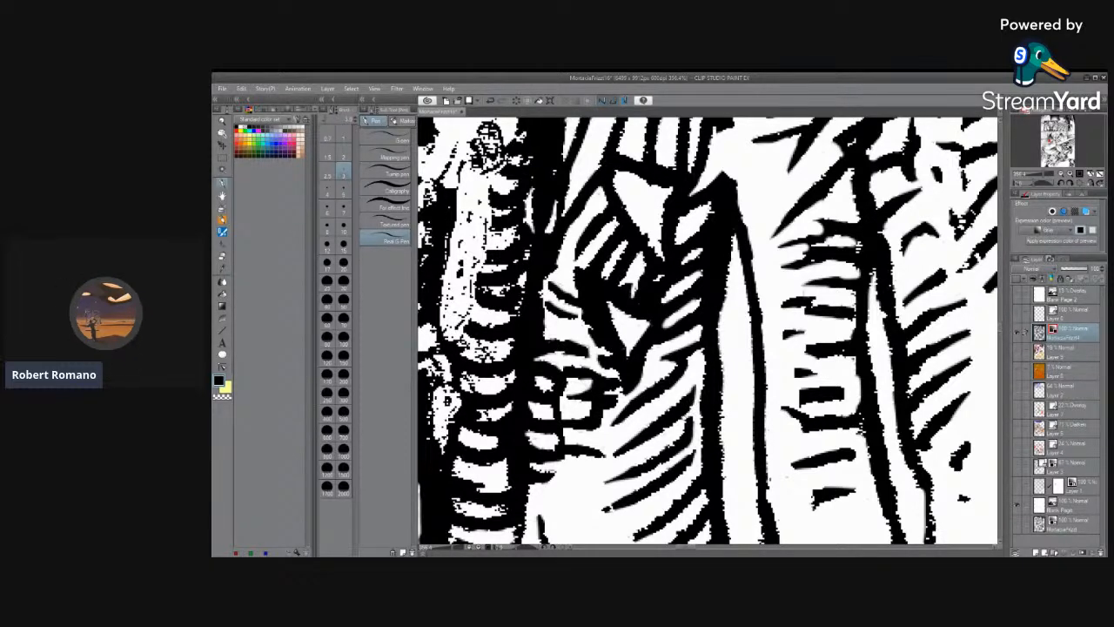
pyautogui.click(224, 254)
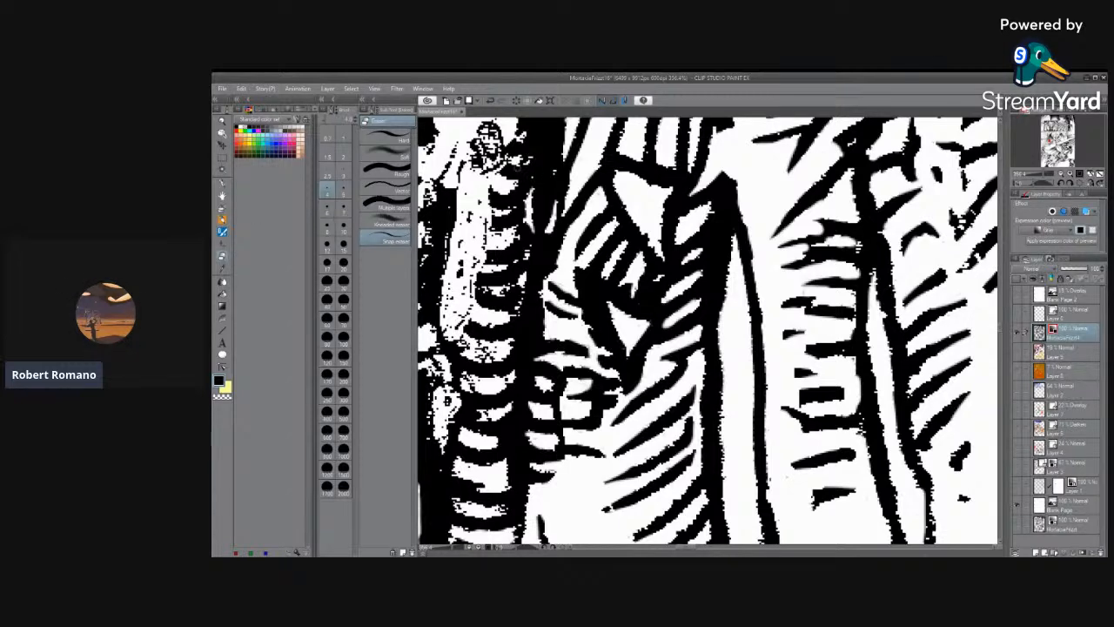
# Erase the specks and scribbled marks from the hatching beside the long white sliver in the wing, using the eraser at sizes 12 and 7.
pyautogui.scroll(-4, 745, 120)
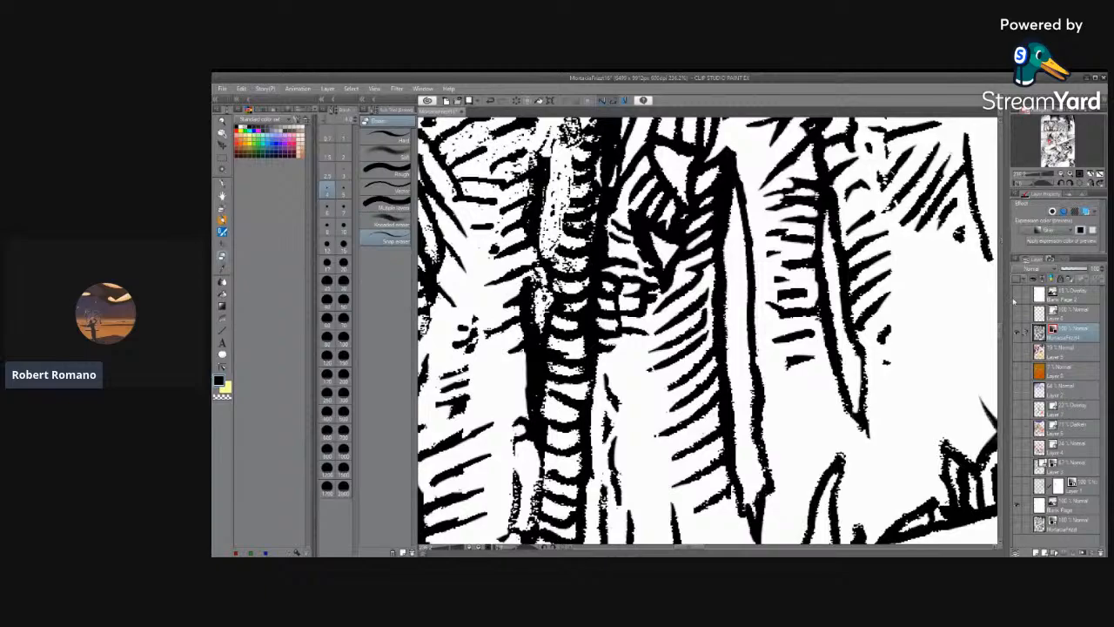
pyautogui.moveTo(1001, 336); pyautogui.dragTo(1001, 320)
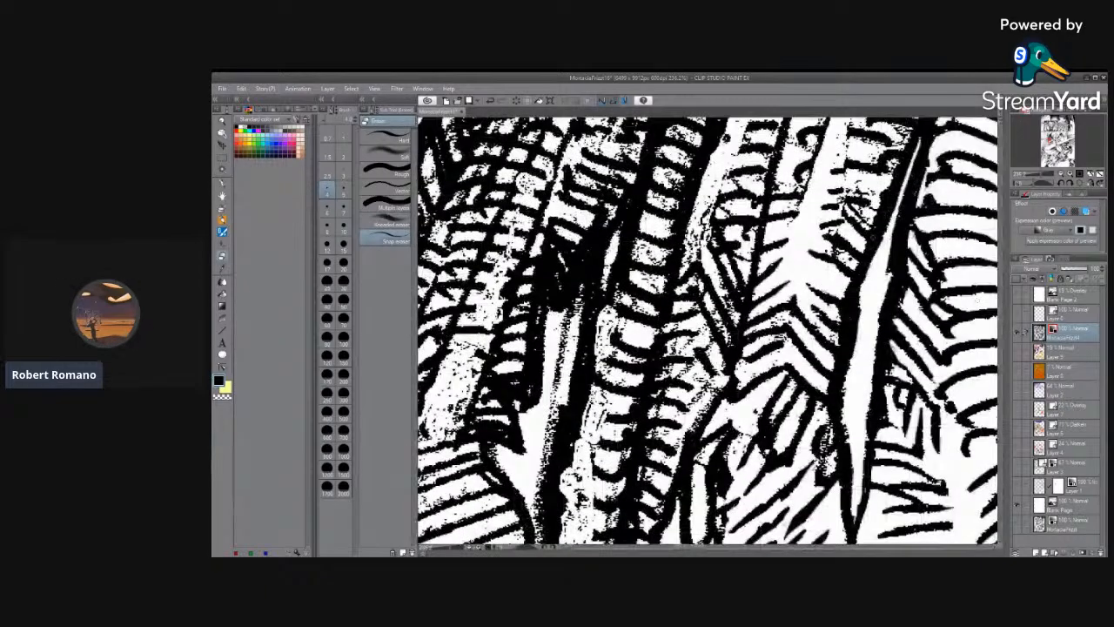
pyautogui.scroll(-6, 824, 211)
pyautogui.scroll(-5, 810, 227)
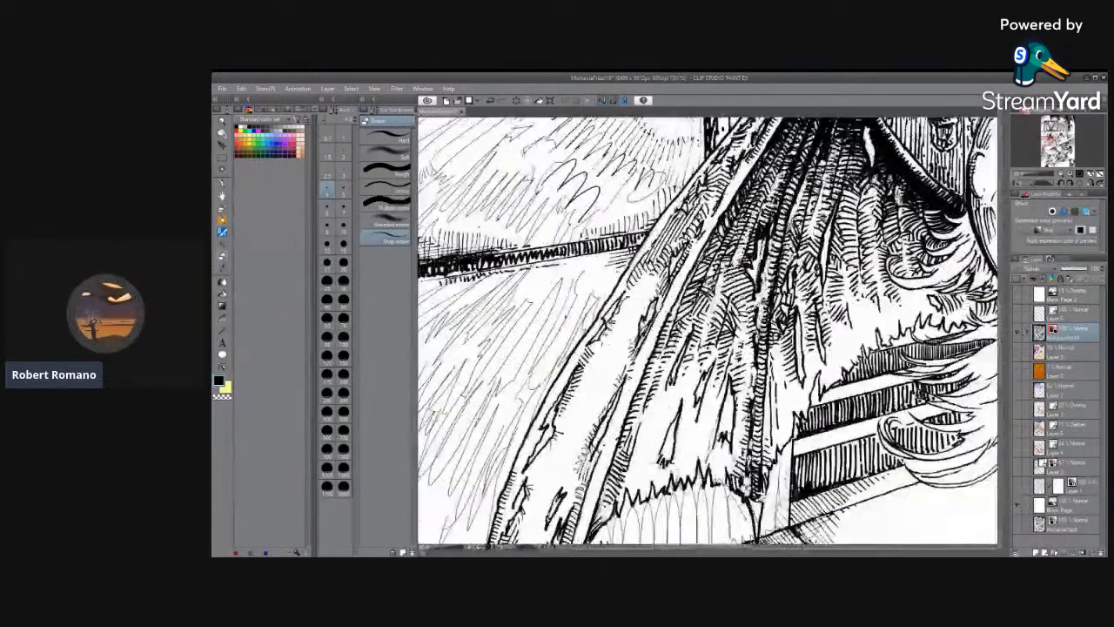
pyautogui.scroll(8, 875, 197)
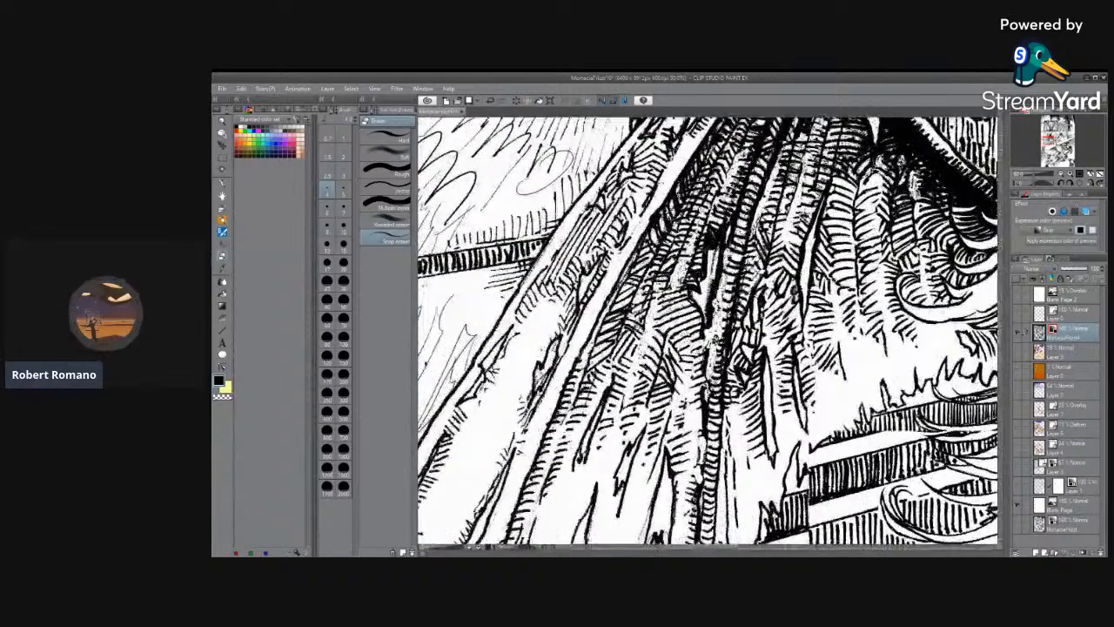
pyautogui.scroll(3, 709, 332)
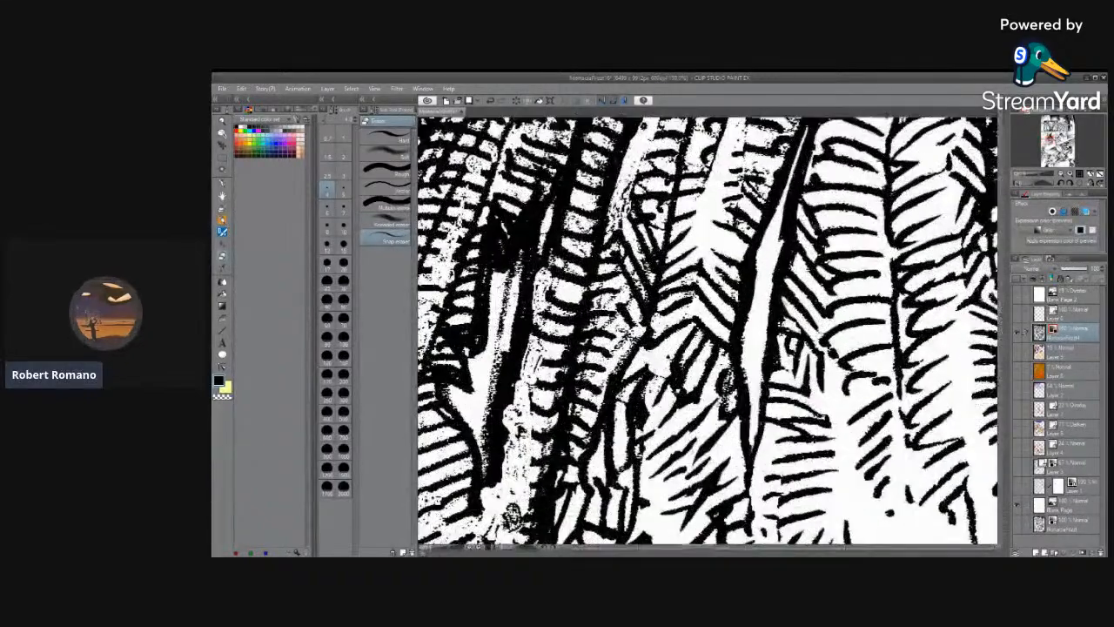
pyautogui.click(328, 244)
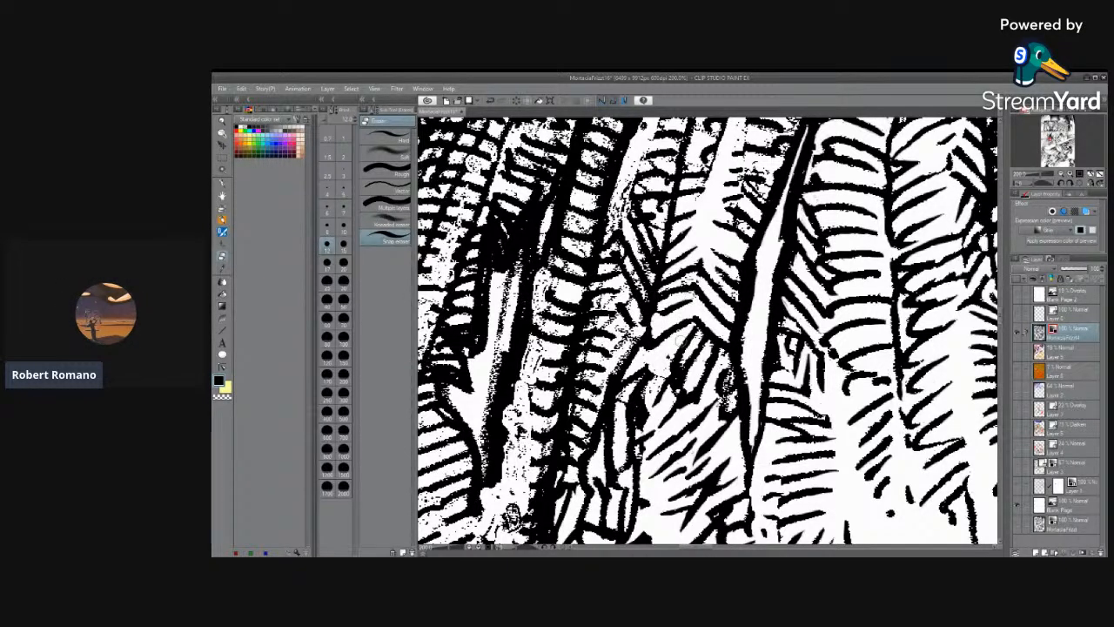
pyautogui.click(344, 212)
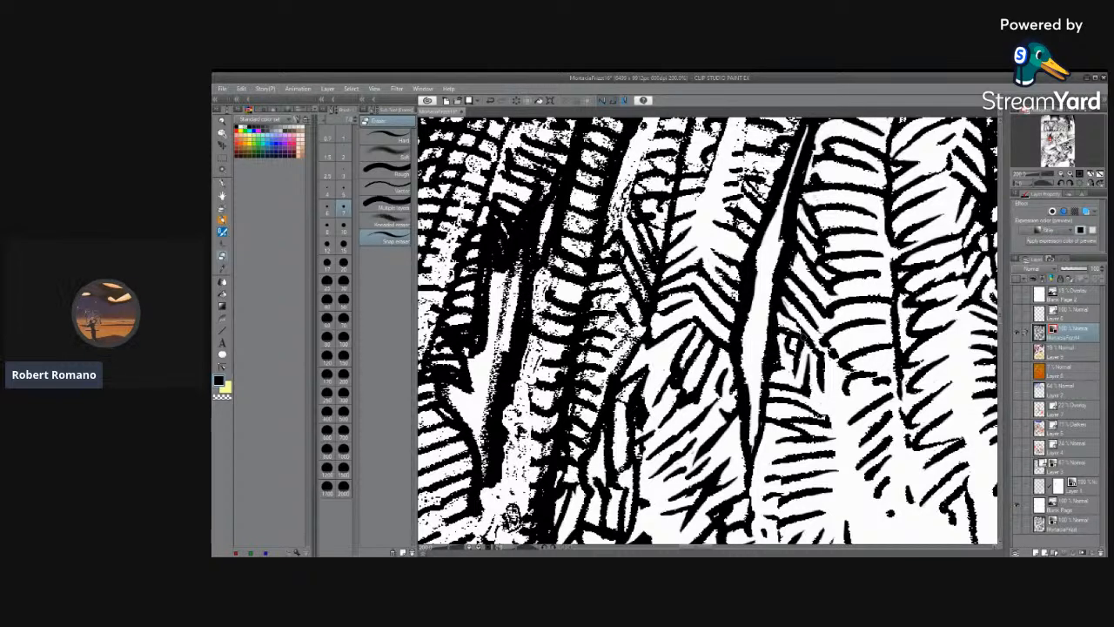
pyautogui.click(230, 182)
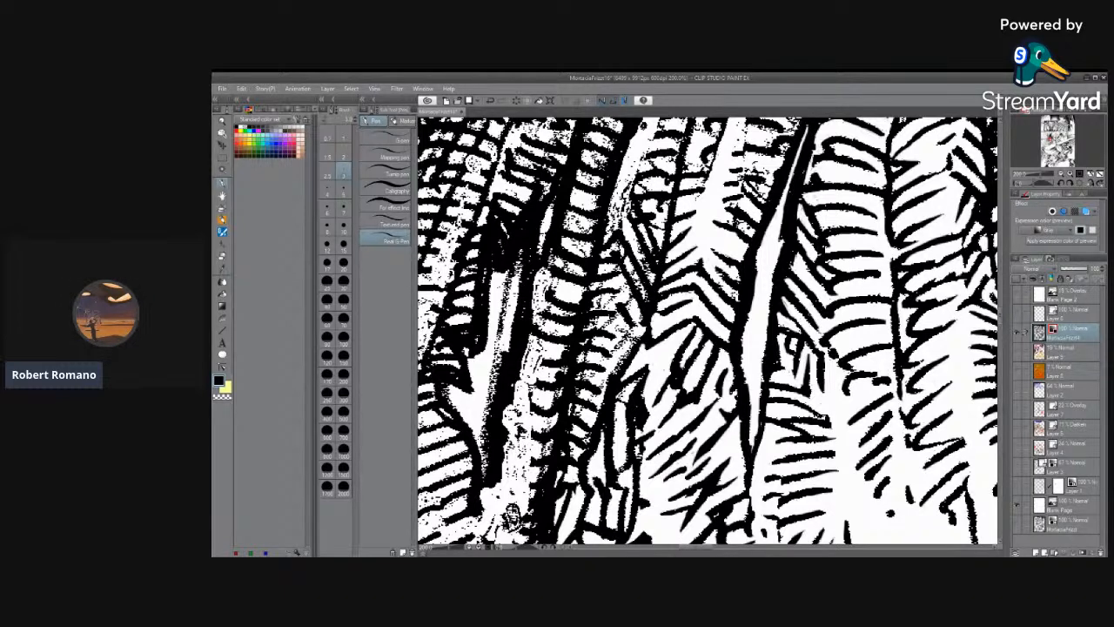
pyautogui.click(225, 256)
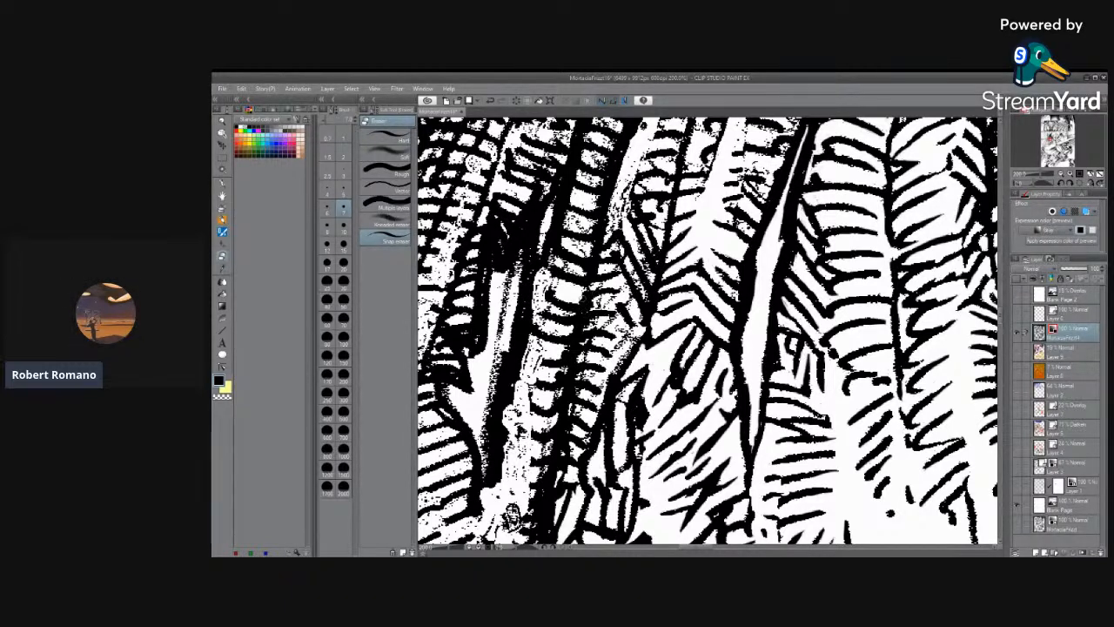
# Clear the specks between the ribbed strokes of the narrow wing band with the eraser at size 7, undoing one stray stroke.
pyautogui.moveTo(627, 335)
pyautogui.mouseDown()
pyautogui.moveTo(602, 397)
pyautogui.moveTo(579, 396)
pyautogui.moveTo(595, 414)
pyautogui.moveTo(578, 406)
pyautogui.moveTo(585, 453)
pyautogui.moveTo(571, 456)
pyautogui.mouseUp()
pyautogui.moveTo(576, 363)
pyautogui.mouseDown()
pyautogui.moveTo(584, 387)
pyautogui.moveTo(613, 361)
pyautogui.moveTo(592, 321)
pyautogui.moveTo(627, 330)
pyautogui.moveTo(626, 313)
pyautogui.moveTo(637, 330)
pyautogui.moveTo(602, 303)
pyautogui.moveTo(618, 294)
pyautogui.mouseUp()
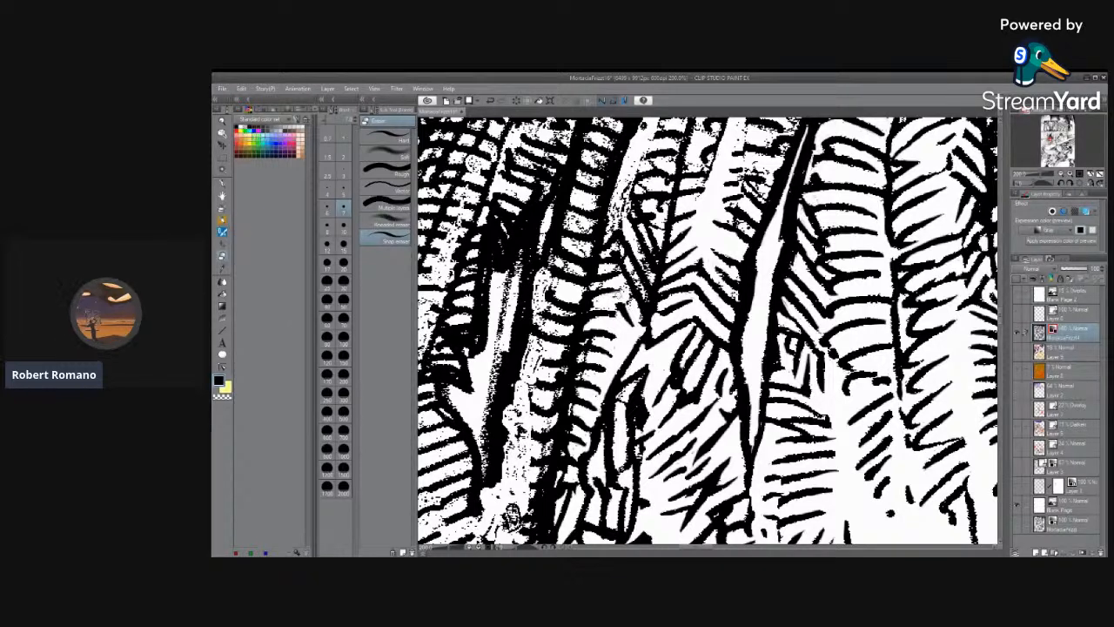
pyautogui.moveTo(586, 289)
pyautogui.mouseDown()
pyautogui.moveTo(618, 294)
pyautogui.moveTo(621, 284)
pyautogui.moveTo(627, 300)
pyautogui.moveTo(632, 286)
pyautogui.moveTo(644, 305)
pyautogui.moveTo(629, 296)
pyautogui.moveTo(633, 310)
pyautogui.mouseUp()
pyautogui.hotkey('ctrl', 'z')
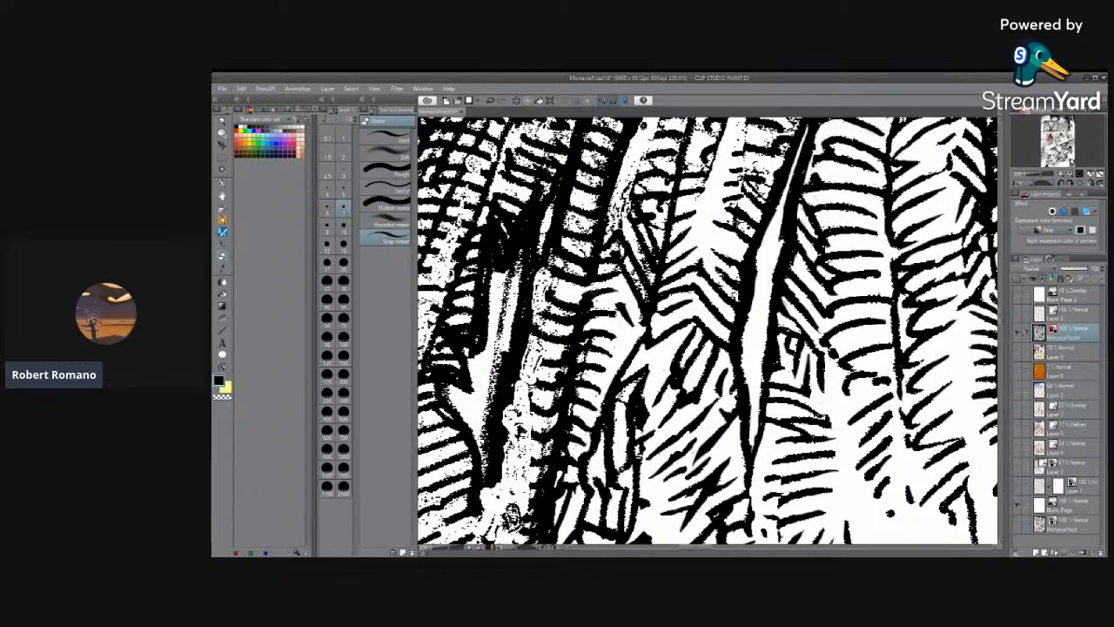
pyautogui.moveTo(618, 308); pyautogui.dragTo(609, 312)
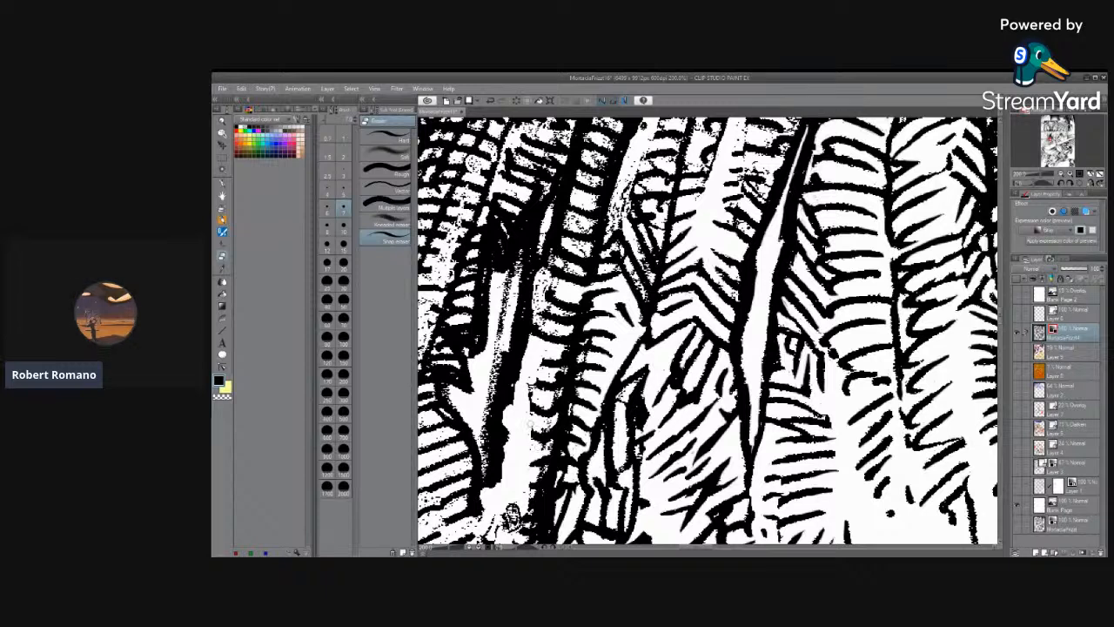
# Erase the specks from the long white fold beside the thick black shadow and around its adjoining rib strokes, with the eraser at size 7.
pyautogui.moveTo(546, 424); pyautogui.dragTo(528, 402)
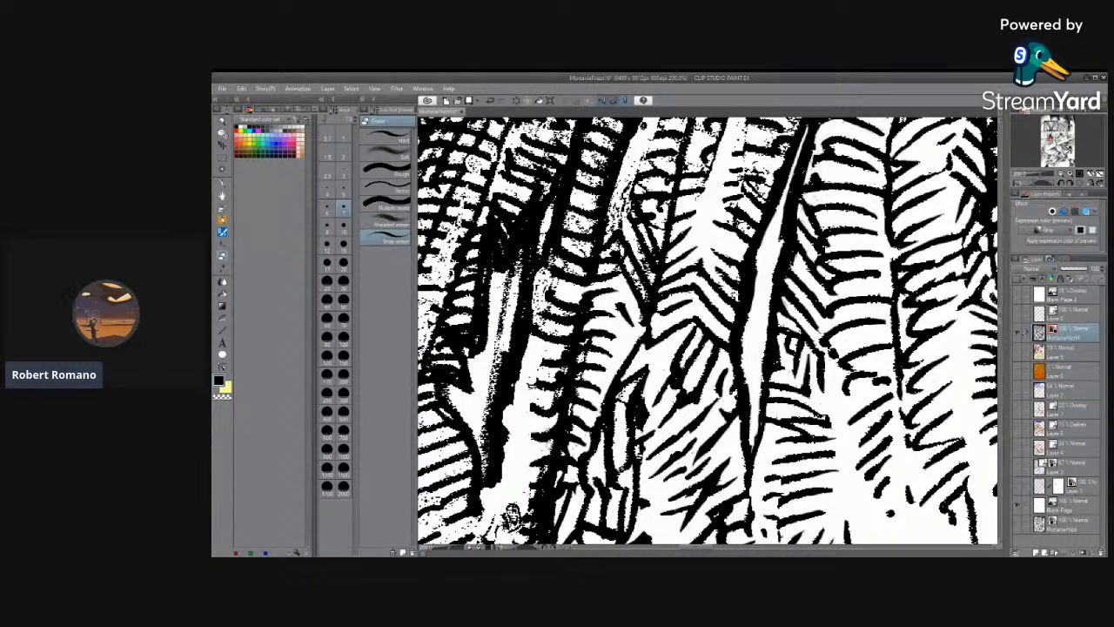
pyautogui.moveTo(550, 442); pyautogui.dragTo(551, 450)
pyautogui.moveTo(552, 393)
pyautogui.mouseDown()
pyautogui.moveTo(550, 403)
pyautogui.moveTo(529, 383)
pyautogui.moveTo(562, 373)
pyautogui.moveTo(550, 358)
pyautogui.moveTo(565, 348)
pyautogui.mouseUp()
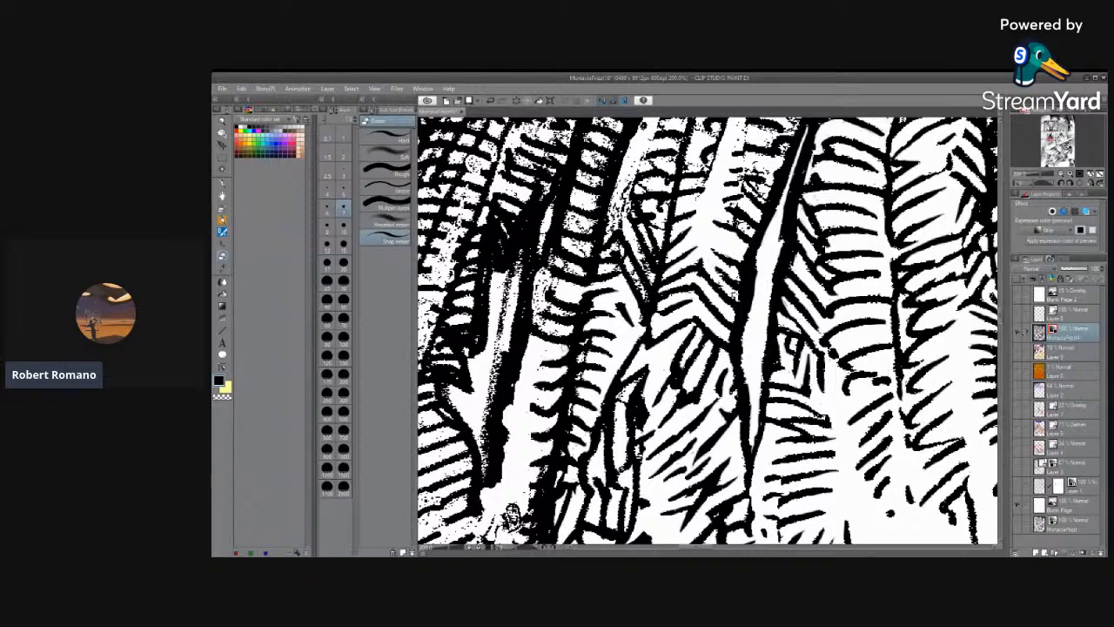
# Erase the specks from the white folds on both sides of the thick black shadow and their adjoining ribs, with the eraser at size 7.
pyautogui.moveTo(527, 405)
pyautogui.mouseDown()
pyautogui.moveTo(545, 403)
pyautogui.moveTo(527, 418)
pyautogui.moveTo(543, 472)
pyautogui.moveTo(524, 509)
pyautogui.mouseUp()
pyautogui.moveTo(509, 507)
pyautogui.mouseDown()
pyautogui.moveTo(512, 524)
pyautogui.moveTo(496, 530)
pyautogui.moveTo(529, 512)
pyautogui.moveTo(515, 527)
pyautogui.moveTo(524, 538)
pyautogui.mouseUp()
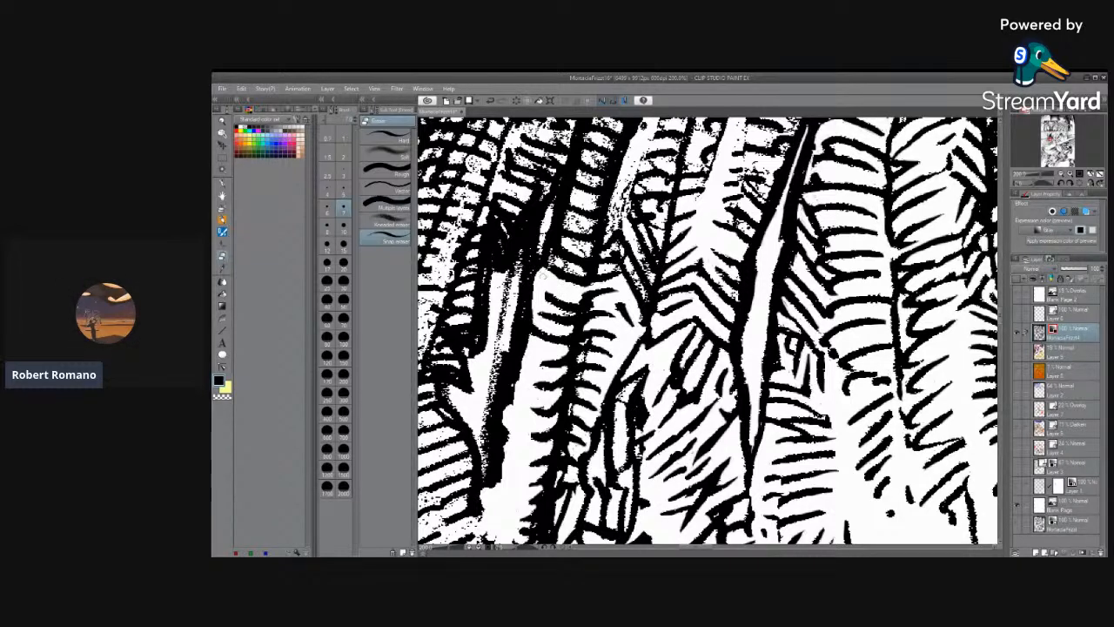
pyautogui.moveTo(560, 311); pyautogui.dragTo(570, 316)
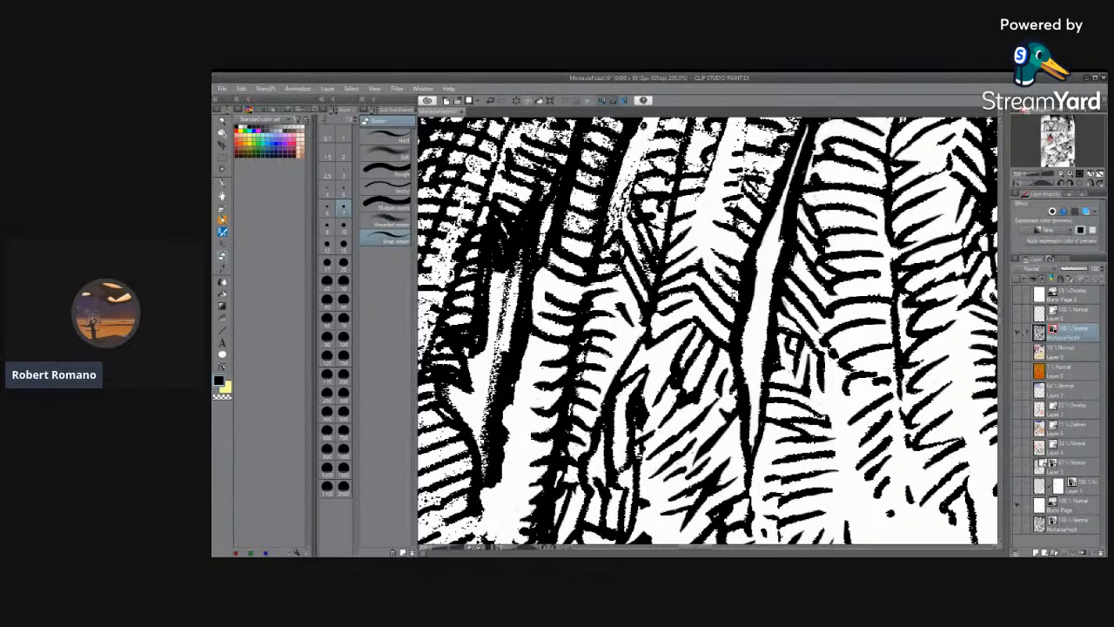
pyautogui.moveTo(506, 287)
pyautogui.mouseDown()
pyautogui.moveTo(498, 349)
pyautogui.moveTo(516, 268)
pyautogui.moveTo(513, 281)
pyautogui.moveTo(493, 281)
pyautogui.moveTo(494, 271)
pyautogui.moveTo(512, 266)
pyautogui.mouseUp()
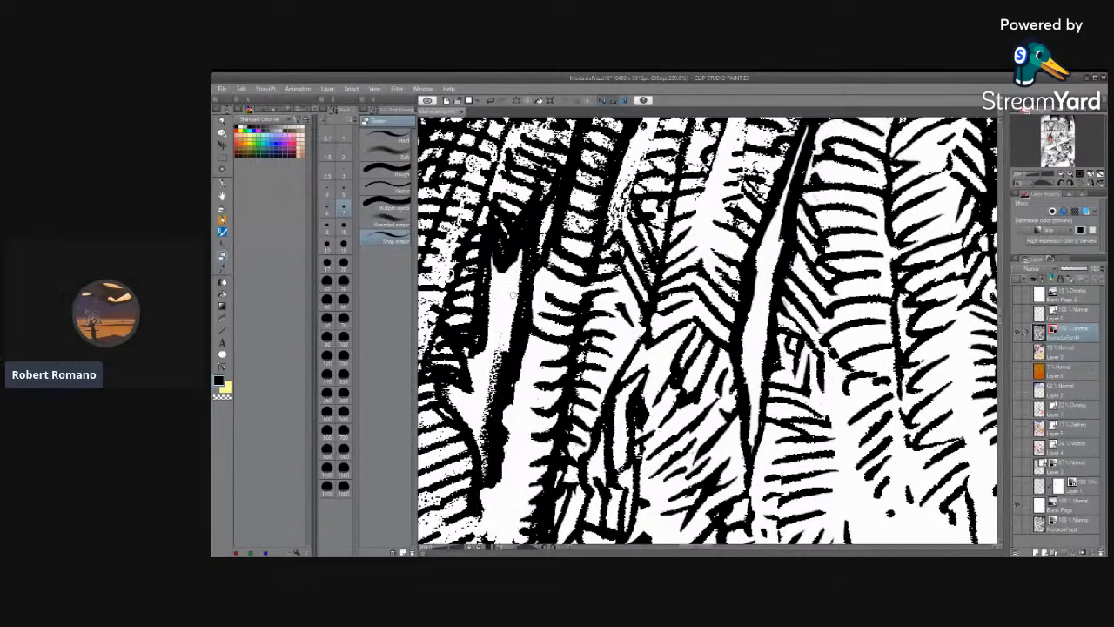
pyautogui.moveTo(496, 357)
pyautogui.mouseDown()
pyautogui.moveTo(485, 420)
pyautogui.moveTo(452, 390)
pyautogui.moveTo(460, 395)
pyautogui.moveTo(470, 357)
pyautogui.mouseUp()
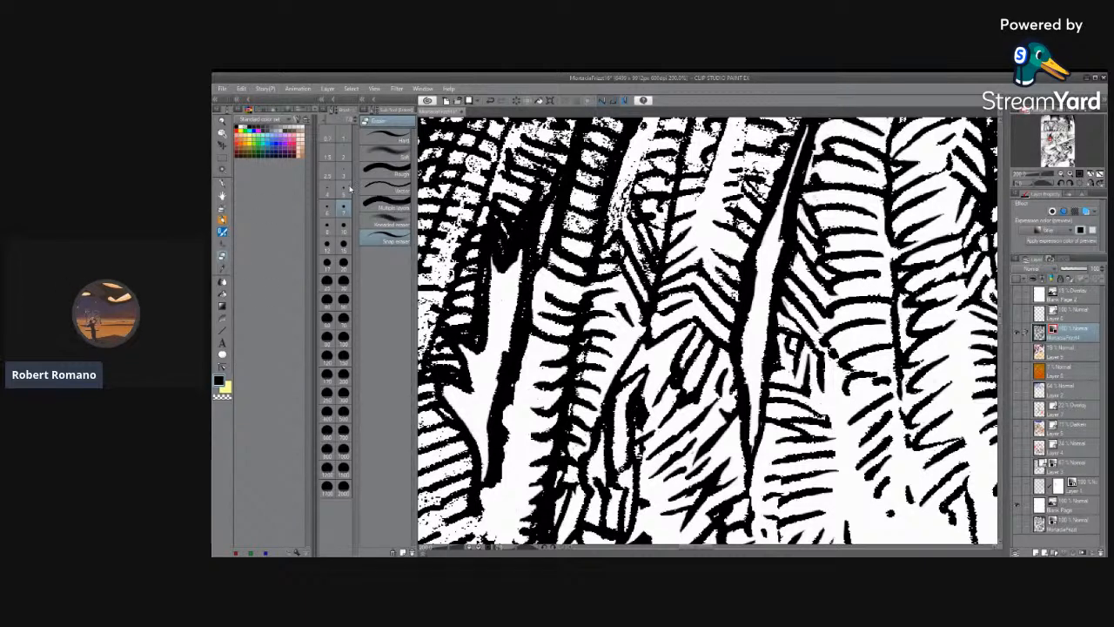
# Sharpen the notched upper tip of the forked white fold with the eraser at size 3, switching briefly to the pen and back.
pyautogui.click(345, 188)
pyautogui.click(346, 171)
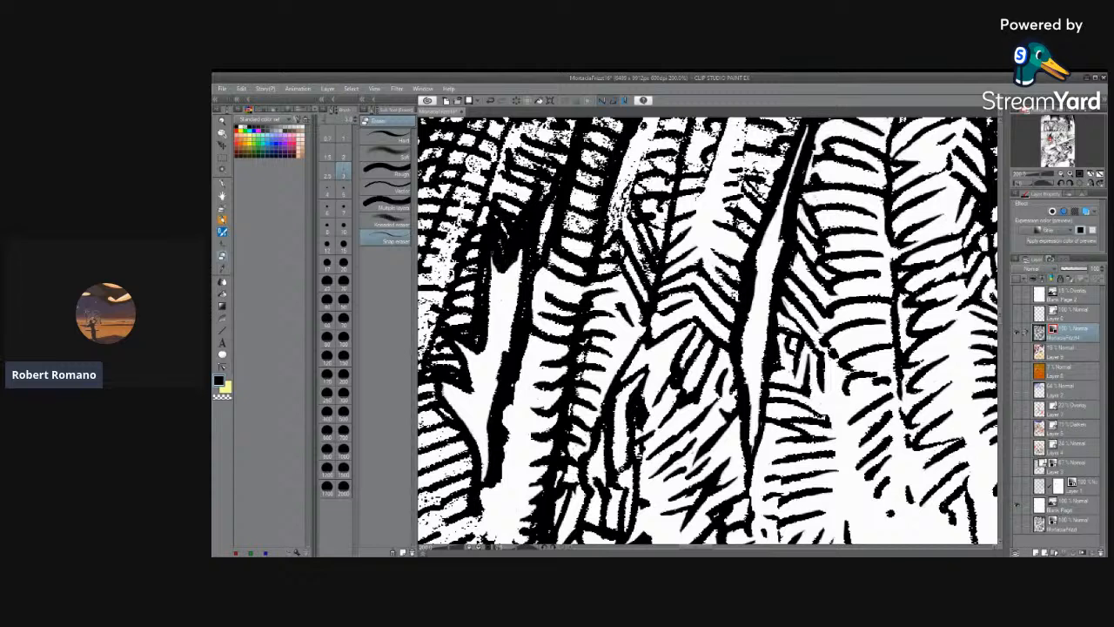
pyautogui.moveTo(493, 253); pyautogui.dragTo(499, 273)
pyautogui.moveTo(489, 249); pyautogui.dragTo(492, 263)
pyautogui.moveTo(491, 259); pyautogui.dragTo(496, 271)
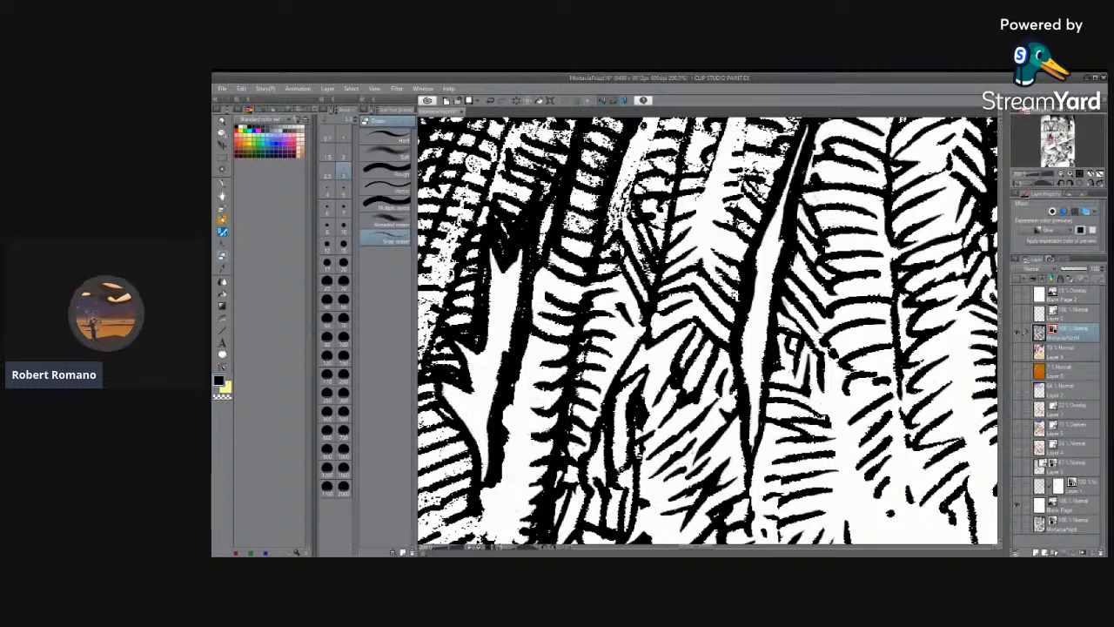
pyautogui.click(224, 198)
pyautogui.click(224, 185)
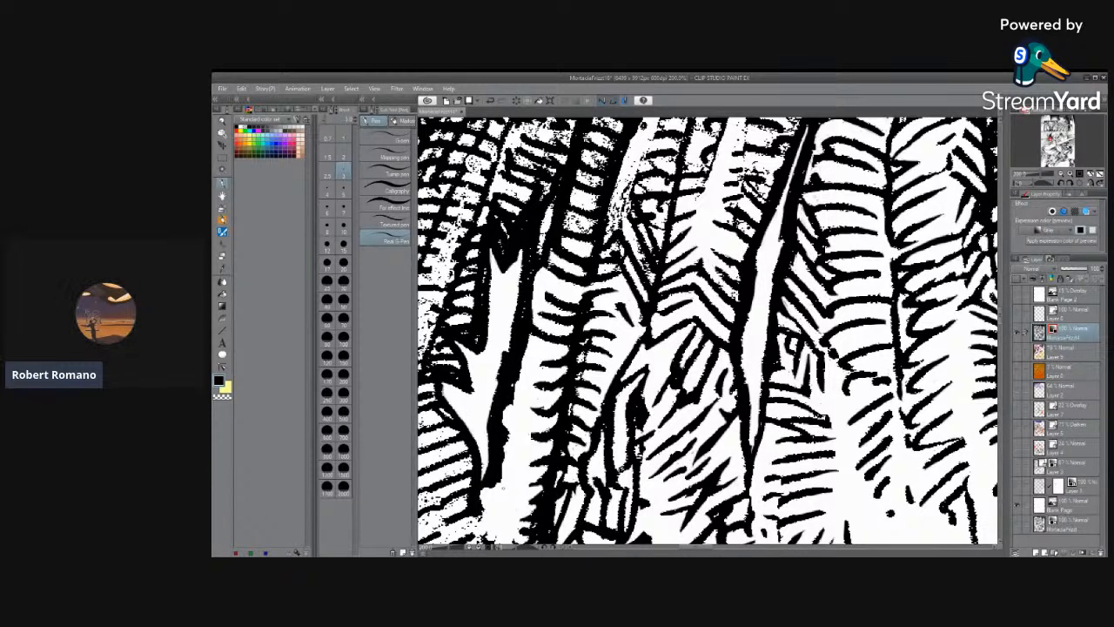
pyautogui.click(230, 246)
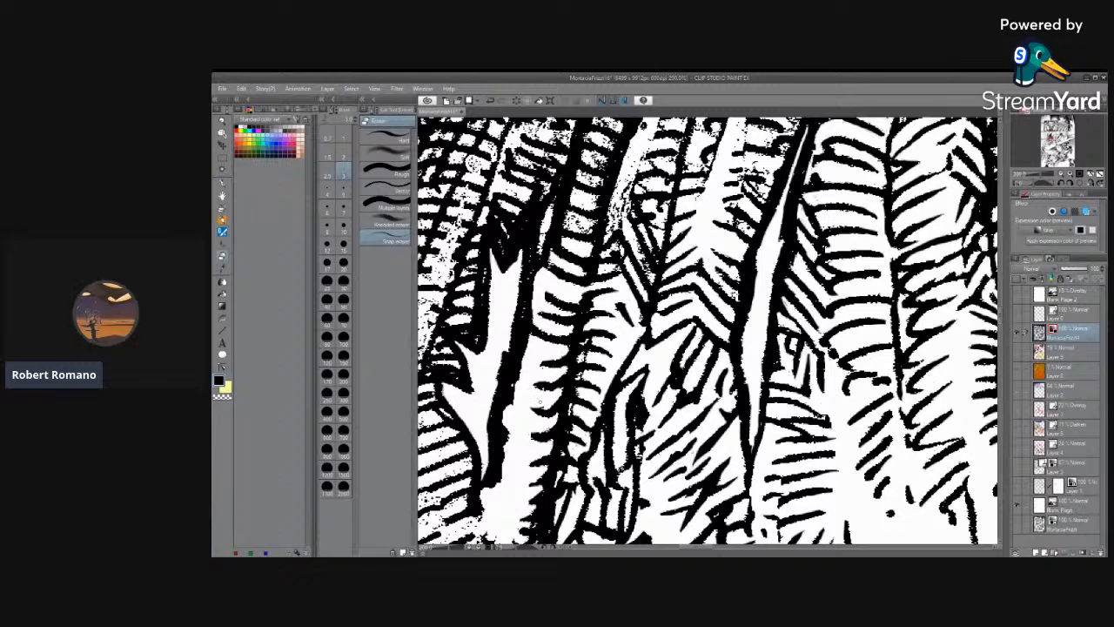
# Clear the specks from the narrow white fold above the chevron hatching with the eraser at size 8, undoing one pass and erasing again.
pyautogui.click(328, 228)
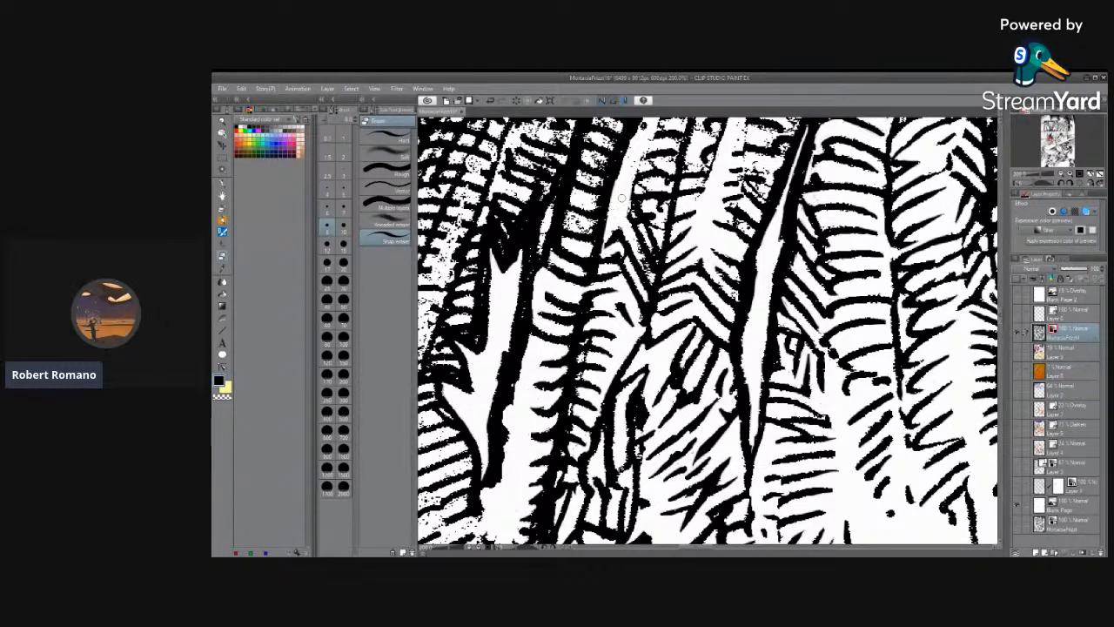
pyautogui.hotkey('ctrl', 'z')
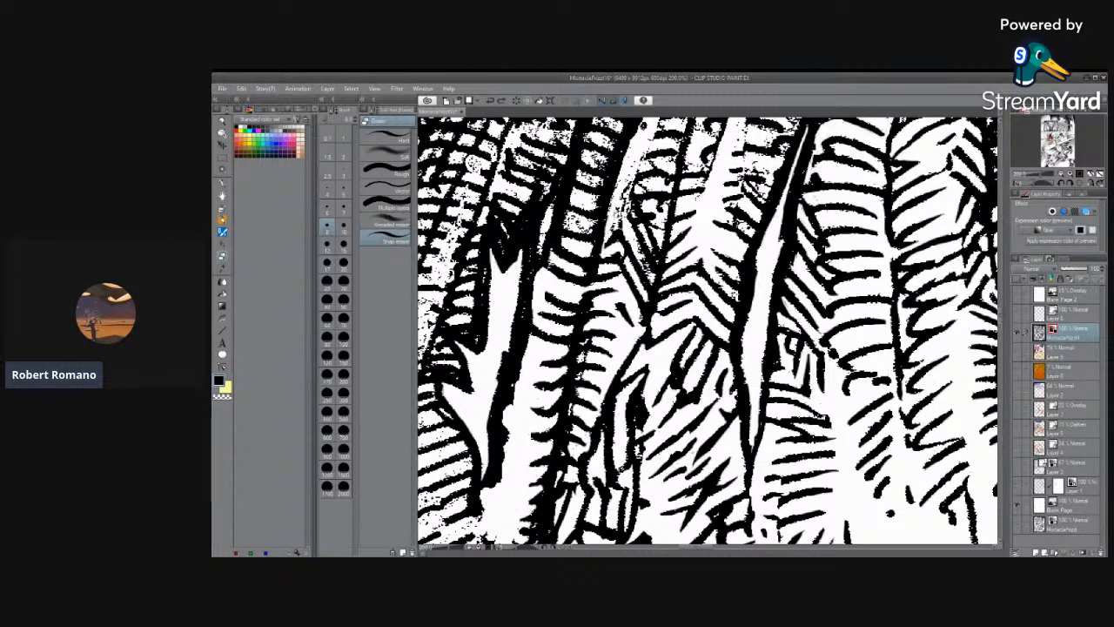
pyautogui.moveTo(621, 216)
pyautogui.mouseDown()
pyautogui.moveTo(620, 226)
pyautogui.moveTo(634, 172)
pyautogui.moveTo(613, 217)
pyautogui.moveTo(621, 209)
pyautogui.moveTo(650, 279)
pyautogui.mouseUp()
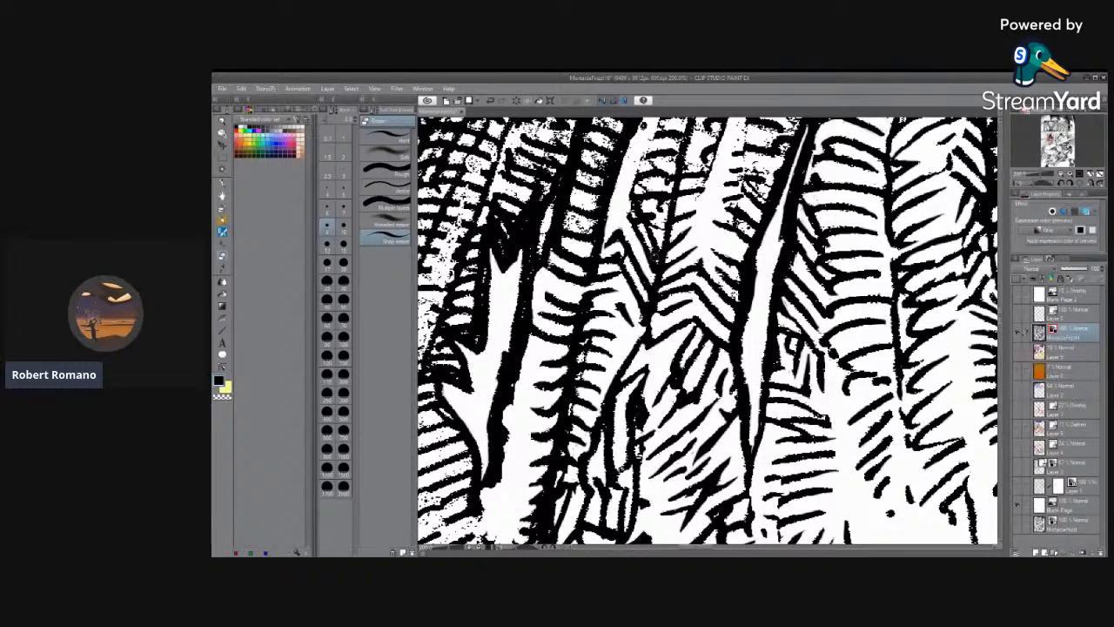
# Clean the rib strokes beside the narrow white fold with the eraser at size 5 and the ladder-like dark band's gaps at size 8.
pyautogui.click(343, 187)
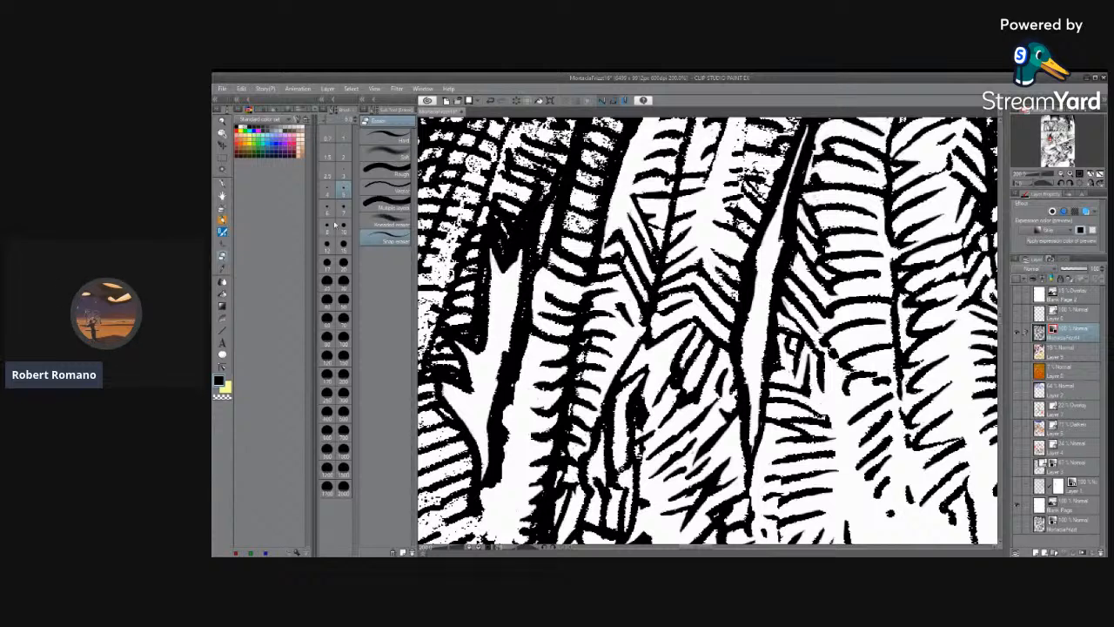
pyautogui.click(332, 220)
pyautogui.moveTo(576, 215)
pyautogui.mouseDown()
pyautogui.moveTo(569, 221)
pyautogui.moveTo(594, 223)
pyautogui.moveTo(571, 217)
pyautogui.moveTo(592, 225)
pyautogui.moveTo(575, 234)
pyautogui.mouseUp()
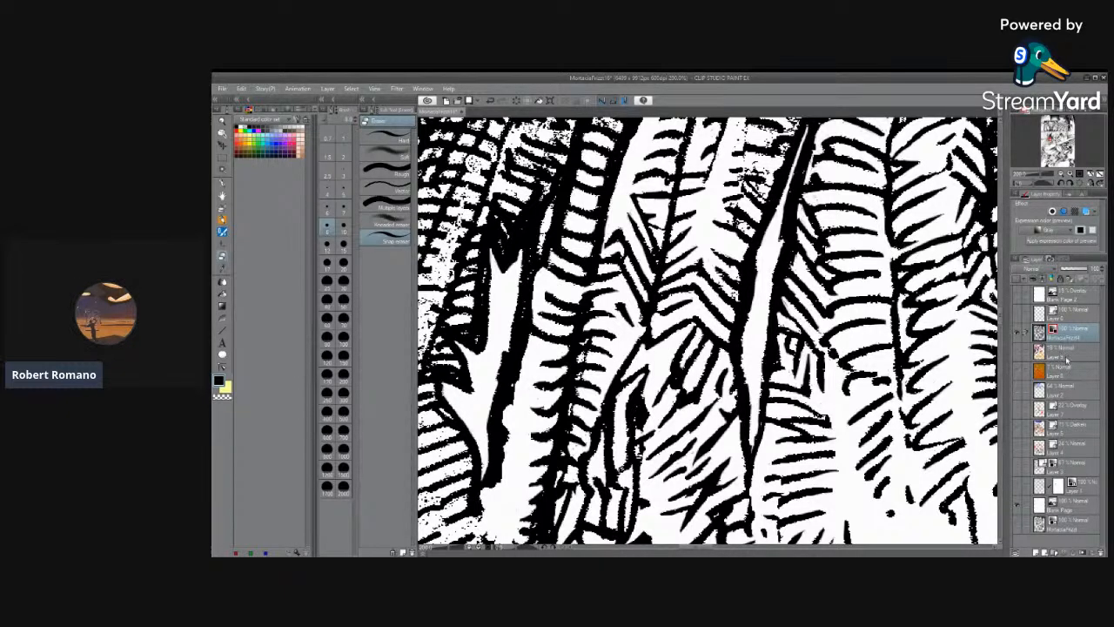
# Erase the specks from the small white patch among the dark folds near the wing's black inner edge, with the eraser at size 3.
pyautogui.scroll(3, 1001, 317)
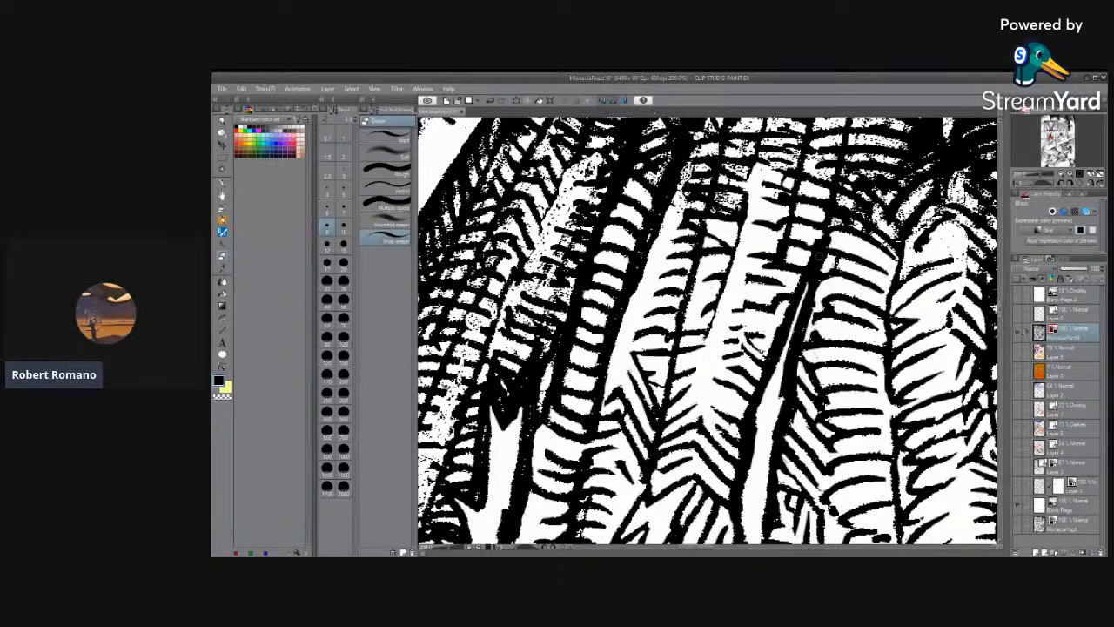
pyautogui.scroll(-8, 607, 305)
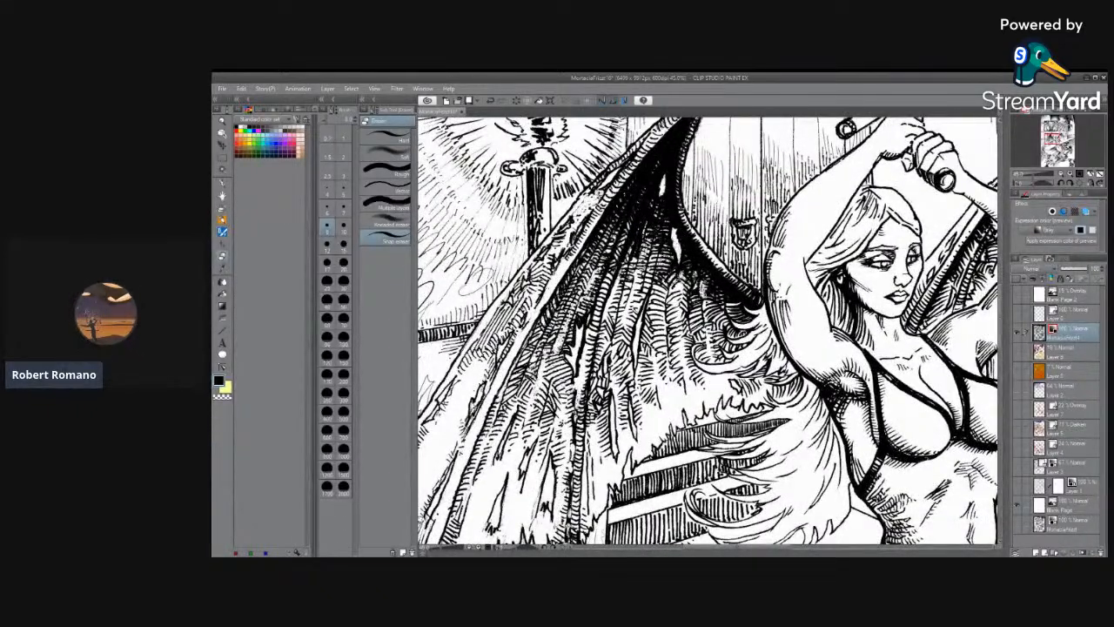
pyautogui.scroll(-2, 514, 252)
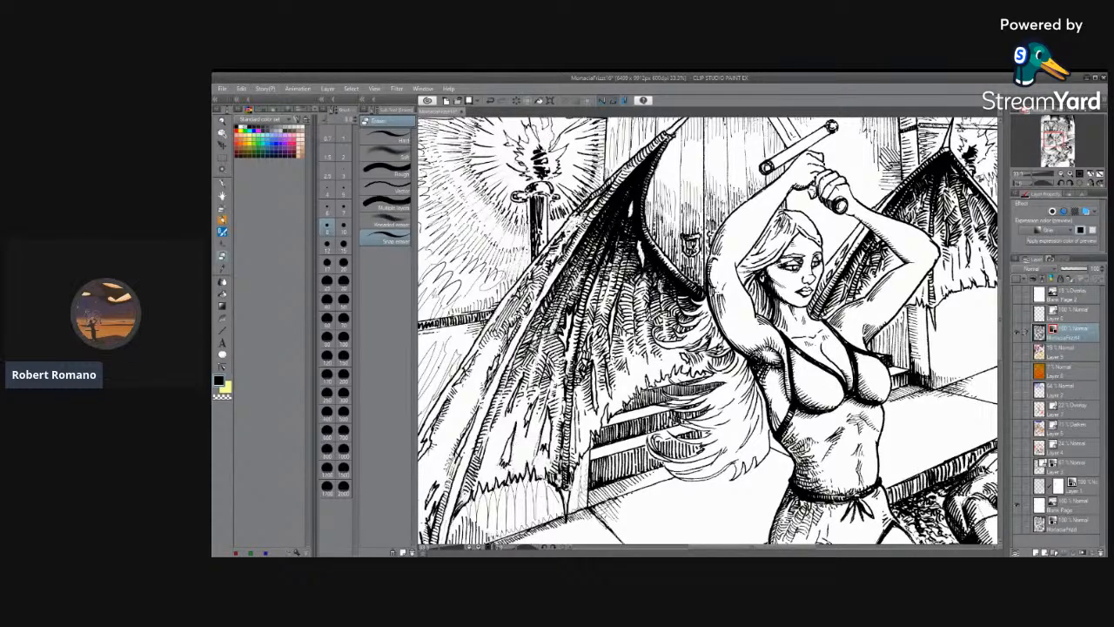
pyautogui.scroll(6, 630, 274)
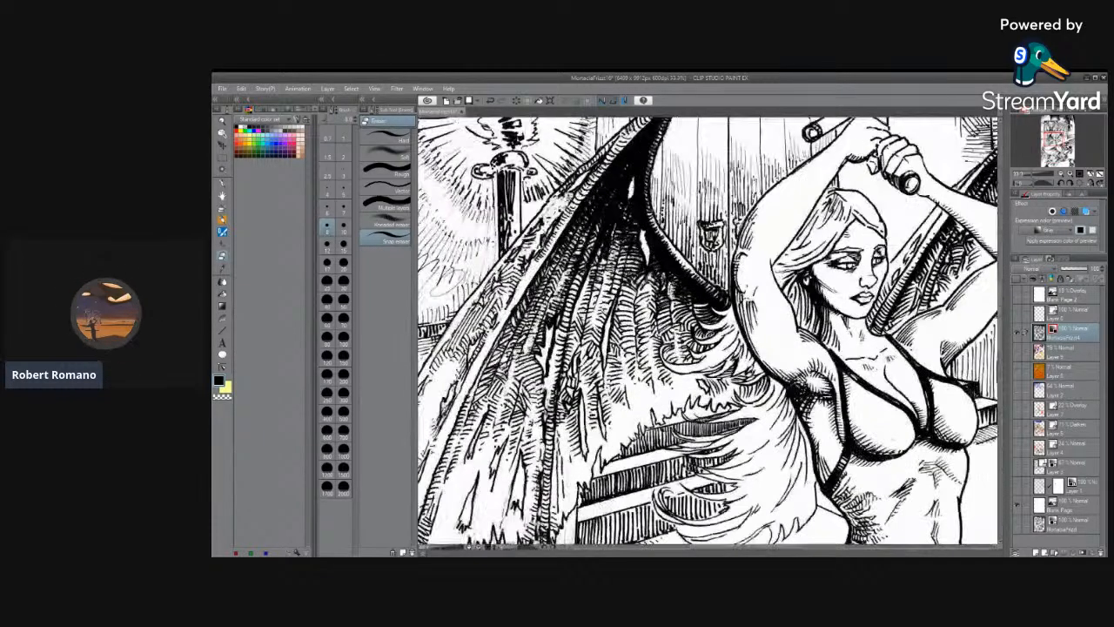
pyautogui.scroll(5, 629, 274)
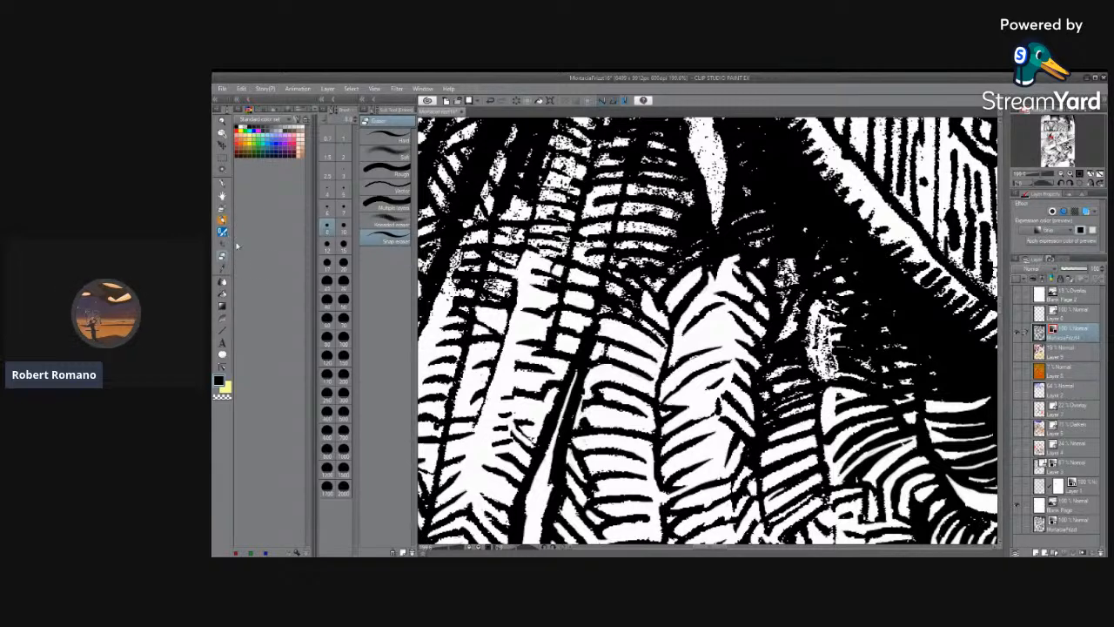
pyautogui.click(344, 175)
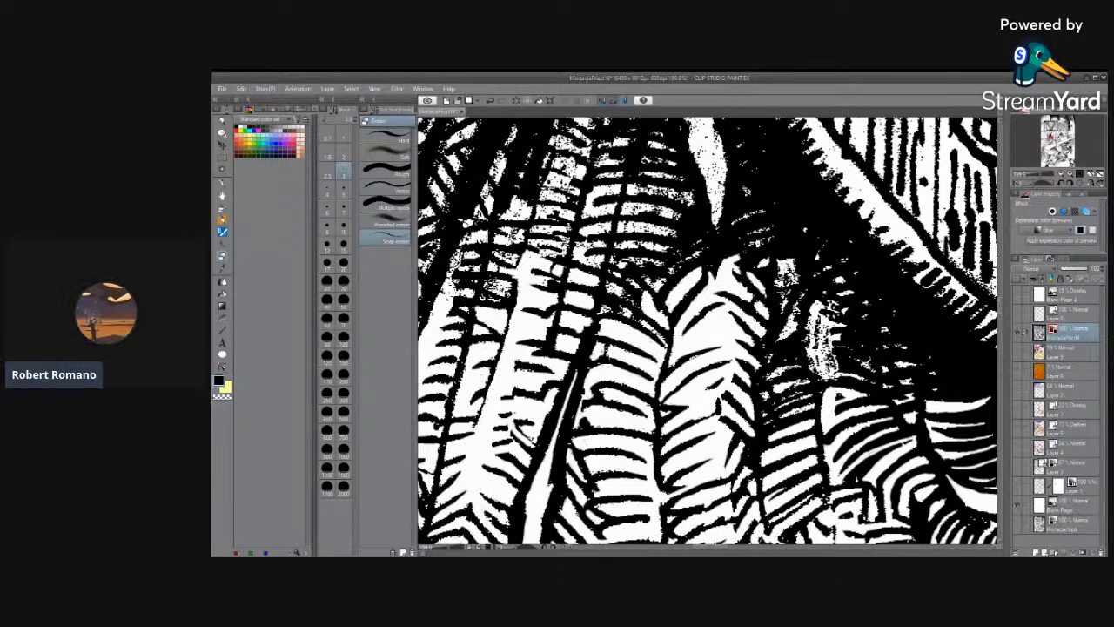
# Clean the short curved white sliver and the dark hatching around it with the eraser at size 6, switching briefly to the pen and back.
pyautogui.click(330, 209)
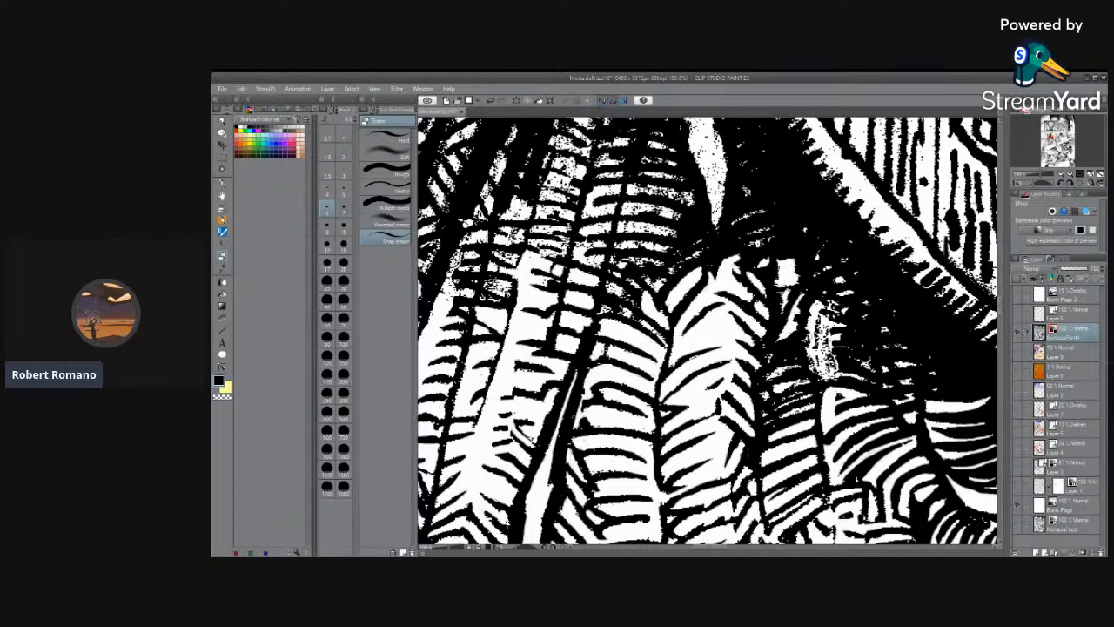
pyautogui.moveTo(811, 341); pyautogui.dragTo(815, 369)
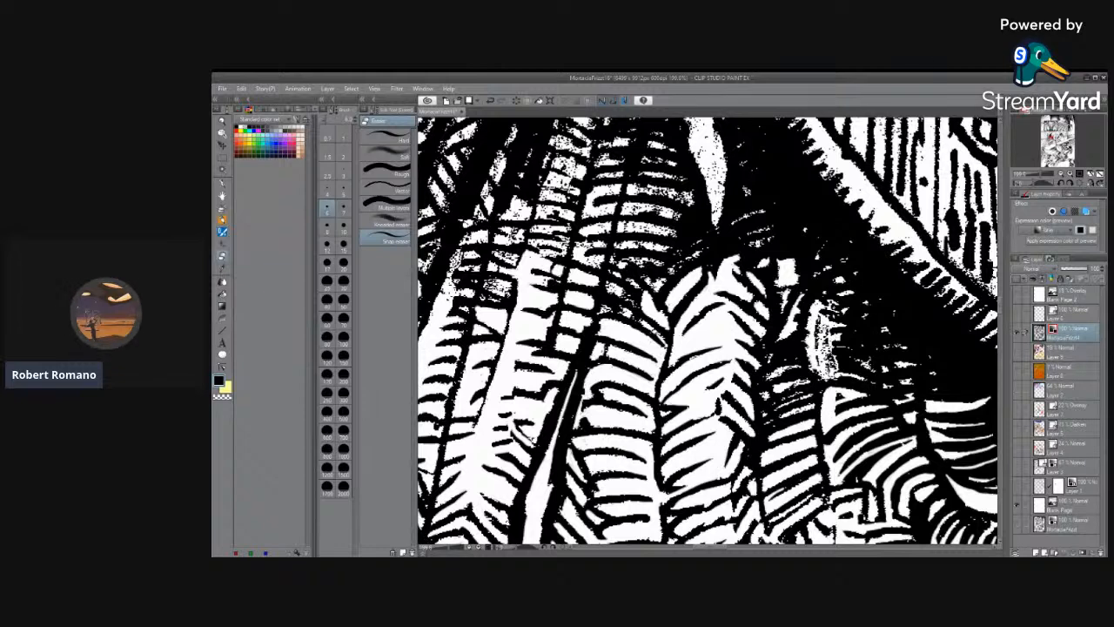
pyautogui.moveTo(824, 329)
pyautogui.mouseDown()
pyautogui.moveTo(826, 349)
pyautogui.moveTo(824, 306)
pyautogui.moveTo(831, 379)
pyautogui.moveTo(879, 378)
pyautogui.moveTo(907, 341)
pyautogui.mouseUp()
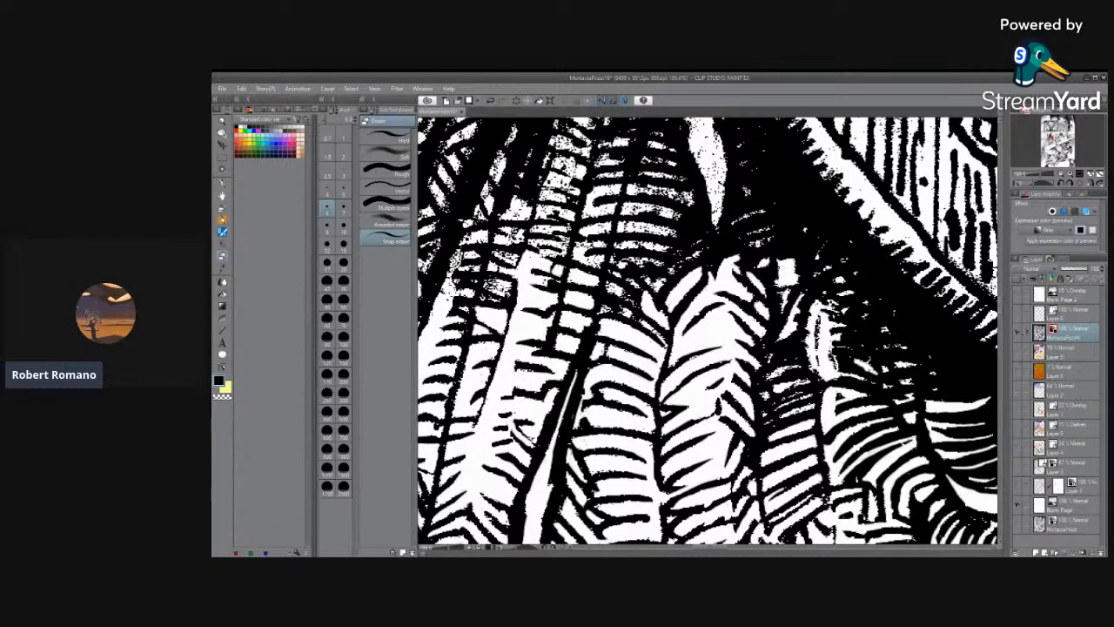
pyautogui.moveTo(910, 364)
pyautogui.mouseDown()
pyautogui.moveTo(882, 348)
pyautogui.moveTo(904, 344)
pyautogui.mouseUp()
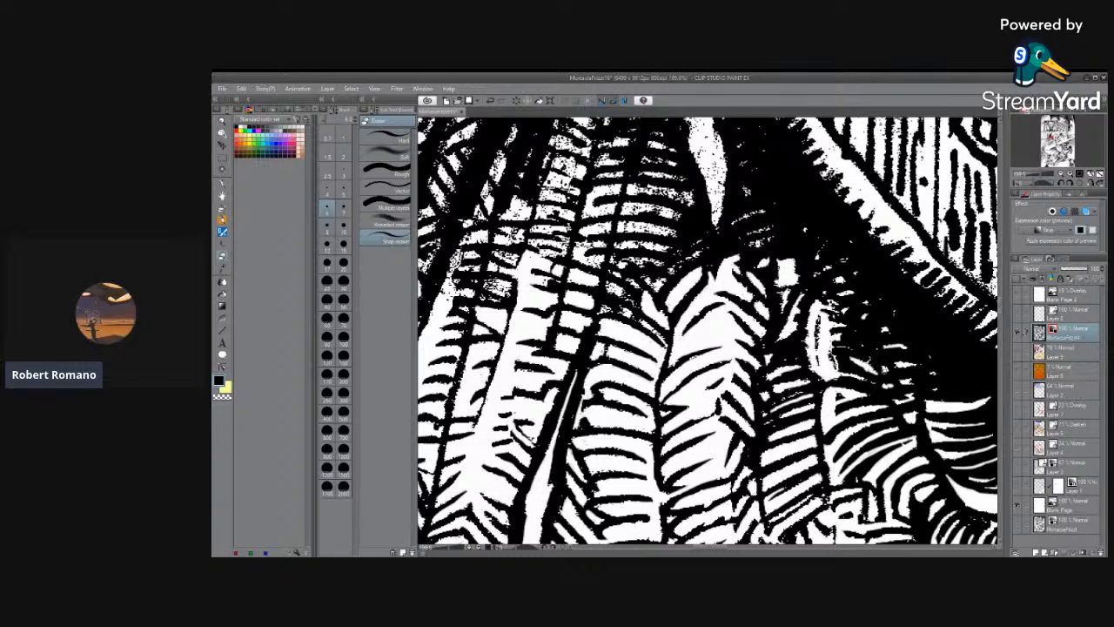
pyautogui.click(223, 185)
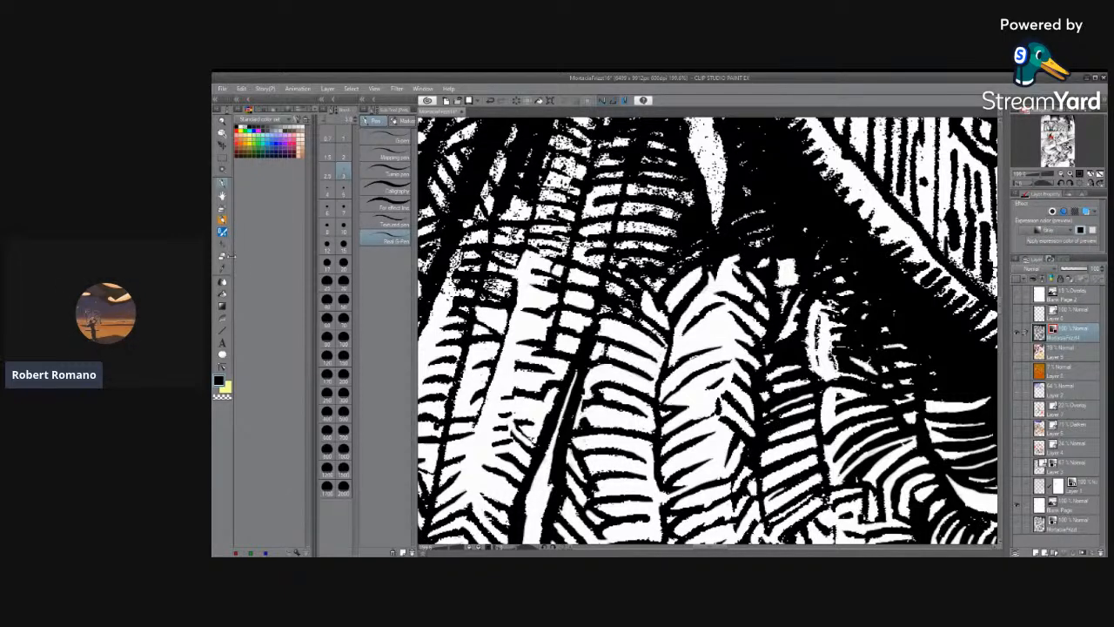
pyautogui.click(224, 256)
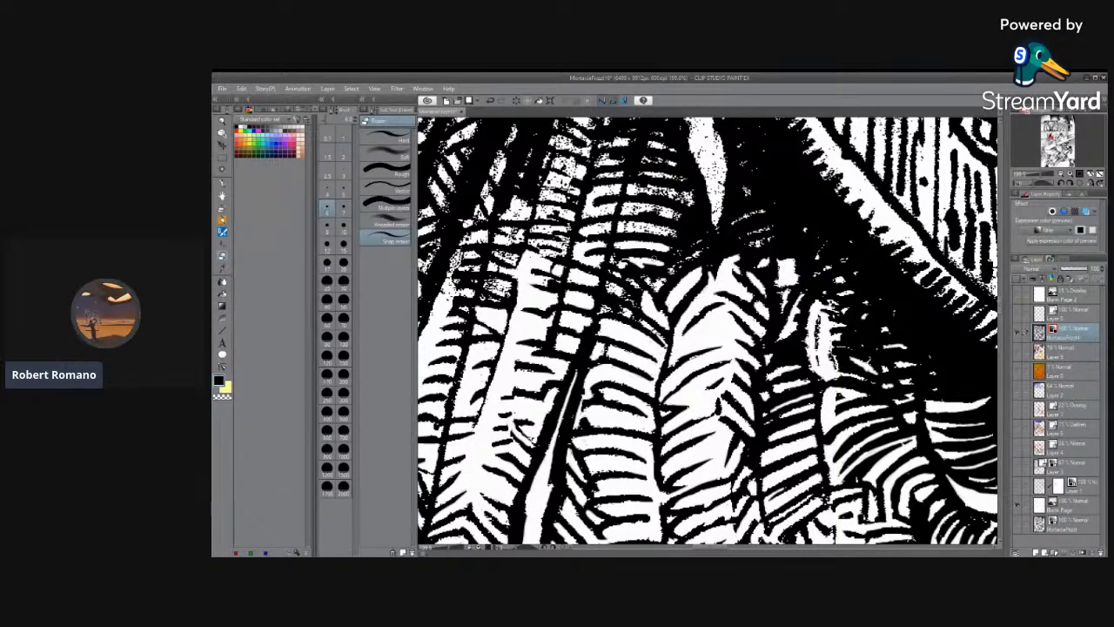
# Clear the hatching around the arched fold top below the speckled white sliver with the eraser at size 6, and select the pen at size 3.
pyautogui.scroll(-10, 717, 280)
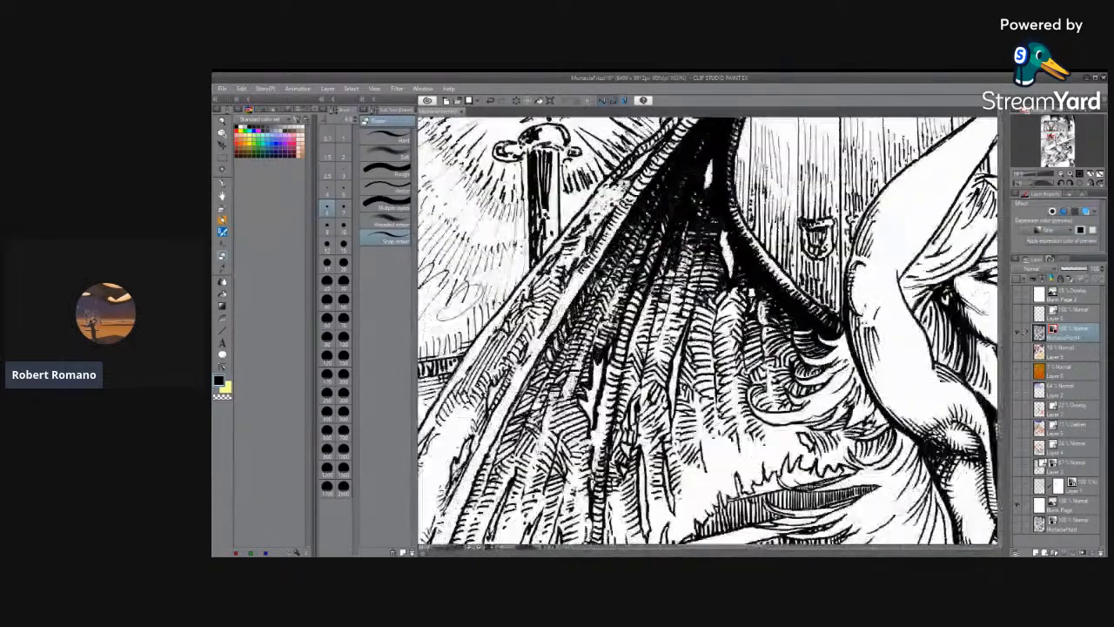
pyautogui.scroll(-2, 905, 383)
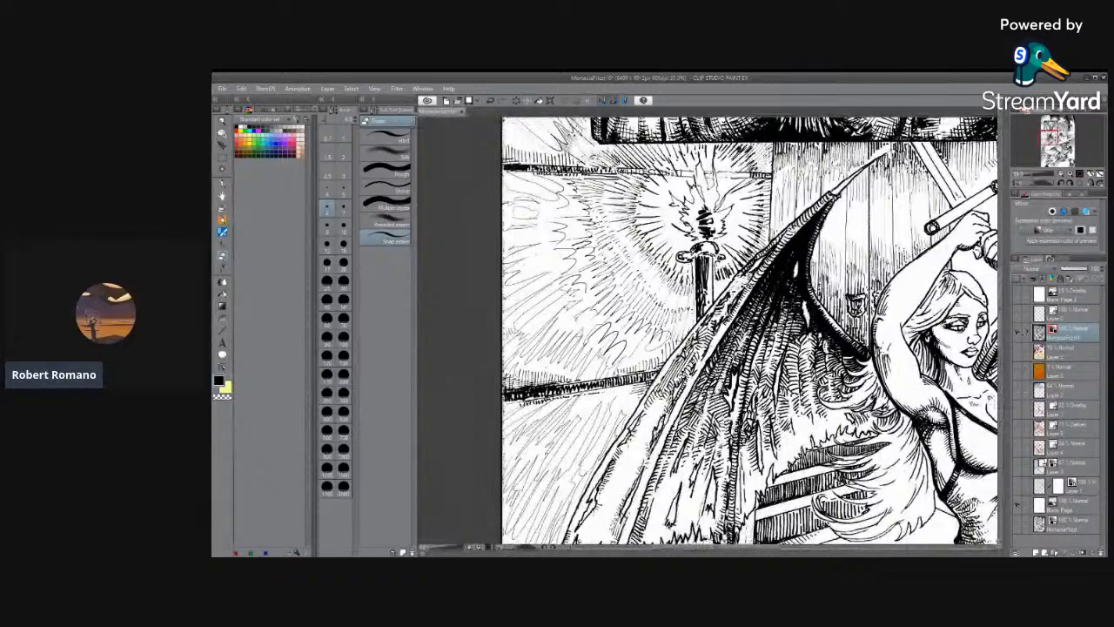
pyautogui.scroll(4, 900, 360)
pyautogui.scroll(5, 757, 287)
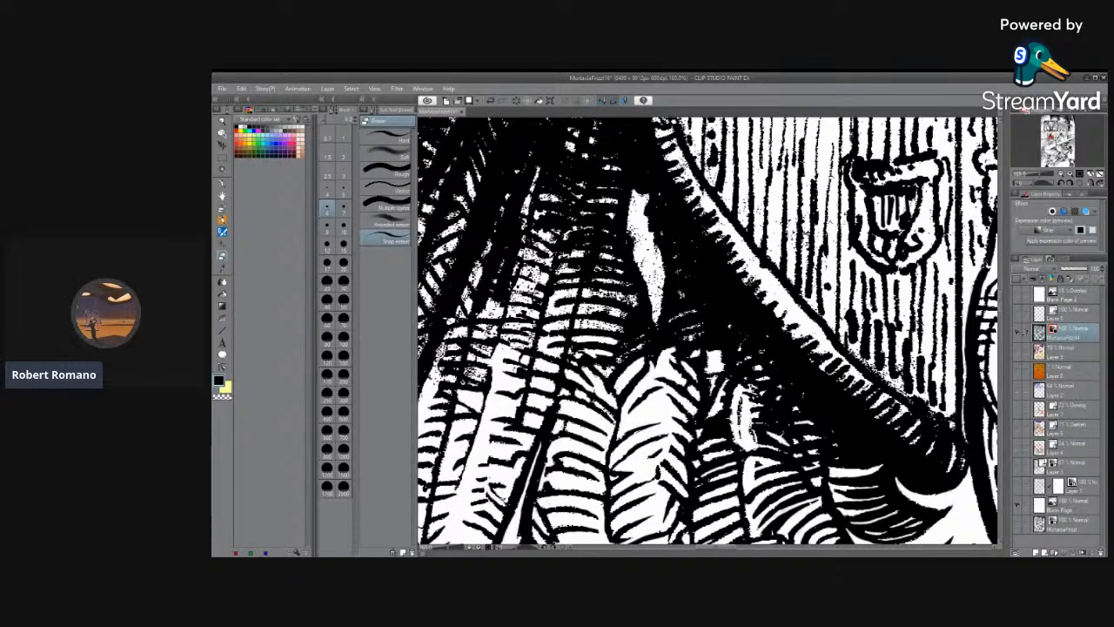
pyautogui.moveTo(608, 373); pyautogui.dragTo(657, 332)
pyautogui.moveTo(610, 372); pyautogui.dragTo(624, 354)
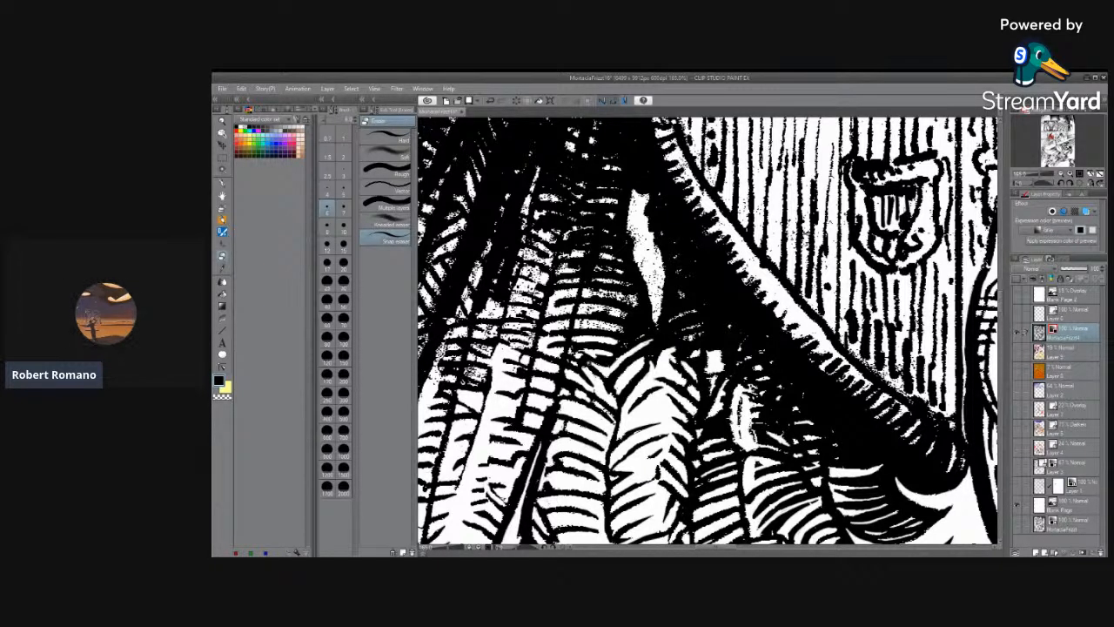
pyautogui.moveTo(587, 361); pyautogui.dragTo(599, 365)
pyautogui.click(240, 178)
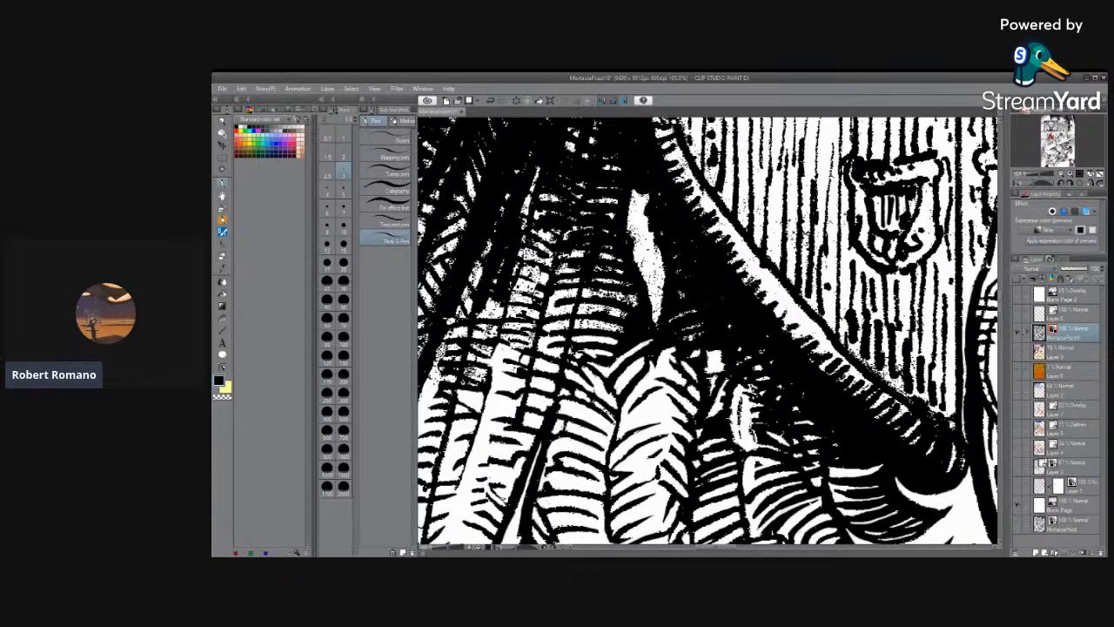
# Return to the eraser at size 6 and open white gaps between the short strokes beside the speckled white sliver's lower tip.
pyautogui.scroll(-6, 717, 329)
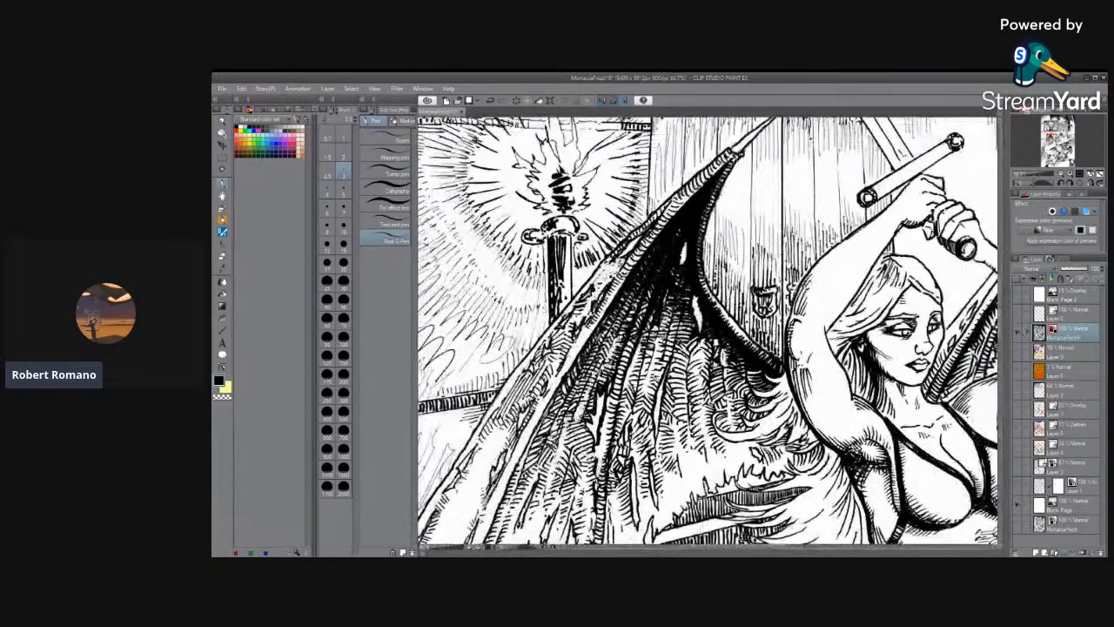
pyautogui.scroll(6, 717, 329)
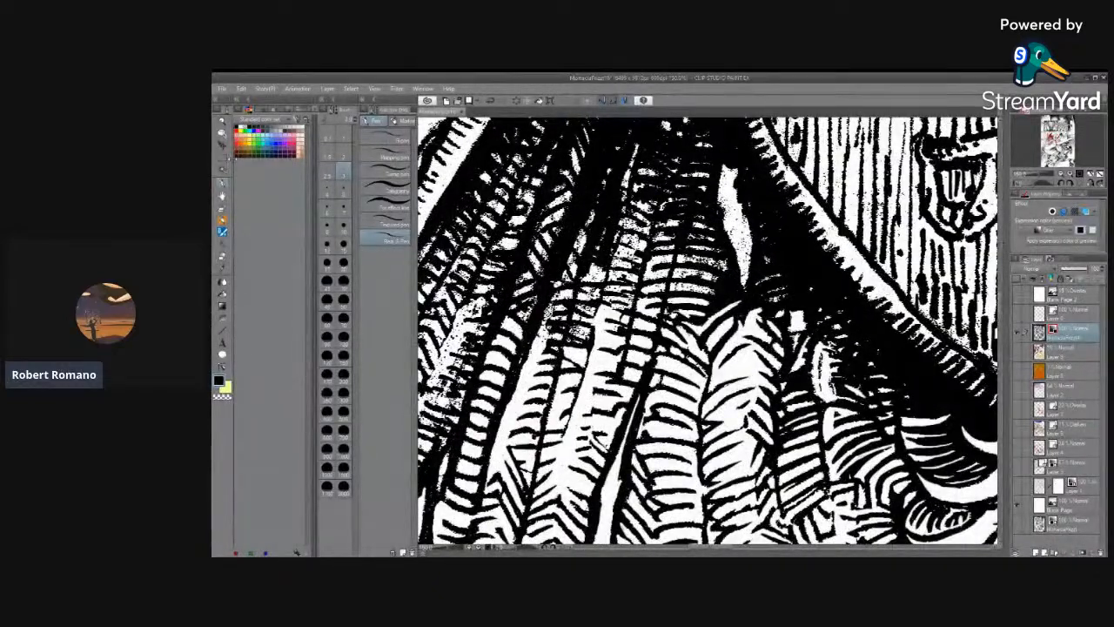
pyautogui.click(228, 252)
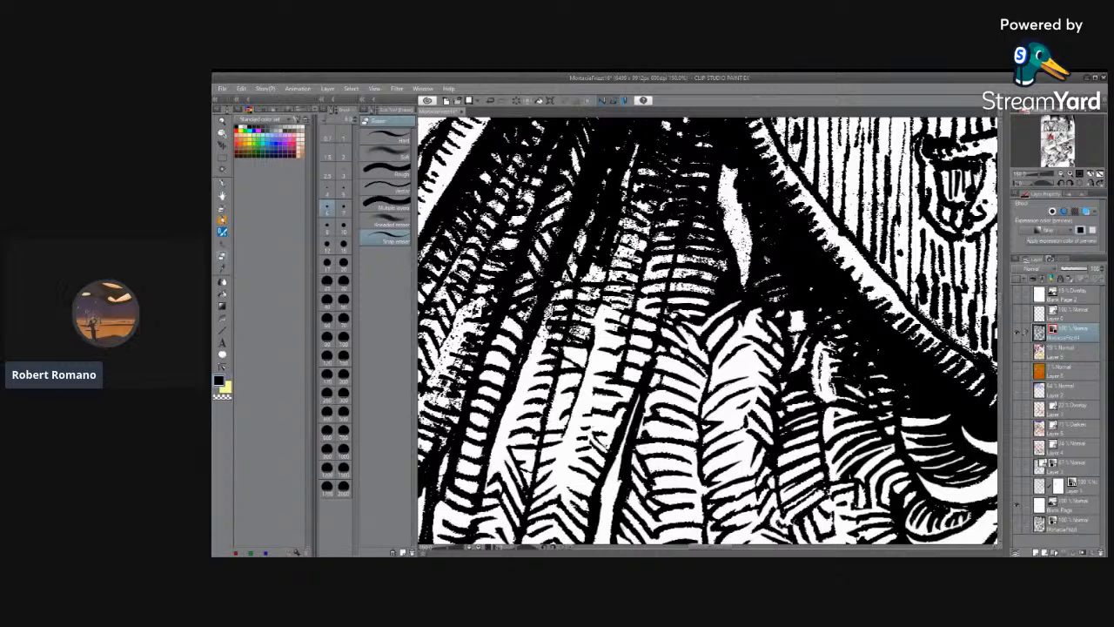
pyautogui.moveTo(761, 279)
pyautogui.mouseDown()
pyautogui.moveTo(779, 275)
pyautogui.moveTo(784, 288)
pyautogui.moveTo(769, 292)
pyautogui.mouseUp()
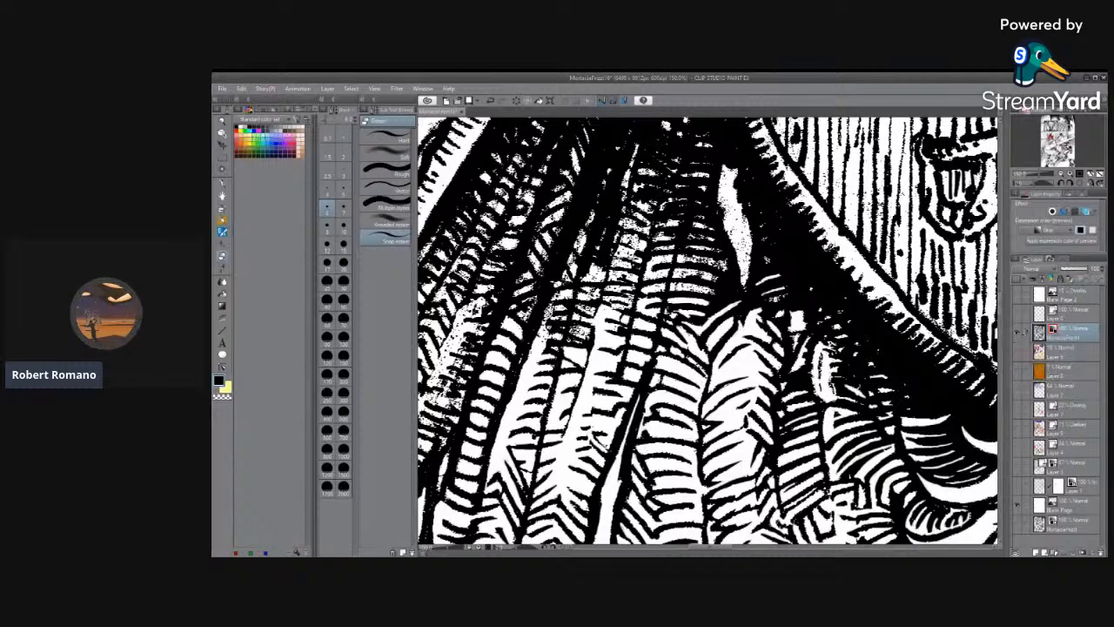
pyautogui.moveTo(769, 302); pyautogui.dragTo(786, 295)
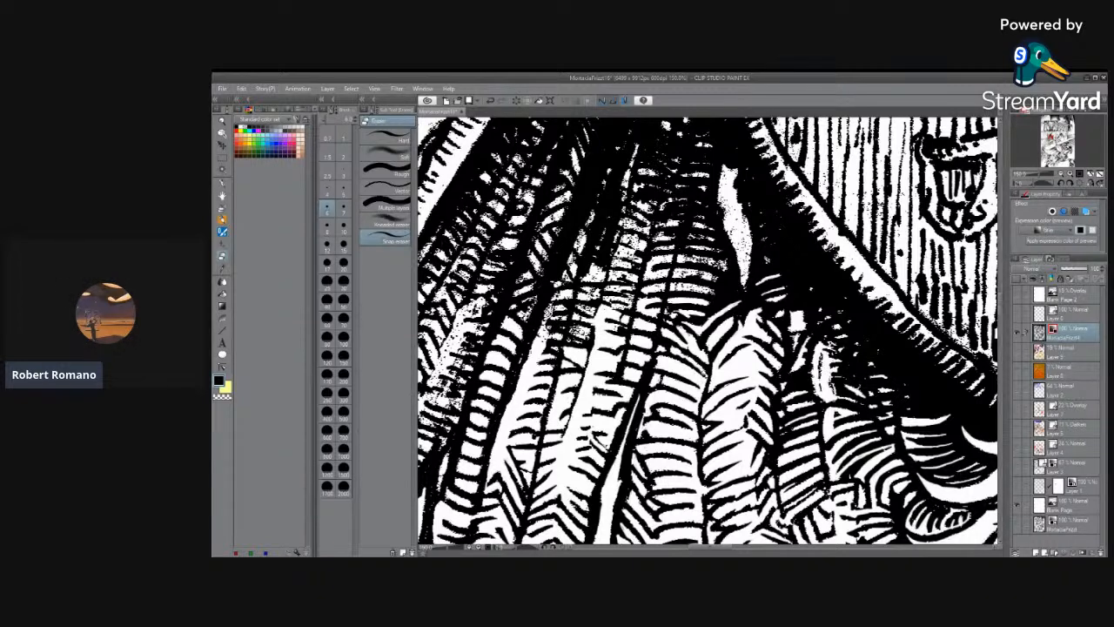
# Refine the hatching beside the long white sliver with the eraser, and clear the specks inside the sliver at size 15.
pyautogui.moveTo(707, 368); pyautogui.dragTo(700, 380)
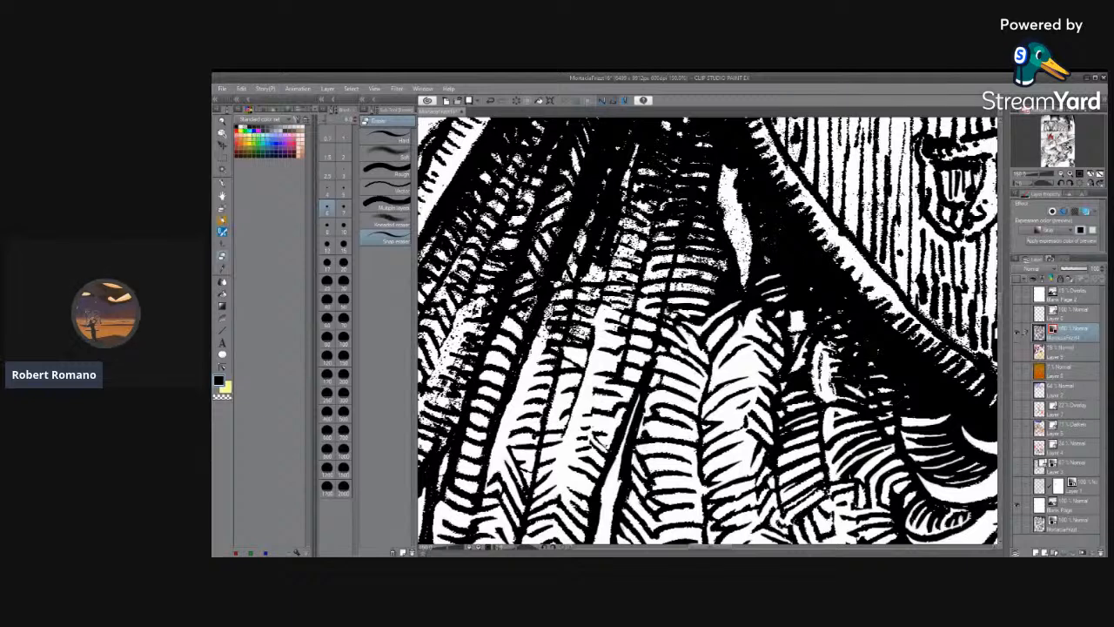
pyautogui.moveTo(675, 286); pyautogui.dragTo(708, 289)
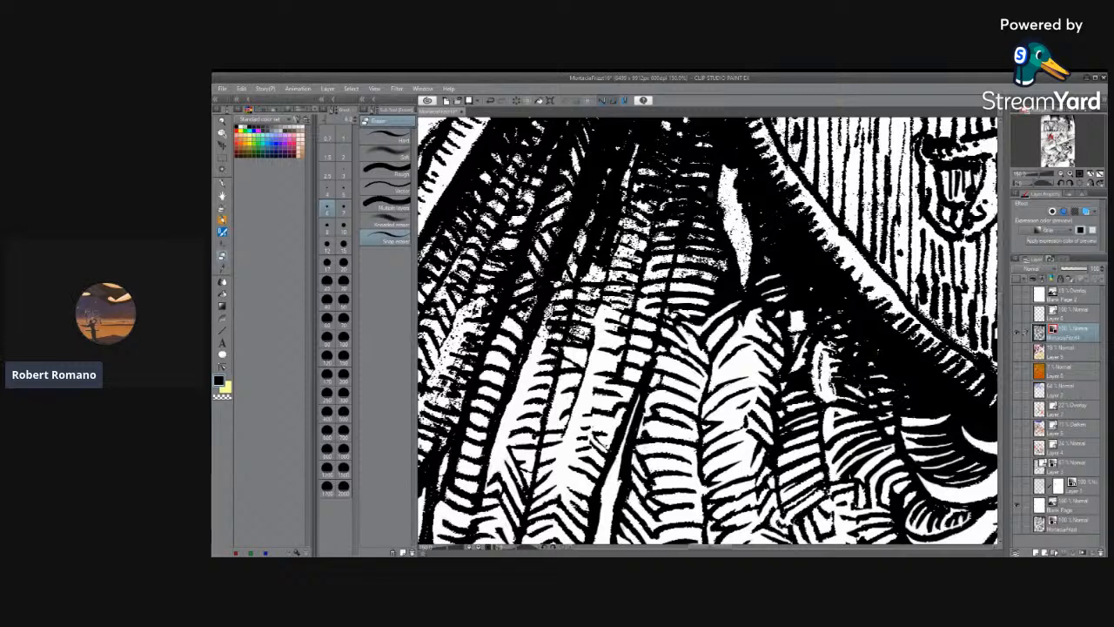
pyautogui.click(344, 244)
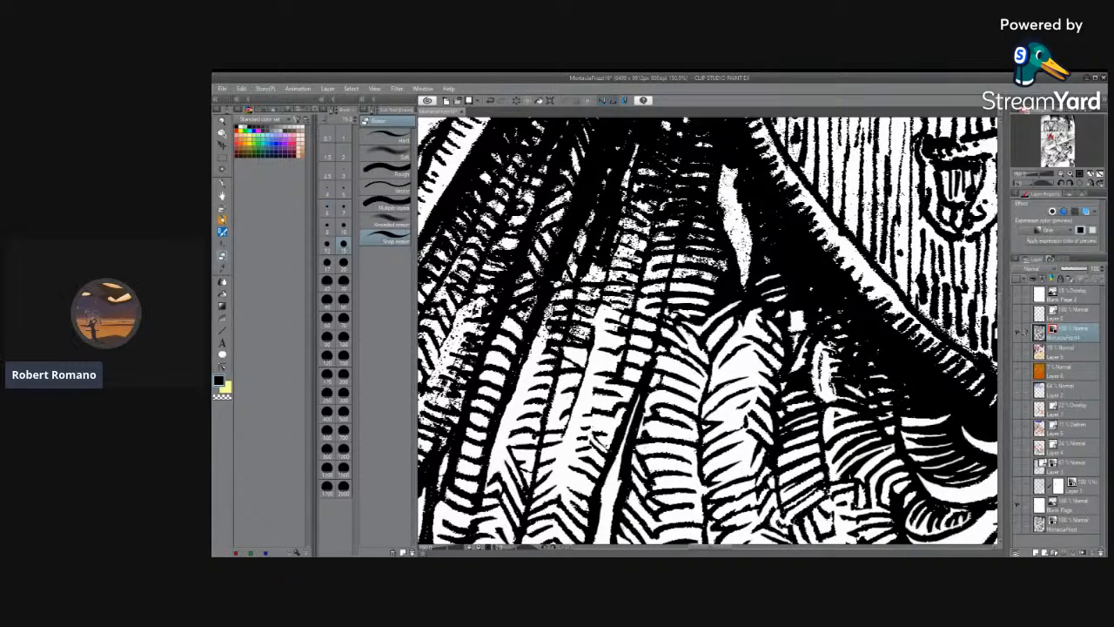
pyautogui.moveTo(729, 199)
pyautogui.mouseDown()
pyautogui.moveTo(743, 228)
pyautogui.moveTo(726, 199)
pyautogui.moveTo(731, 172)
pyautogui.moveTo(724, 197)
pyautogui.moveTo(745, 275)
pyautogui.mouseUp()
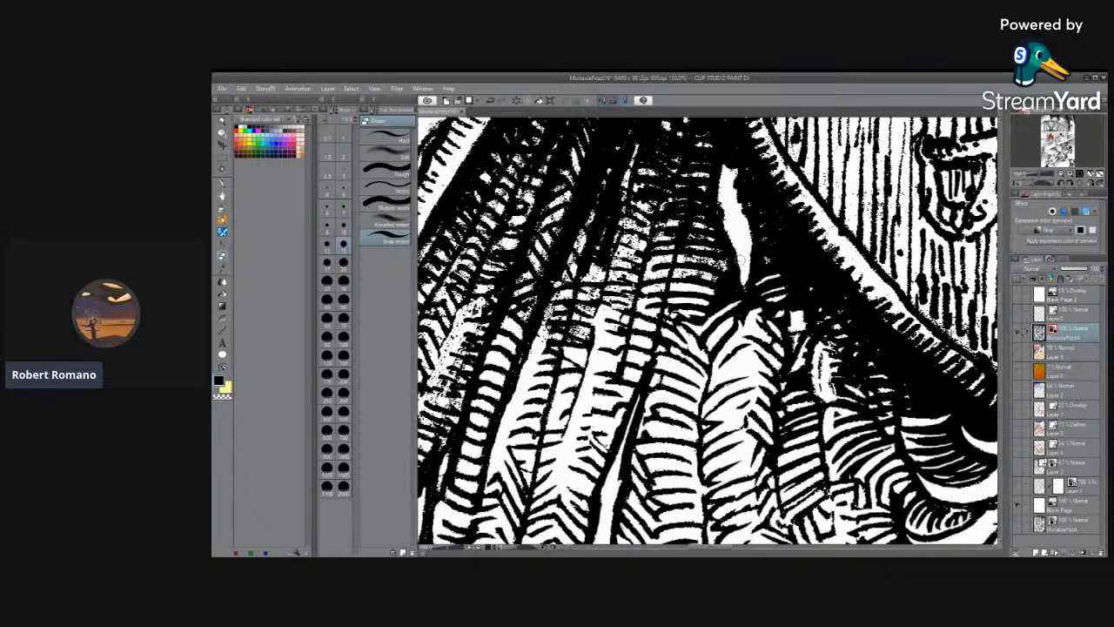
# Save the cleaned-up page file and check the wing at overview scale.
pyautogui.click(223, 89)
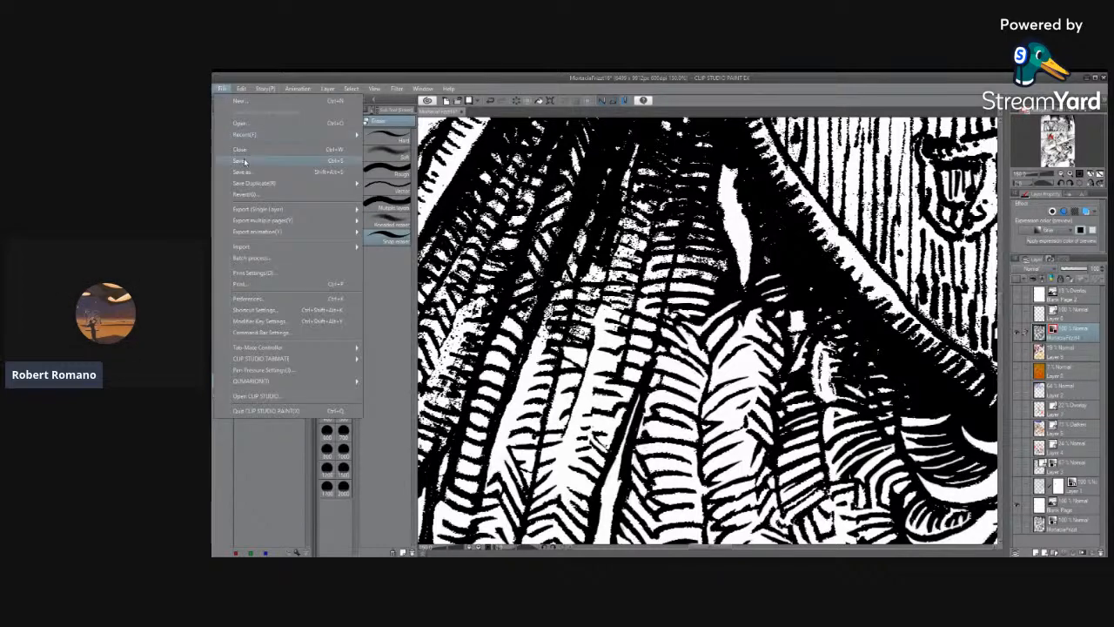
pyautogui.click(245, 162)
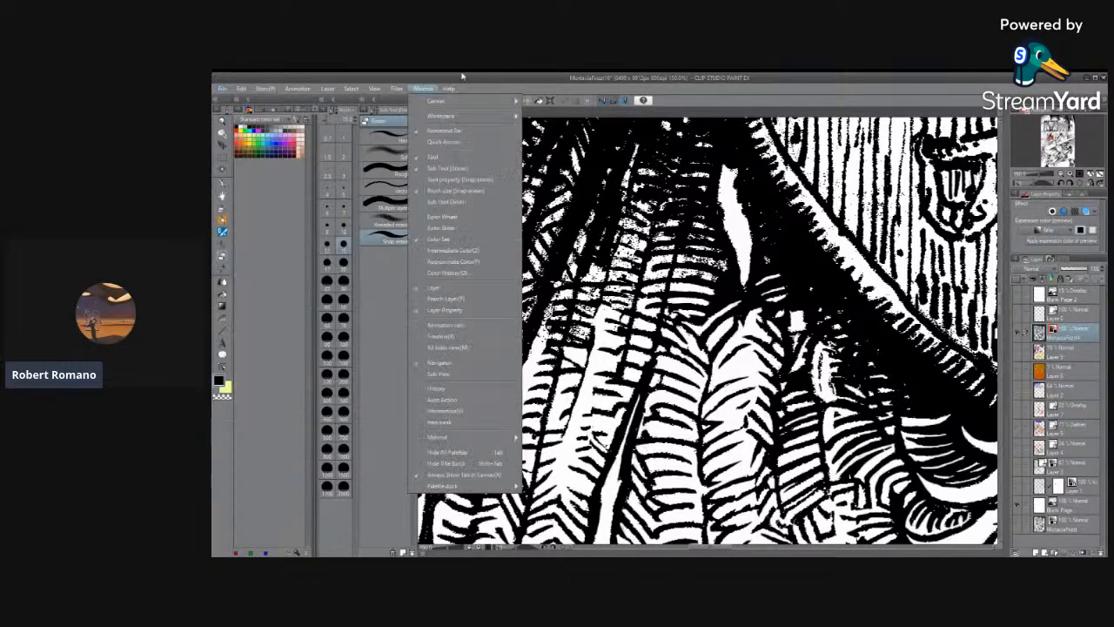
pyautogui.scroll(-6, 773, 376)
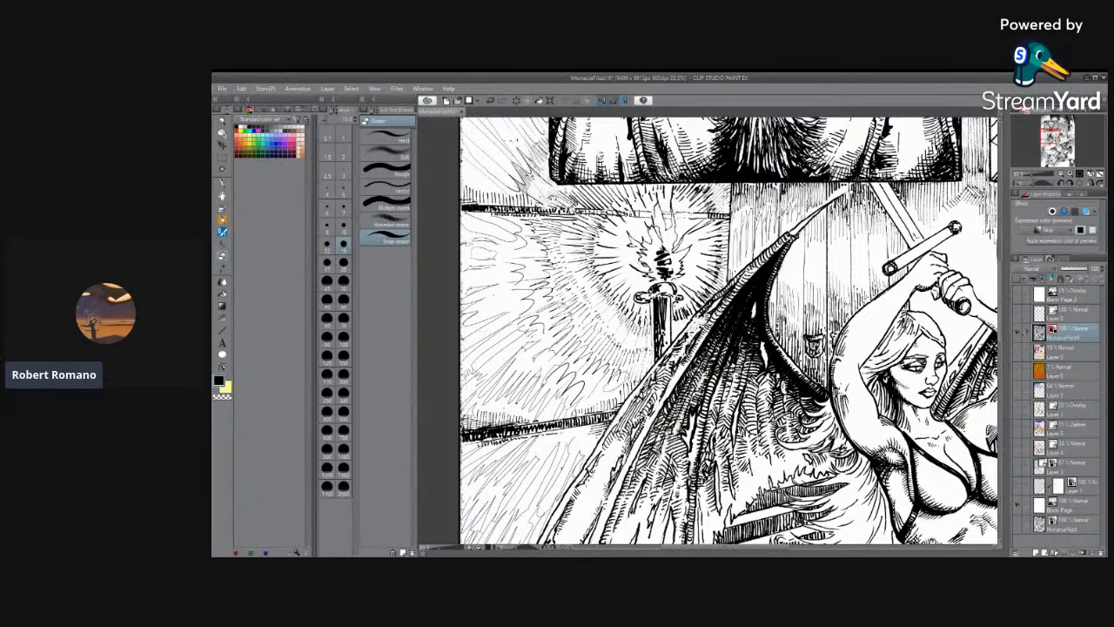
pyautogui.scroll(5, 802, 387)
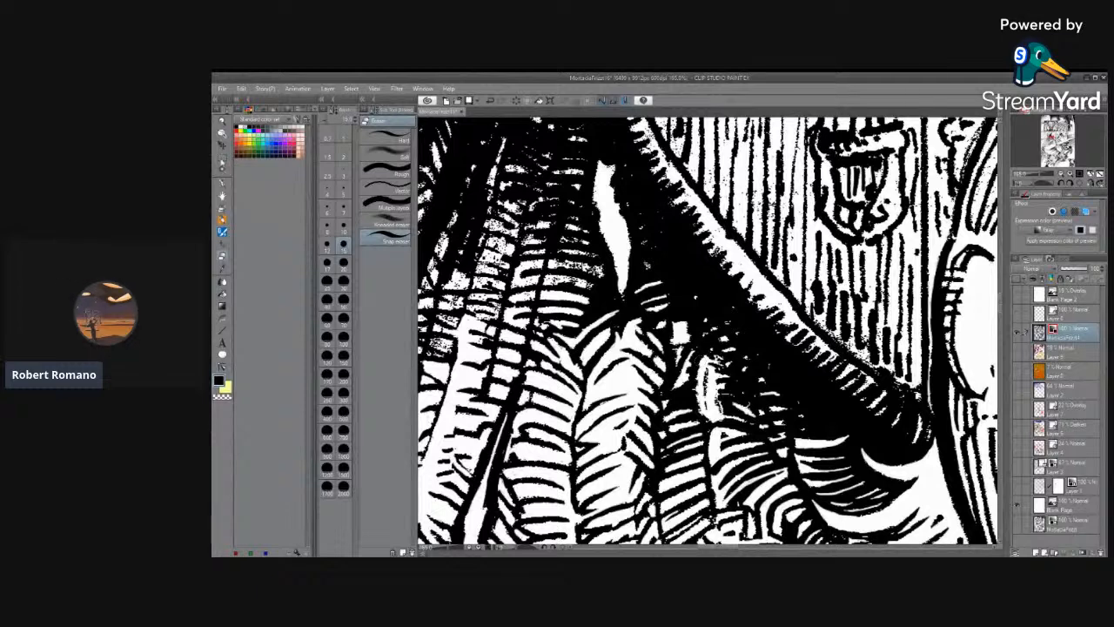
# Ink a thin black line down the inside of the short speckled white sliver with the pen at size 6, extending its lower end at size 3.
pyautogui.click(229, 181)
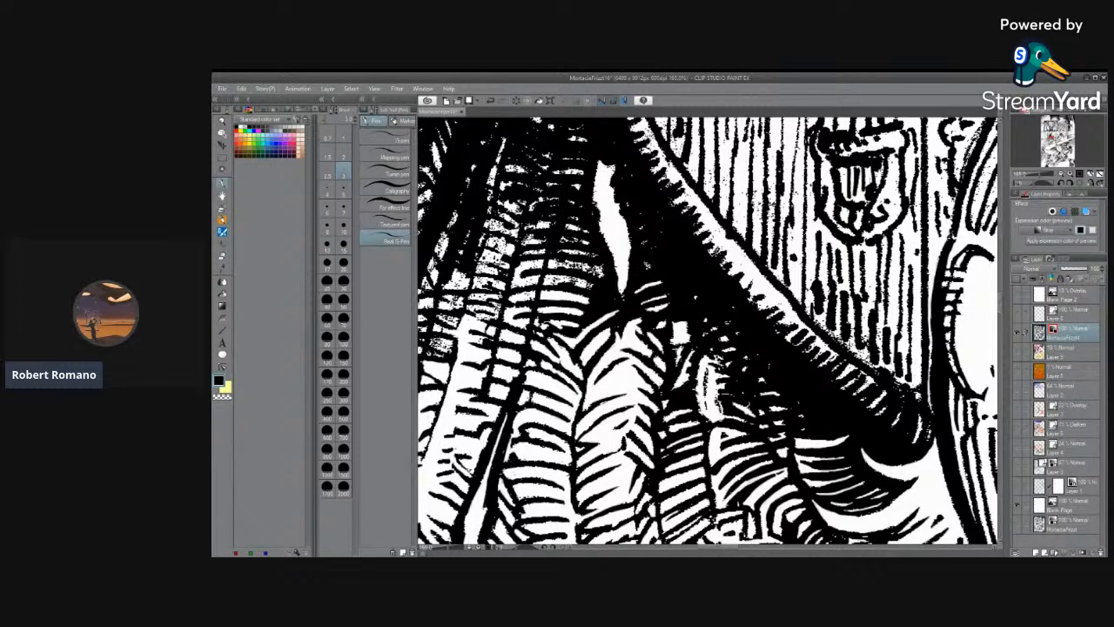
pyautogui.click(338, 203)
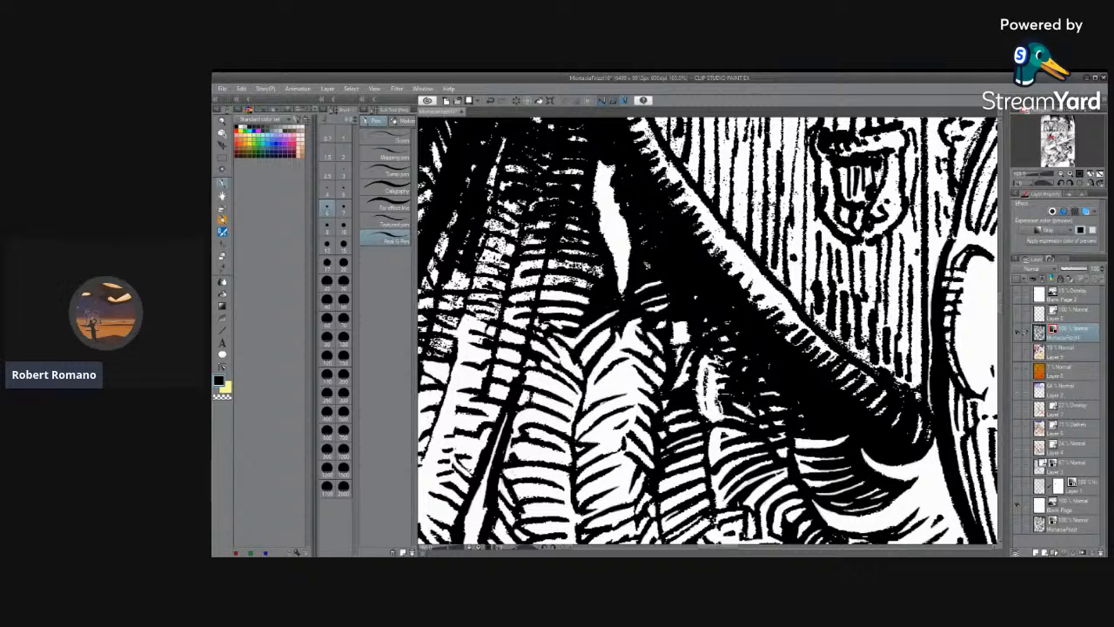
pyautogui.moveTo(705, 374); pyautogui.dragTo(706, 413)
pyautogui.hotkey('ctrl', 'z')
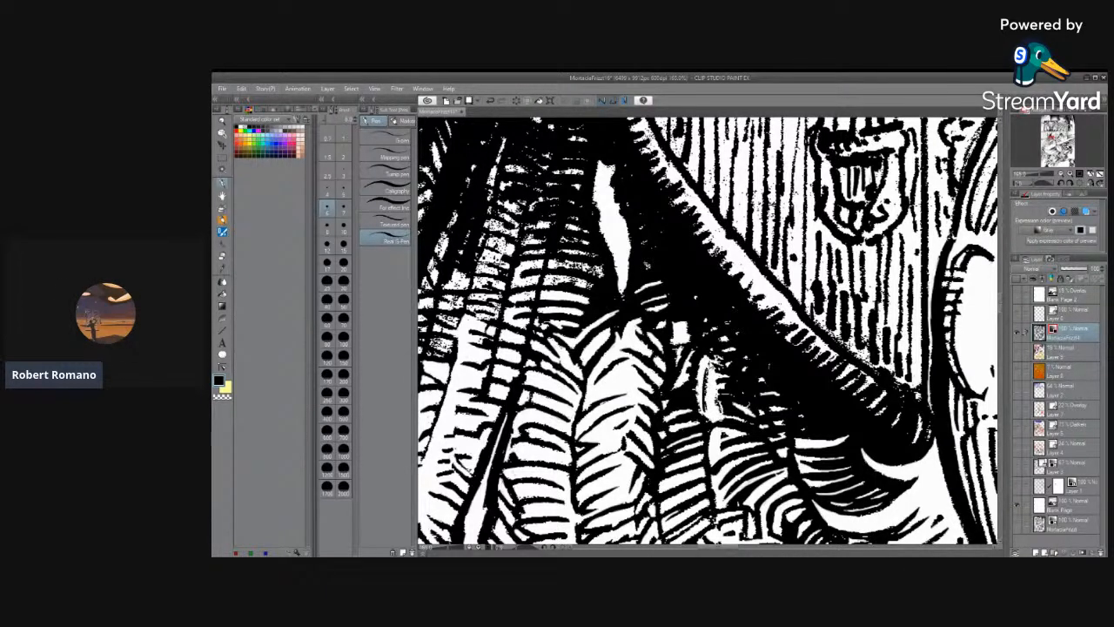
pyautogui.scroll(5, 705, 391)
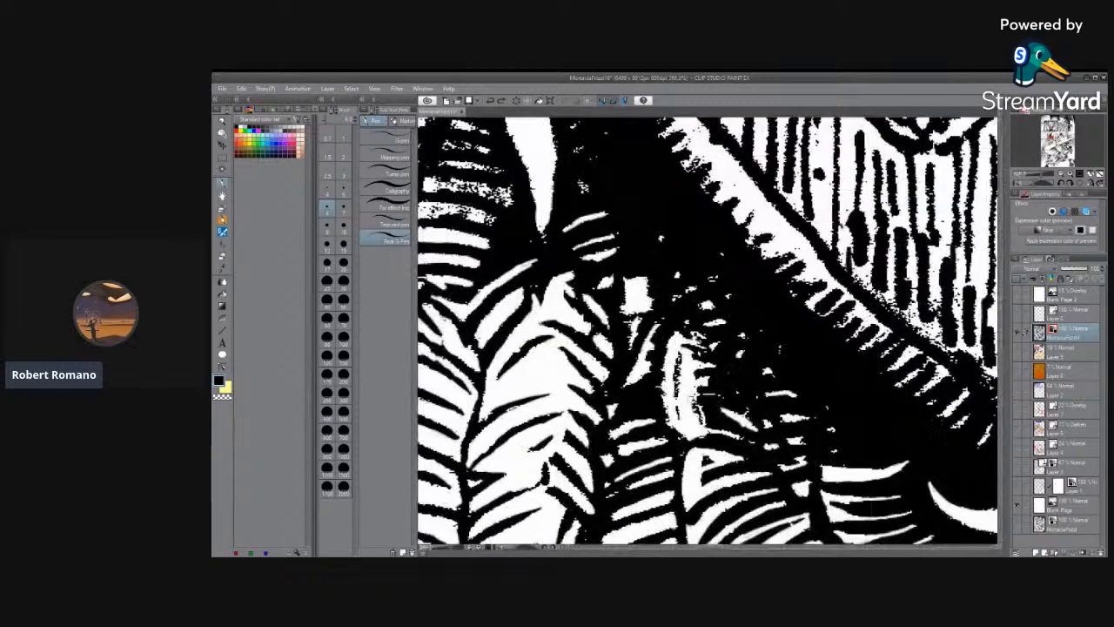
pyautogui.moveTo(678, 319); pyautogui.dragTo(672, 397)
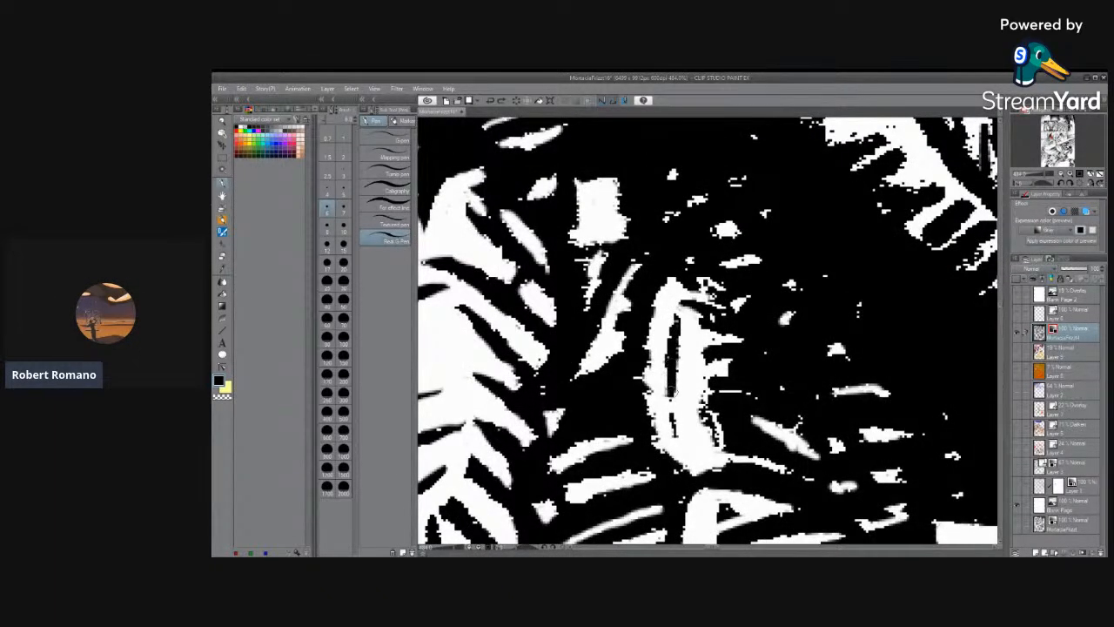
pyautogui.click(344, 170)
pyautogui.moveTo(671, 392); pyautogui.dragTo(673, 415)
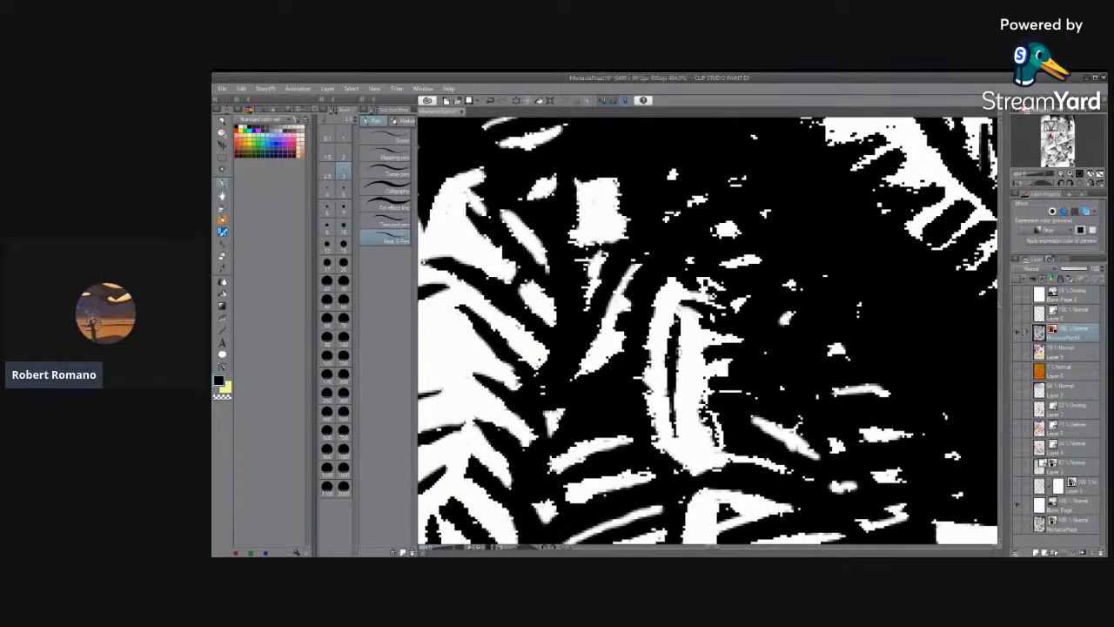
# Clean the speckled inner side of the short white sliver beside its new line with the eraser at size 5.
pyautogui.scroll(-3, 745, 311)
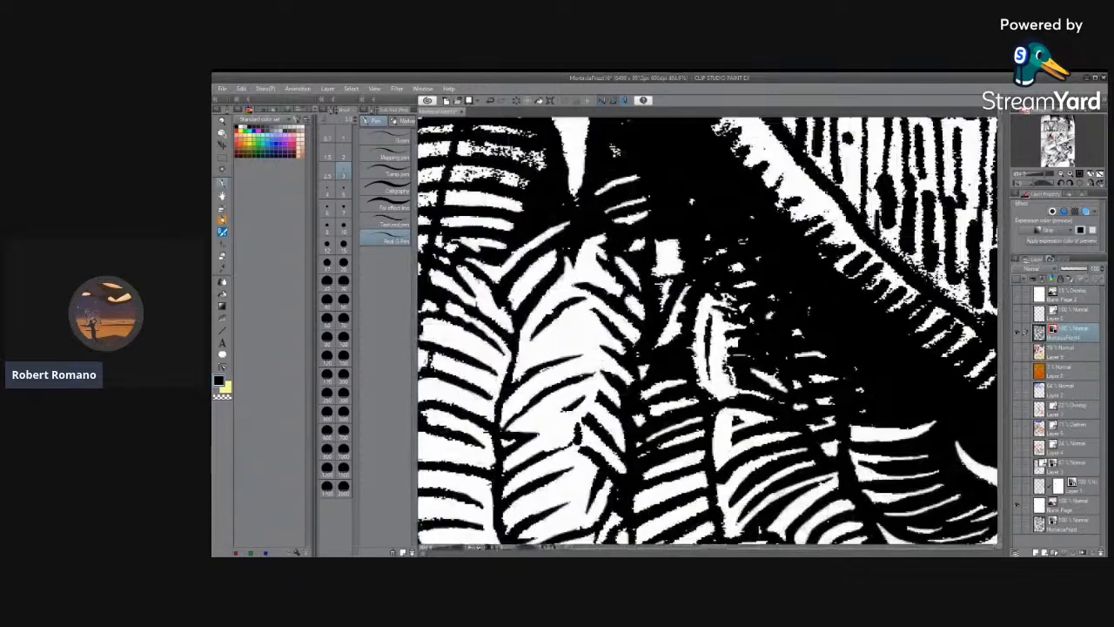
pyautogui.scroll(-4, 740, 309)
pyautogui.scroll(3, 740, 309)
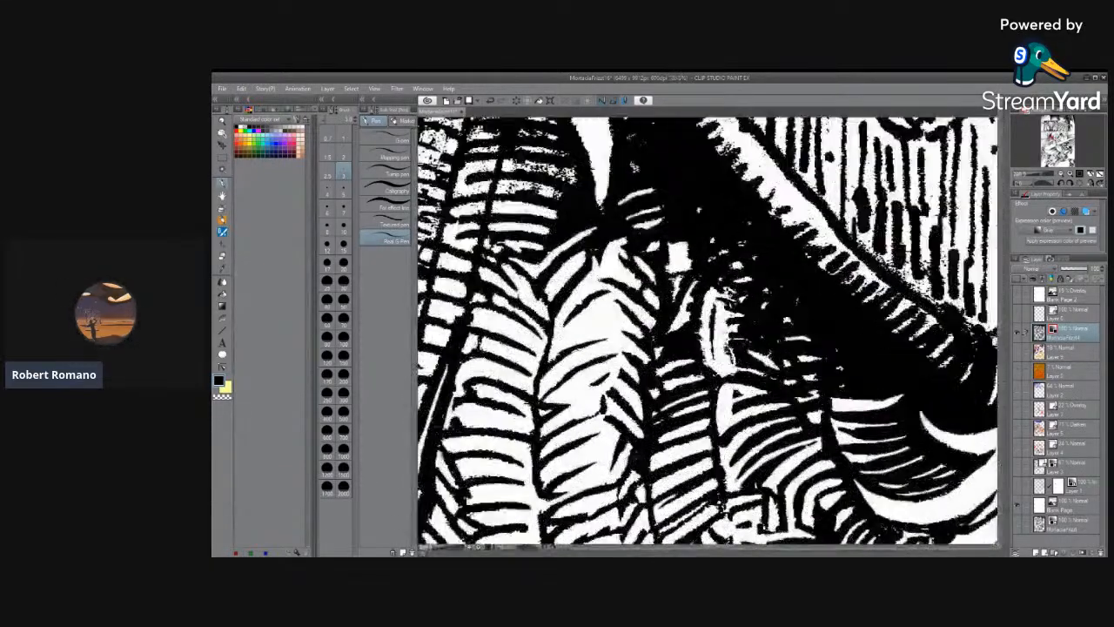
pyautogui.click(327, 206)
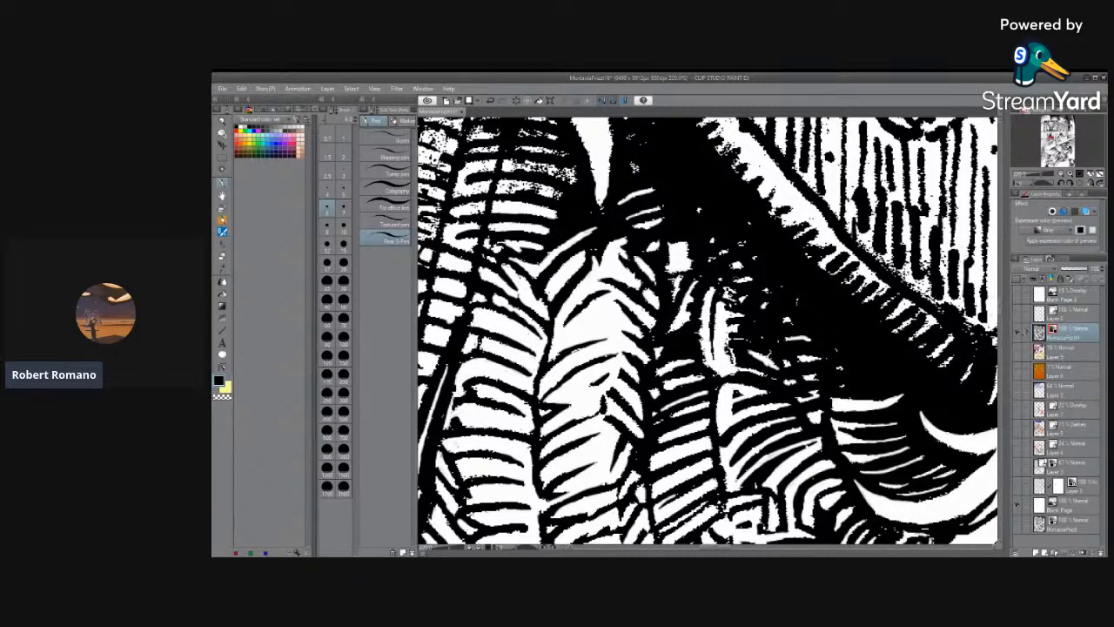
pyautogui.scroll(-5, 722, 296)
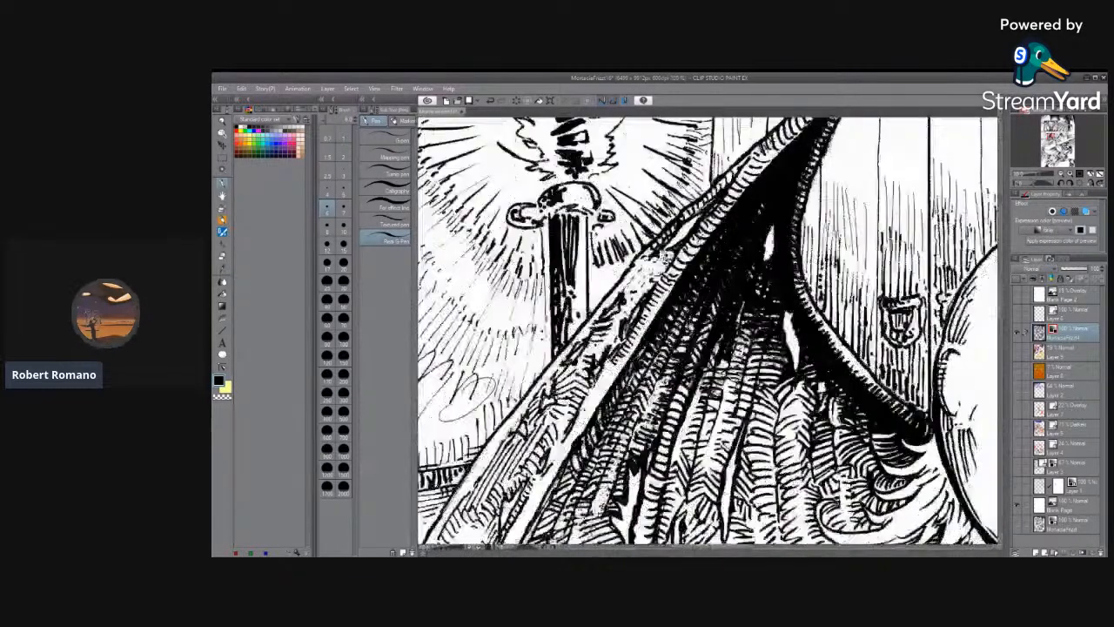
pyautogui.scroll(8, 783, 418)
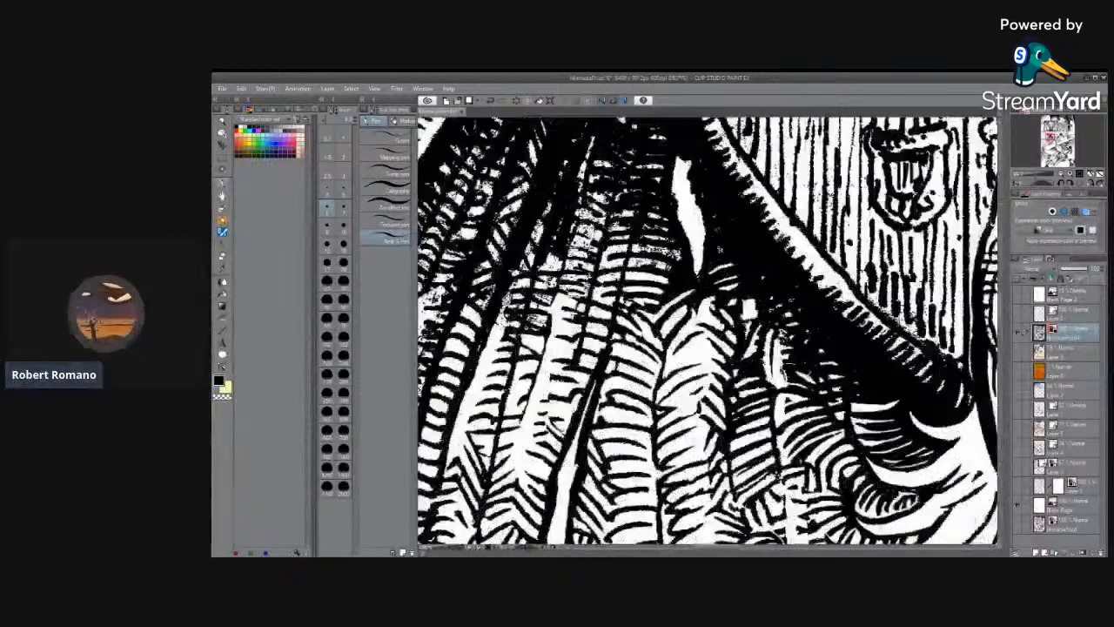
pyautogui.click(225, 257)
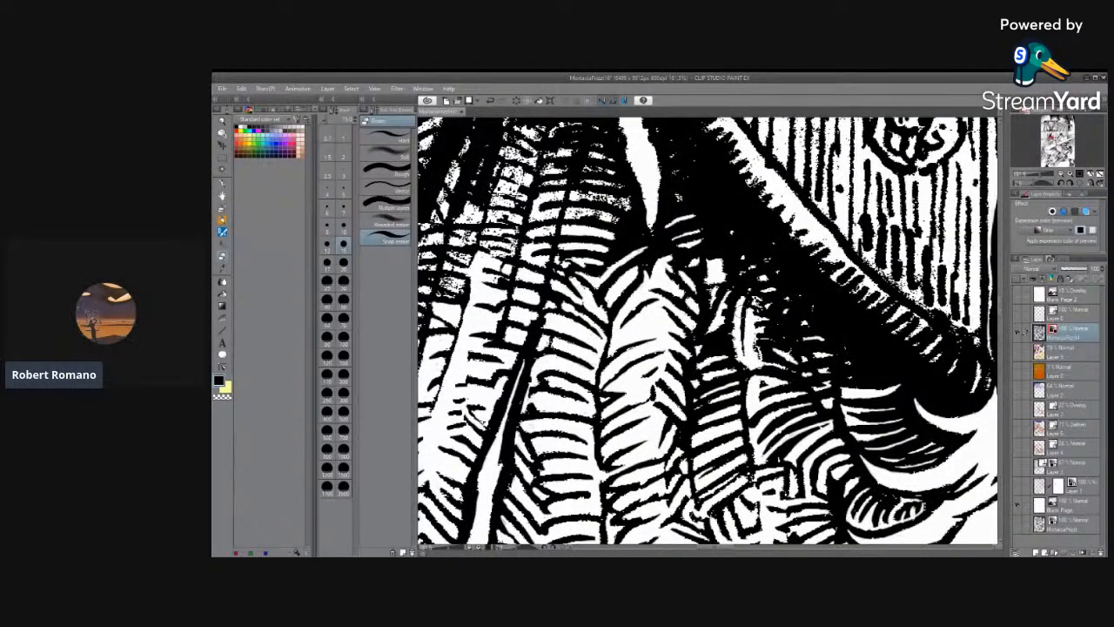
pyautogui.click(343, 188)
pyautogui.moveTo(753, 340)
pyautogui.mouseDown()
pyautogui.moveTo(759, 352)
pyautogui.moveTo(763, 337)
pyautogui.mouseUp()
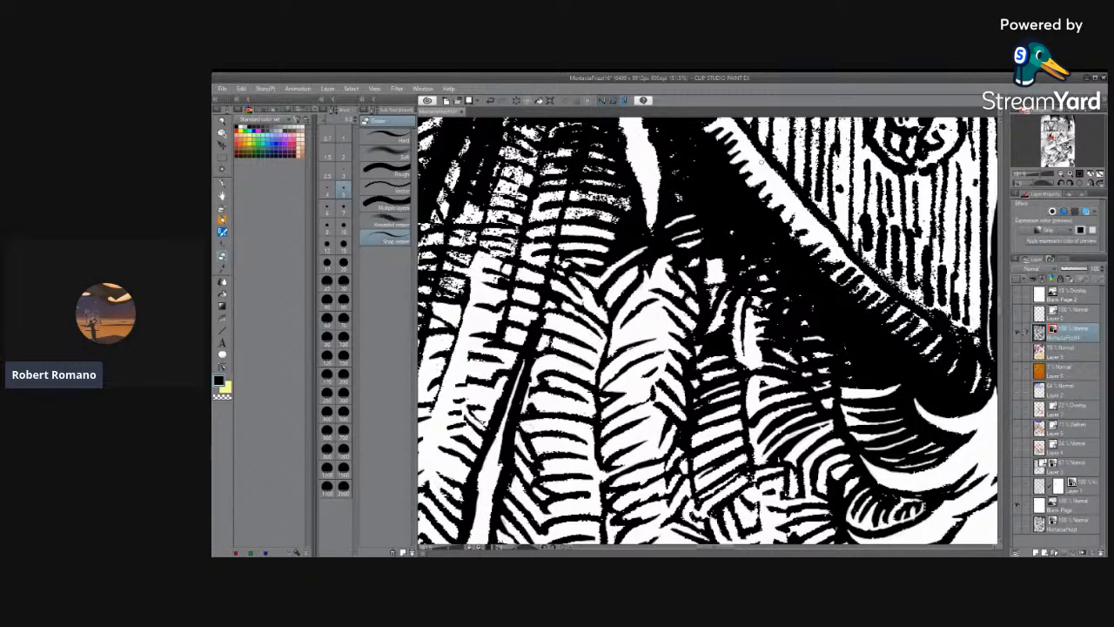
# Merge the tiny speck cluster in the black area beside the long sliver's tip into one white patch, using the eraser at size 3.
pyautogui.click(326, 224)
pyautogui.click(225, 185)
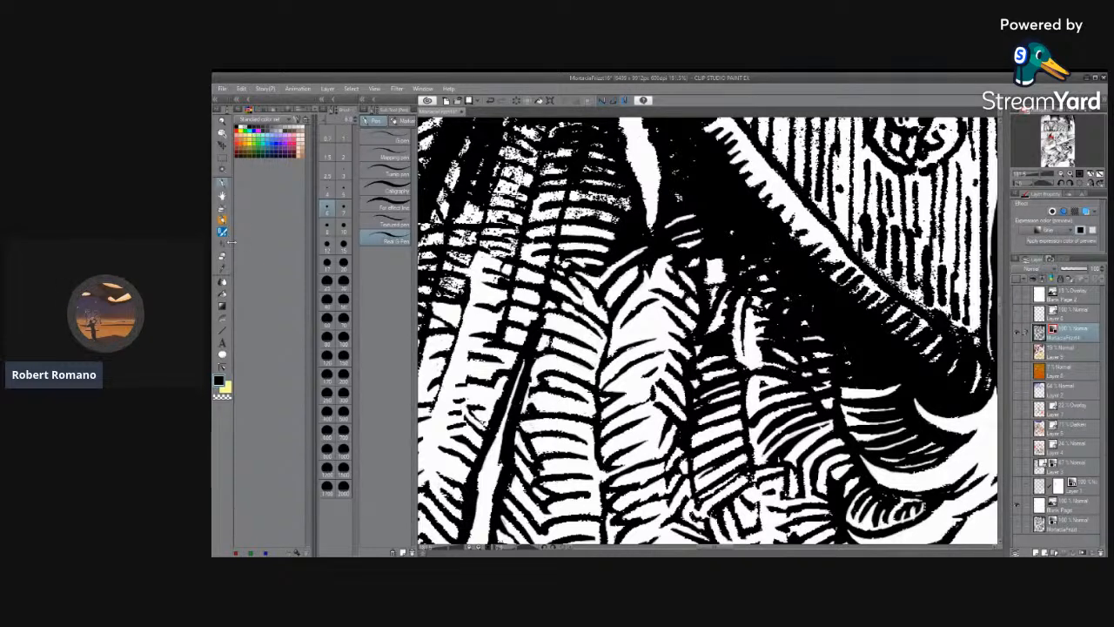
pyautogui.press('p')
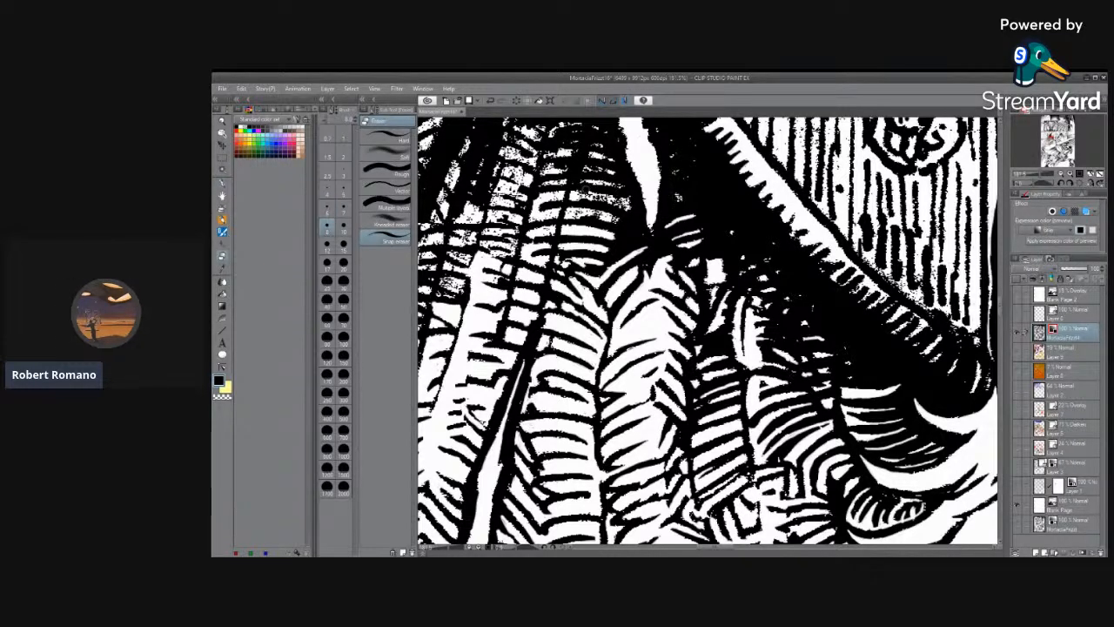
pyautogui.click(344, 186)
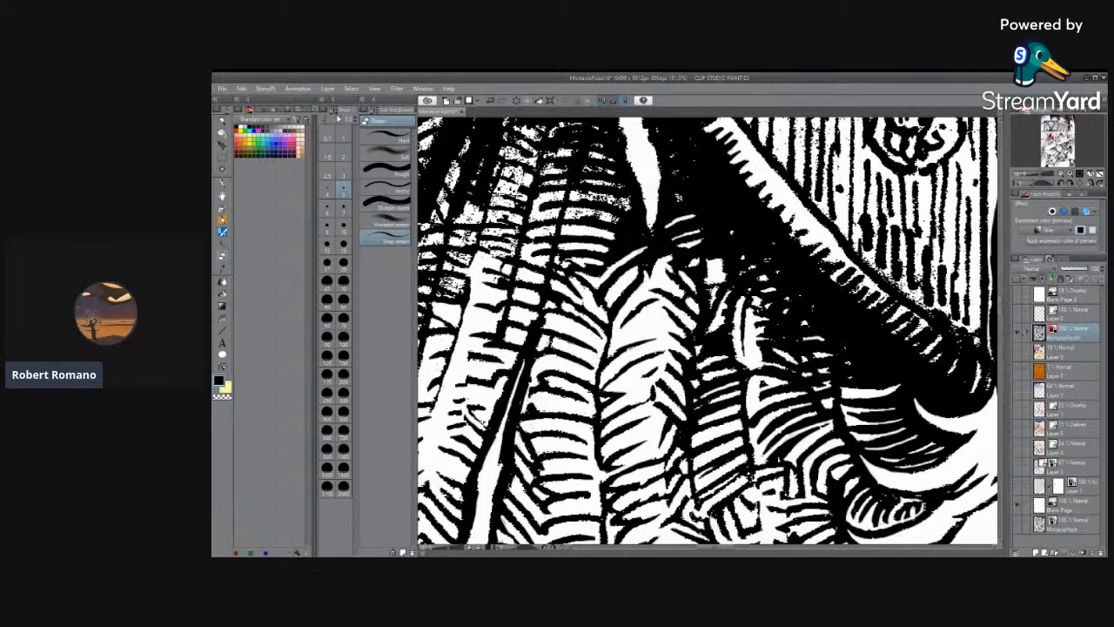
pyautogui.scroll(2, 649, 183)
pyautogui.scroll(3, 649, 183)
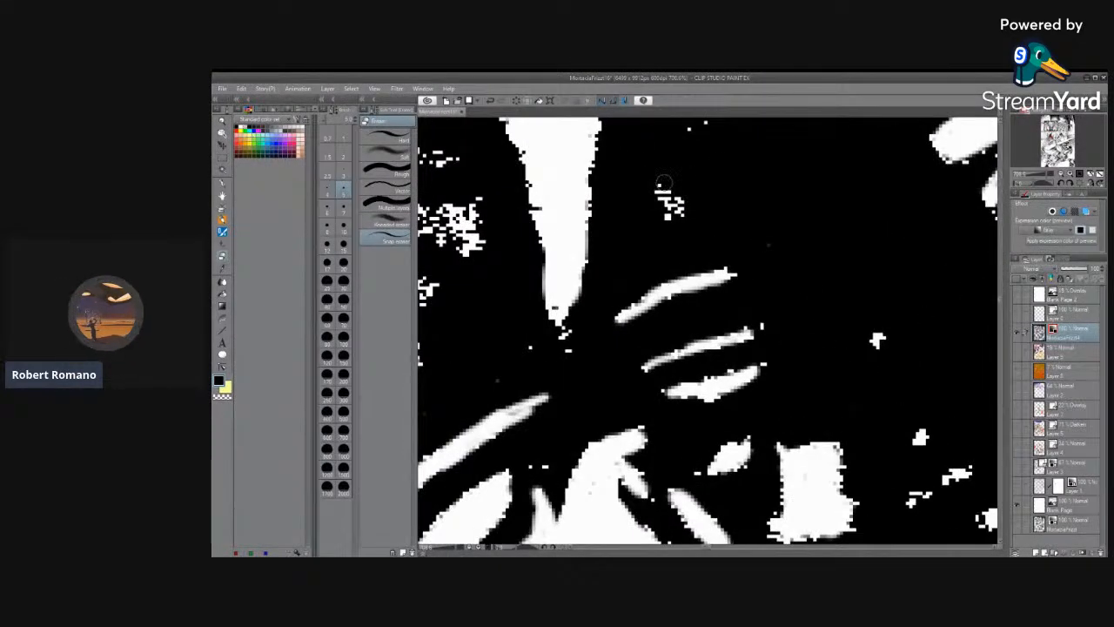
pyautogui.click(343, 169)
pyautogui.moveTo(659, 189)
pyautogui.mouseDown()
pyautogui.moveTo(679, 209)
pyautogui.moveTo(667, 193)
pyautogui.mouseUp()
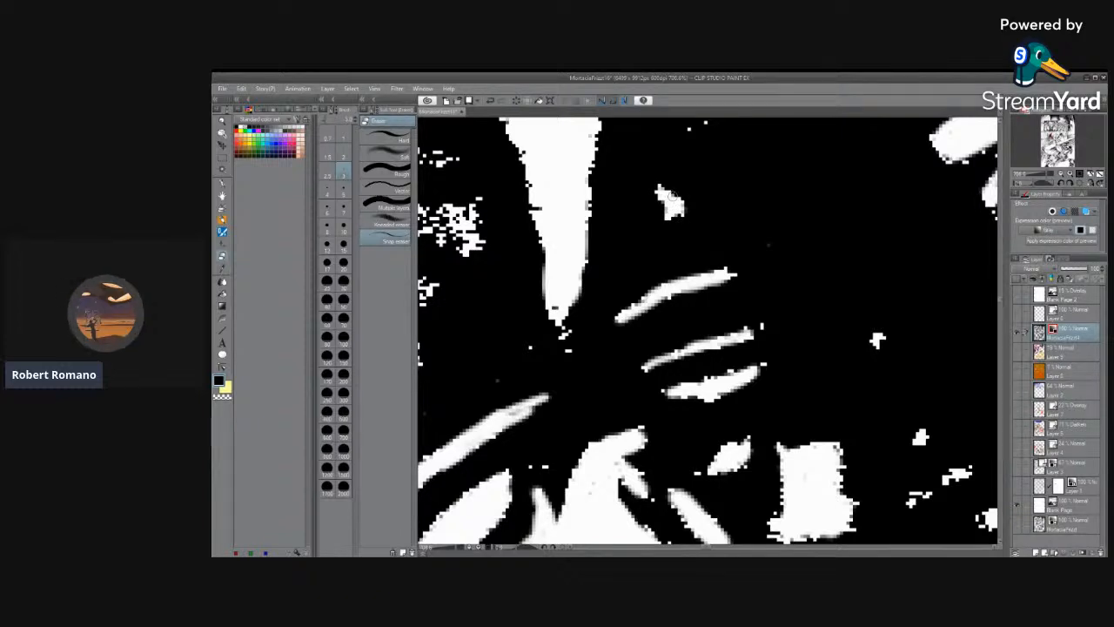
# Extend the long white sliver's lower tip through the loose specks into a single clean point with the size 3 eraser.
pyautogui.moveTo(556, 294); pyautogui.dragTo(554, 306)
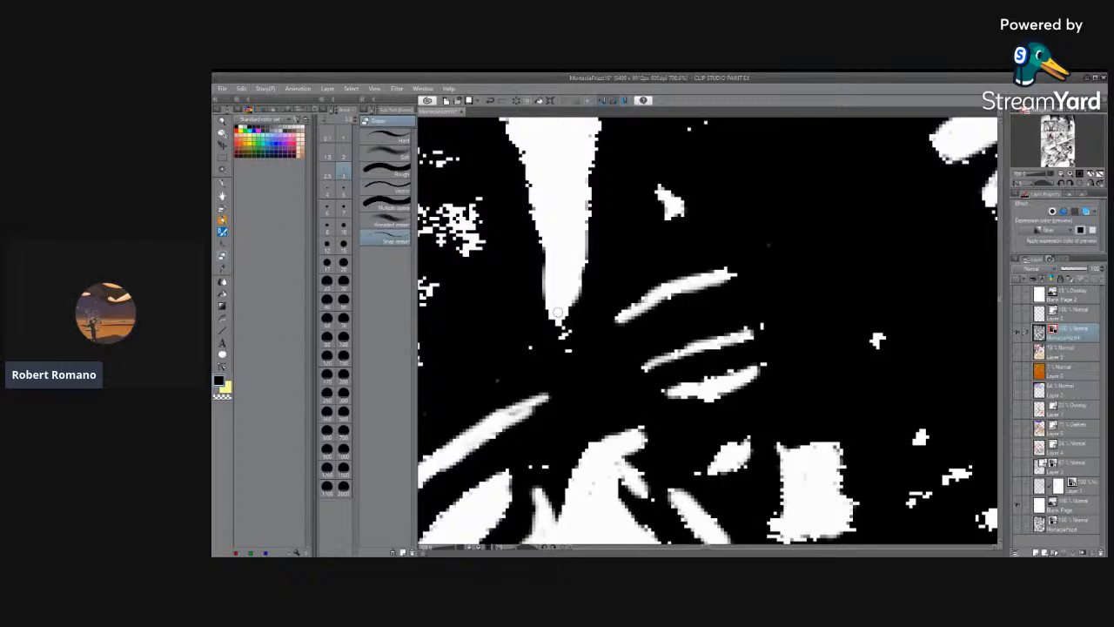
pyautogui.moveTo(557, 314); pyautogui.dragTo(566, 347)
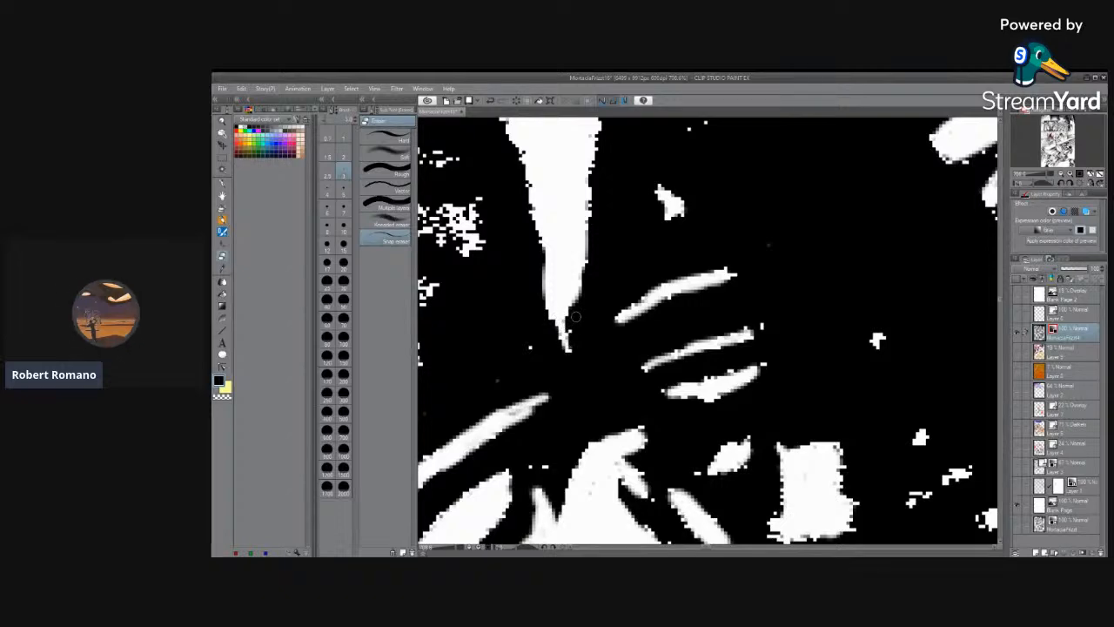
pyautogui.scroll(-5, 587, 273)
pyautogui.scroll(-3, 587, 273)
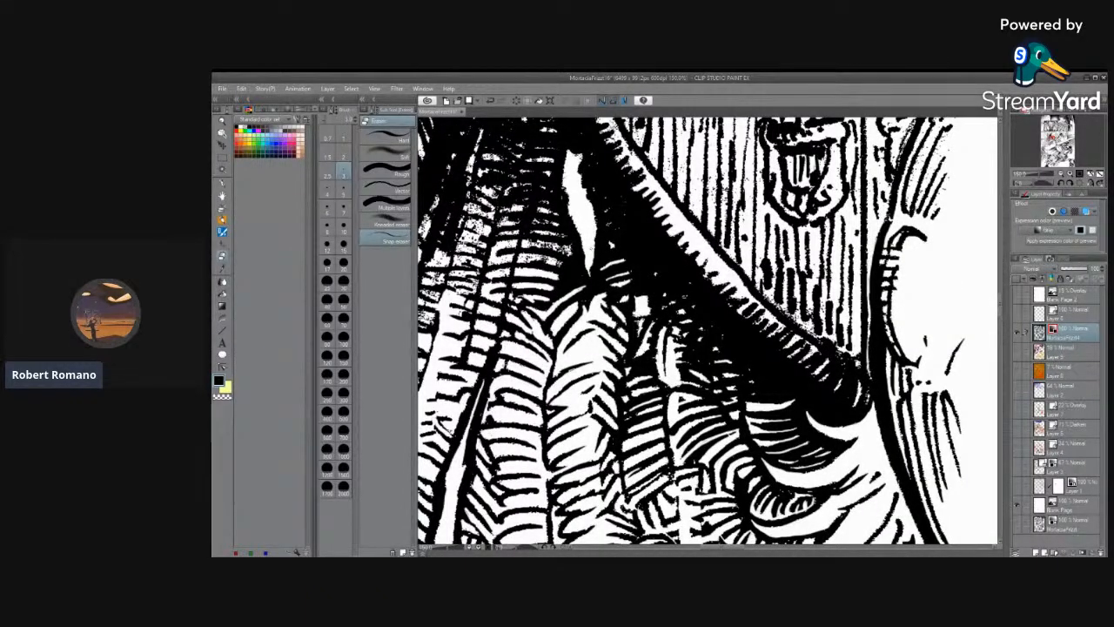
# Erase the specks between the wing's lower outer edge and the wood-grain lines below the shield with the eraser at size 8.
pyautogui.press('p')
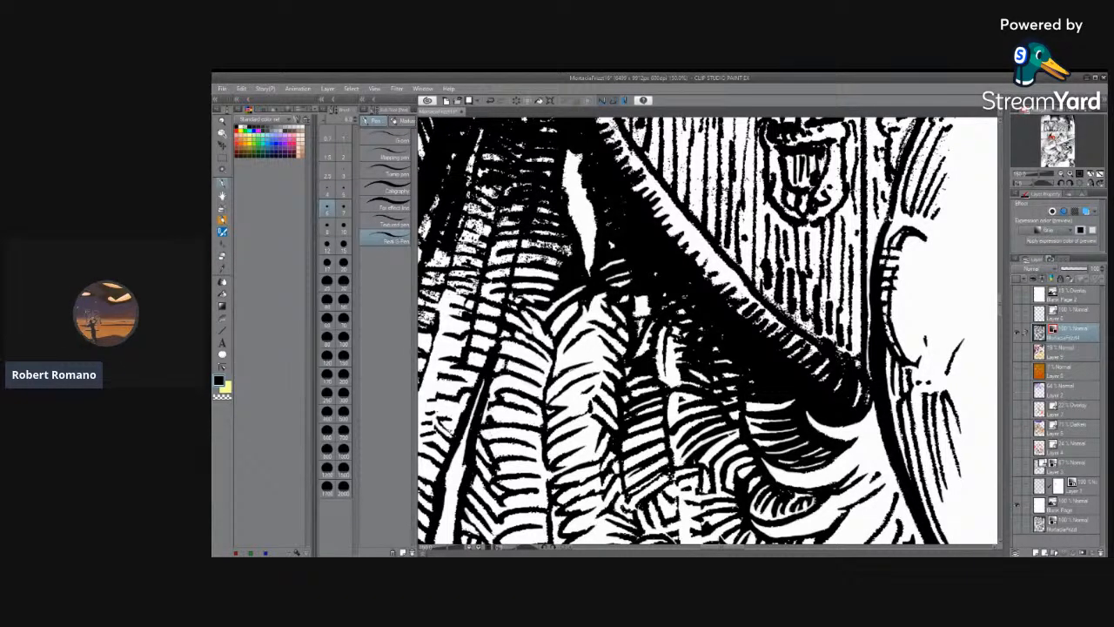
pyautogui.click(230, 251)
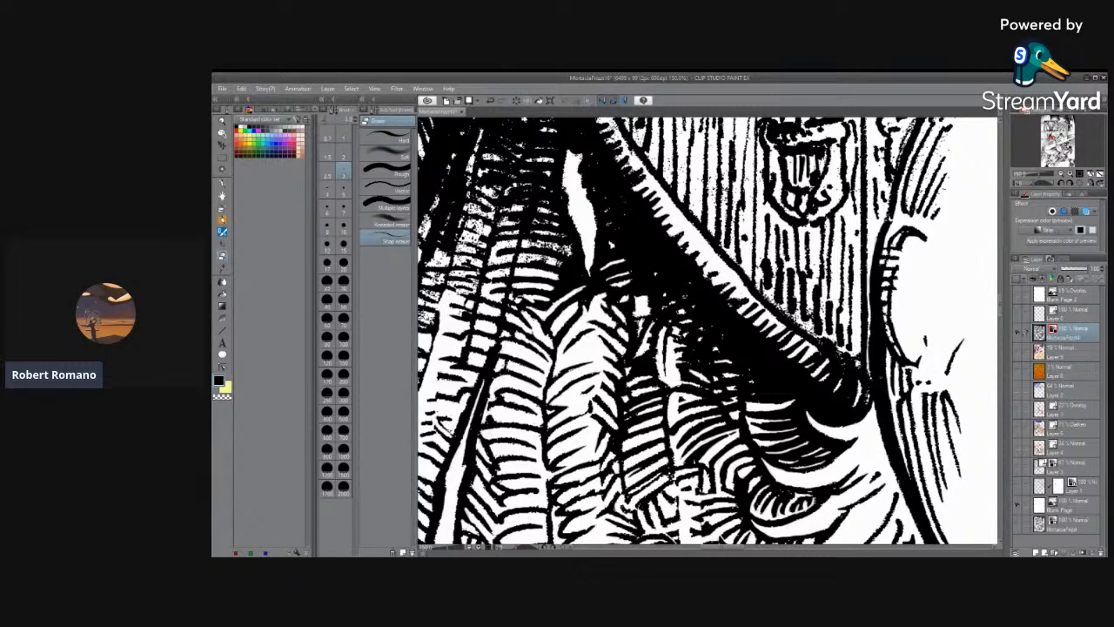
pyautogui.click(329, 222)
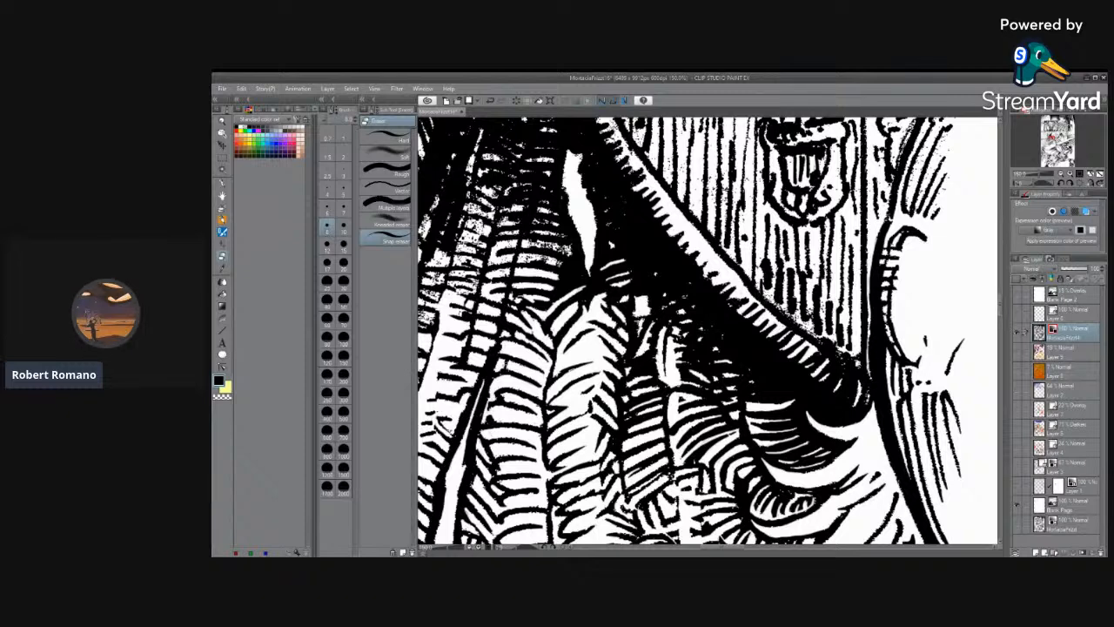
pyautogui.moveTo(767, 297); pyautogui.dragTo(819, 337)
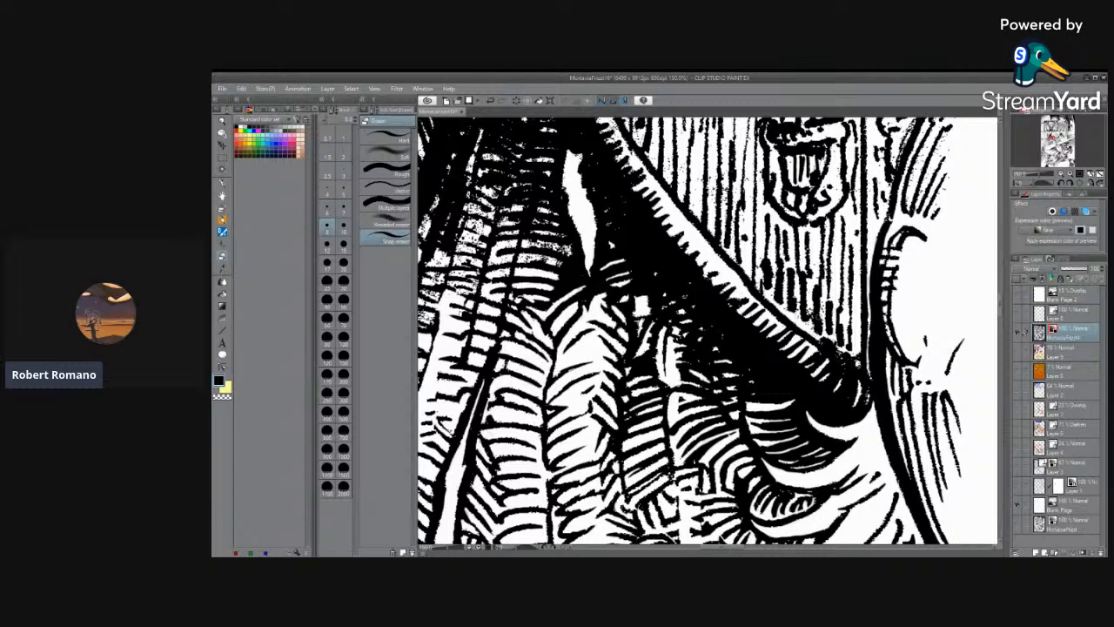
pyautogui.moveTo(797, 291); pyautogui.dragTo(797, 318)
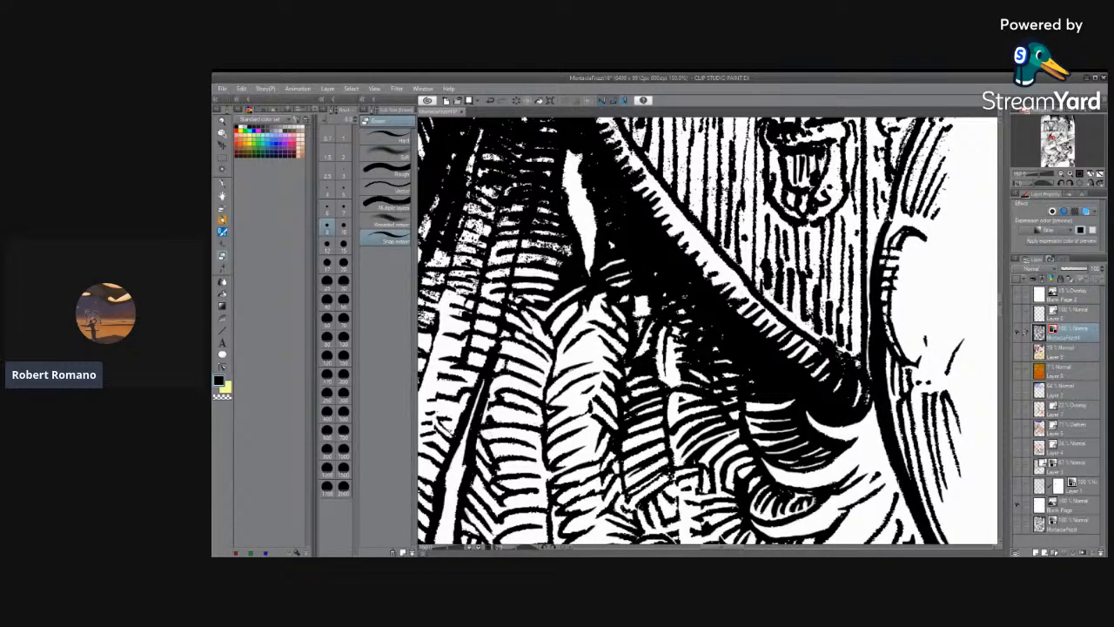
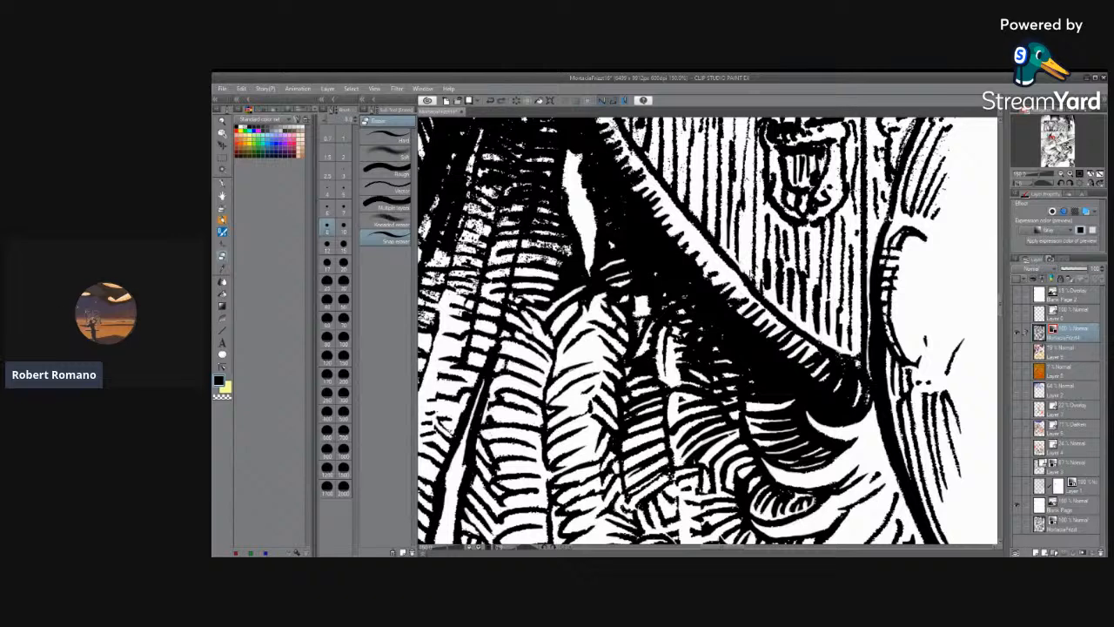
# Erase the specks between the ladder-like hatch lines beside the long white sliver's lower half with the eraser at size 5.
pyautogui.moveTo(739, 232); pyautogui.dragTo(732, 273)
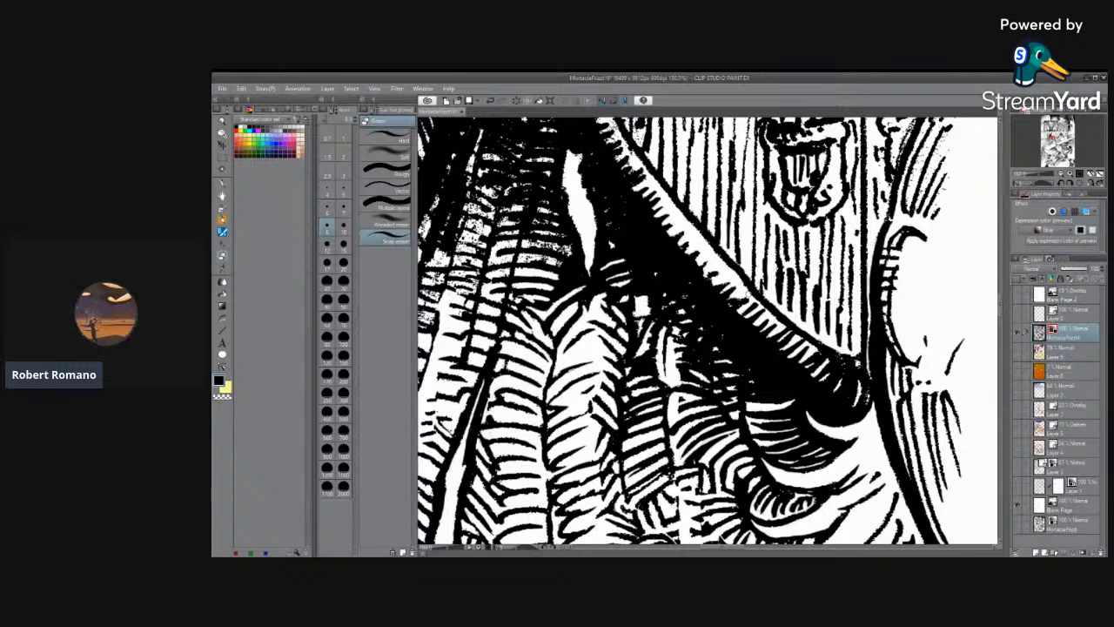
pyautogui.click(224, 184)
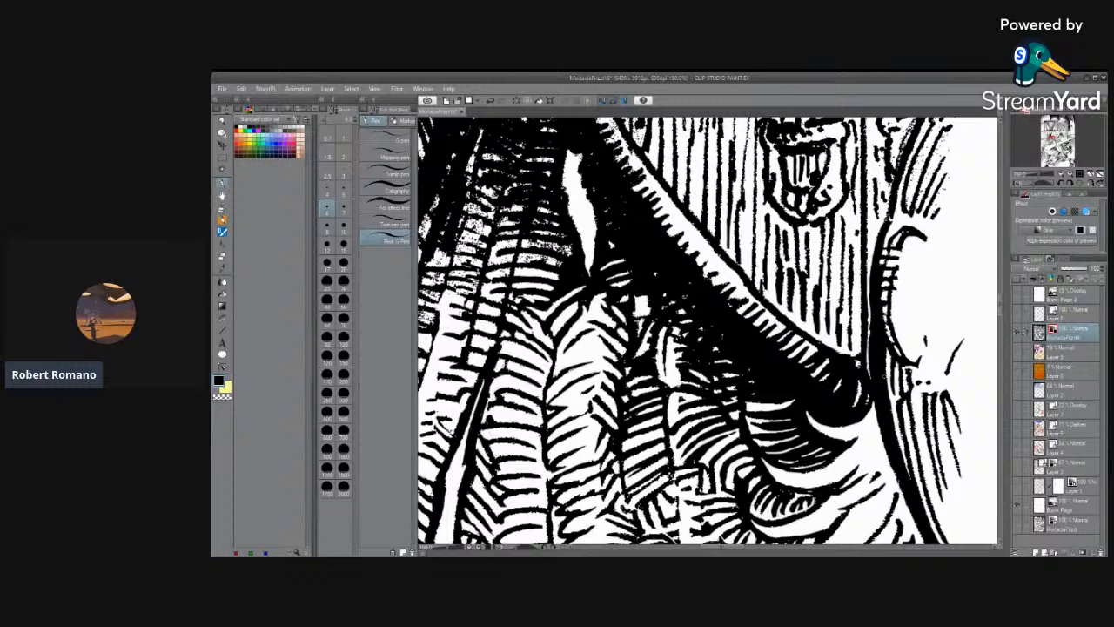
pyautogui.press('e')
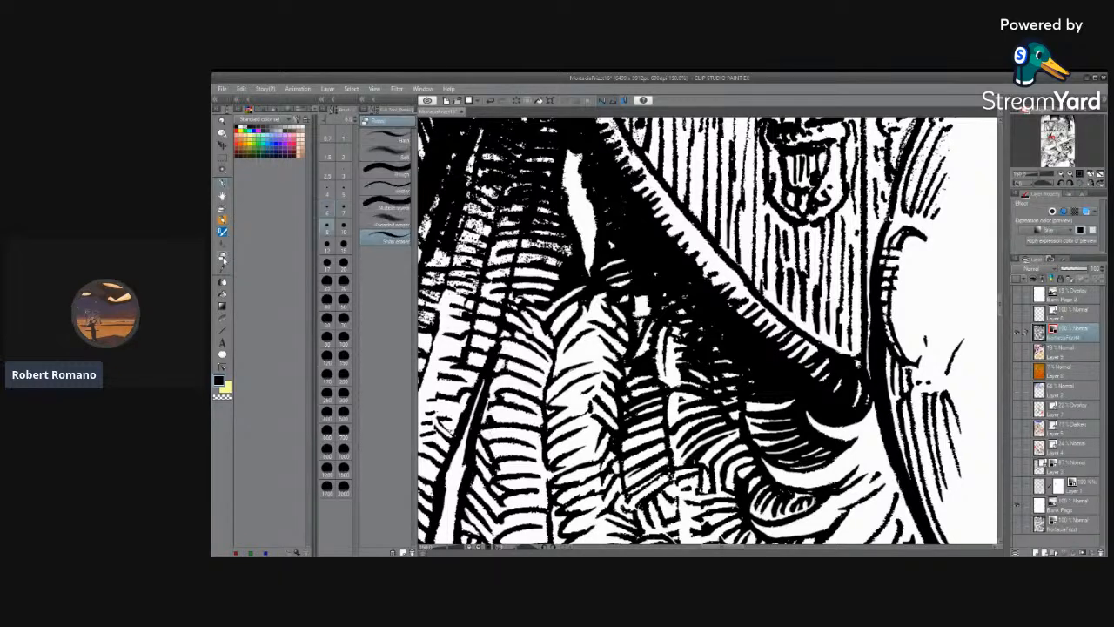
pyautogui.click(346, 170)
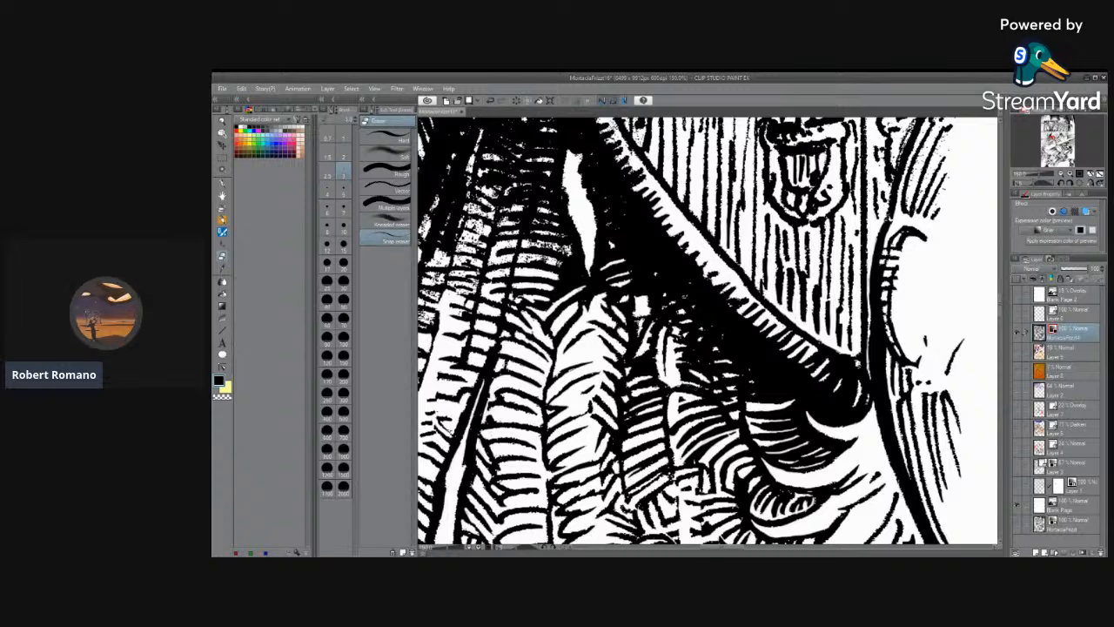
pyautogui.click(334, 240)
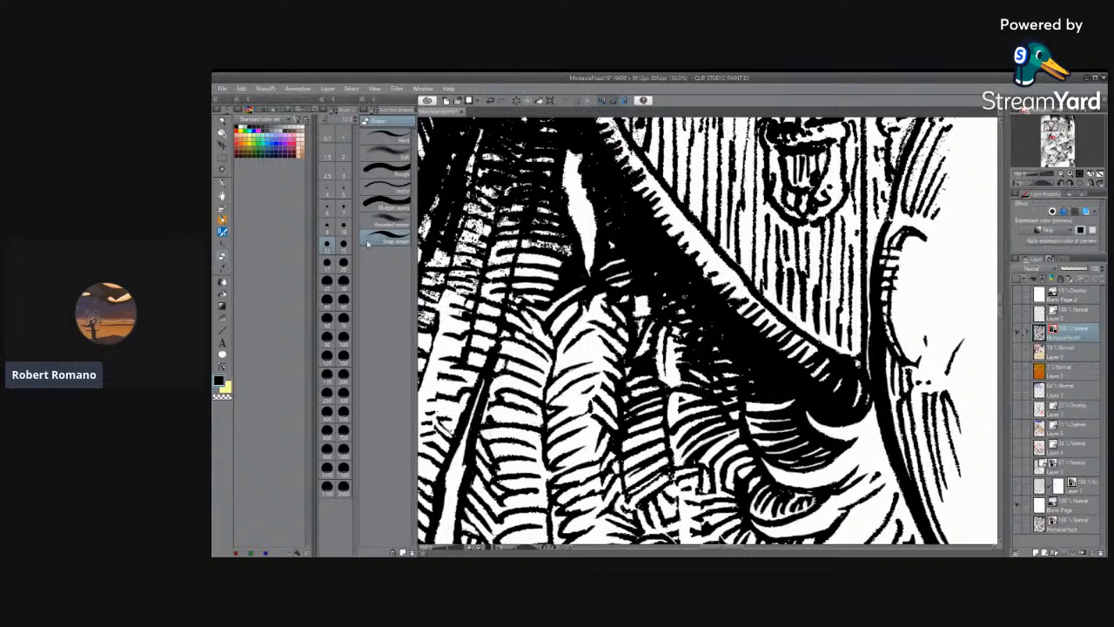
pyautogui.click(348, 187)
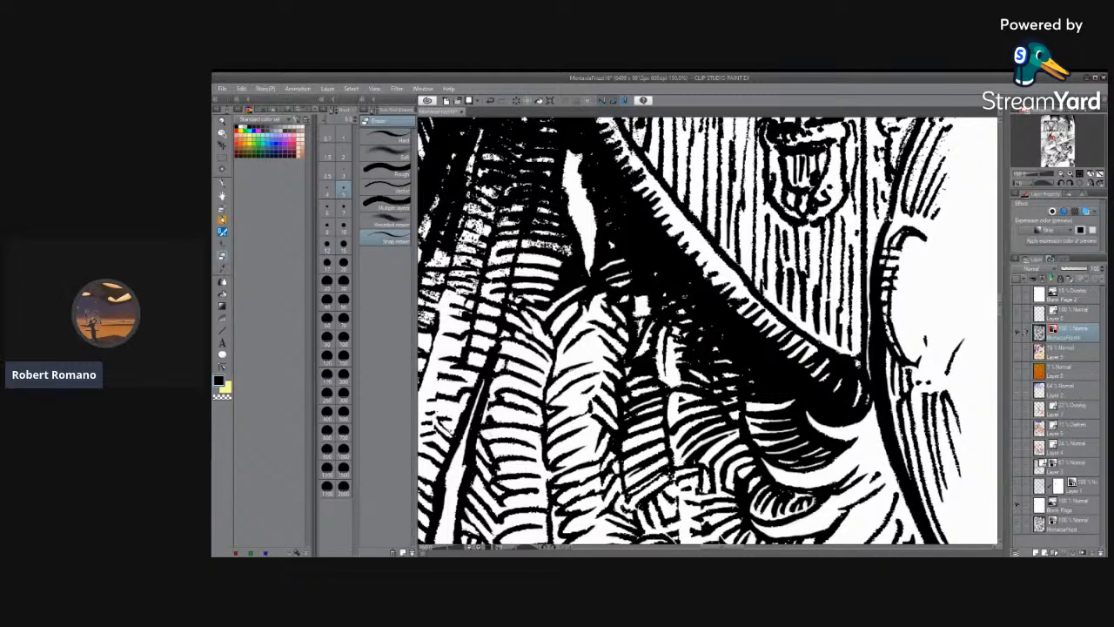
pyautogui.moveTo(545, 246)
pyautogui.mouseDown()
pyautogui.moveTo(531, 247)
pyautogui.moveTo(559, 249)
pyautogui.mouseUp()
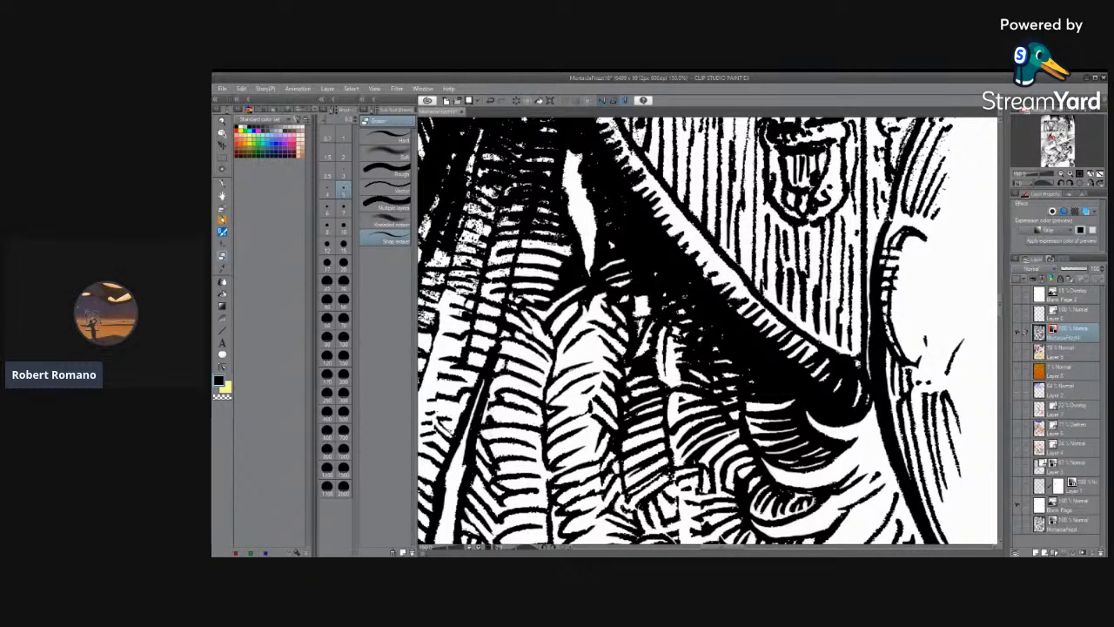
pyautogui.moveTo(557, 247)
pyautogui.mouseDown()
pyautogui.moveTo(532, 243)
pyautogui.moveTo(563, 248)
pyautogui.mouseUp()
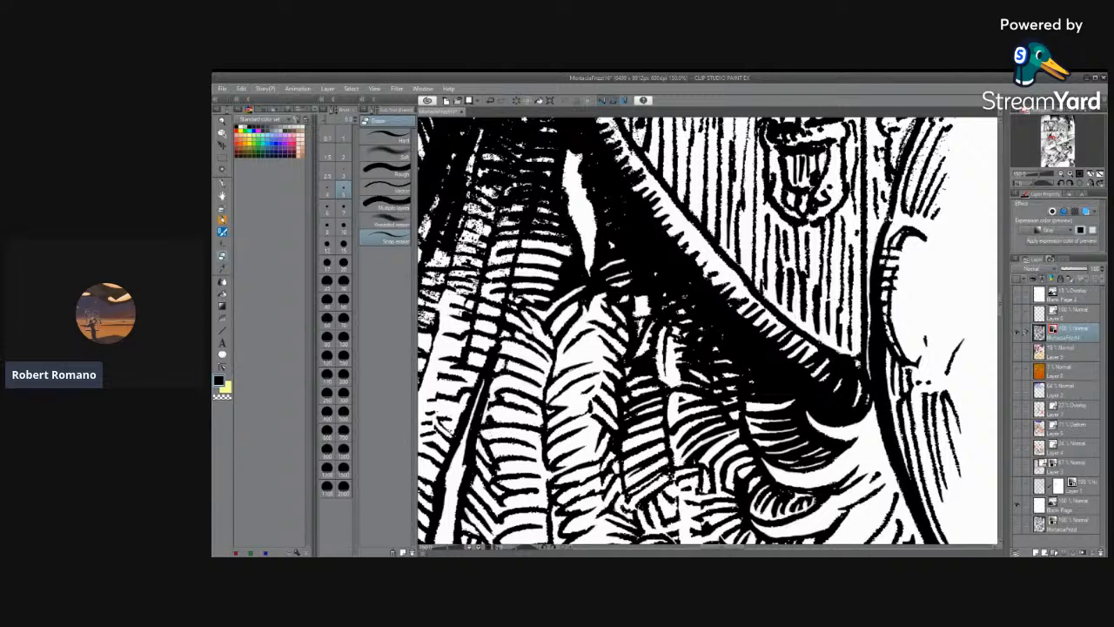
pyautogui.moveTo(571, 254); pyautogui.dragTo(569, 245)
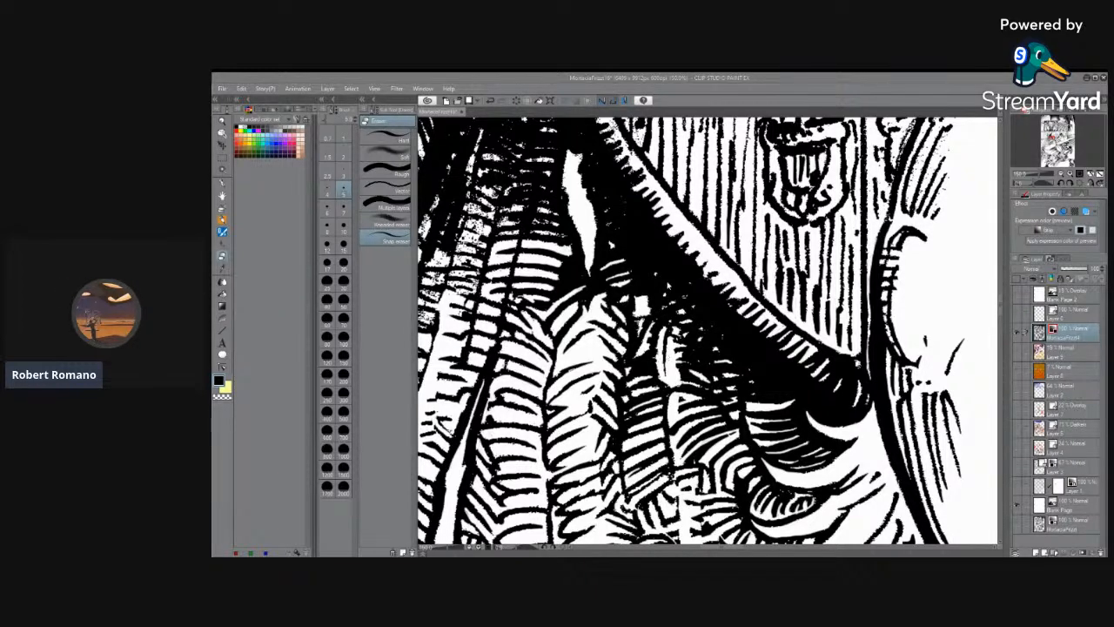
# Clean the speckled feather rows and crossed hatching on the inner side of the long white sliver, using the eraser at sizes 8 and 5.
pyautogui.scroll(-3, 522, 250)
pyautogui.scroll(-4, 522, 205)
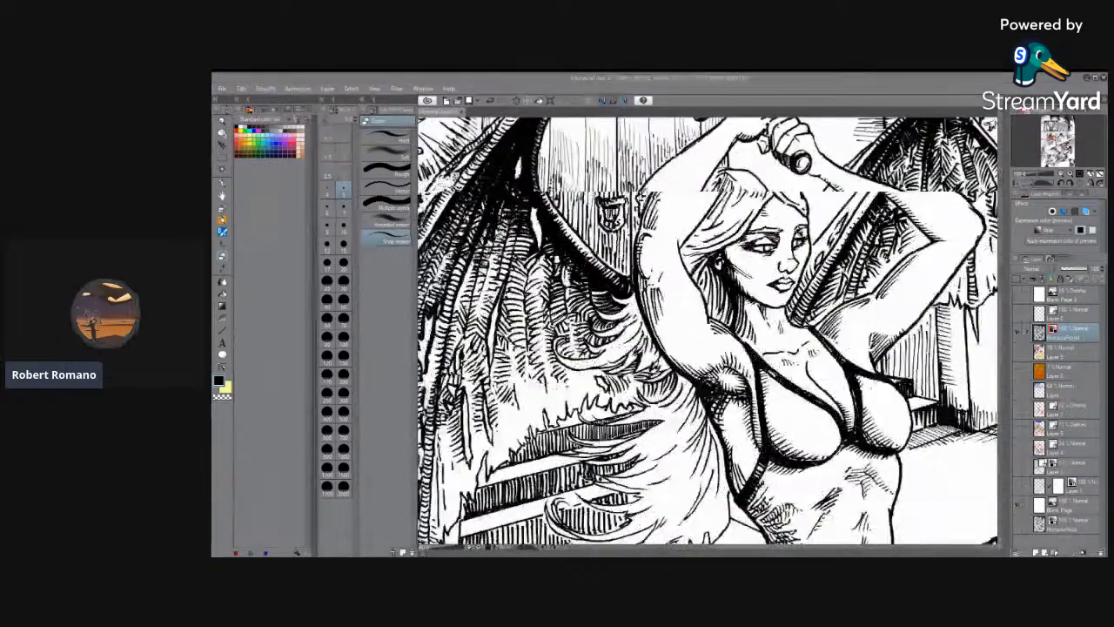
pyautogui.scroll(2, 522, 205)
pyautogui.scroll(5, 498, 210)
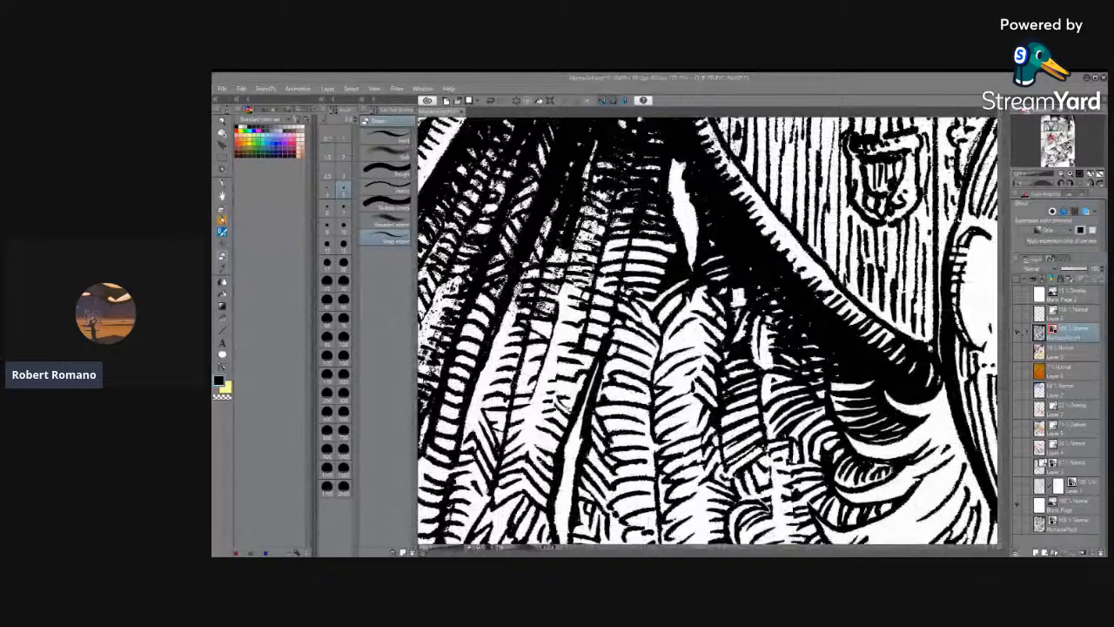
pyautogui.scroll(1, 449, 216)
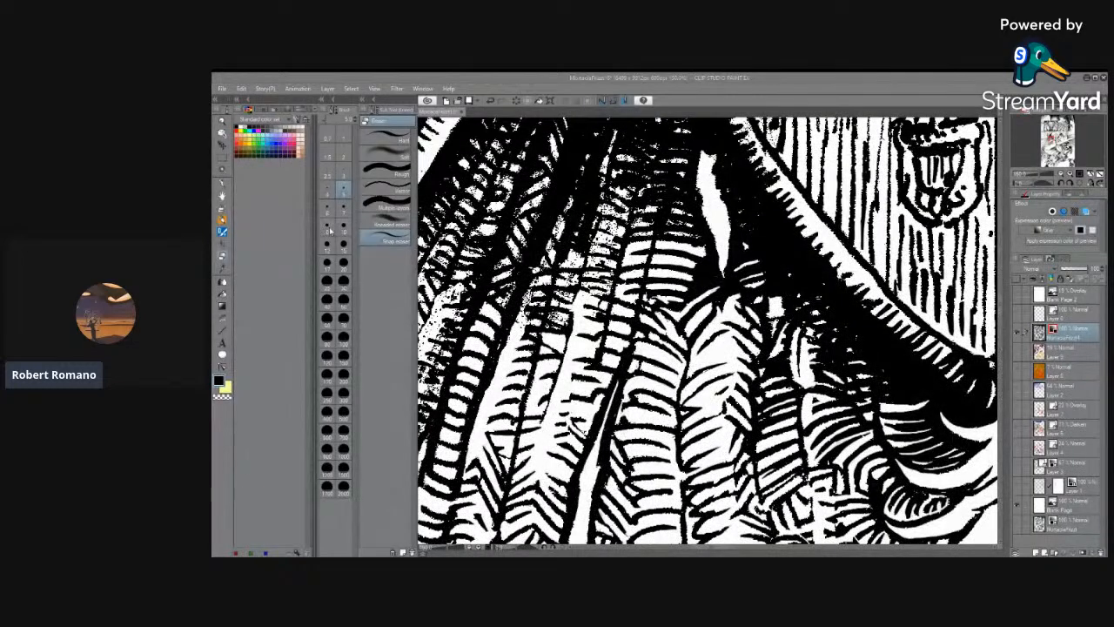
pyautogui.click(327, 226)
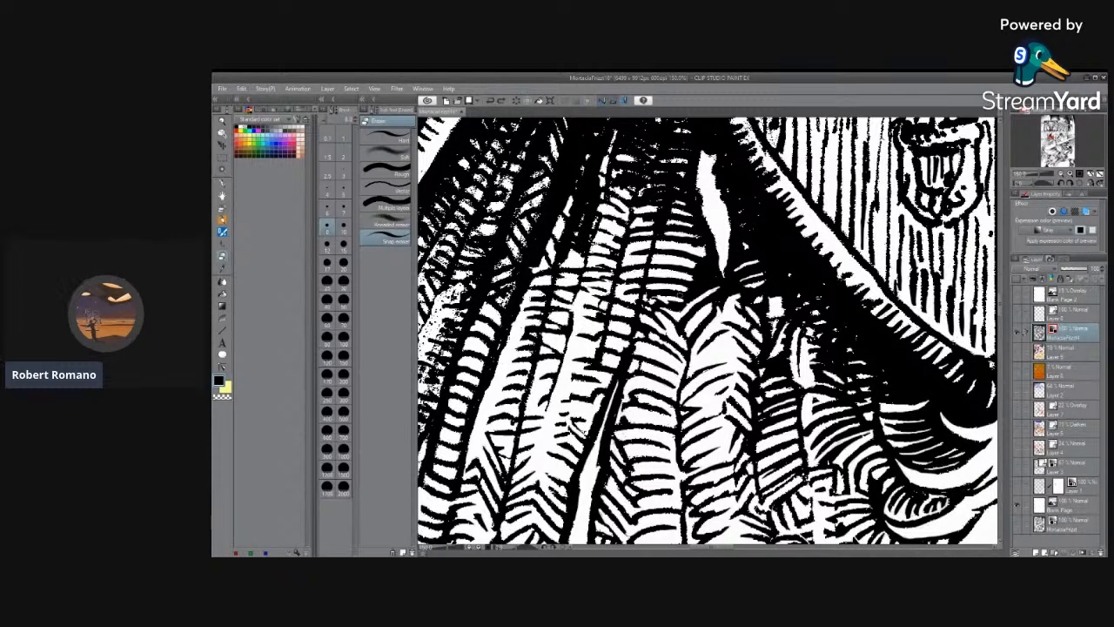
pyautogui.click(343, 188)
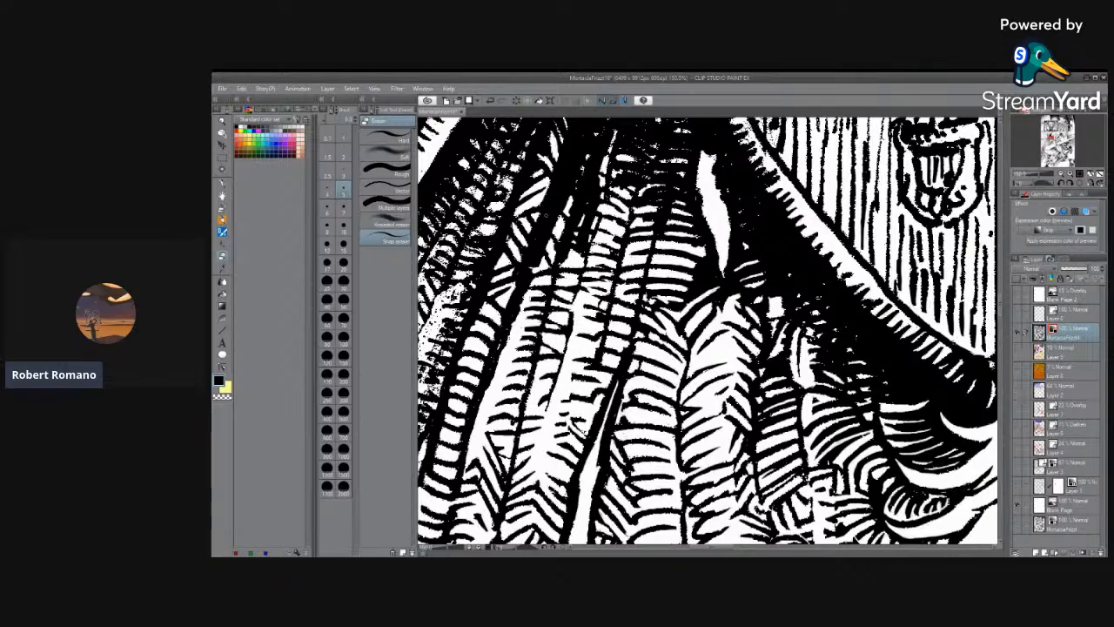
# Clear the specks from the white feather strip beside the dark diagonal band and from its lower end with the size 5 eraser.
pyautogui.scroll(-6, 707, 331)
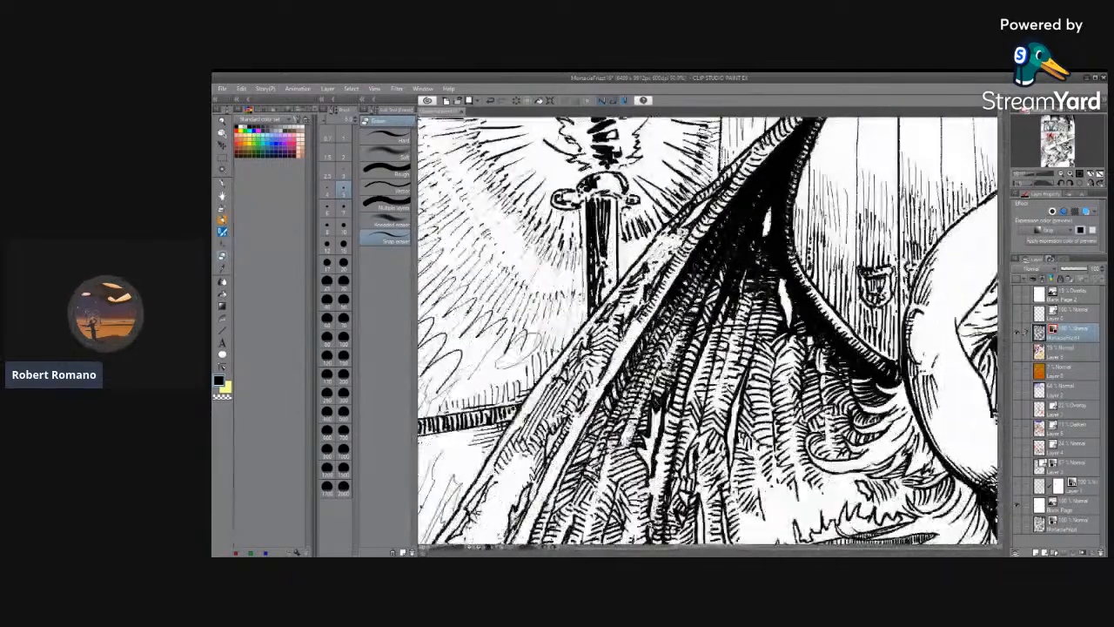
pyautogui.scroll(-2, 707, 331)
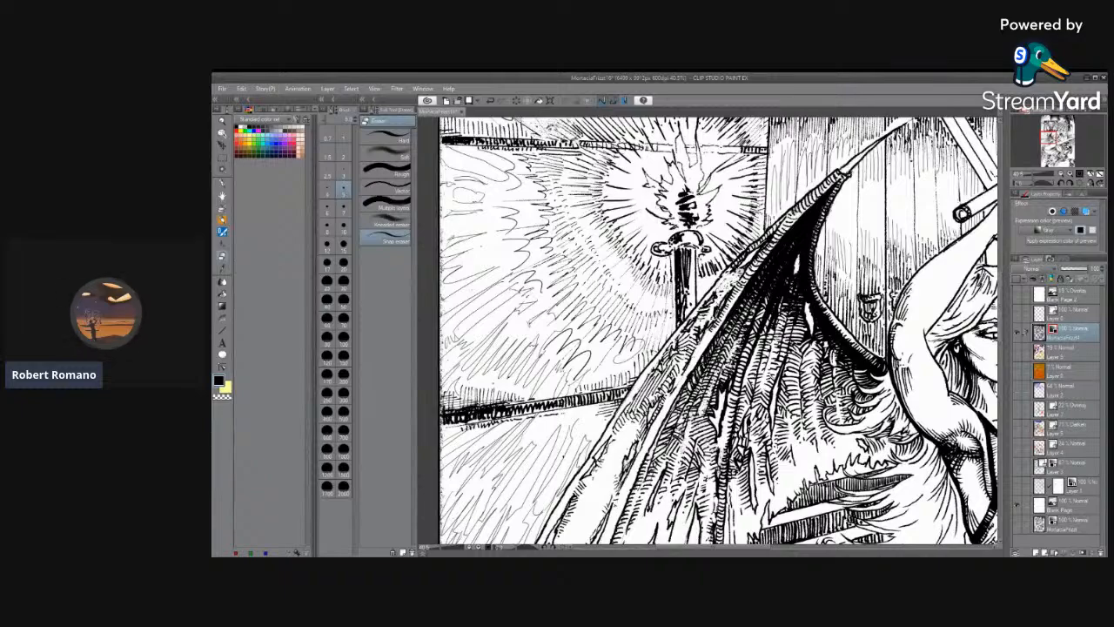
pyautogui.scroll(5, 707, 331)
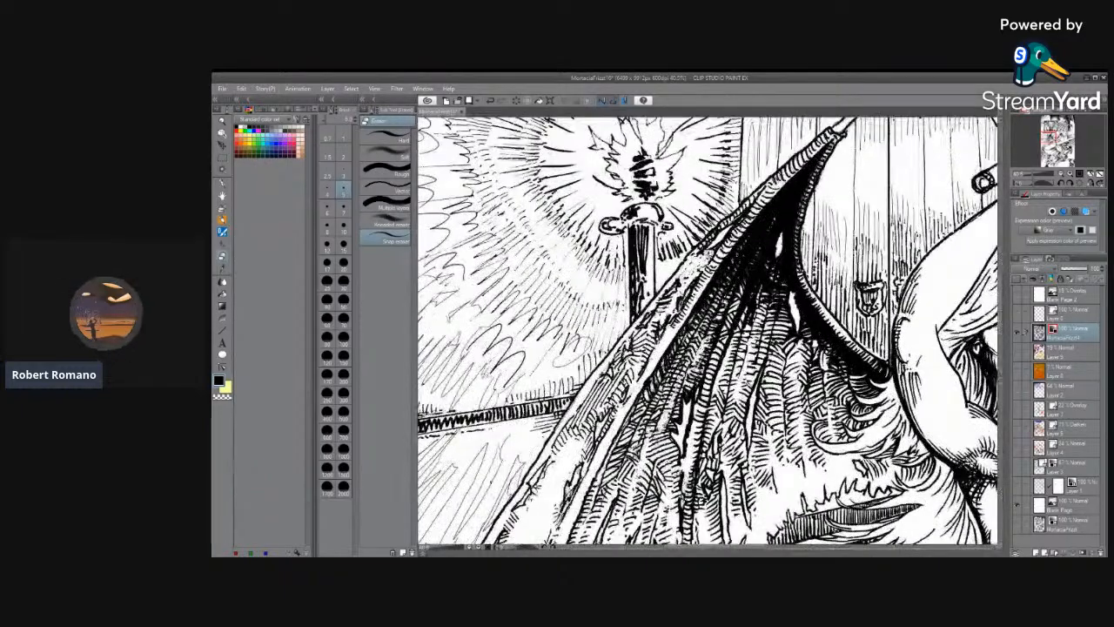
pyautogui.scroll(4, 707, 331)
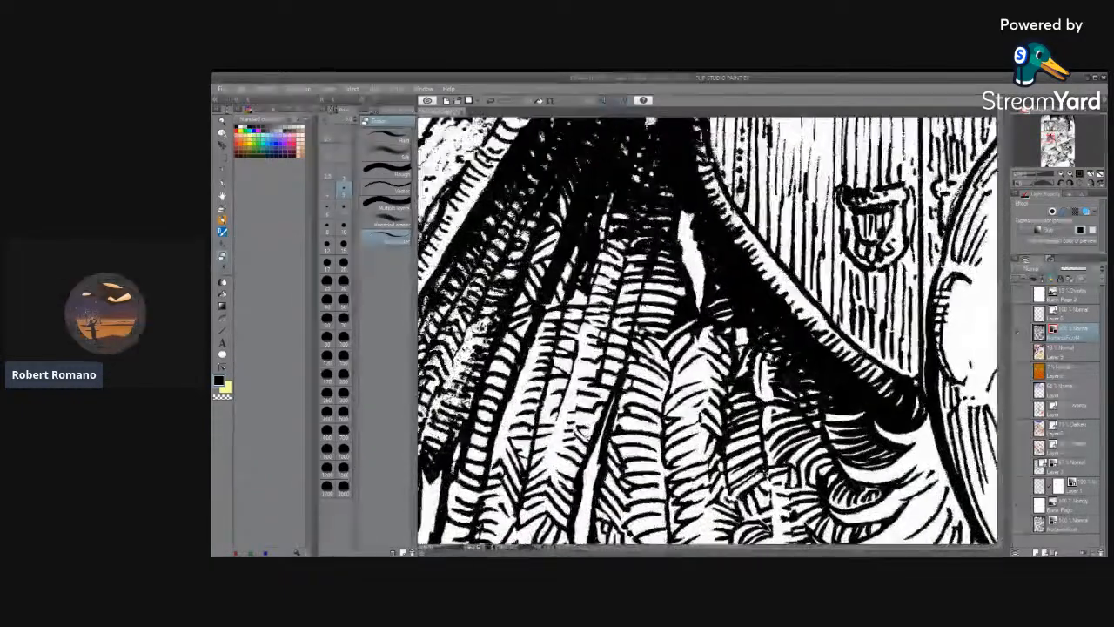
pyautogui.scroll(-1, 848, 357)
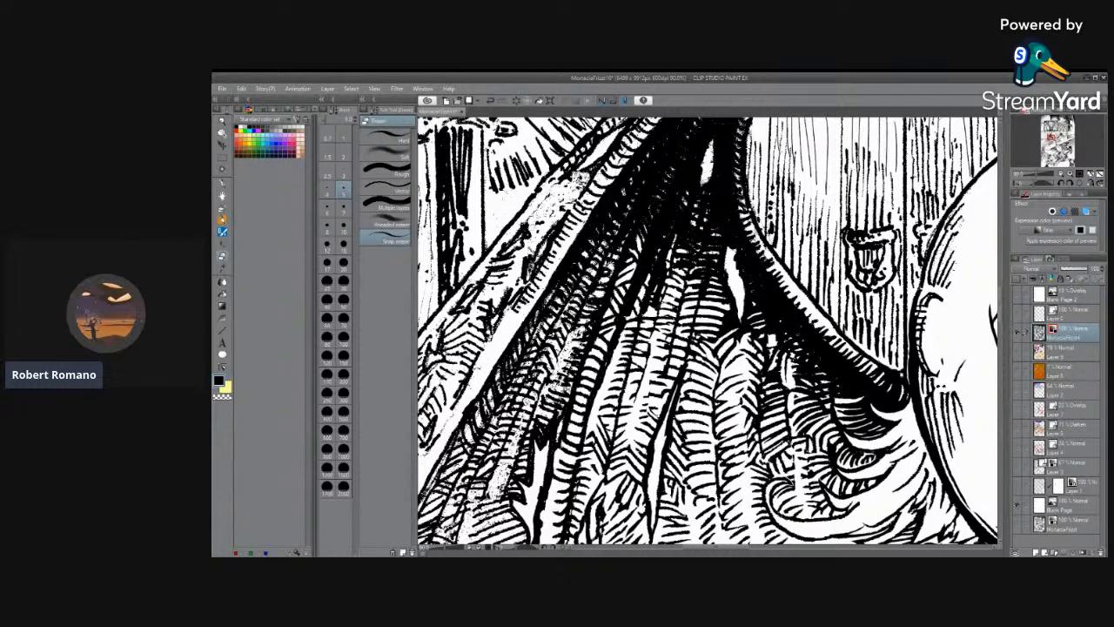
pyautogui.scroll(3, 696, 331)
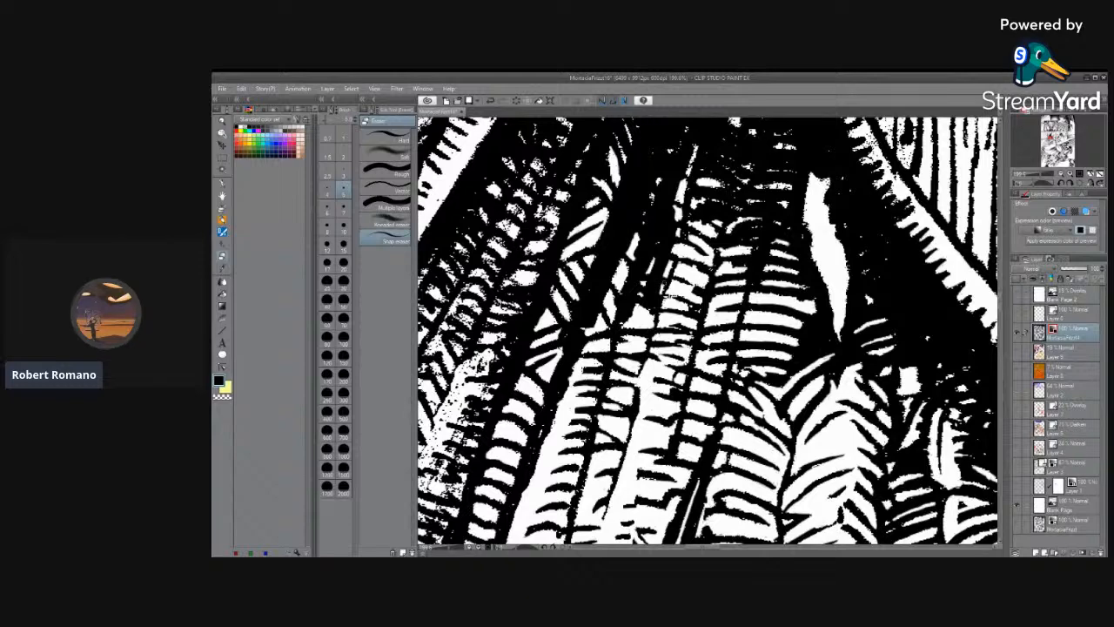
pyautogui.scroll(-2, 653, 296)
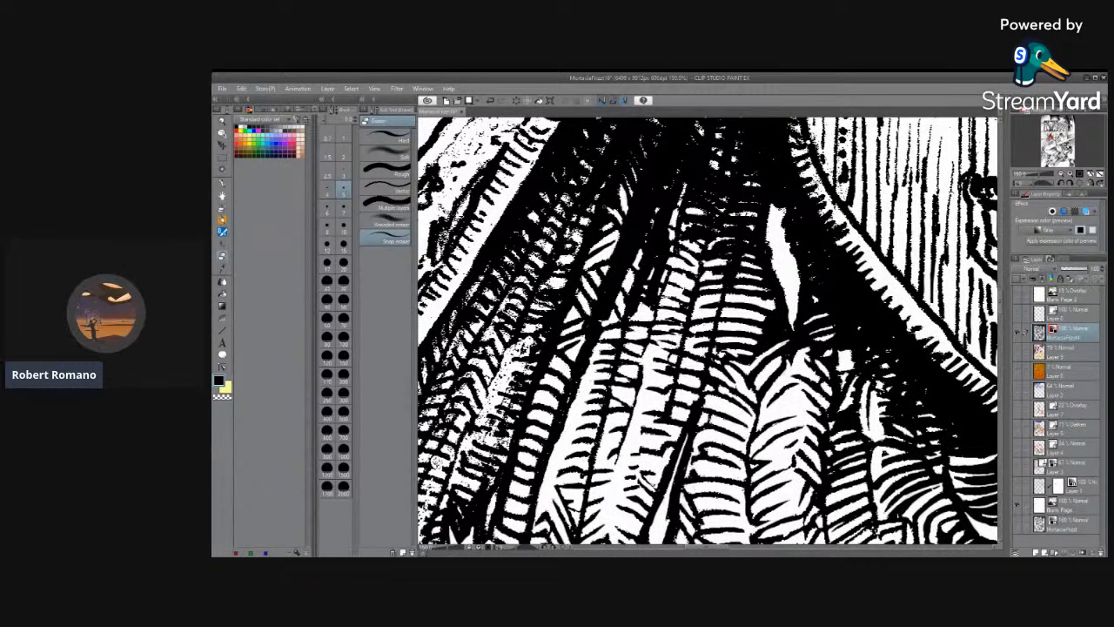
pyautogui.scroll(4, 708, 330)
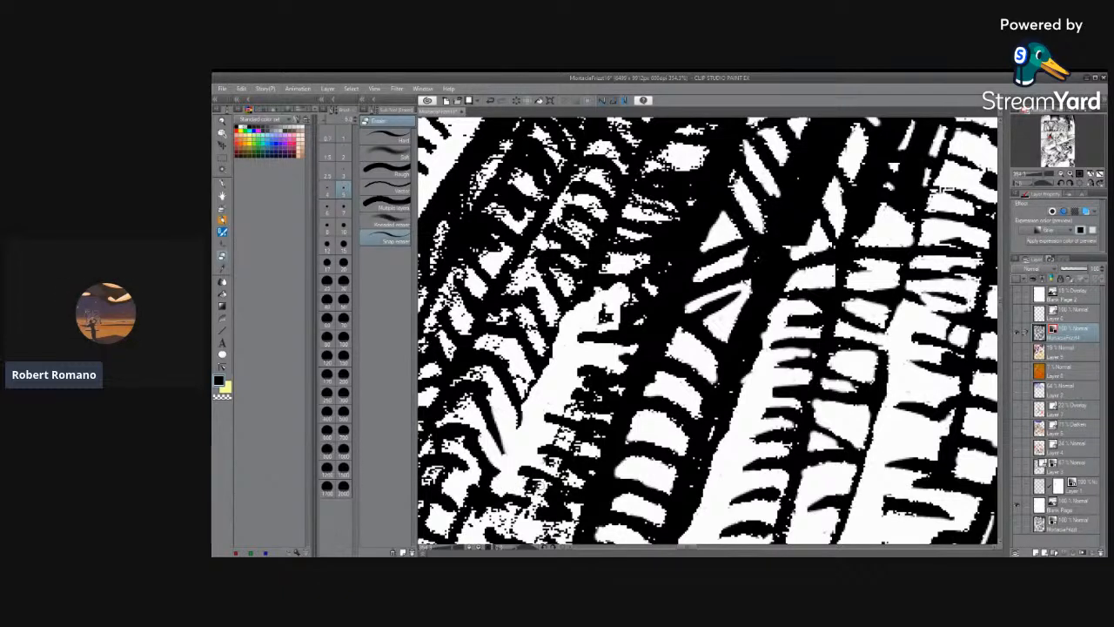
pyautogui.moveTo(538, 495)
pyautogui.mouseDown()
pyautogui.moveTo(523, 517)
pyautogui.moveTo(489, 517)
pyautogui.moveTo(520, 508)
pyautogui.moveTo(518, 496)
pyautogui.moveTo(537, 500)
pyautogui.moveTo(502, 526)
pyautogui.moveTo(524, 508)
pyautogui.moveTo(514, 528)
pyautogui.moveTo(474, 526)
pyautogui.moveTo(523, 513)
pyautogui.moveTo(557, 528)
pyautogui.moveTo(547, 529)
pyautogui.moveTo(568, 525)
pyautogui.moveTo(571, 510)
pyautogui.moveTo(573, 523)
pyautogui.moveTo(570, 511)
pyautogui.moveTo(555, 528)
pyautogui.moveTo(566, 538)
pyautogui.moveTo(538, 540)
pyautogui.mouseUp()
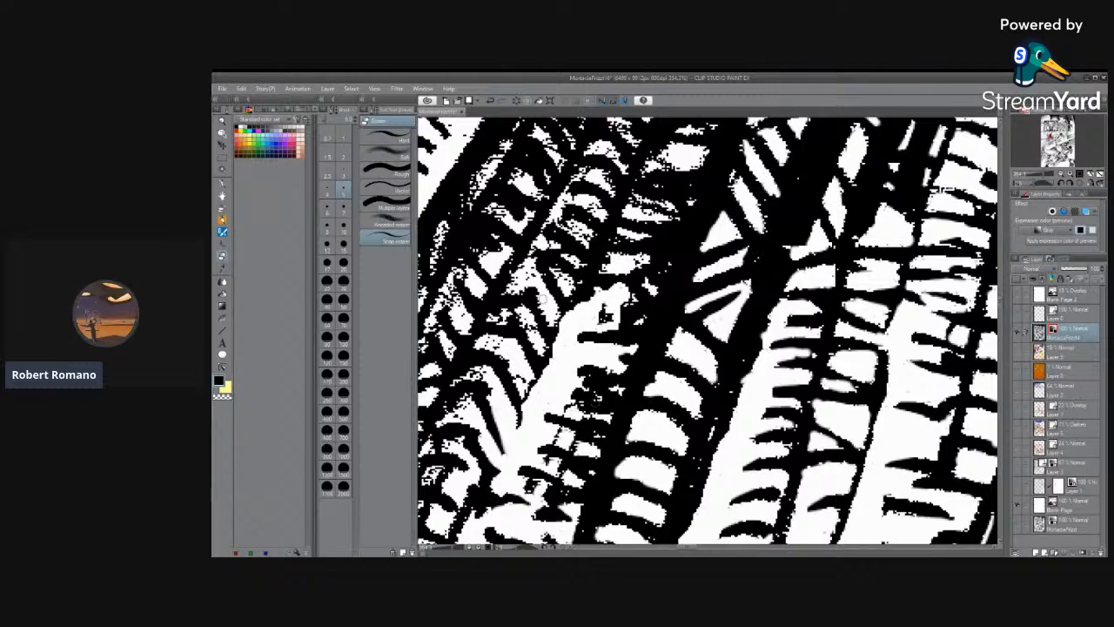
# Examine the wing's upper feather rows and its outer spar beside the sword for remaining specks.
pyautogui.scroll(-4, 854, 408)
pyautogui.scroll(-4, 853, 407)
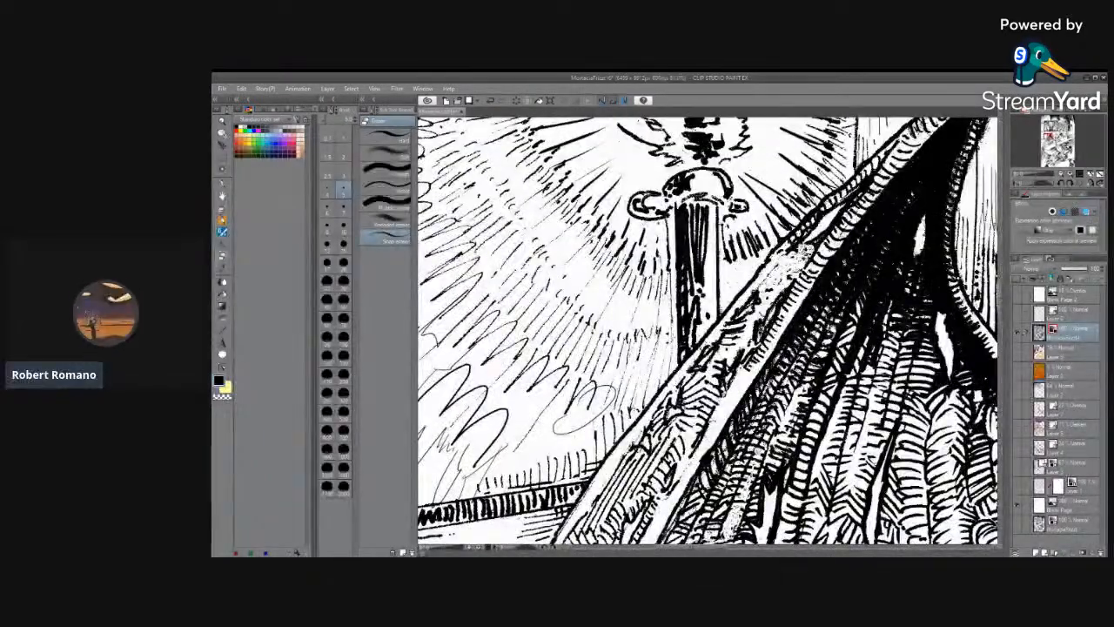
pyautogui.moveTo(718, 549)
pyautogui.mouseDown()
pyautogui.moveTo(764, 550)
pyautogui.moveTo(729, 549)
pyautogui.mouseUp()
pyautogui.scroll(-5, 813, 426)
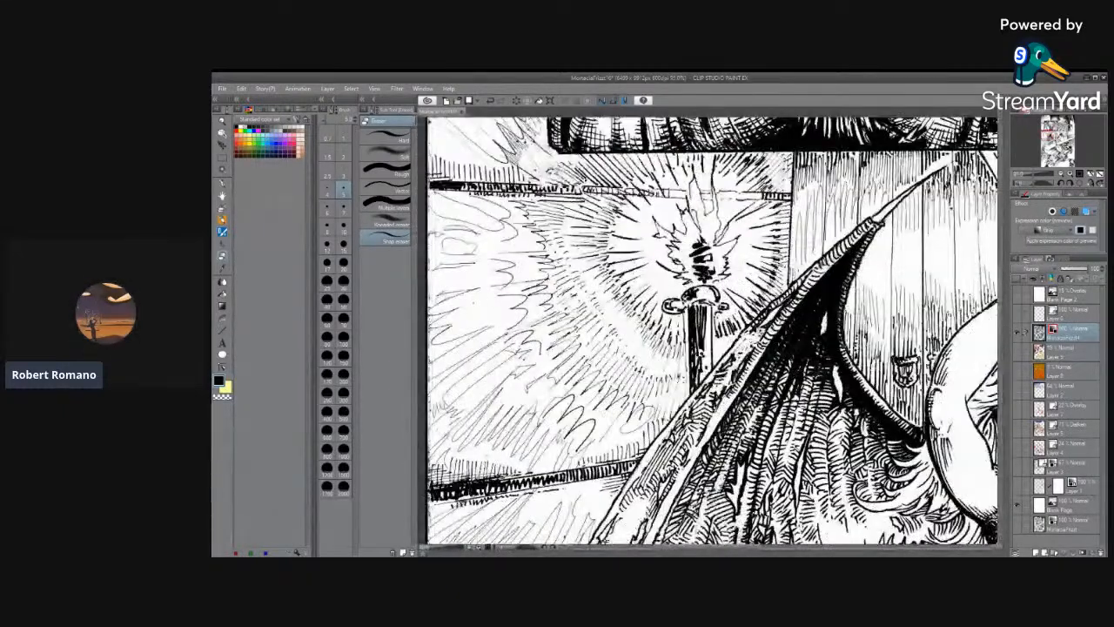
pyautogui.scroll(6, 853, 262)
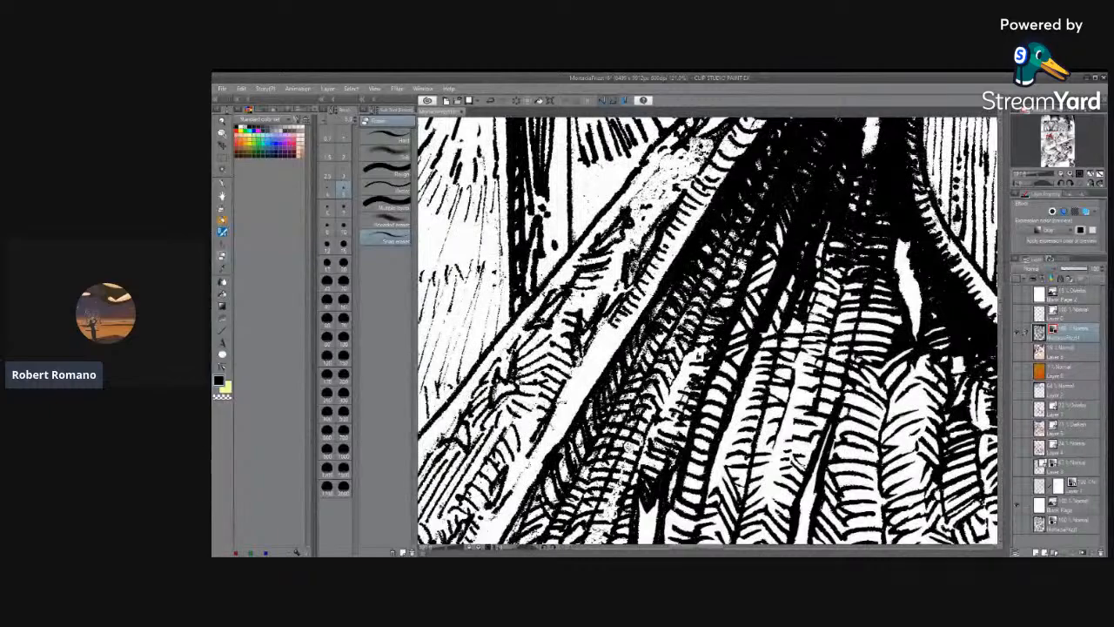
pyautogui.scroll(2, 520, 305)
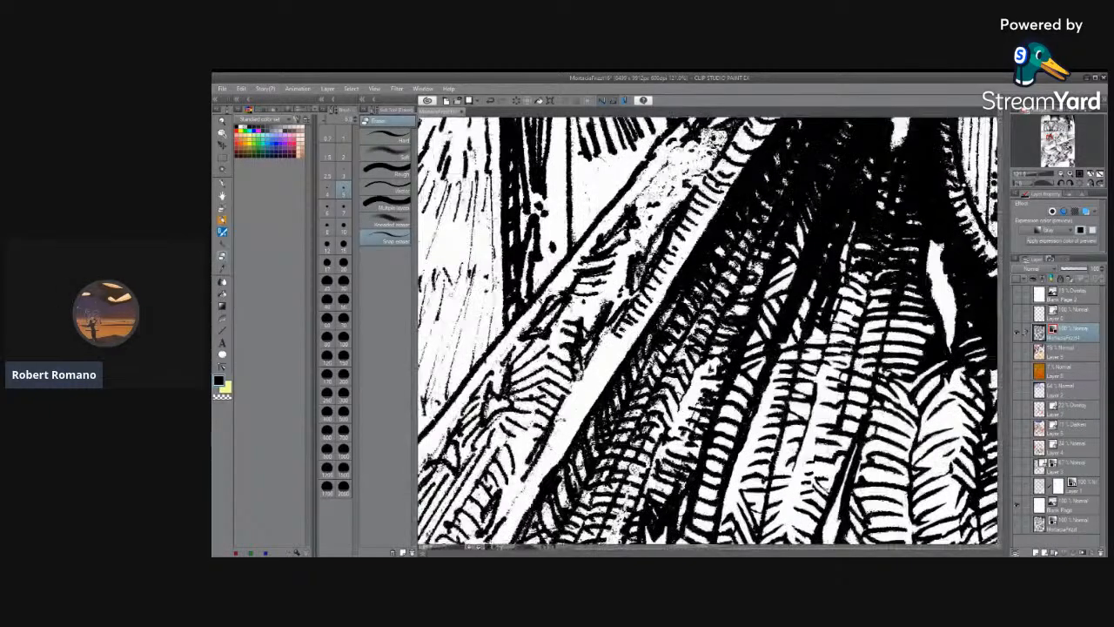
pyautogui.scroll(1, 520, 304)
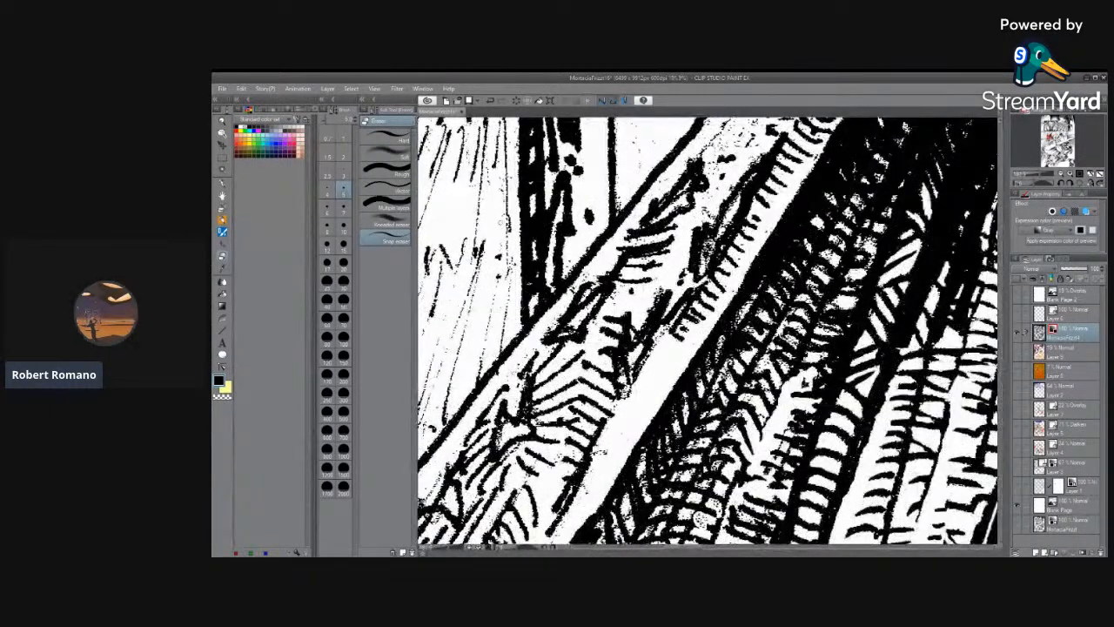
pyautogui.scroll(-2, 520, 305)
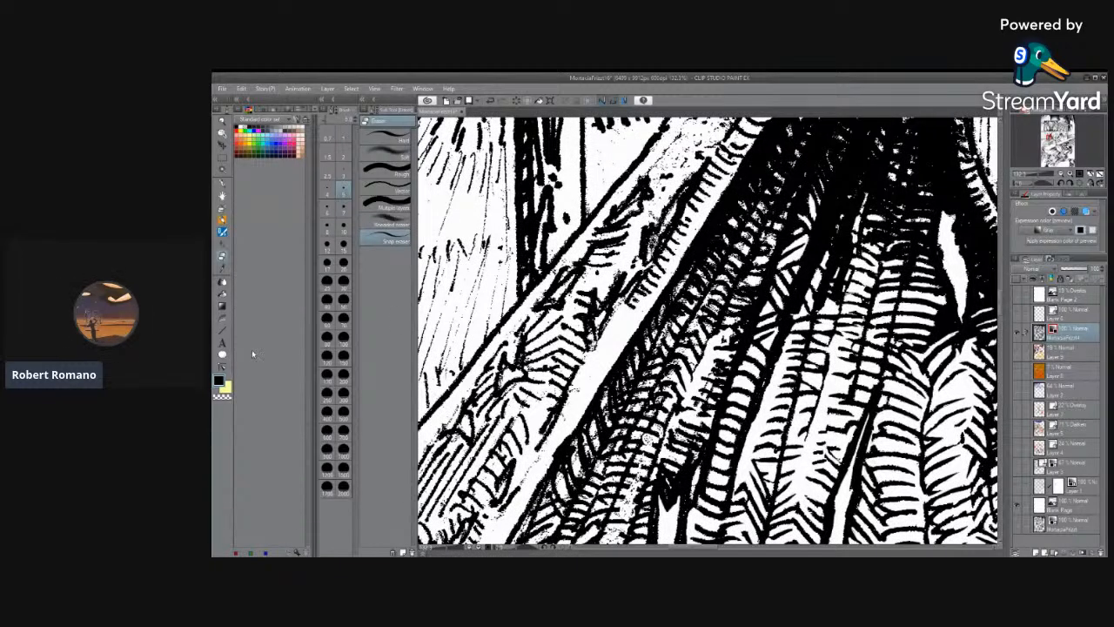
pyautogui.scroll(1, 708, 331)
pyautogui.scroll(1, 707, 331)
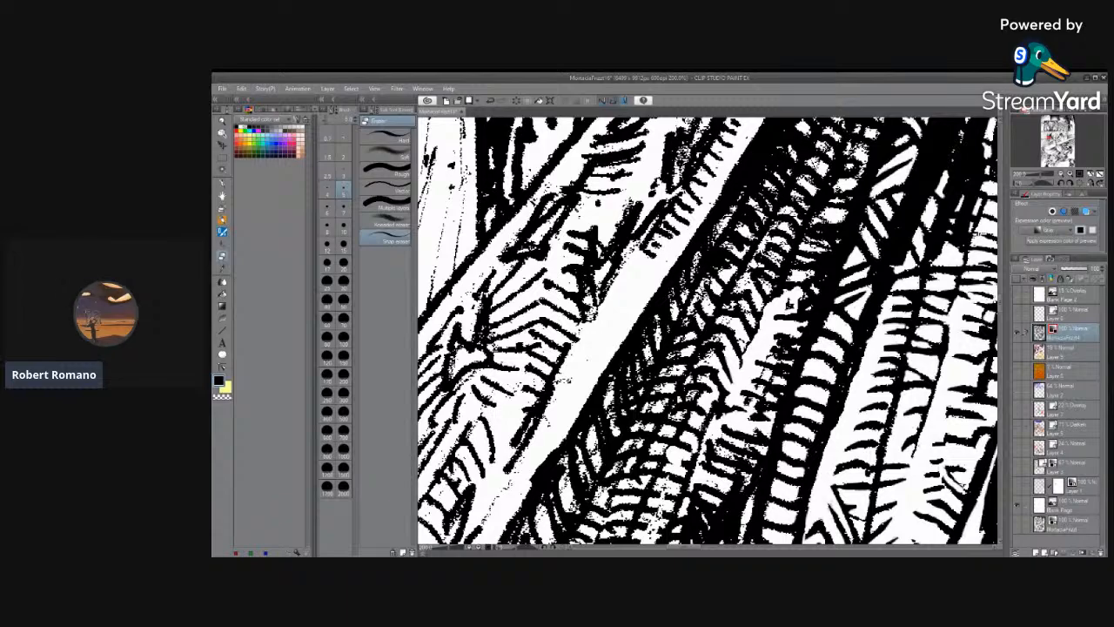
# Erase the specks from the white feather strip above and beside the fan of curved hatch lines mid-wing with the eraser at size 8.
pyautogui.hotkey('ctrl', '-')
pyautogui.hotkey('ctrl', '-')
pyautogui.hotkey('ctrl', '-')
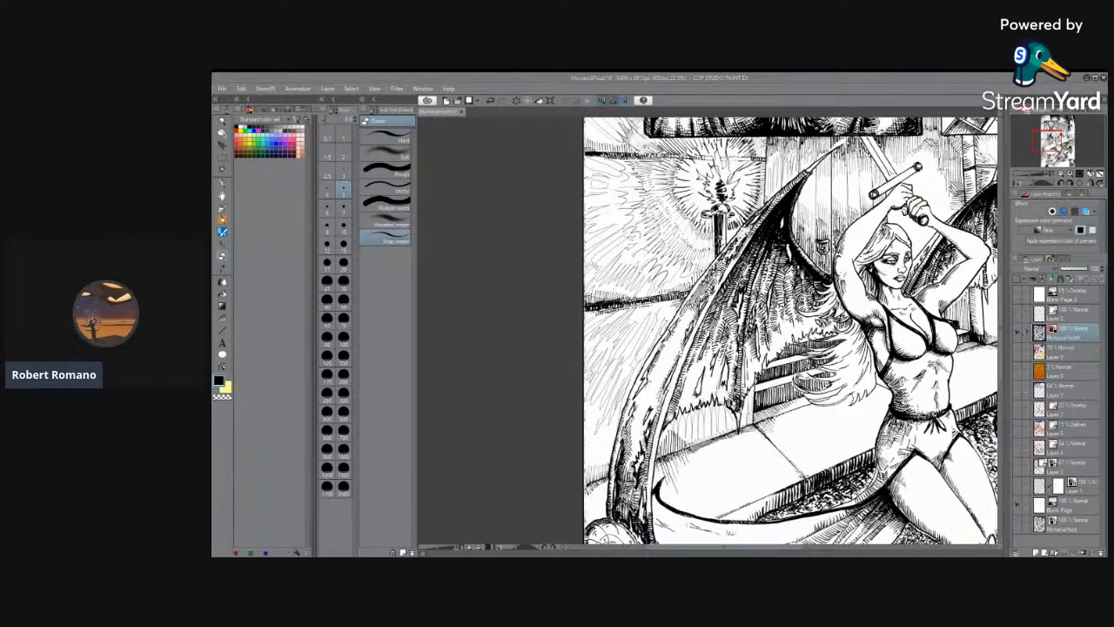
pyautogui.scroll(2, 703, 348)
pyautogui.scroll(4, 697, 348)
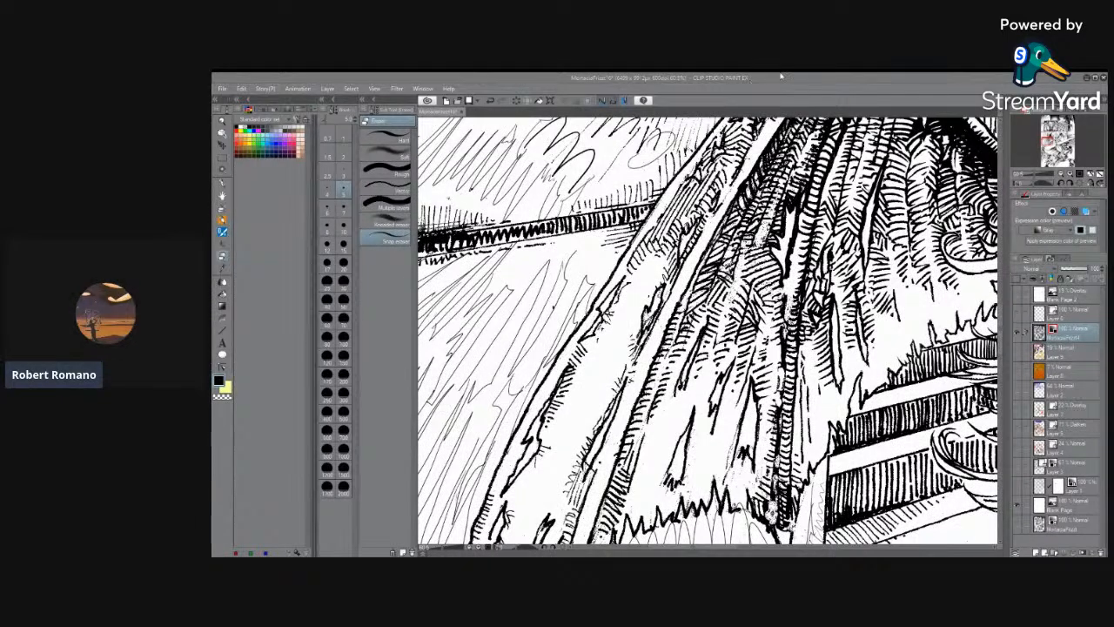
pyautogui.scroll(3, 810, 226)
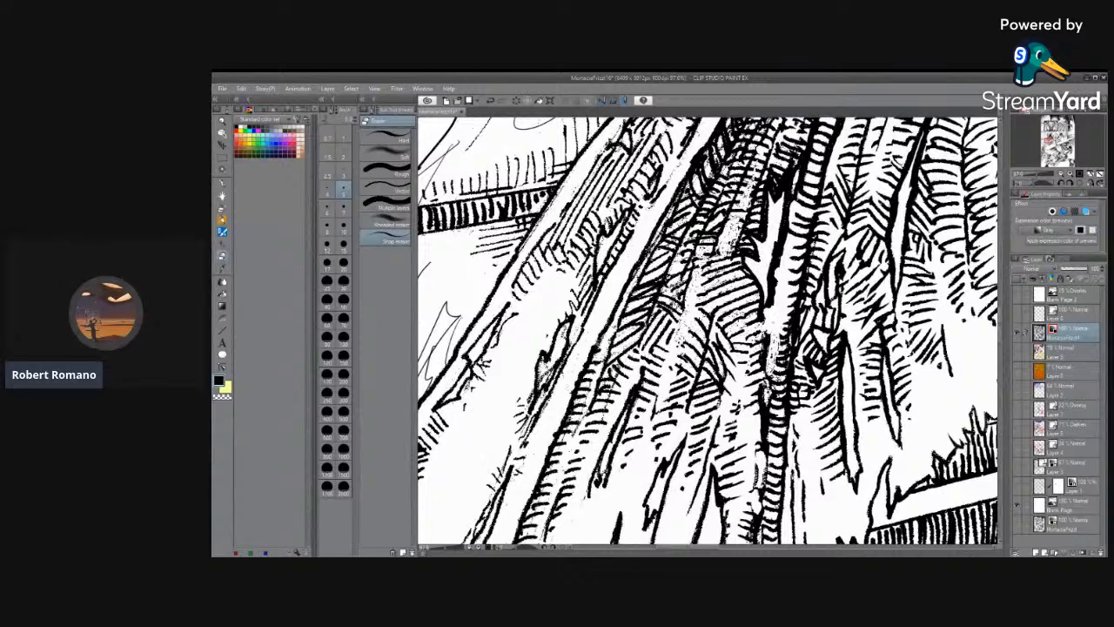
pyautogui.click(328, 225)
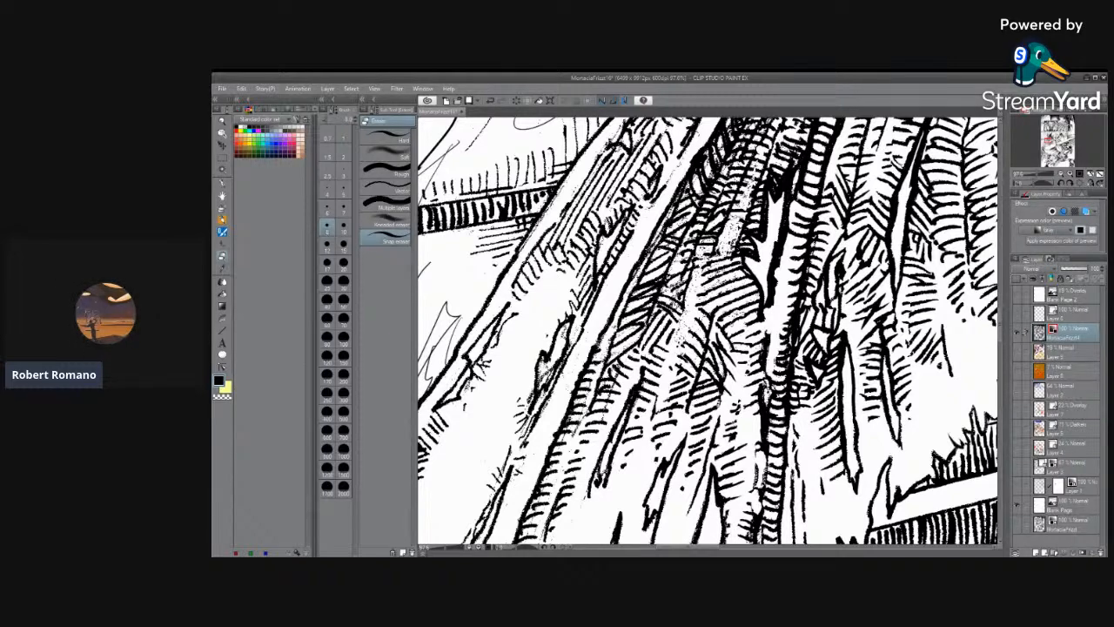
pyautogui.scroll(5, 723, 255)
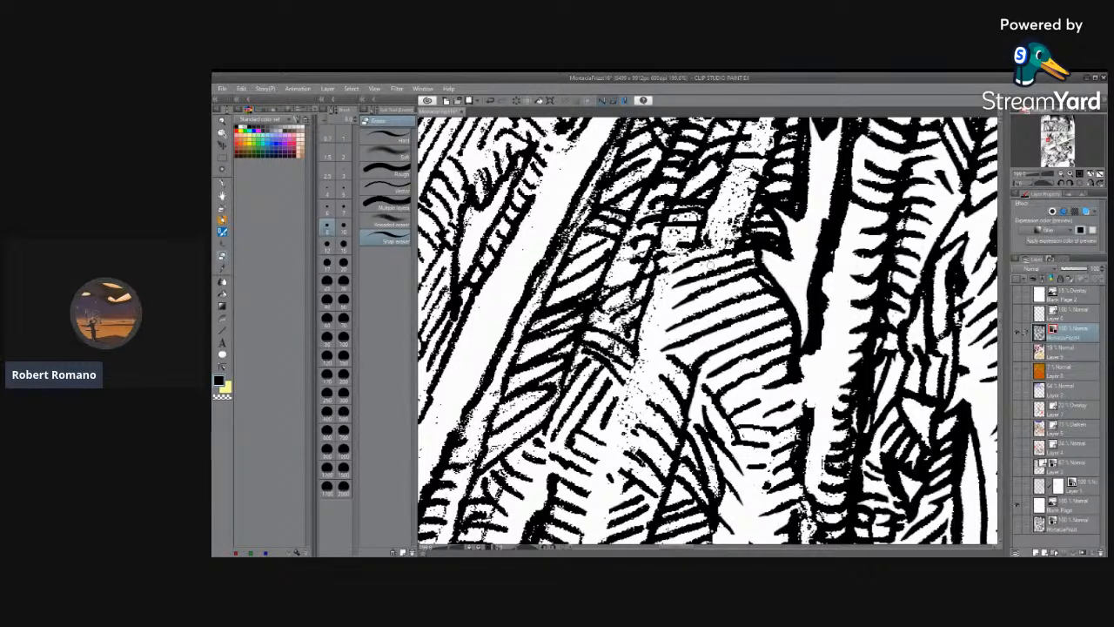
pyautogui.moveTo(679, 260)
pyautogui.mouseDown()
pyautogui.moveTo(712, 251)
pyautogui.moveTo(665, 264)
pyautogui.moveTo(659, 292)
pyautogui.mouseUp()
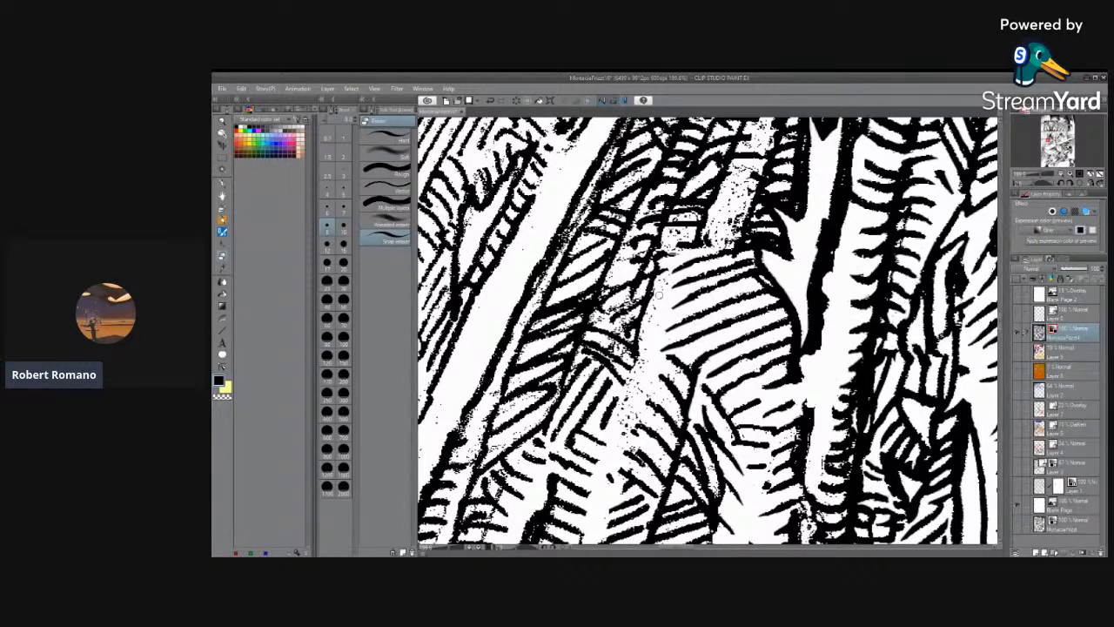
pyautogui.moveTo(659, 295)
pyautogui.mouseDown()
pyautogui.moveTo(670, 272)
pyautogui.moveTo(642, 336)
pyautogui.moveTo(640, 373)
pyautogui.moveTo(640, 359)
pyautogui.mouseUp()
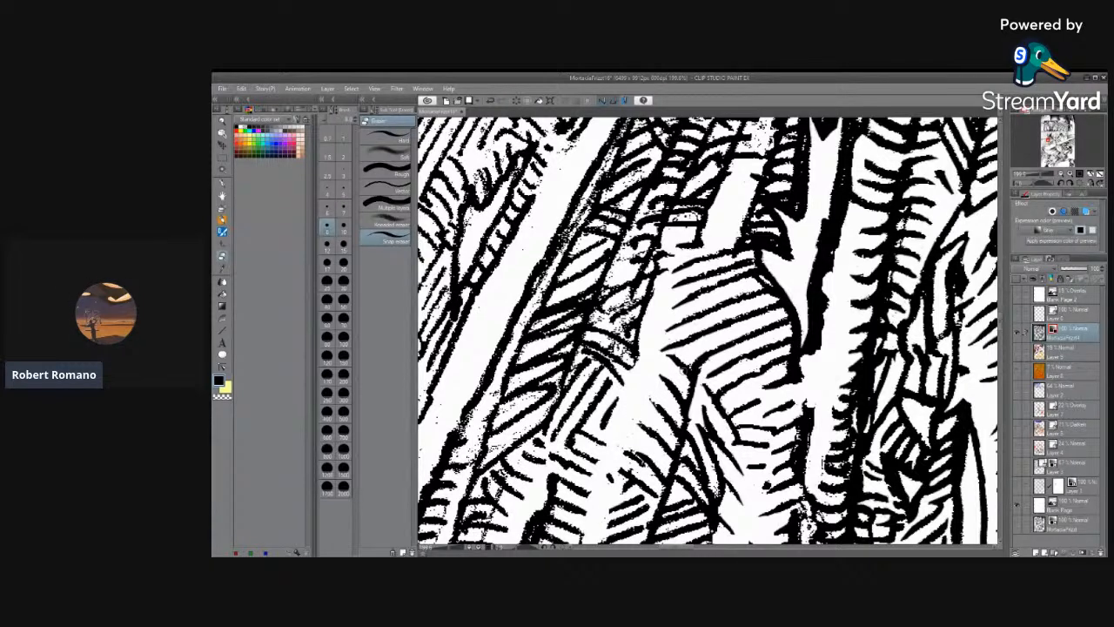
# Sharpen the ragged tip of the short diagonal hatch line below the curved feather hatching with the pen at size 3.
pyautogui.scroll(2, 649, 392)
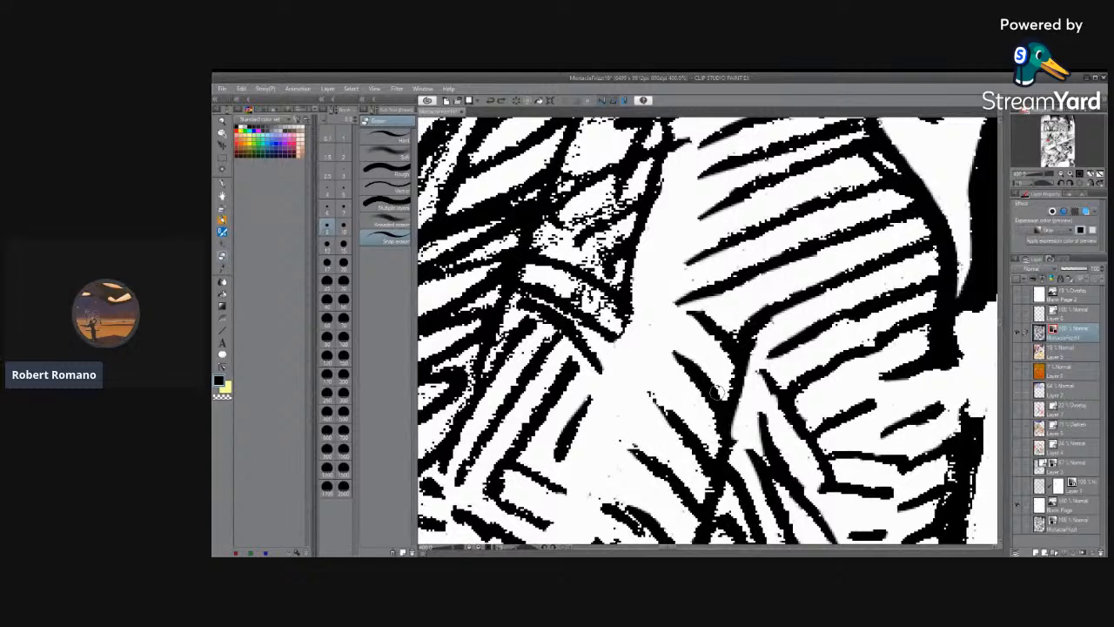
pyautogui.click(228, 184)
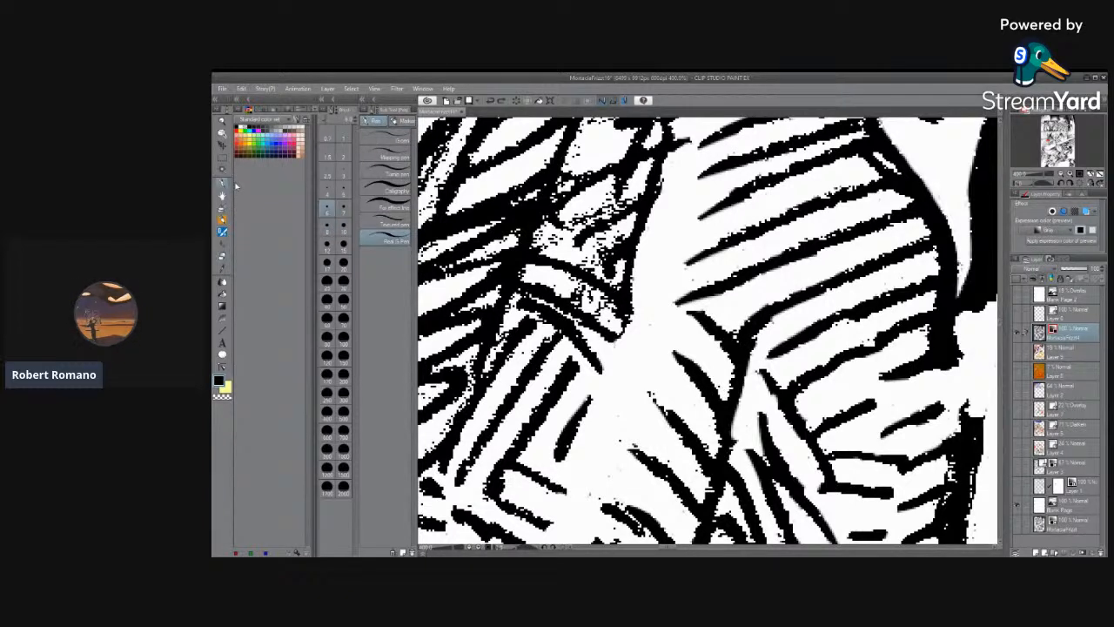
pyautogui.click(345, 172)
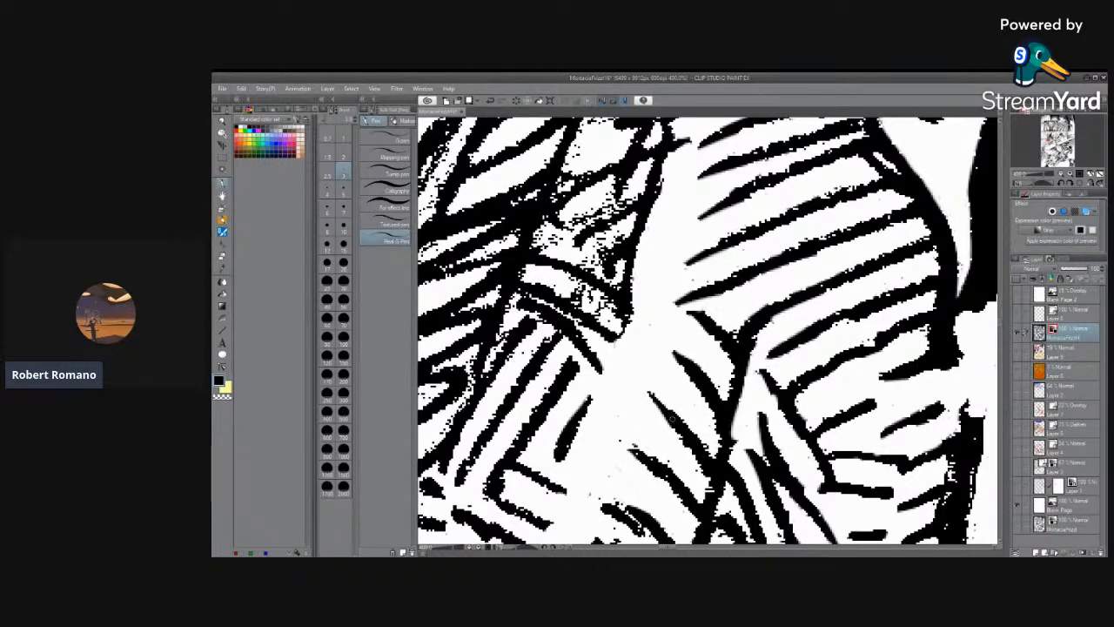
# Clean the specks around the crossed feather hatching and along the dark ribbed spar beside it, using the eraser at sizes 8, 2 and 6.
pyautogui.scroll(-5, 877, 404)
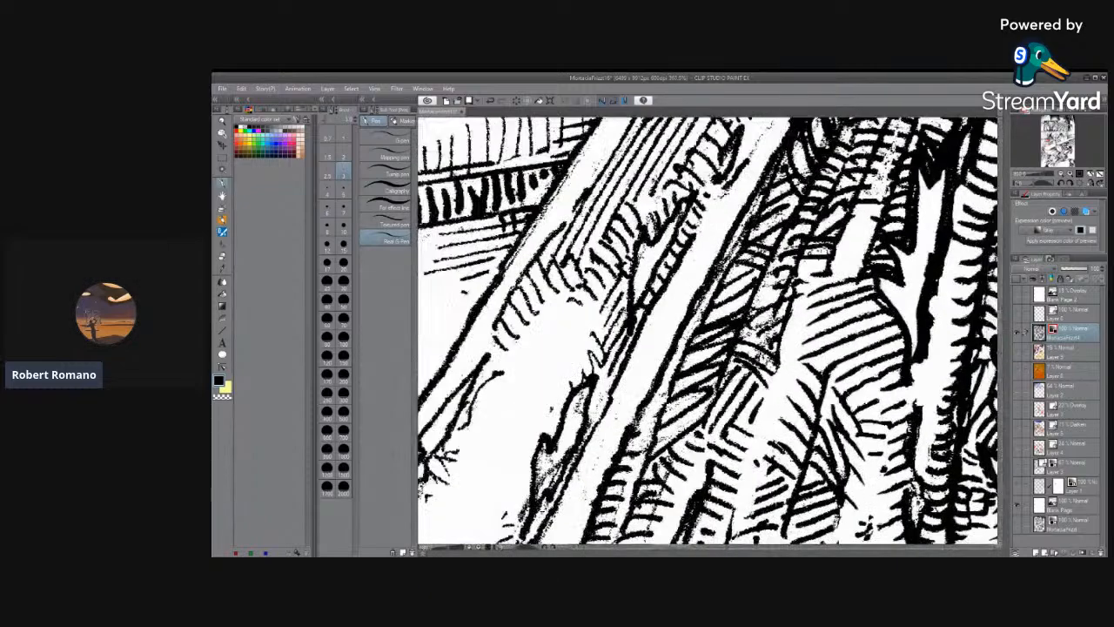
pyautogui.scroll(-1, 877, 404)
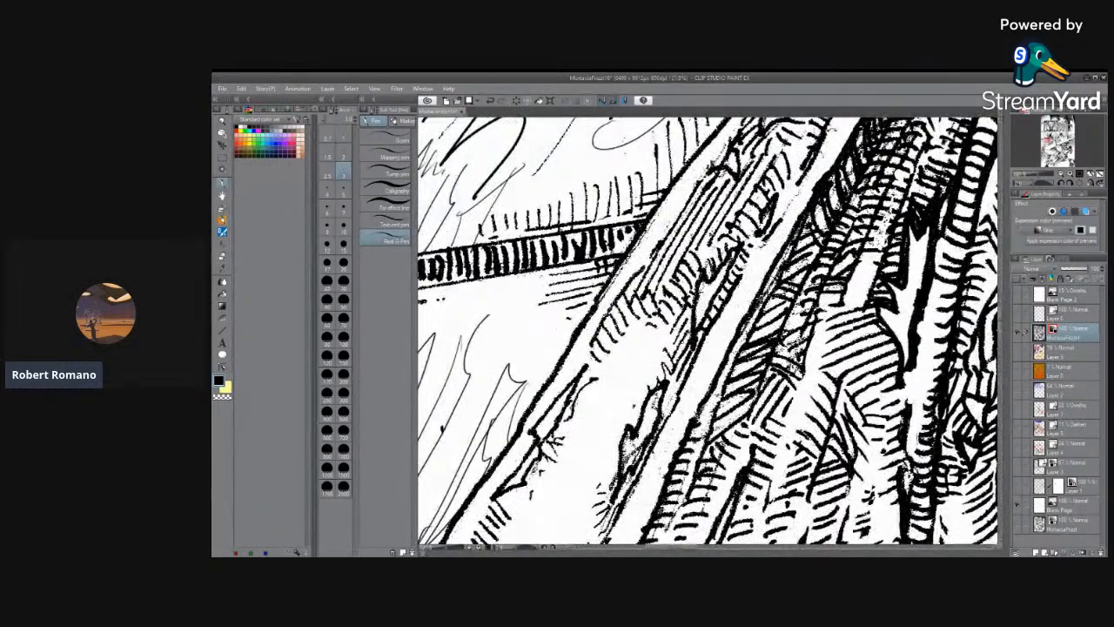
pyautogui.scroll(4, 877, 404)
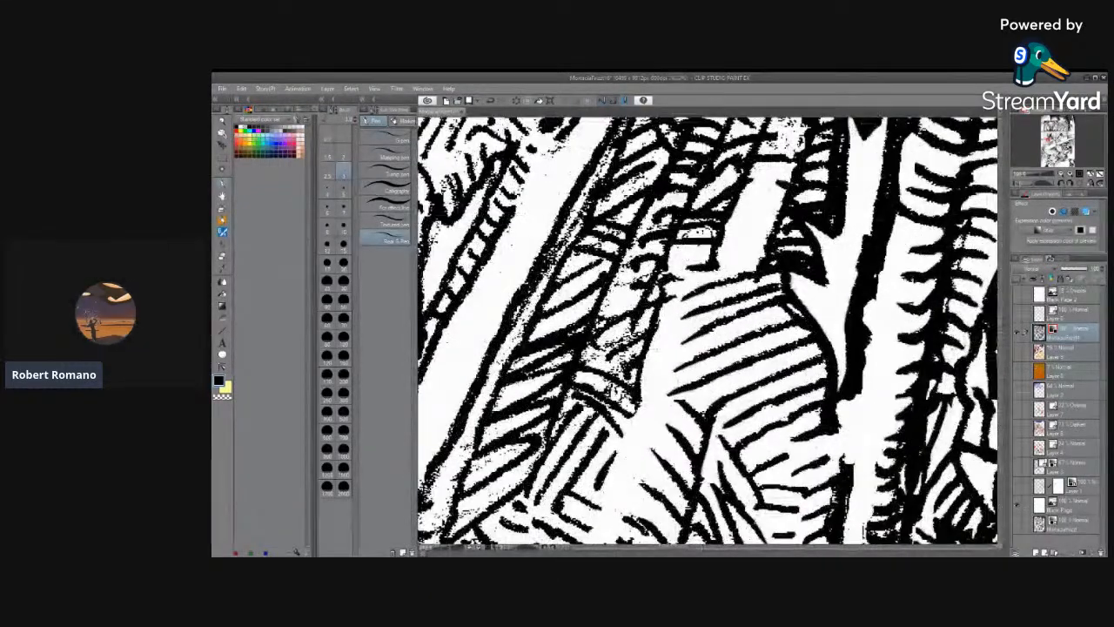
pyautogui.press('e')
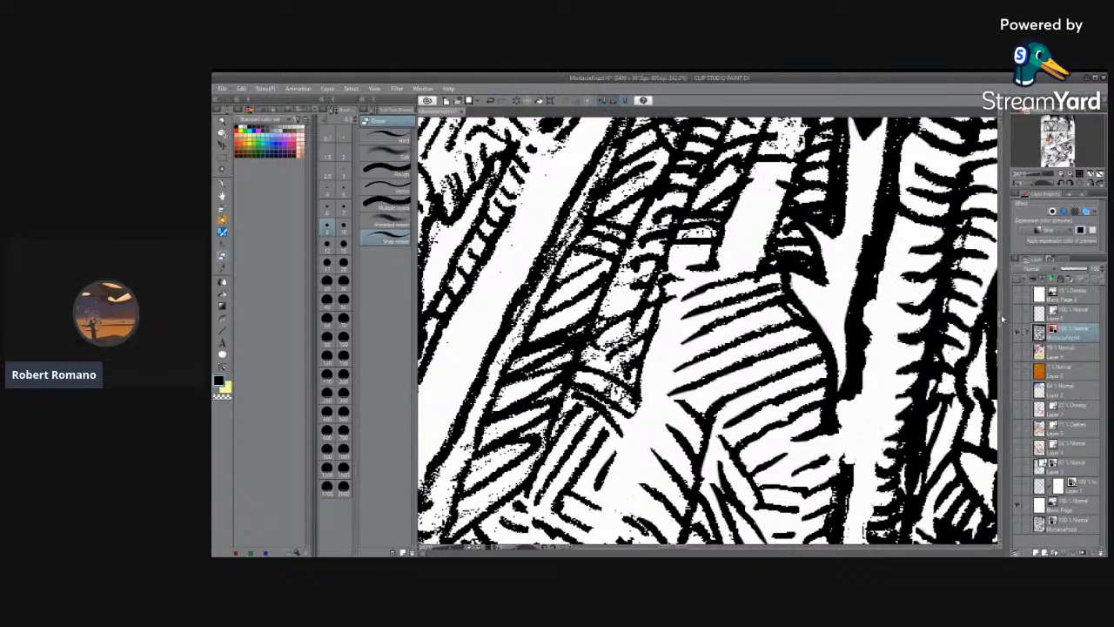
pyautogui.moveTo(1001, 314); pyautogui.dragTo(1001, 324)
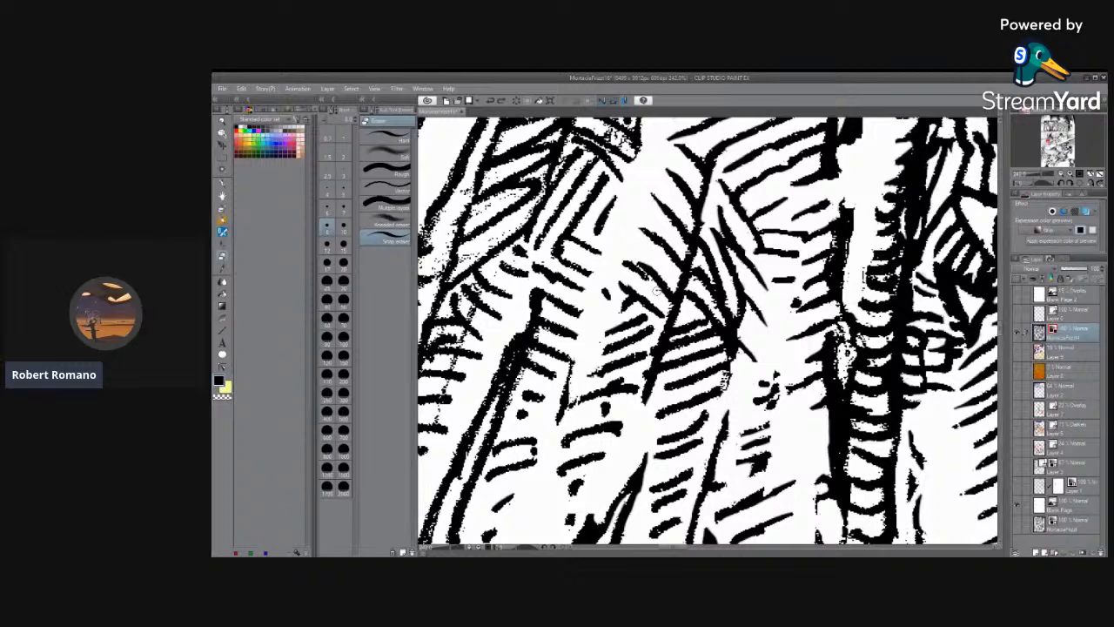
pyautogui.click(343, 152)
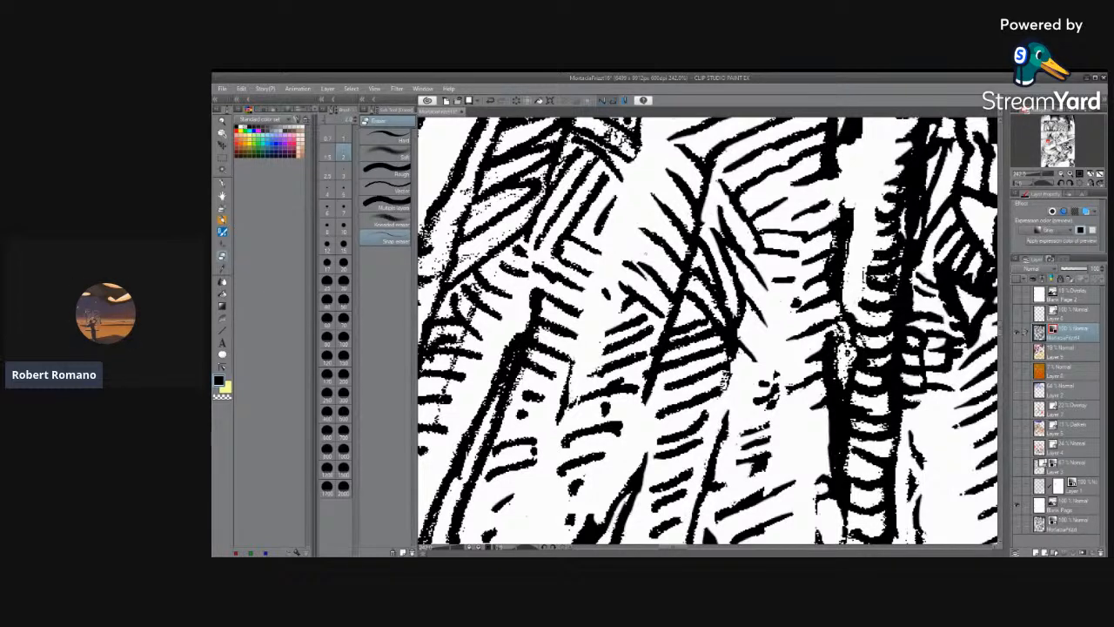
pyautogui.click(331, 210)
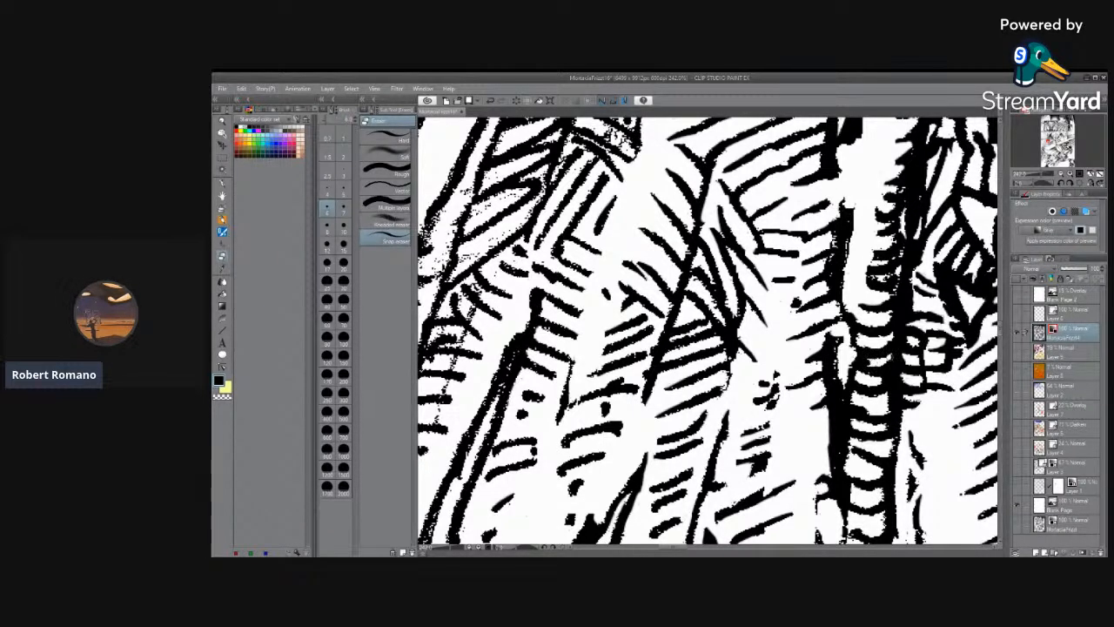
# Examine the whole page, from the upper inset panels to the winged woman, the hooded fighter and the chained figure below.
pyautogui.scroll(-12, 791, 296)
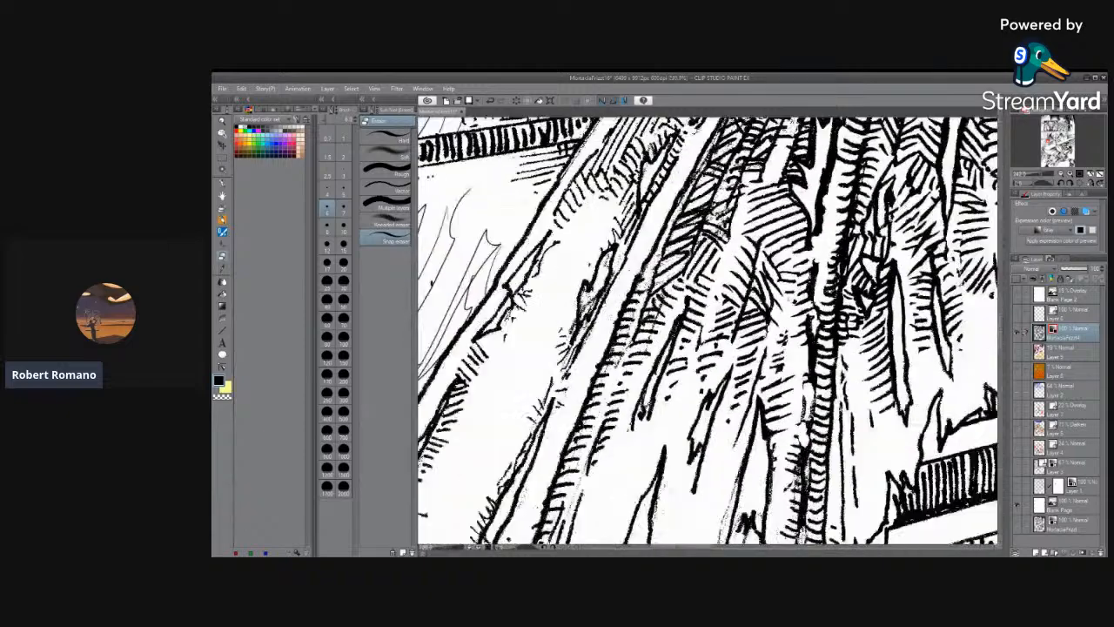
pyautogui.scroll(-6, 791, 296)
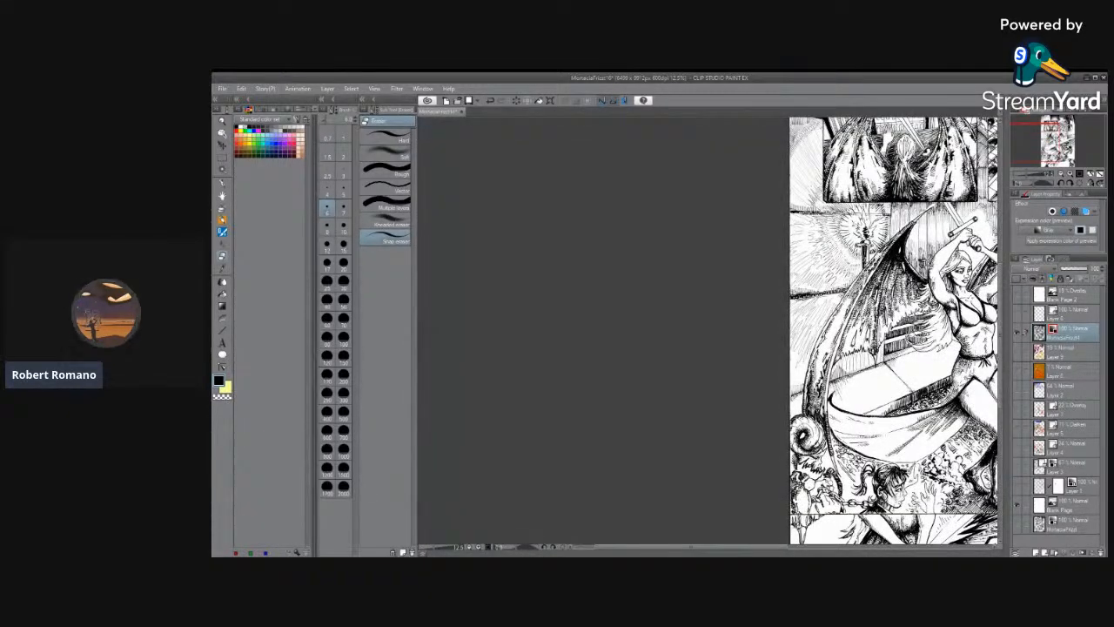
pyautogui.moveTo(1001, 322); pyautogui.dragTo(1001, 279)
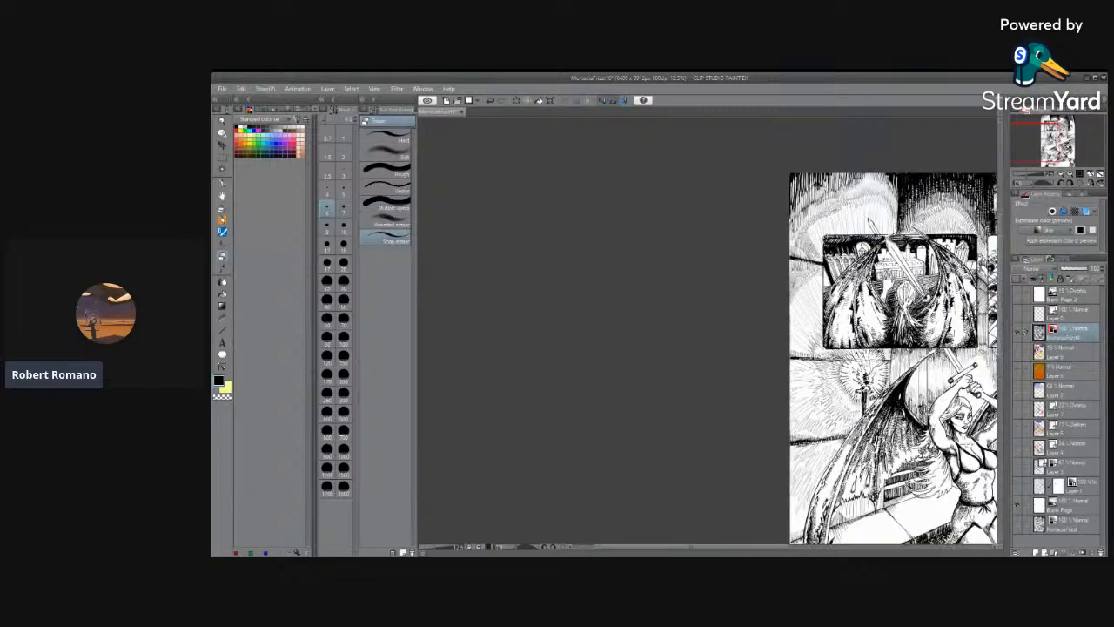
pyautogui.moveTo(625, 550); pyautogui.dragTo(711, 550)
pyautogui.scroll(5, 678, 435)
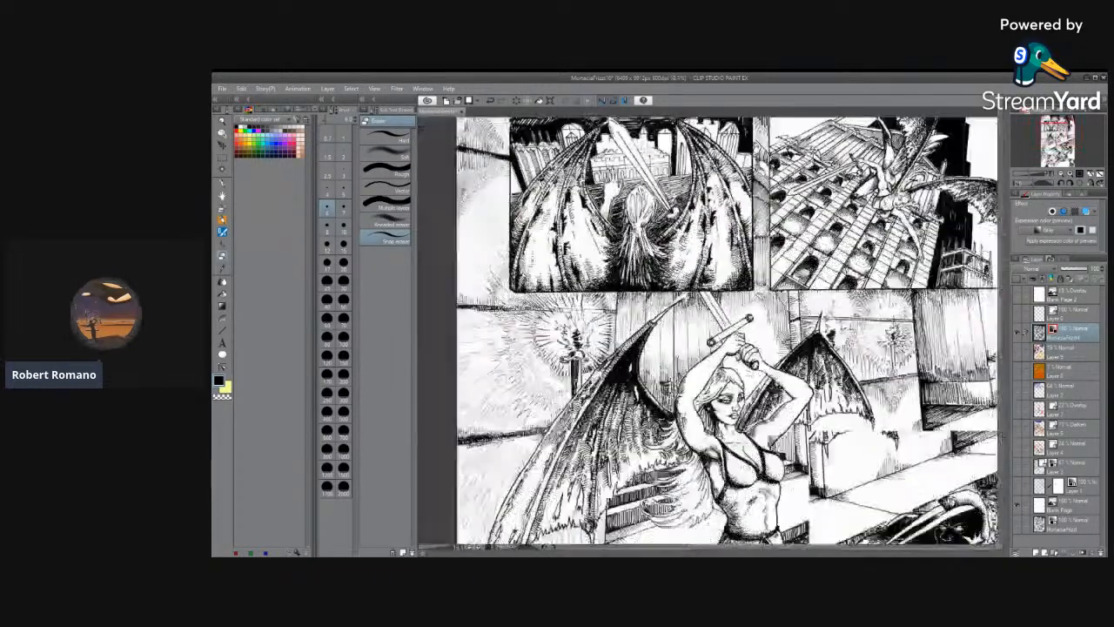
pyautogui.scroll(-3, 663, 222)
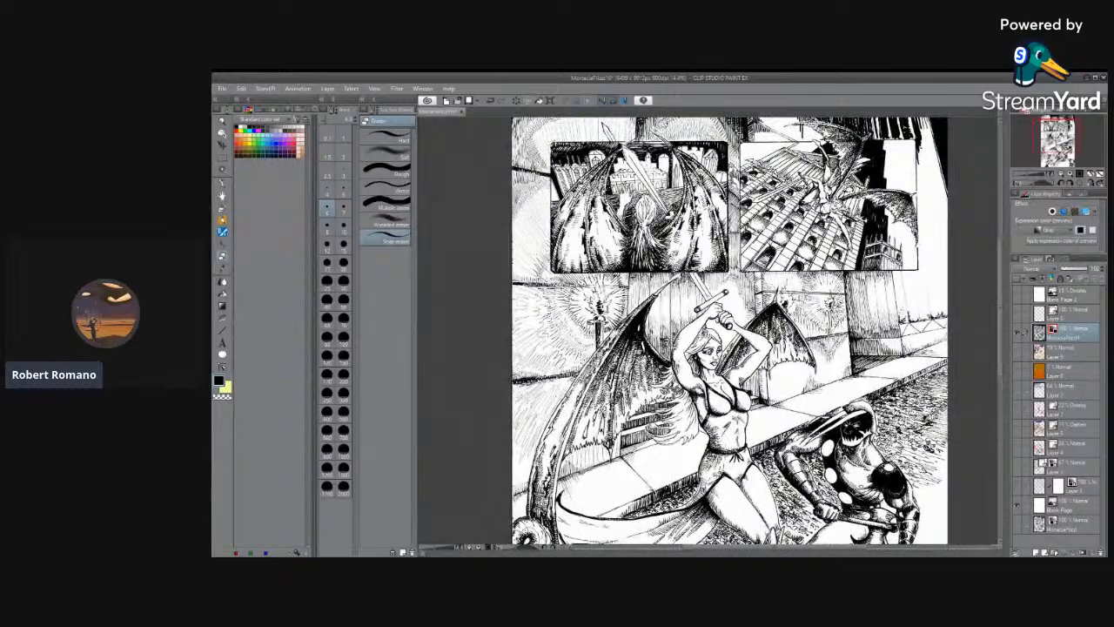
pyautogui.scroll(3, 855, 167)
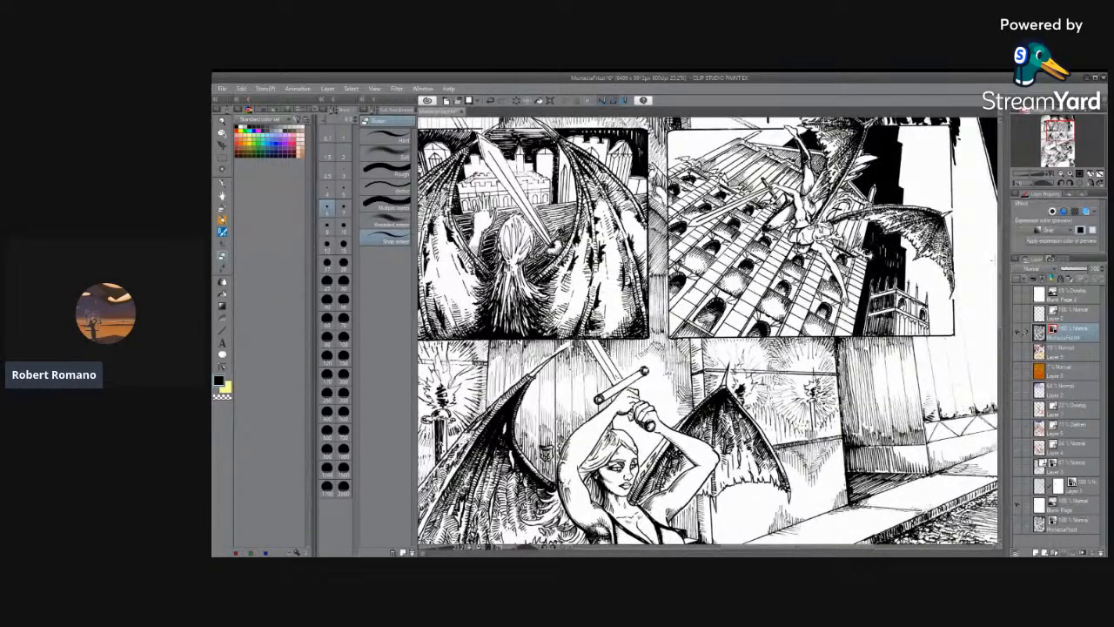
pyautogui.moveTo(1002, 261); pyautogui.dragTo(1003, 365)
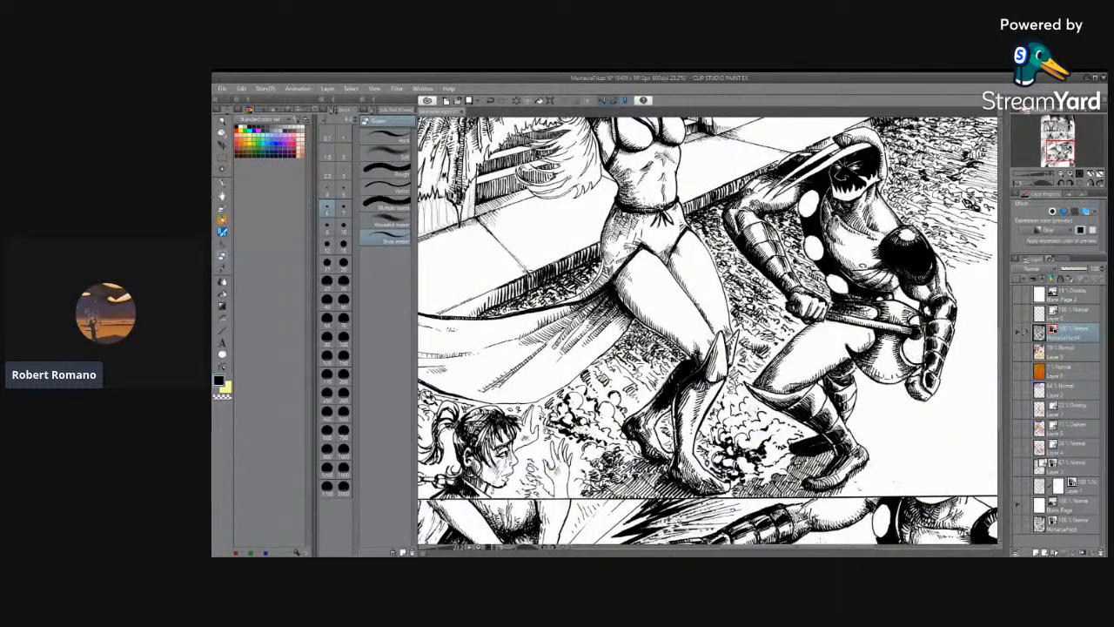
pyautogui.moveTo(820, 548)
pyautogui.mouseDown()
pyautogui.moveTo(766, 546)
pyautogui.moveTo(836, 549)
pyautogui.mouseUp()
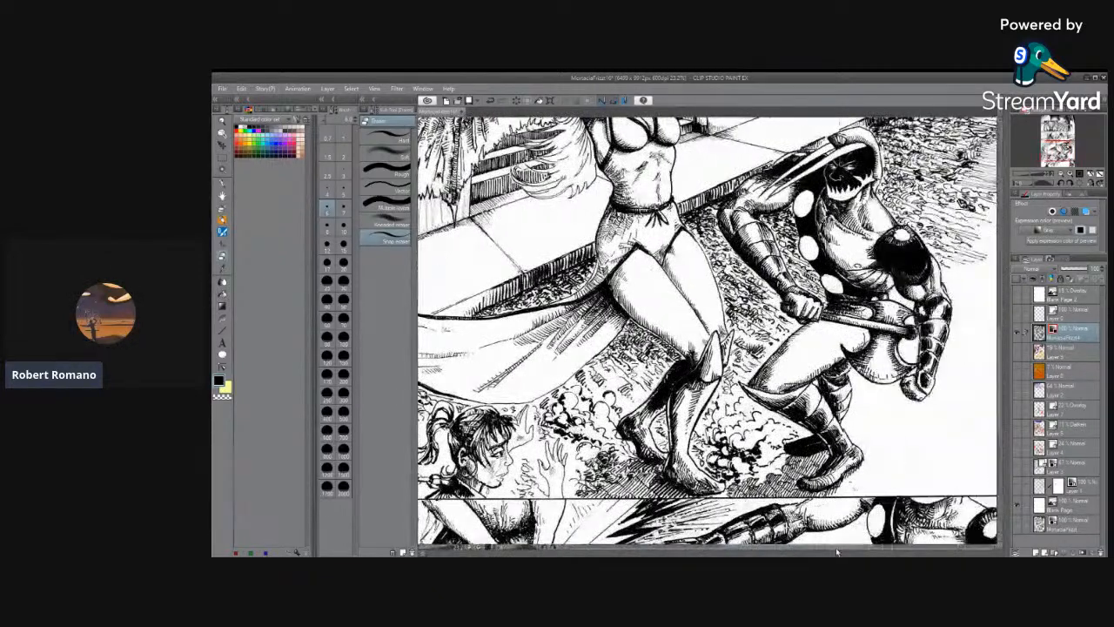
pyautogui.scroll(-1, 894, 339)
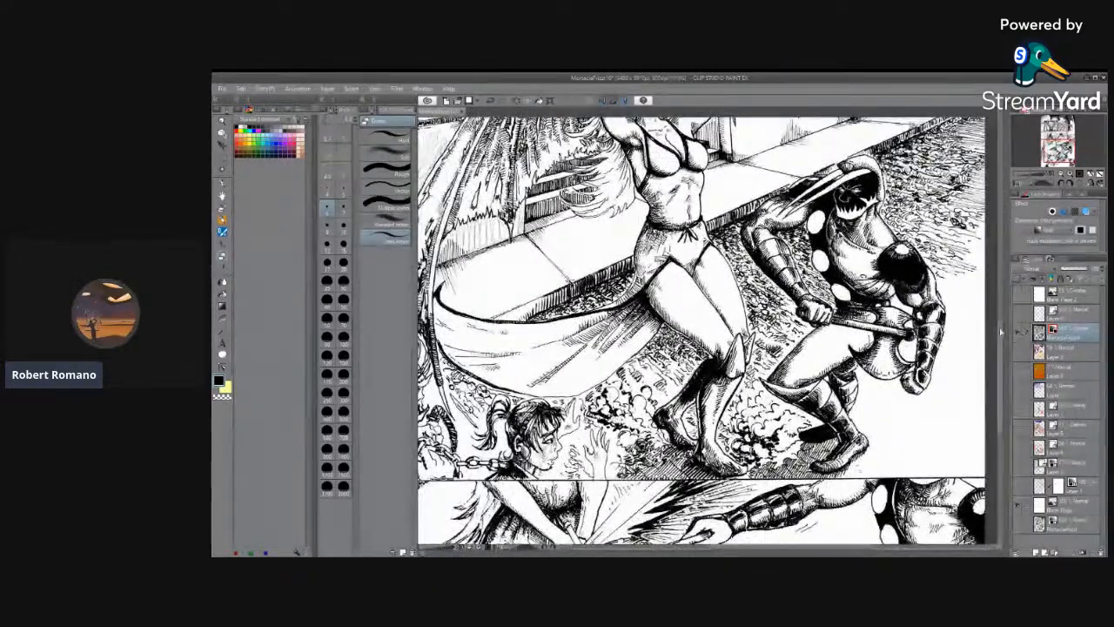
pyautogui.moveTo(999, 333)
pyautogui.mouseDown()
pyautogui.moveTo(1001, 305)
pyautogui.moveTo(1000, 357)
pyautogui.moveTo(987, 273)
pyautogui.moveTo(993, 345)
pyautogui.moveTo(993, 224)
pyautogui.moveTo(993, 383)
pyautogui.moveTo(993, 342)
pyautogui.mouseUp()
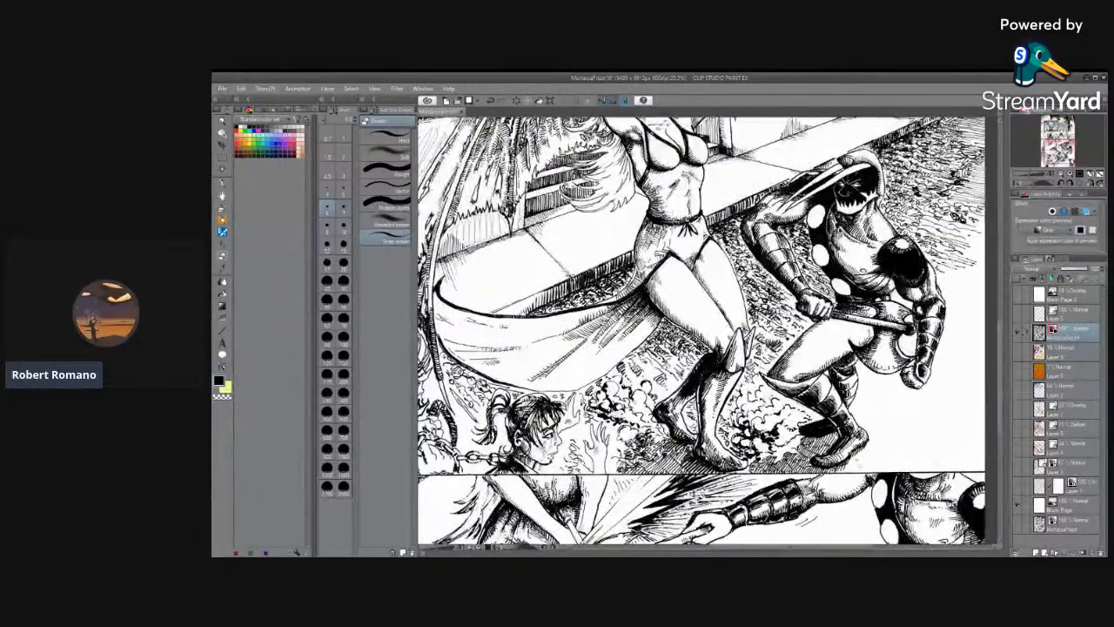
pyautogui.moveTo(1008, 380); pyautogui.dragTo(1001, 339)
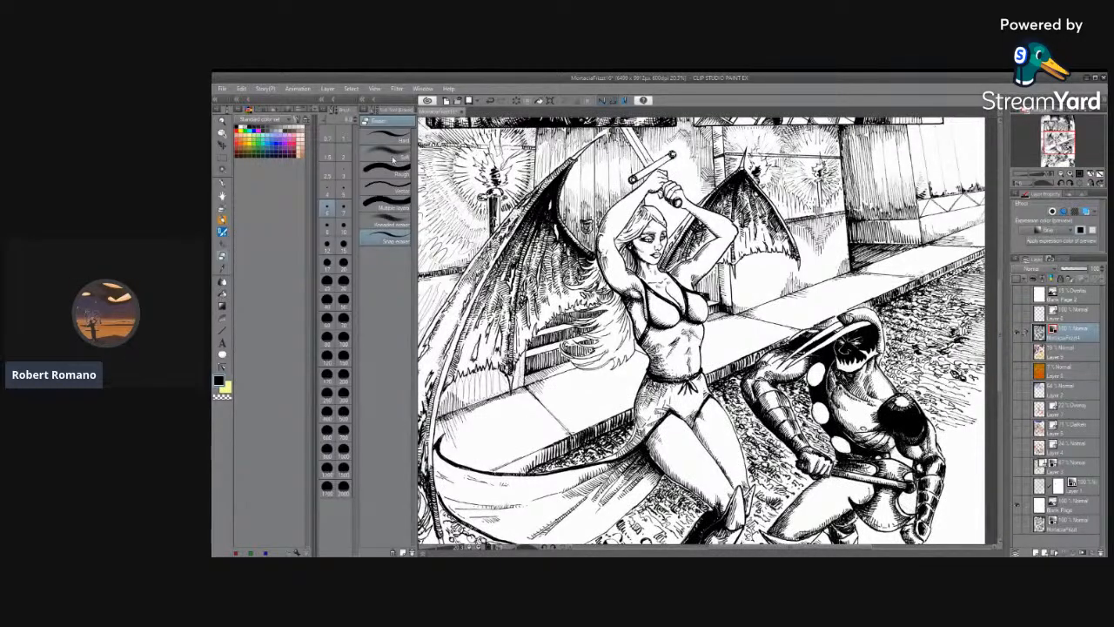
# Examine the winged woman's large wing, its feather rows and her flowing hair up close and in the full panel.
pyautogui.scroll(7, 551, 248)
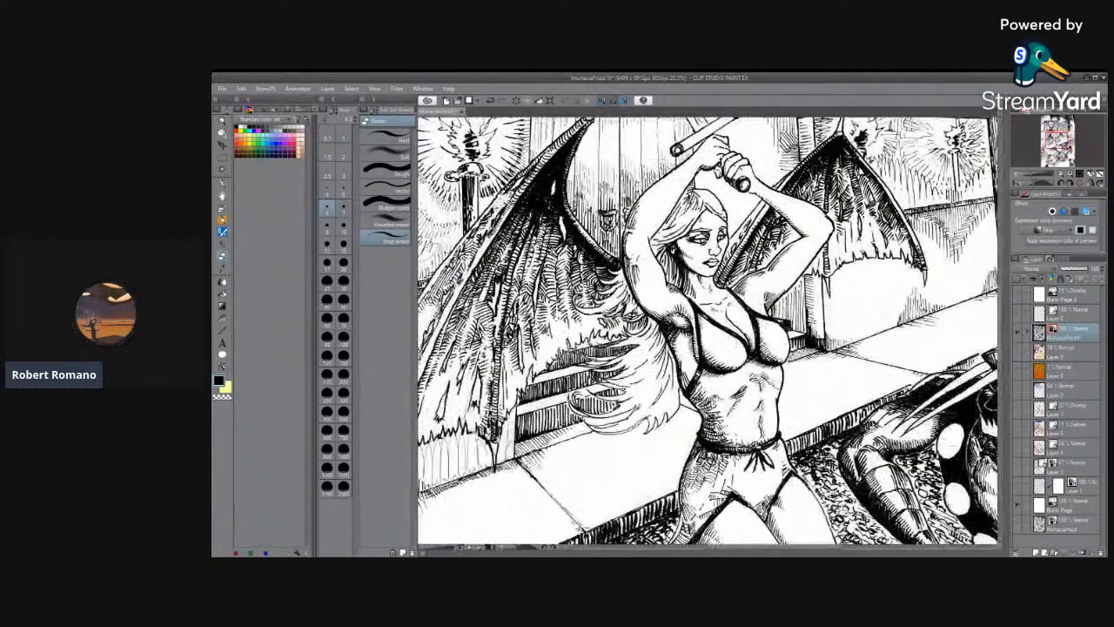
pyautogui.scroll(4, 552, 244)
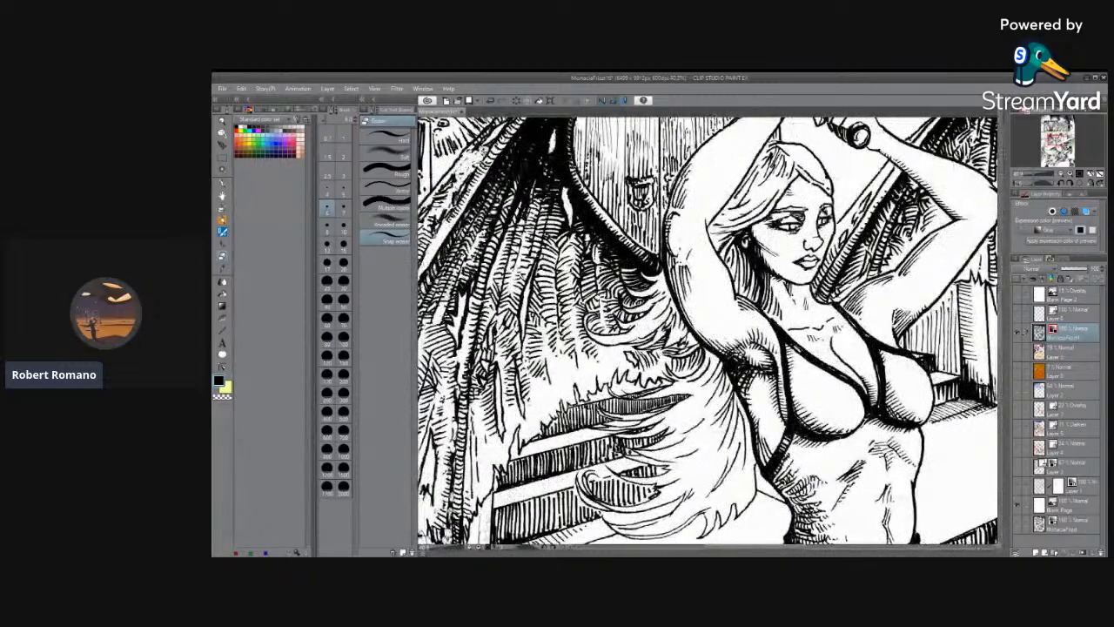
pyautogui.scroll(5, 552, 243)
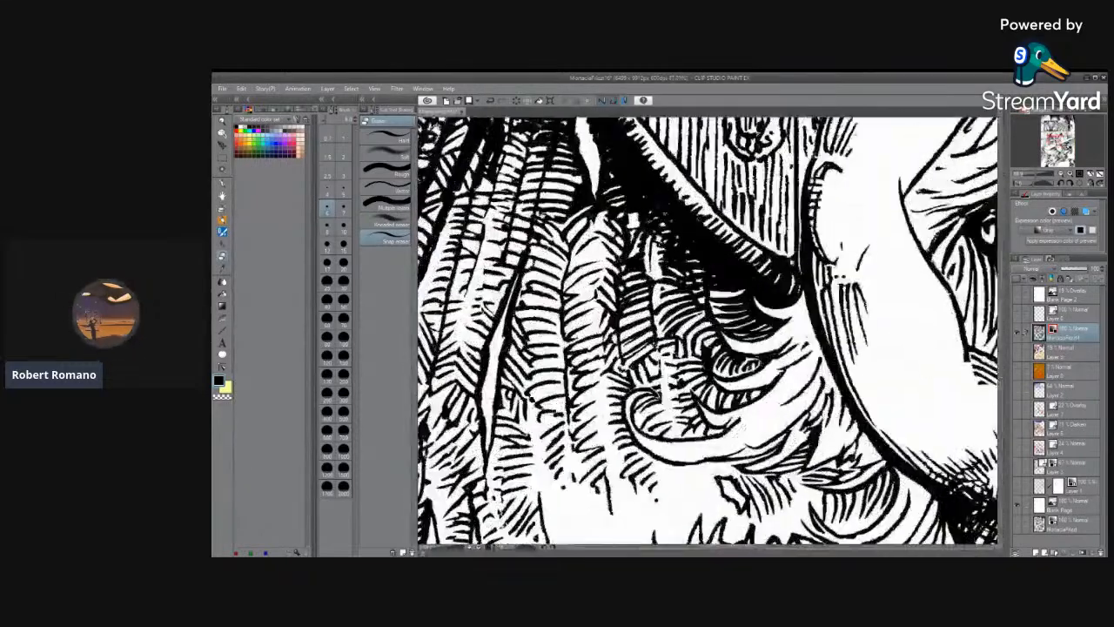
pyautogui.scroll(-5, 552, 243)
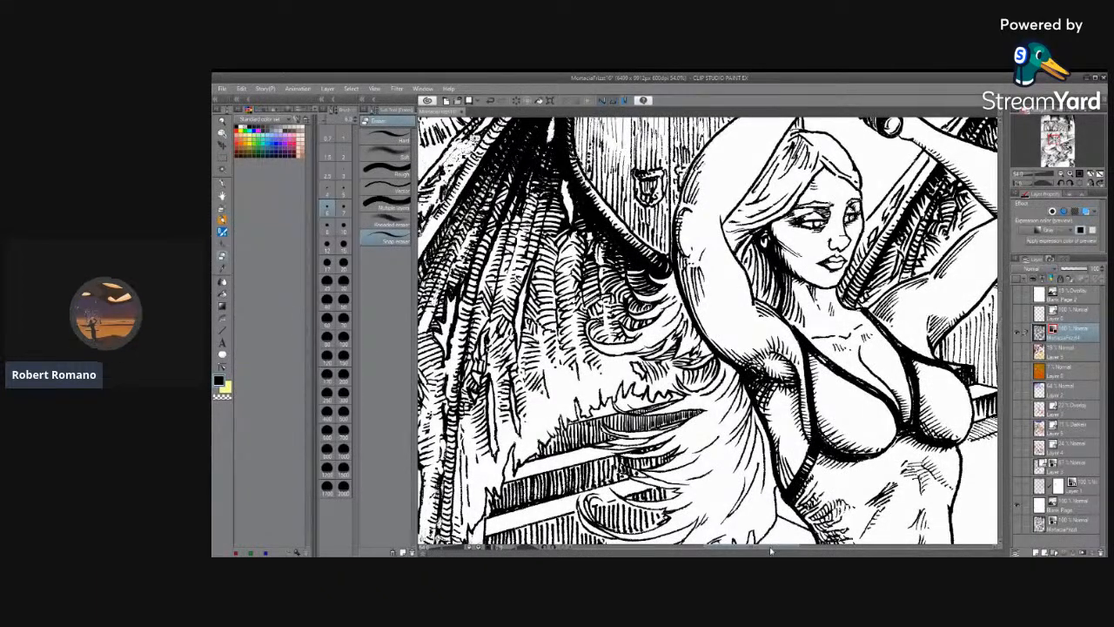
pyautogui.moveTo(771, 550); pyautogui.dragTo(739, 550)
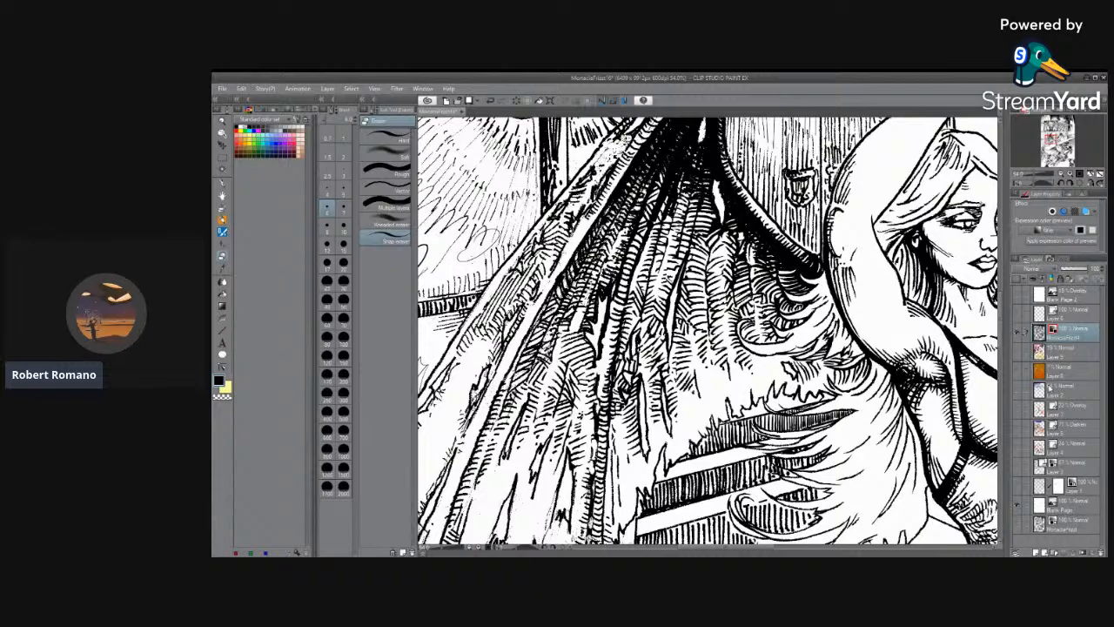
pyautogui.scroll(-4, 924, 371)
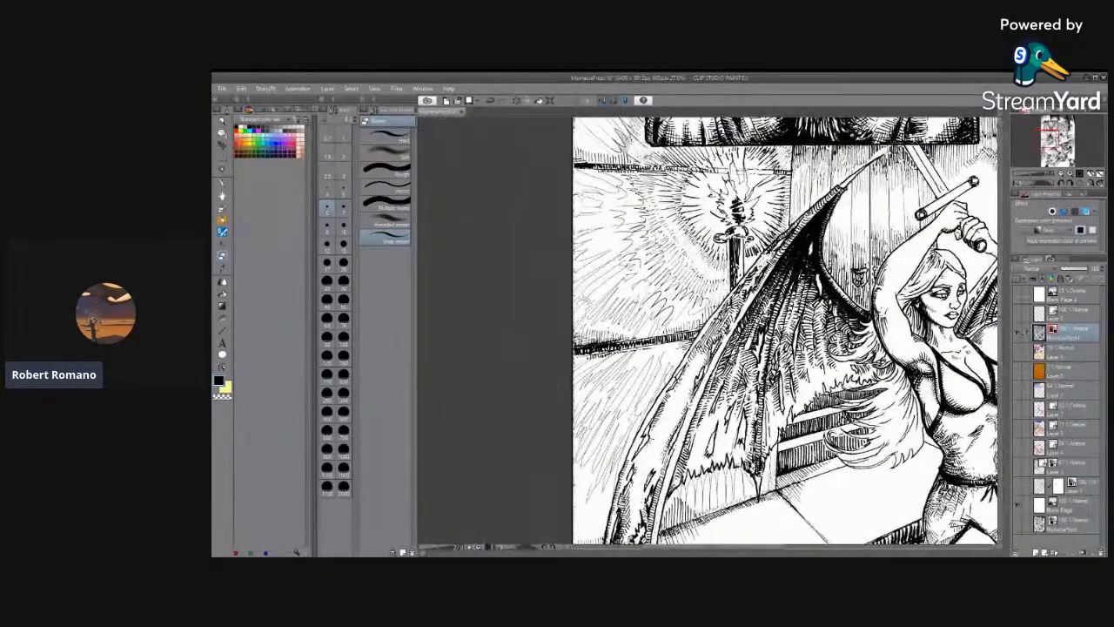
pyautogui.moveTo(735, 551); pyautogui.dragTo(822, 547)
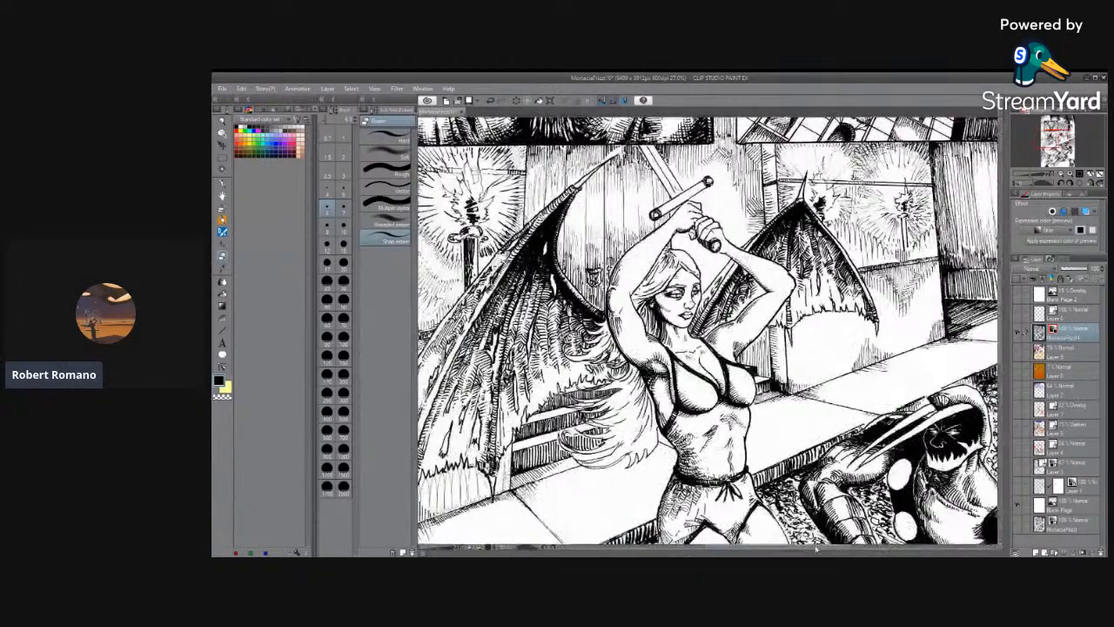
# Save the page as a new copy named MortaciaFrizzt17 in the Pictures folder, keeping the CLIP STUDIO FORMAT type.
pyautogui.scroll(-3, 810, 437)
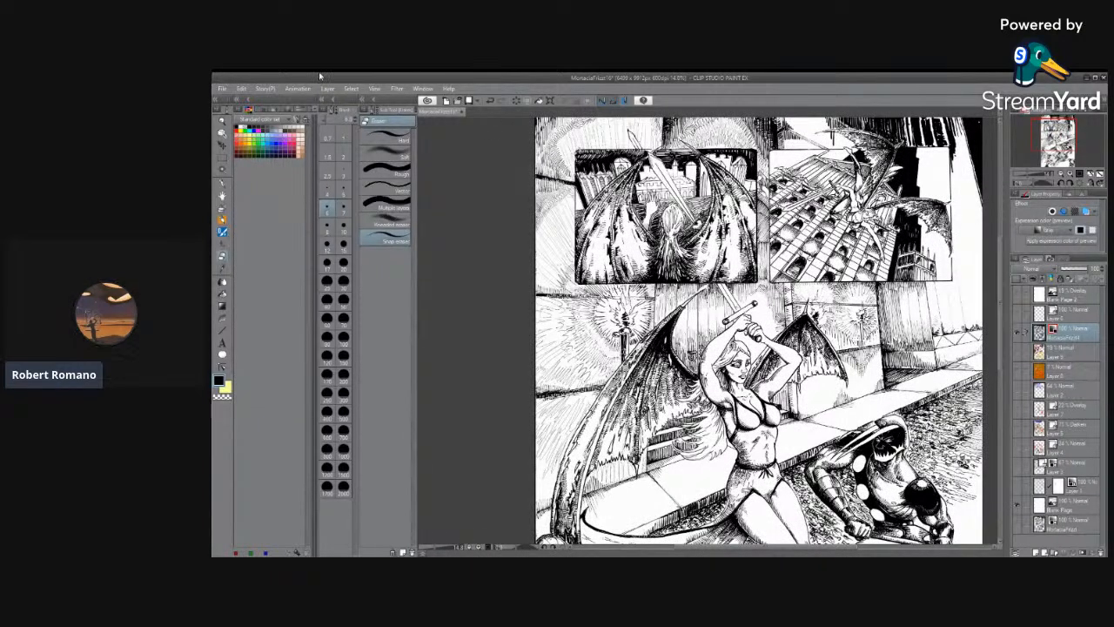
pyautogui.click(223, 89)
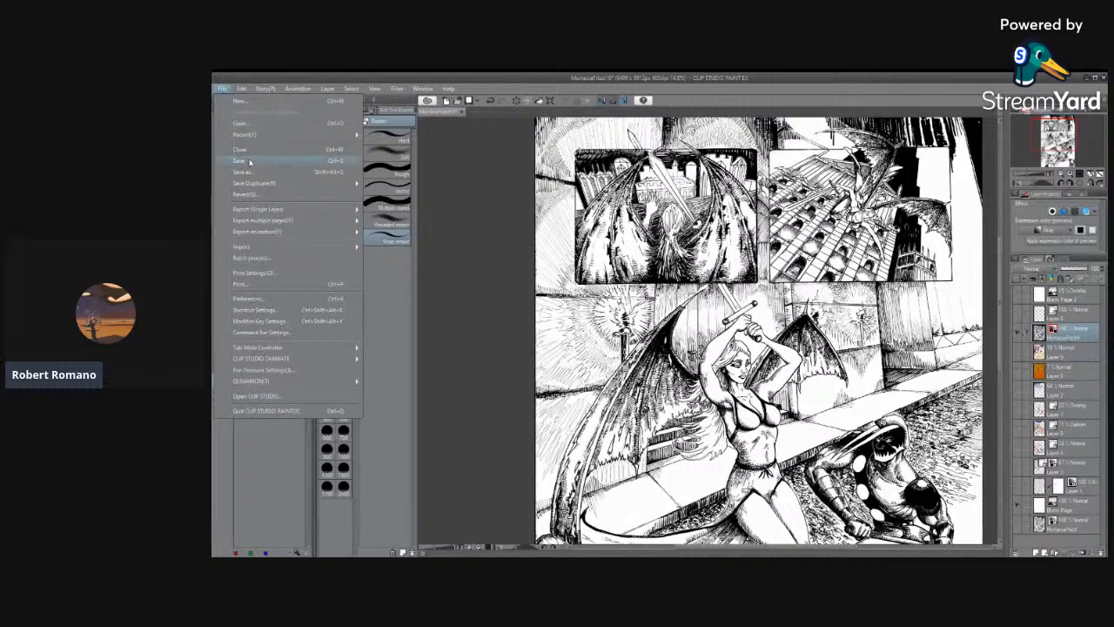
pyautogui.click(254, 173)
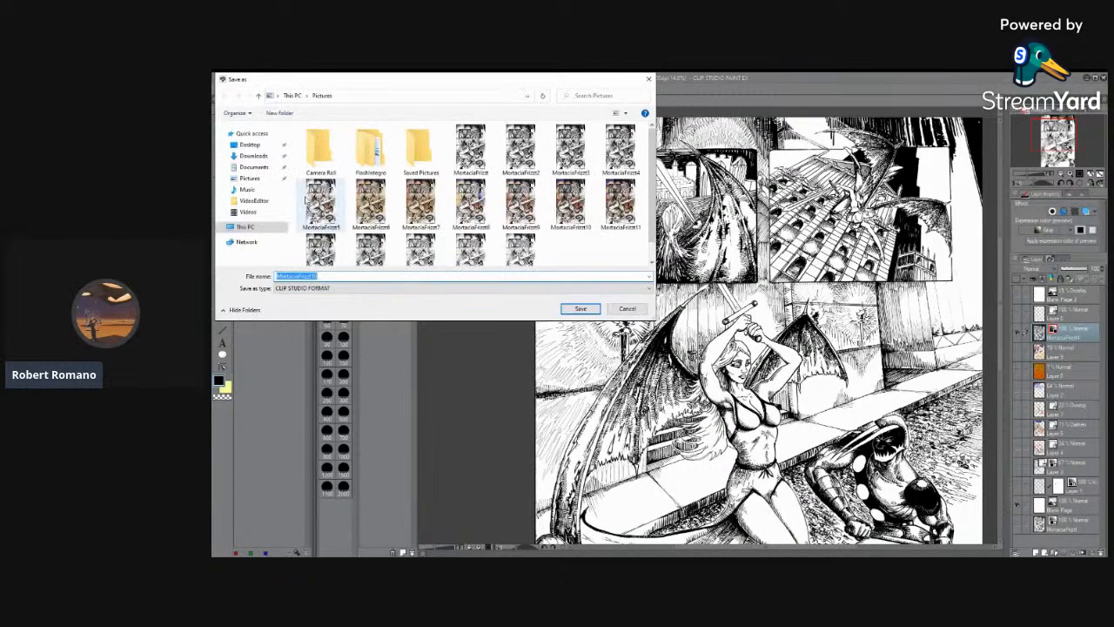
pyautogui.click(323, 276)
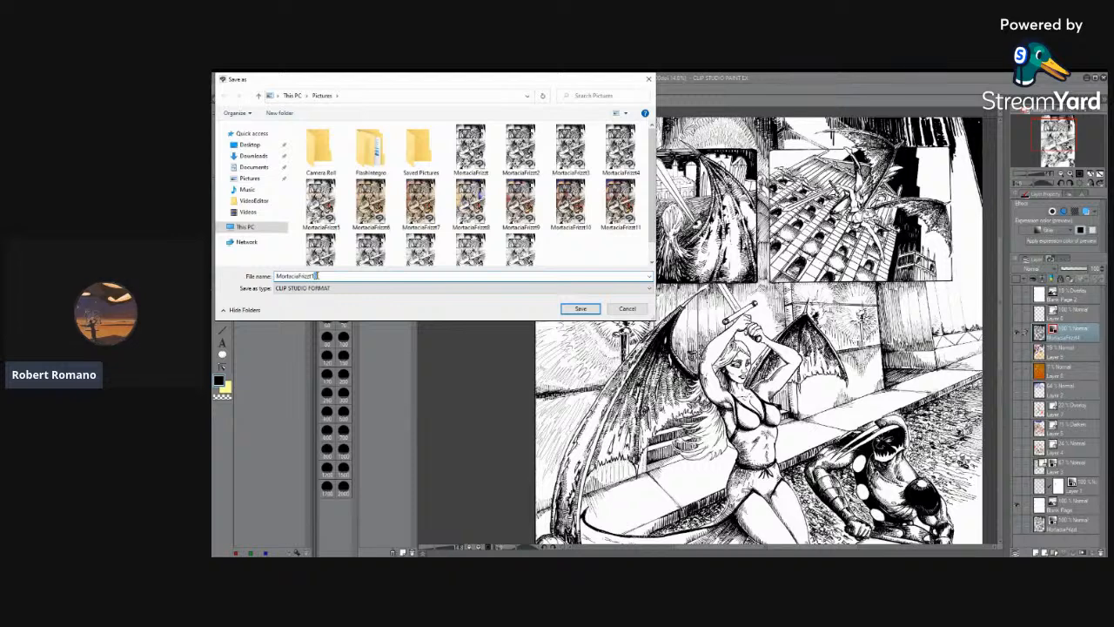
pyautogui.press('Tab')
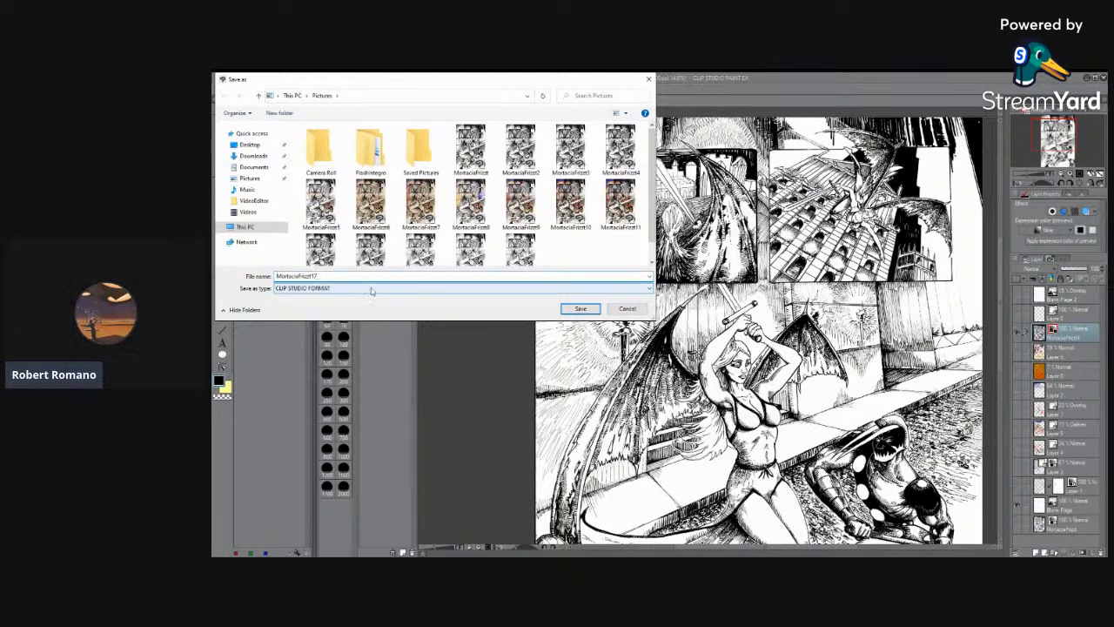
pyautogui.click(571, 307)
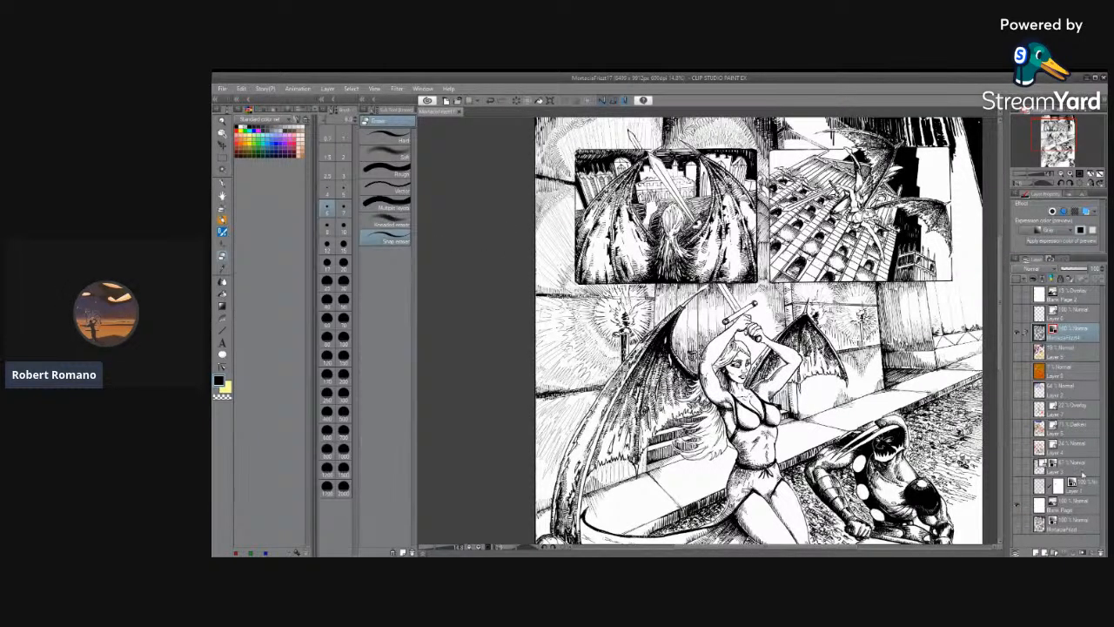
# Show the two grey shading layers just above the Blank Page layer and examine the shaded page and its inset panel of the winged figure.
pyautogui.click(1016, 485)
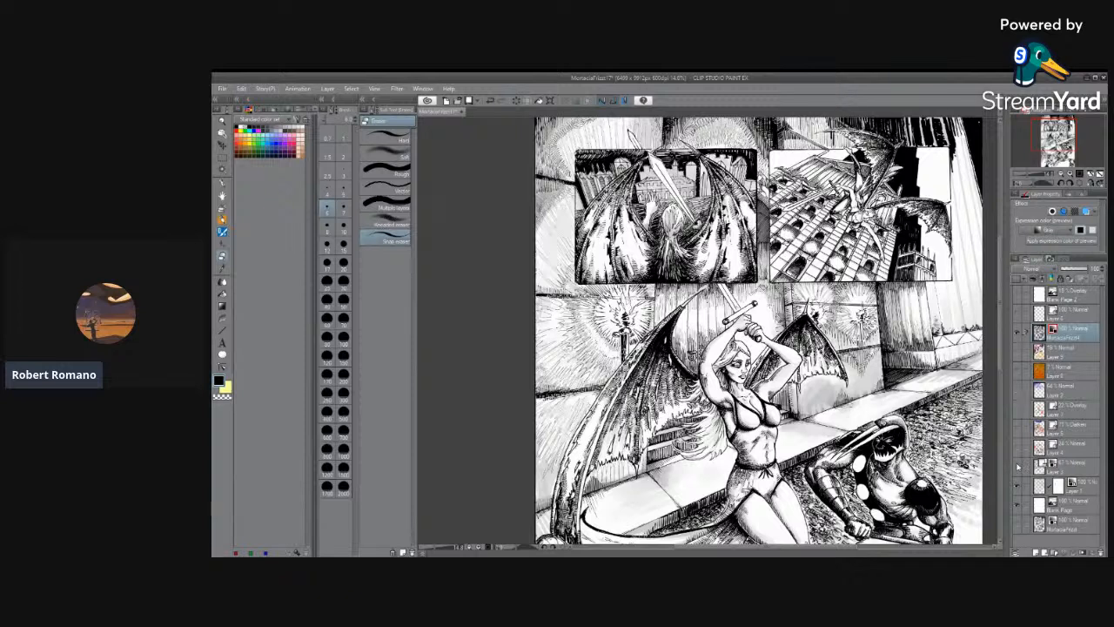
pyautogui.click(1017, 467)
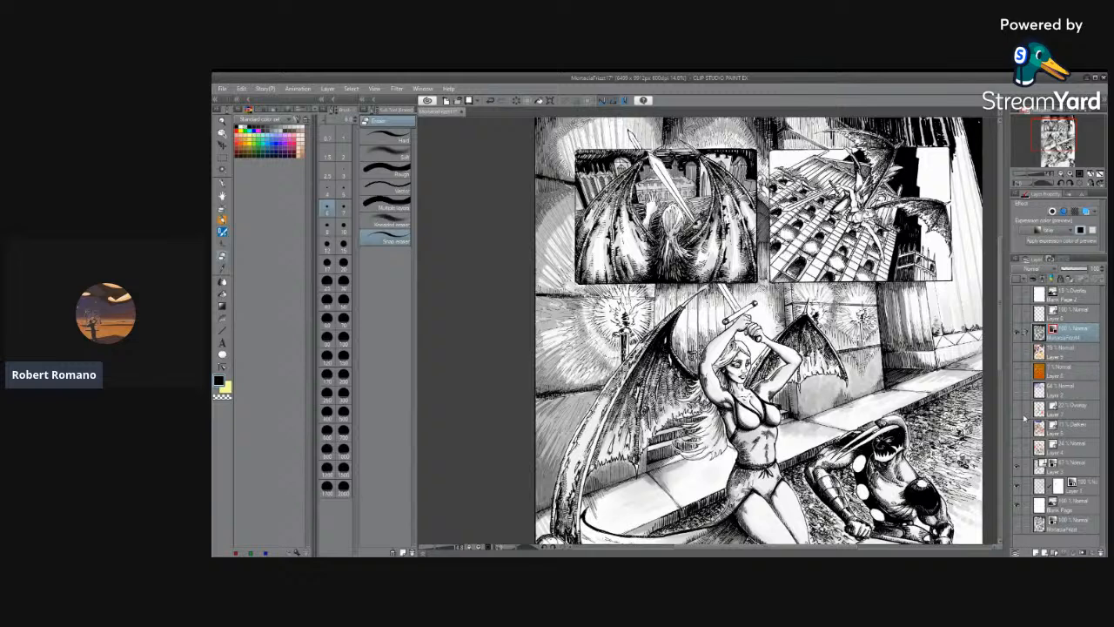
pyautogui.scroll(-2, 911, 359)
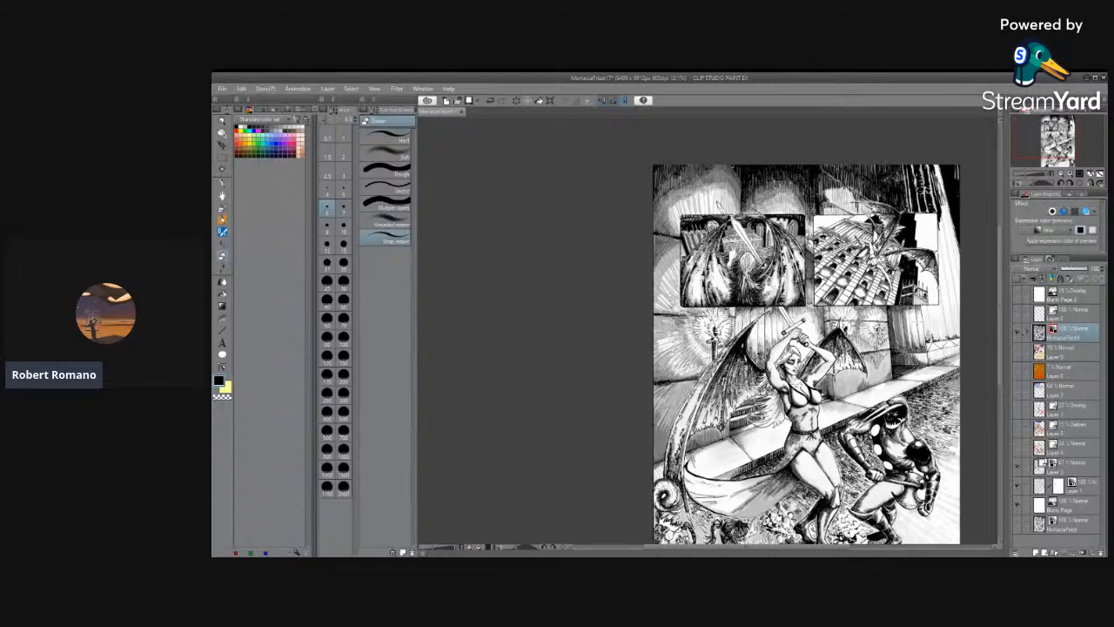
pyautogui.scroll(-3, 1000, 357)
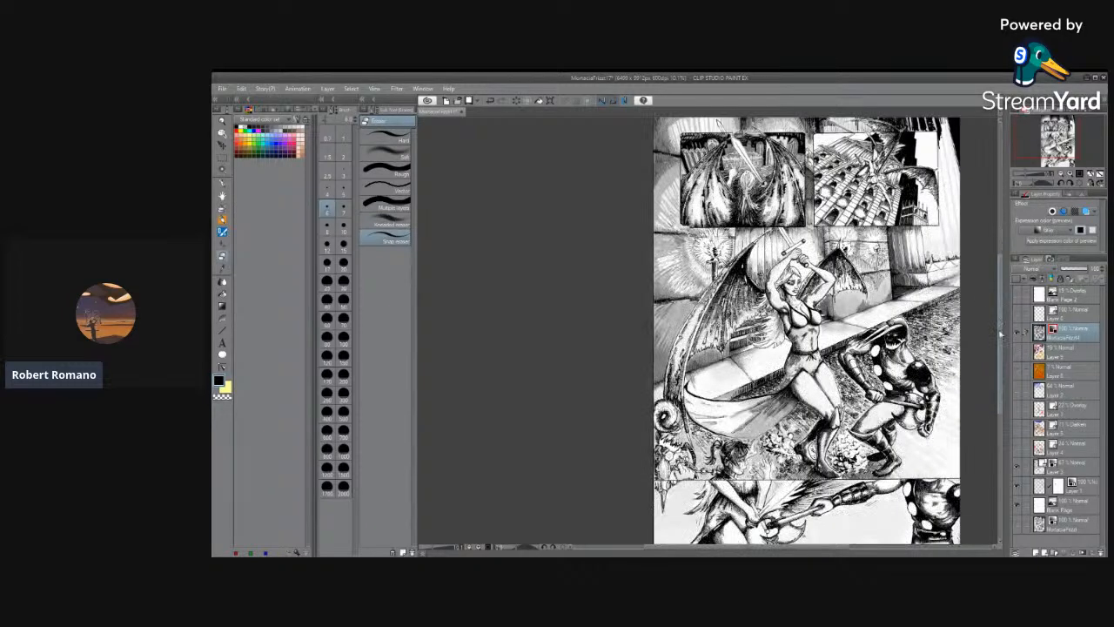
pyautogui.scroll(3, 1000, 353)
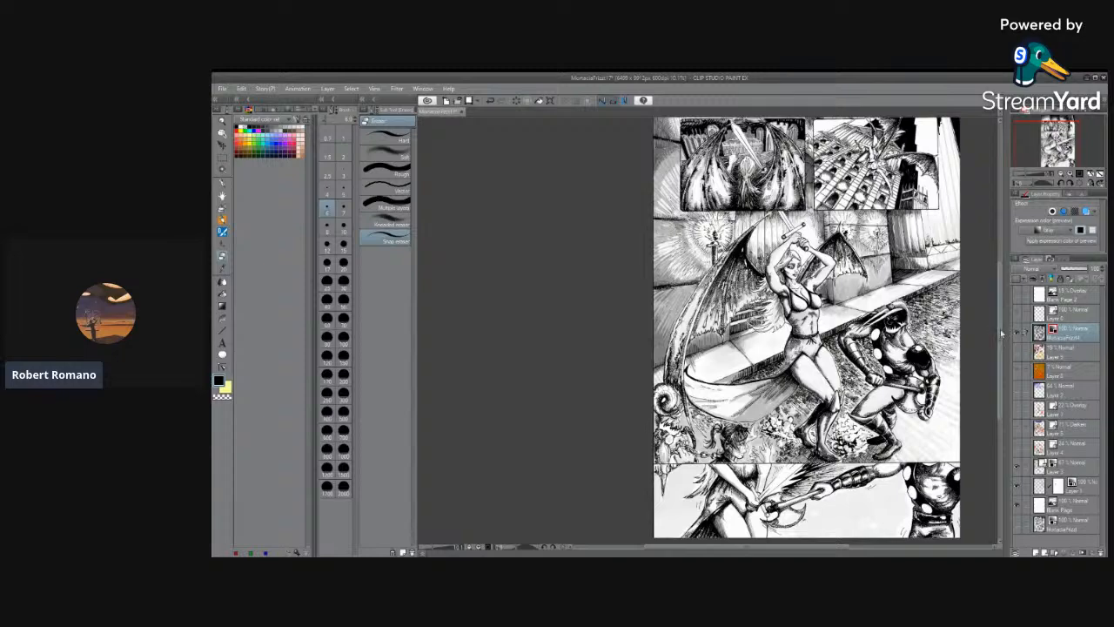
pyautogui.scroll(3, 982, 324)
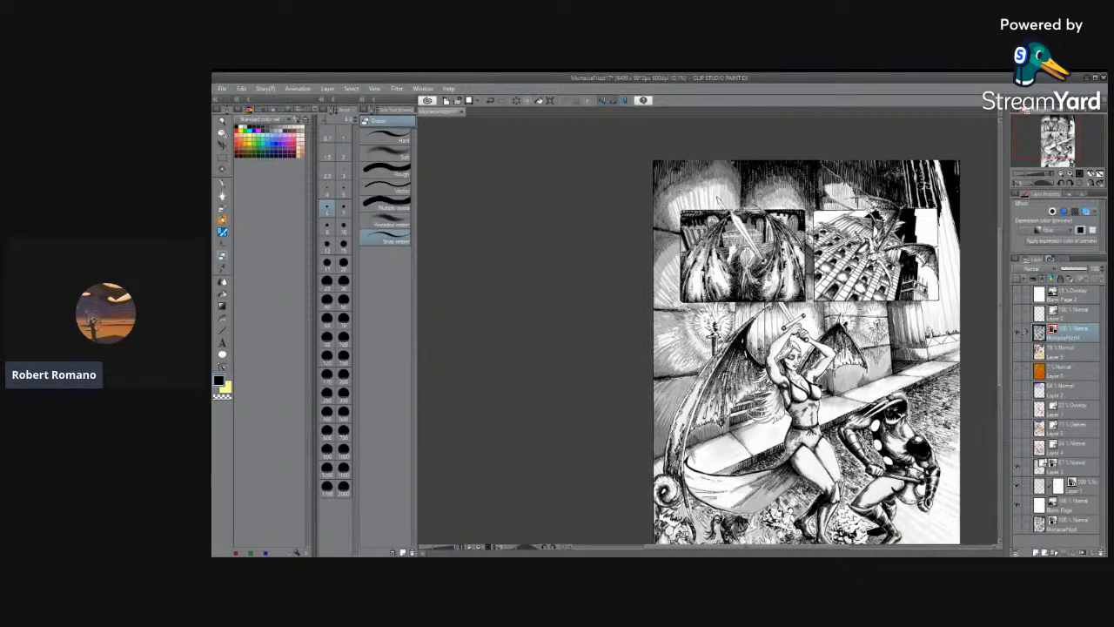
pyautogui.scroll(8, 749, 215)
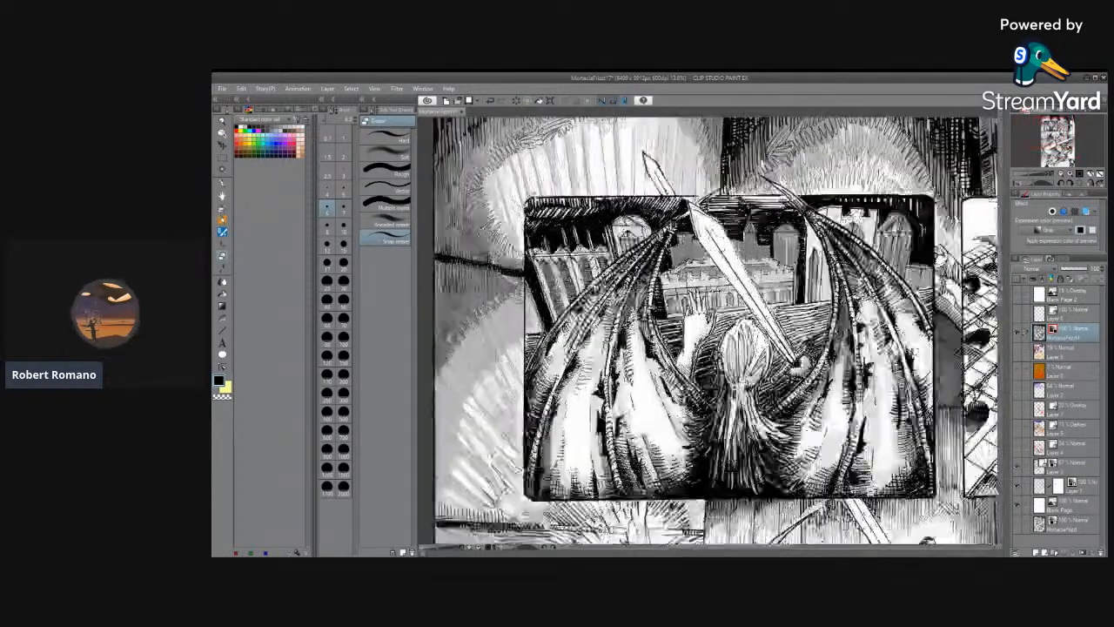
pyautogui.scroll(-3, 739, 218)
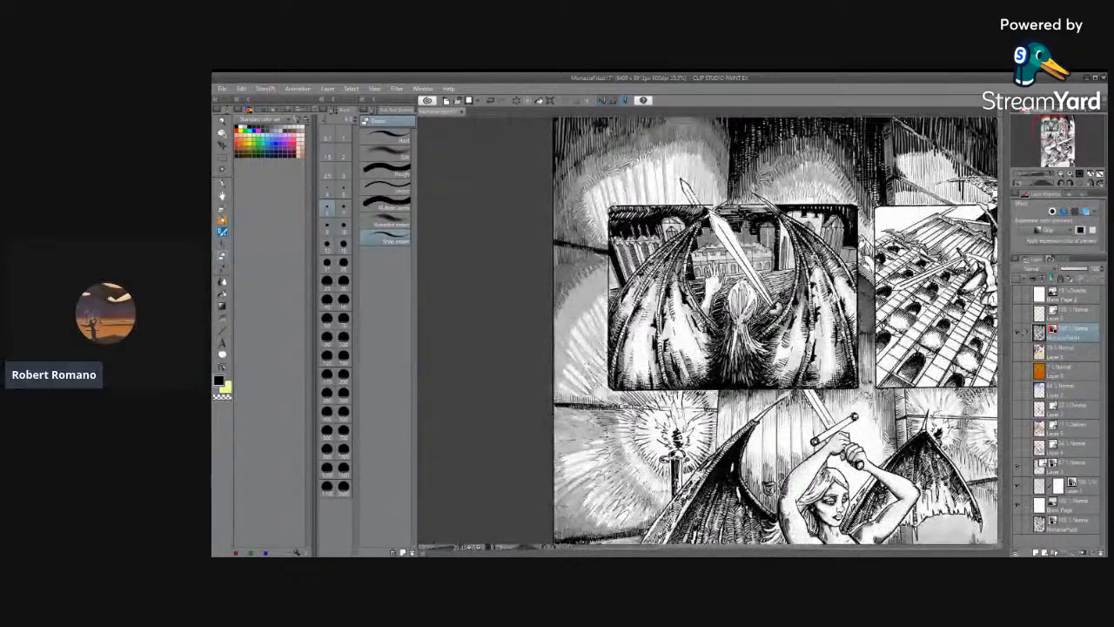
pyautogui.scroll(-4, 776, 332)
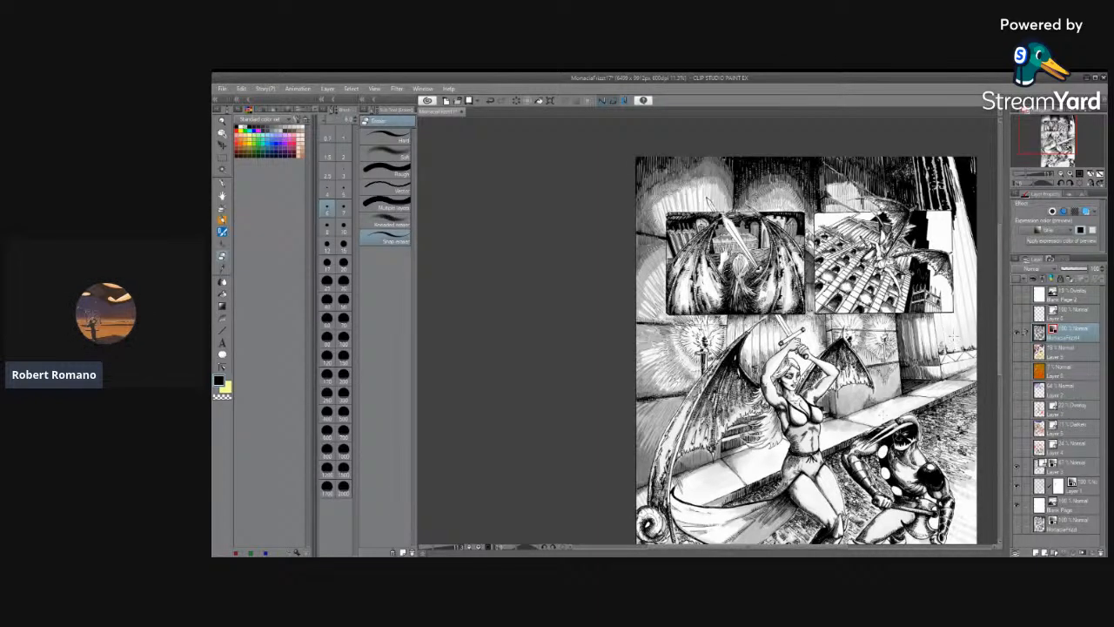
# Examine the grey shading across the page, from the inset panels to the lower strip, and around the winged woman's large wing.
pyautogui.moveTo(995, 300); pyautogui.dragTo(992, 333)
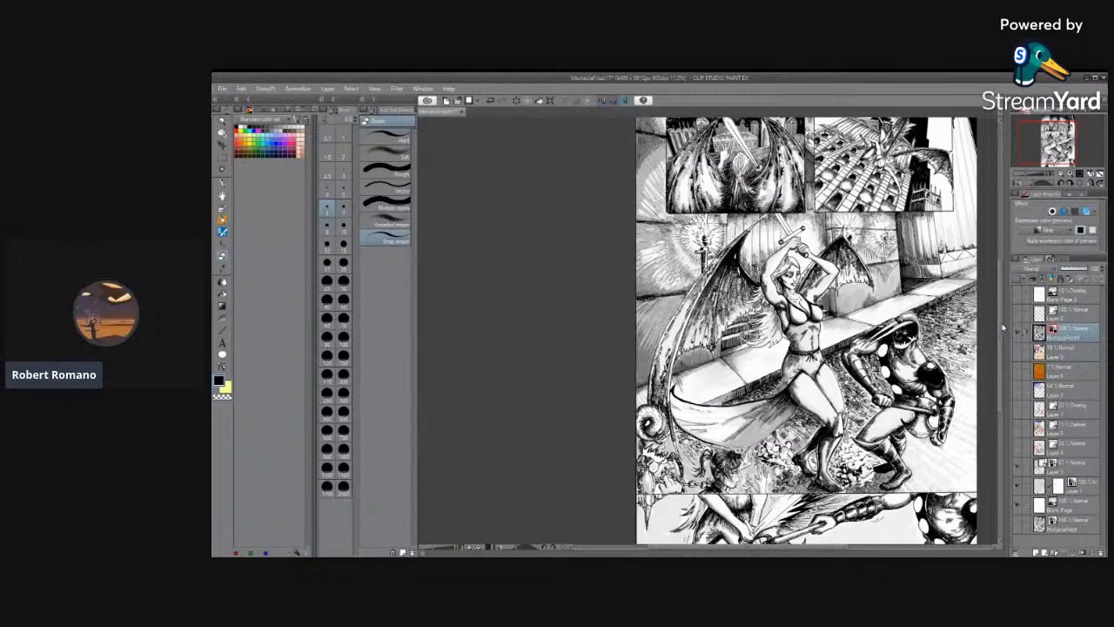
pyautogui.scroll(-2, 1003, 338)
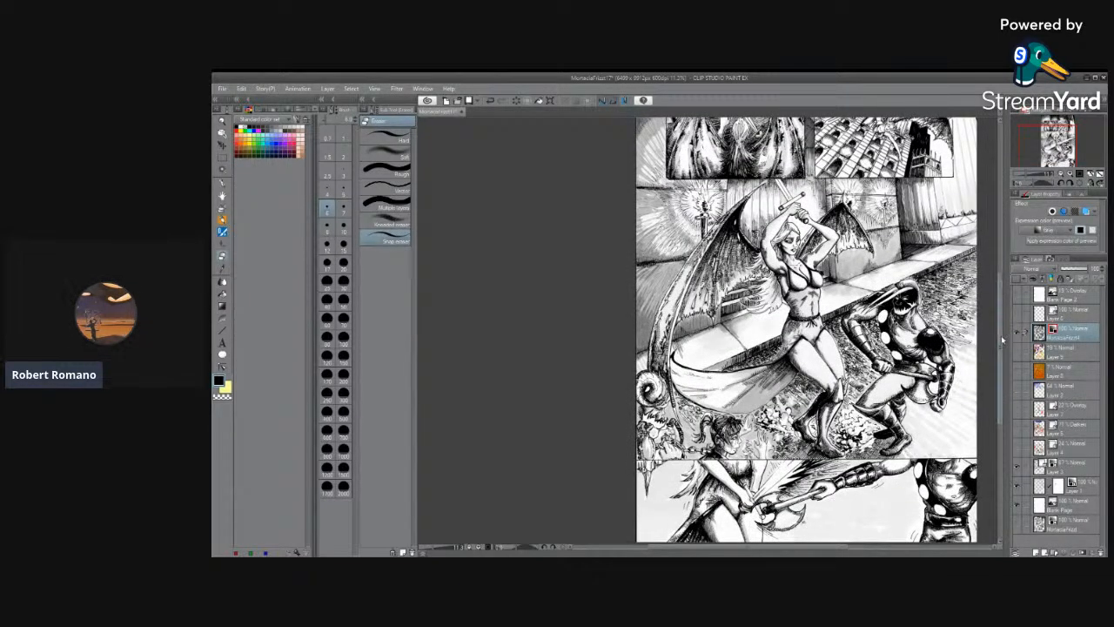
pyautogui.scroll(3, 1005, 336)
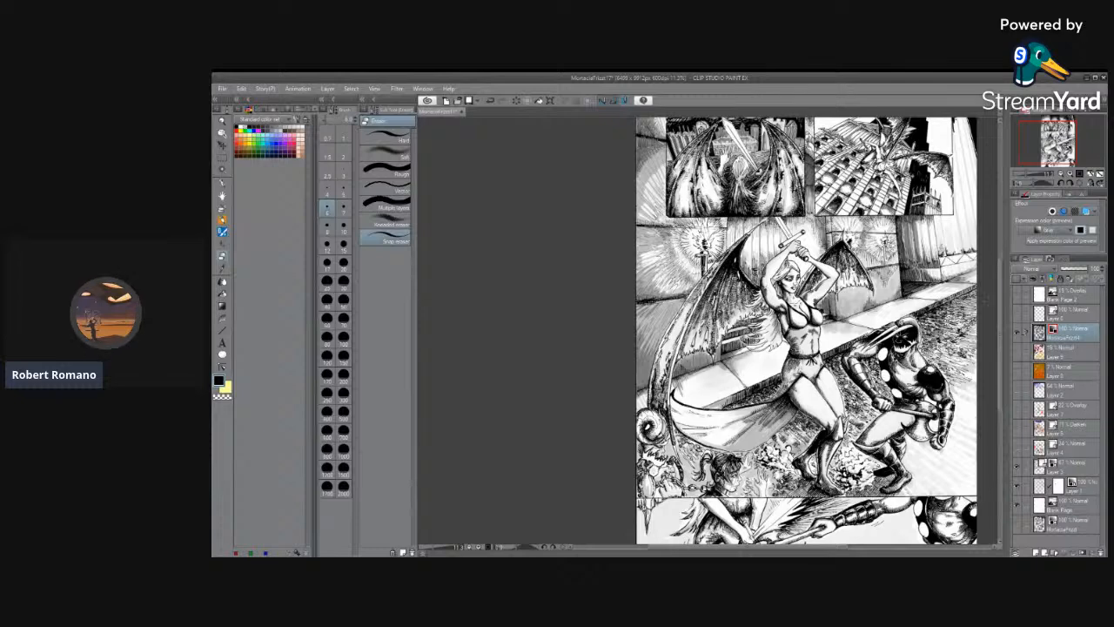
pyautogui.moveTo(1001, 305); pyautogui.dragTo(996, 281)
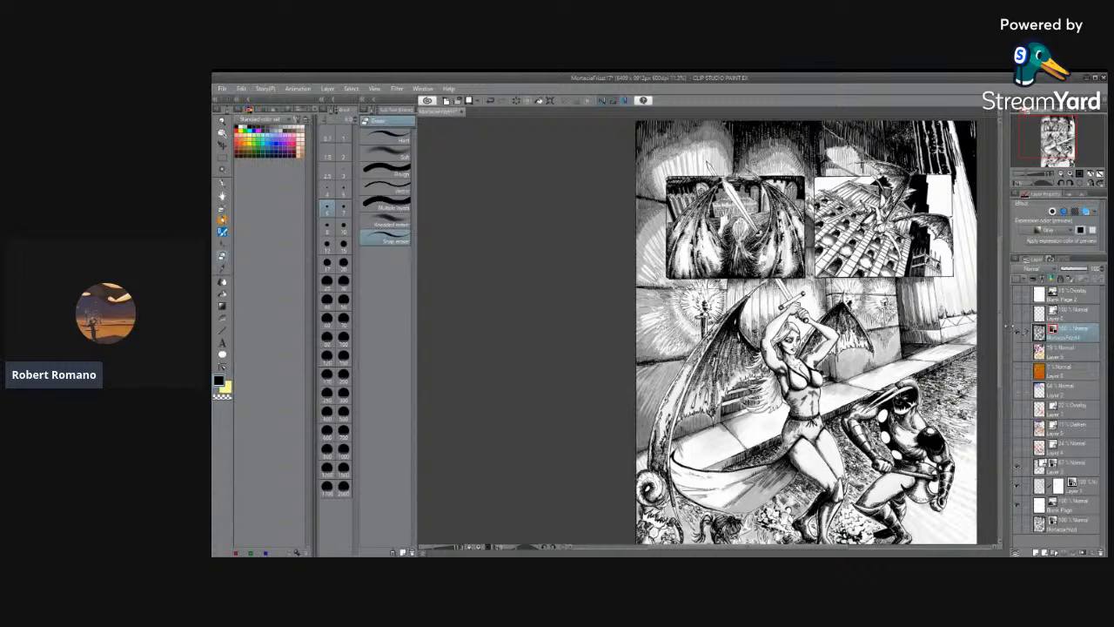
pyautogui.moveTo(1003, 327); pyautogui.dragTo(1002, 328)
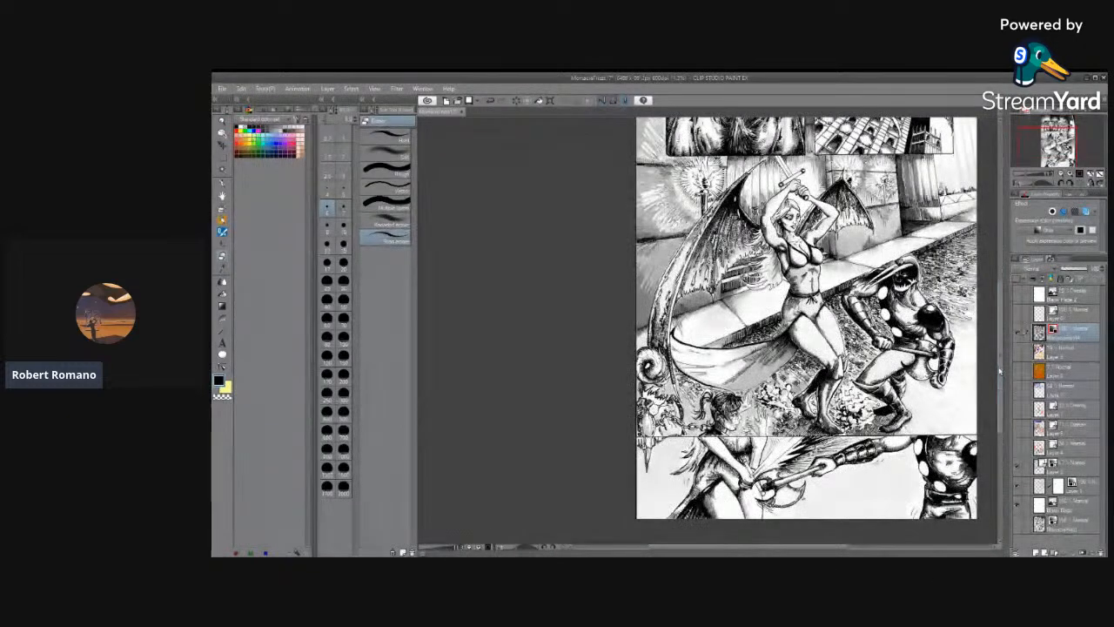
pyautogui.moveTo(999, 372); pyautogui.dragTo(998, 330)
pyautogui.scroll(5, 889, 205)
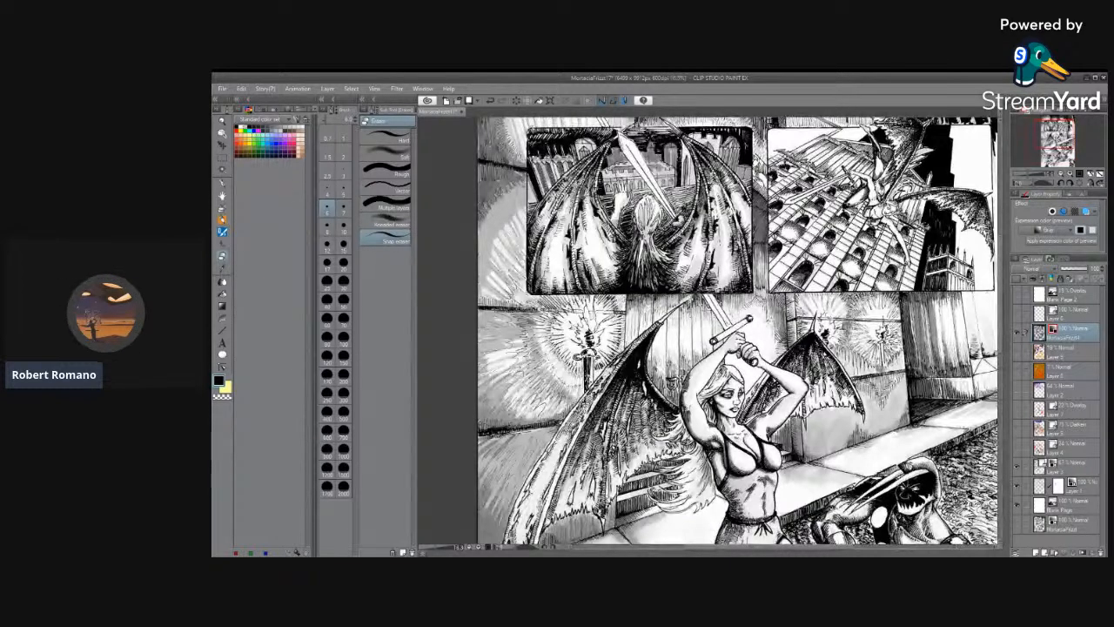
pyautogui.scroll(1, 709, 331)
pyautogui.scroll(-3, 710, 330)
pyautogui.scroll(-1, 956, 295)
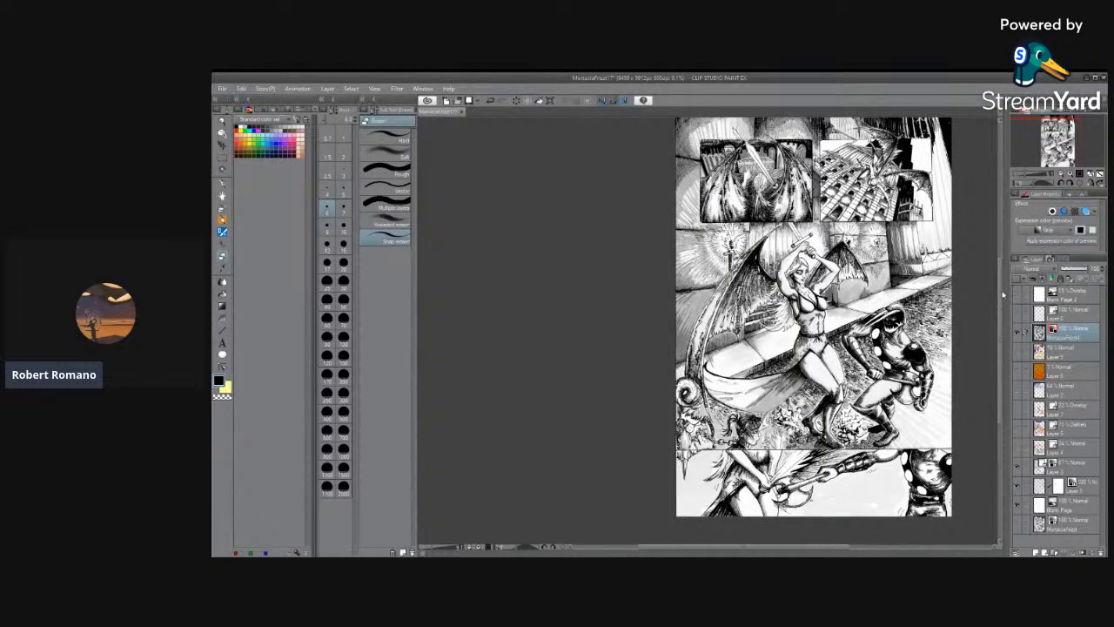
pyautogui.scroll(1, 1001, 287)
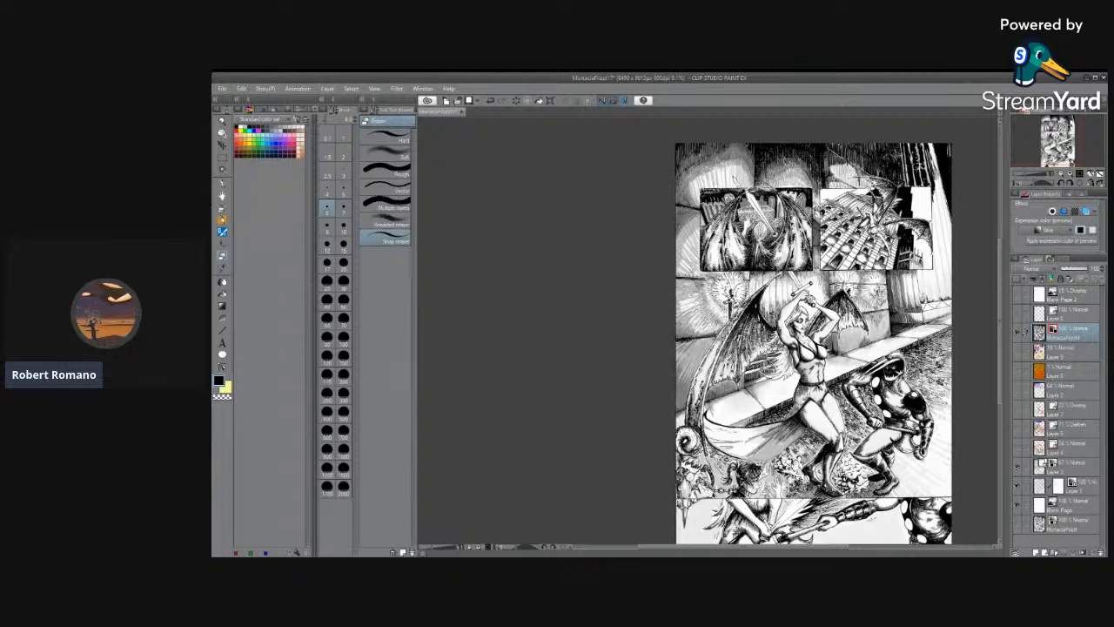
pyautogui.scroll(9, 799, 321)
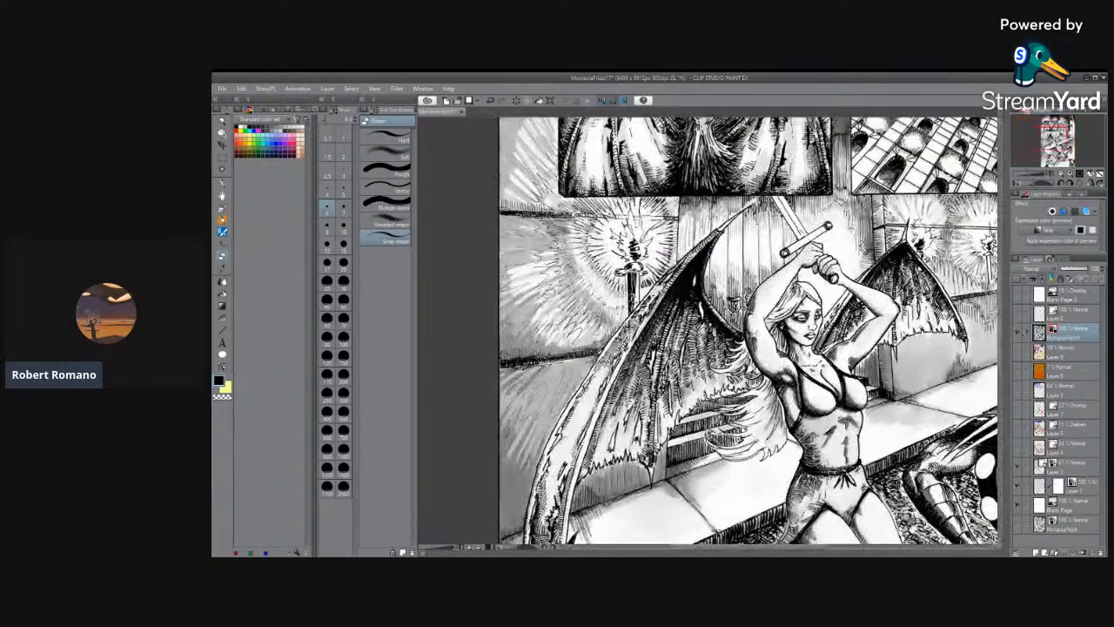
pyautogui.scroll(1, 744, 331)
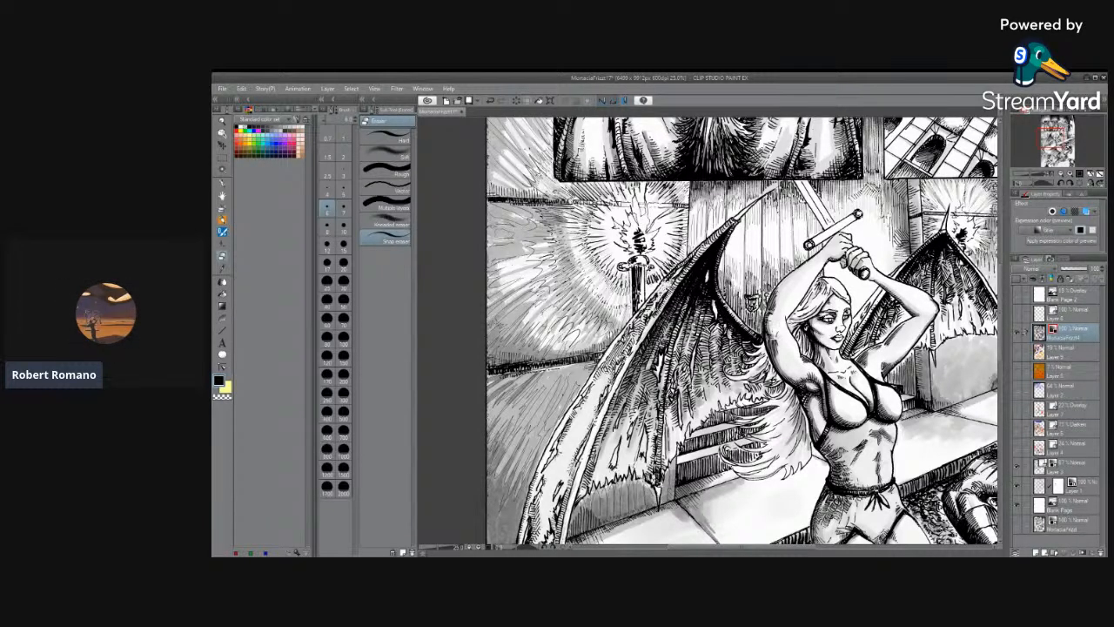
# Hide the two grey shading layers above the Blank Page layer, leaving the black-and-white line art over the white page.
pyautogui.click(222, 88)
pyautogui.moveTo(254, 136)
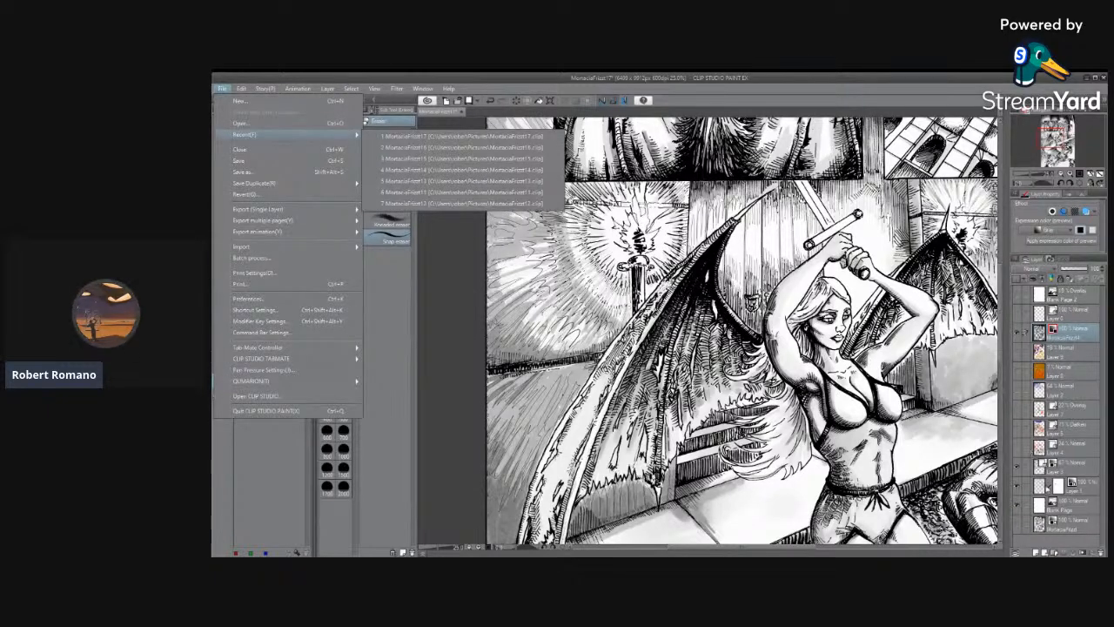
pyautogui.click(1016, 468)
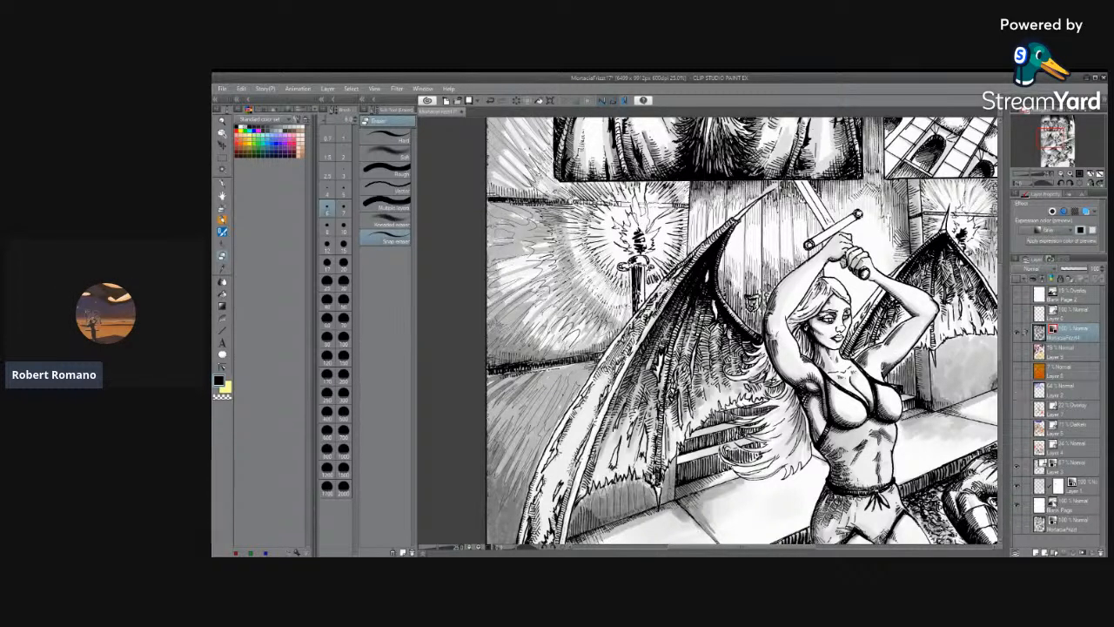
pyautogui.click(1018, 488)
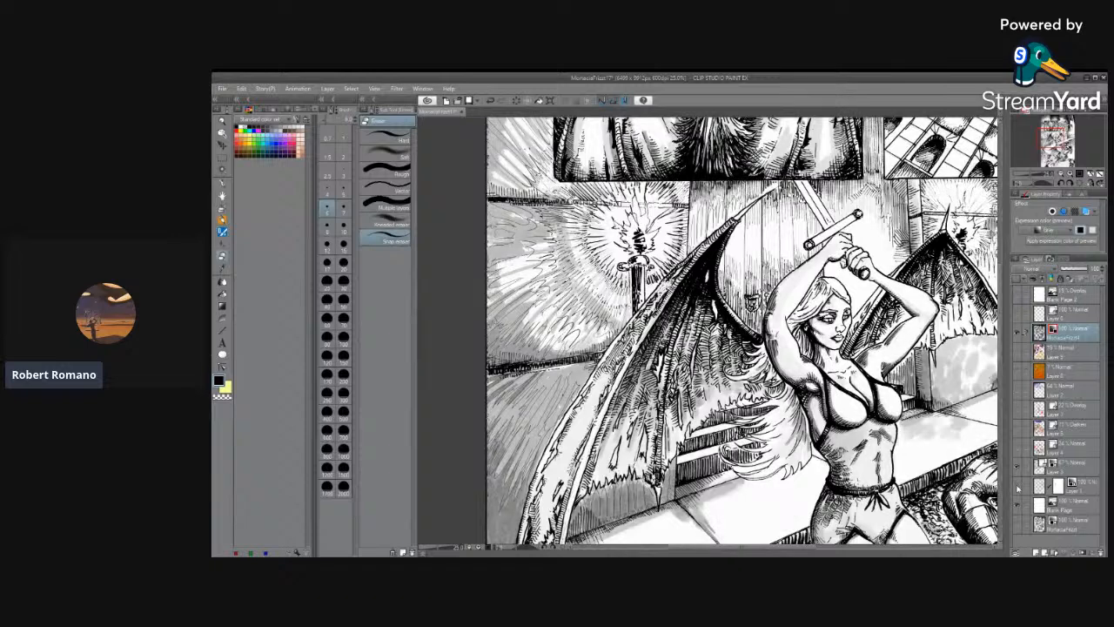
pyautogui.click(1018, 467)
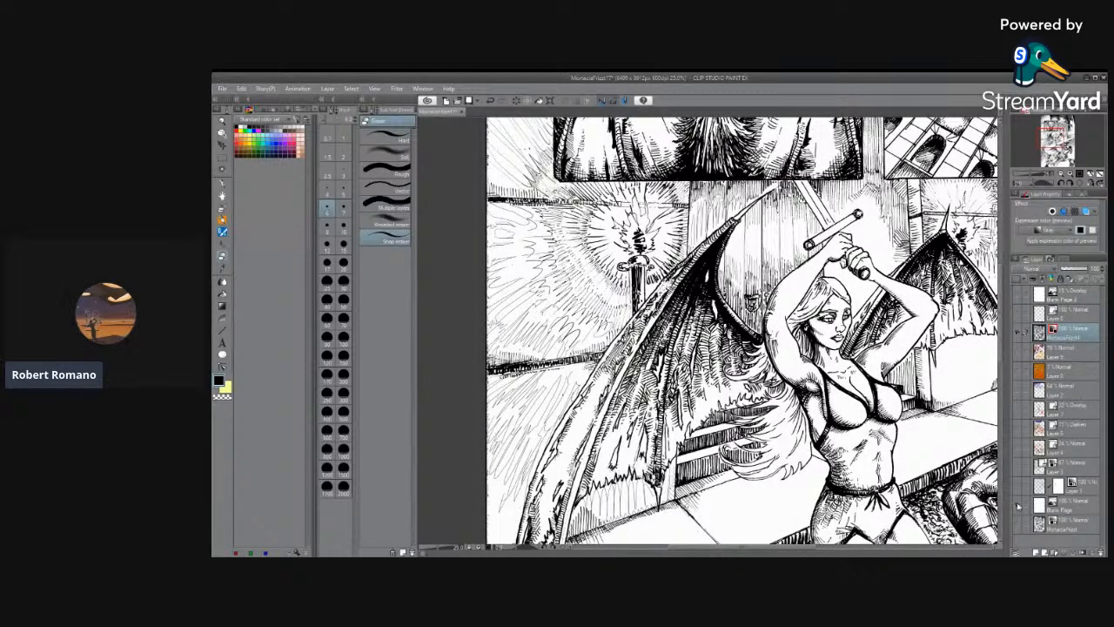
pyautogui.click(1017, 507)
pyautogui.click(1017, 507)
# Erase the specks among the hatched feather rows beside the pale spar of the winged woman's large wing and save the page.
pyautogui.scroll(3, 682, 316)
pyautogui.scroll(4, 671, 347)
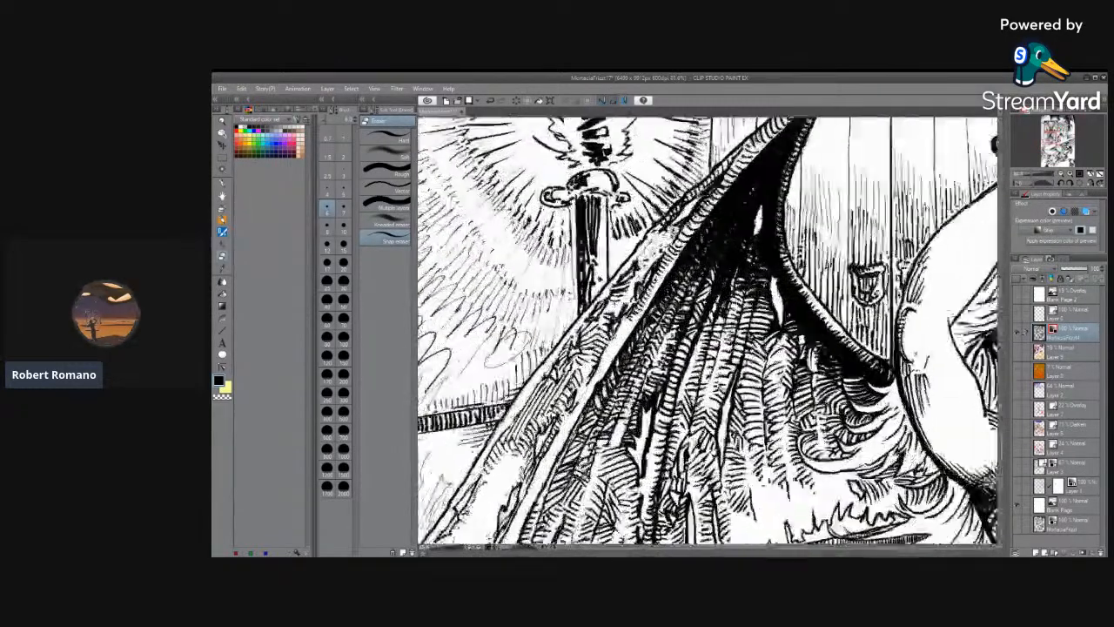
pyautogui.scroll(1, 671, 347)
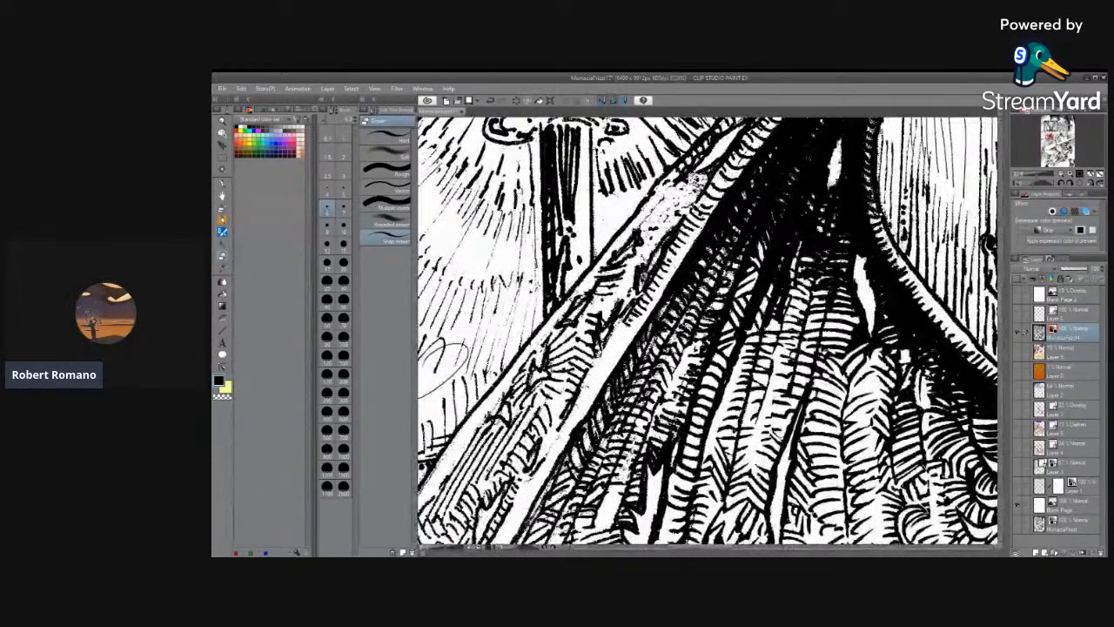
pyautogui.scroll(-1, 708, 331)
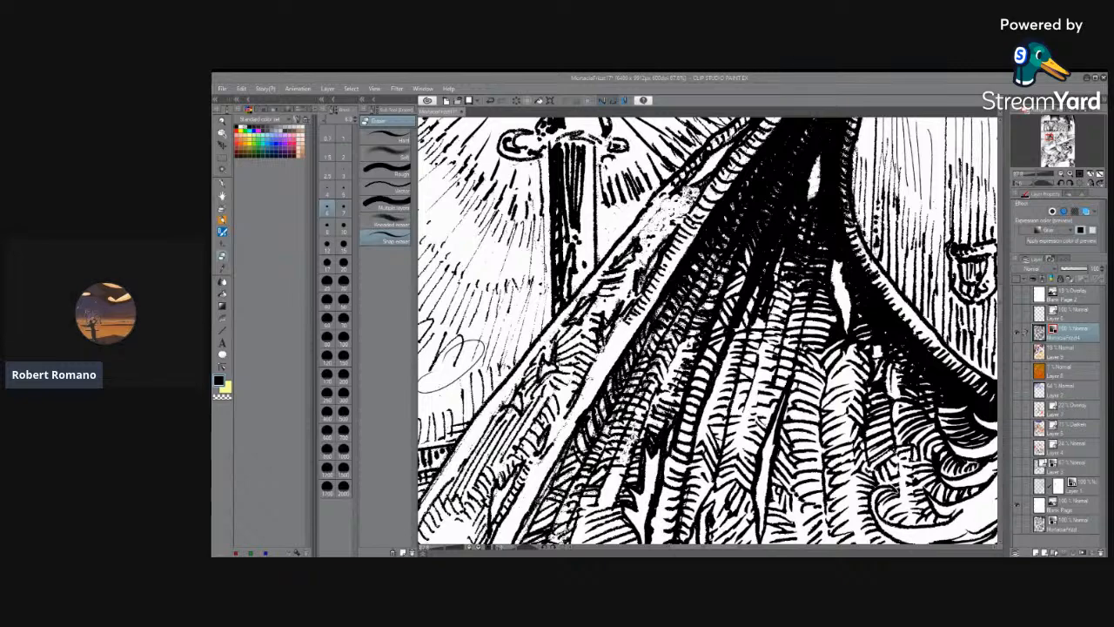
pyautogui.scroll(1, 638, 424)
pyautogui.scroll(2, 638, 424)
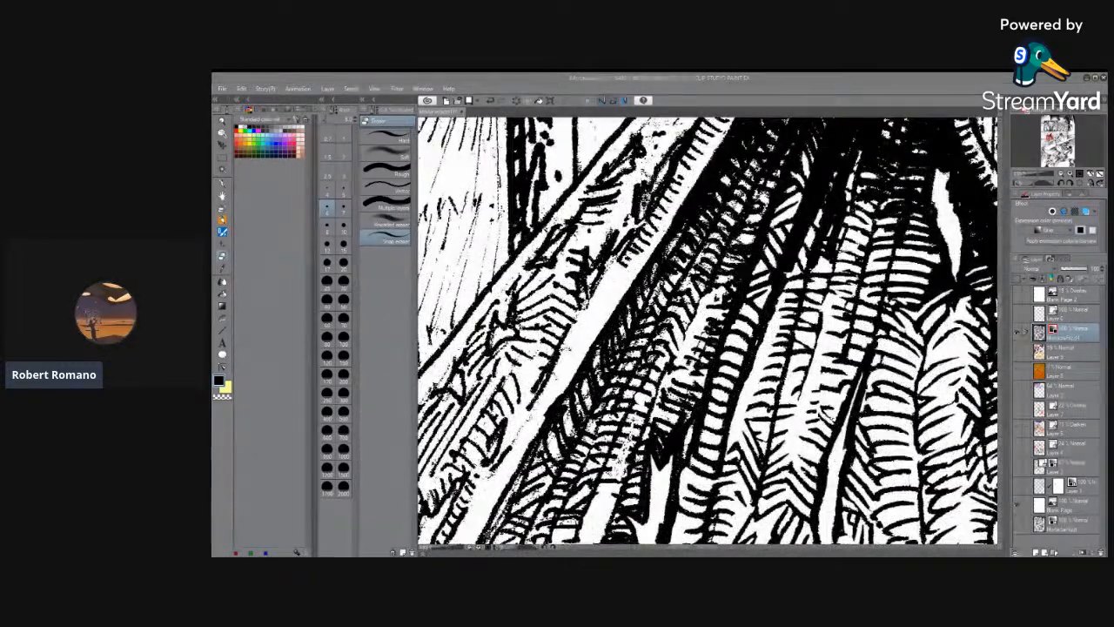
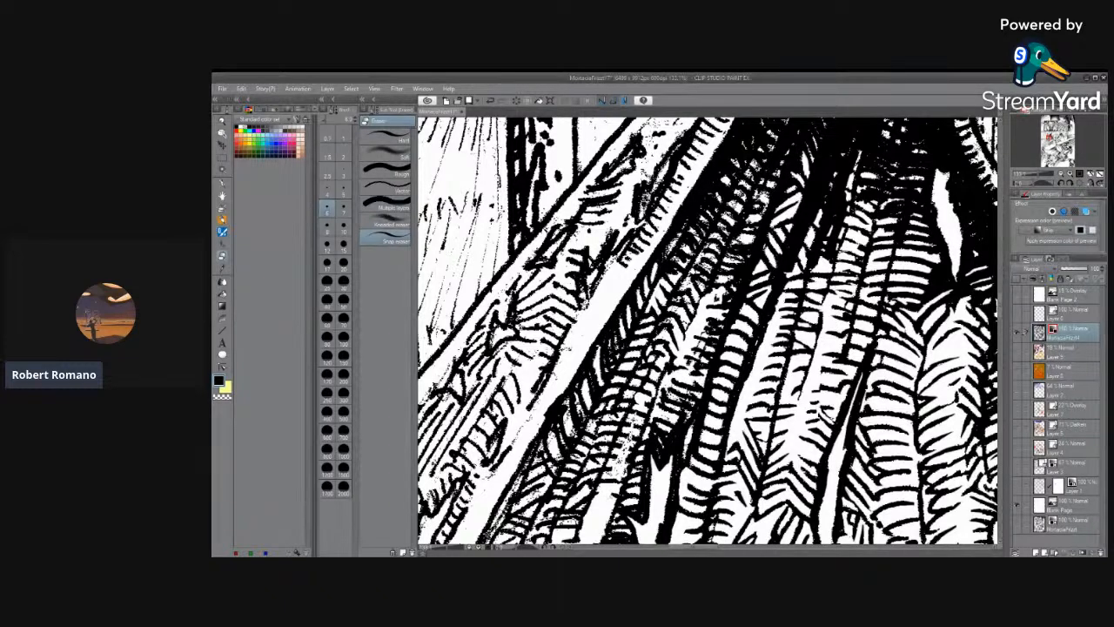
pyautogui.scroll(2, 627, 432)
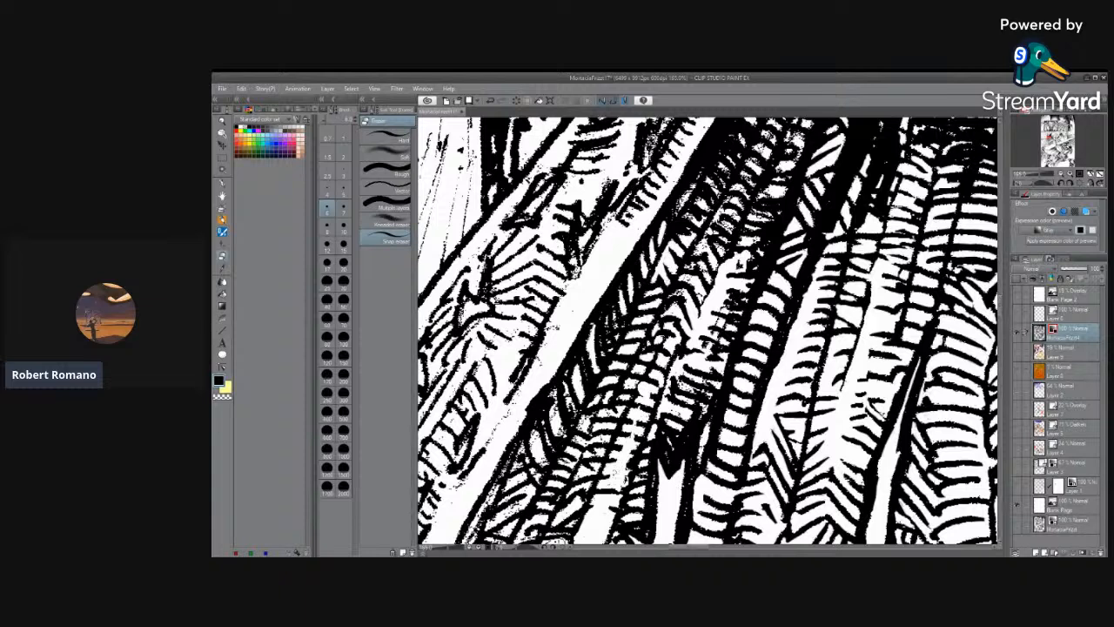
pyautogui.hotkey('ctrl', 'z')
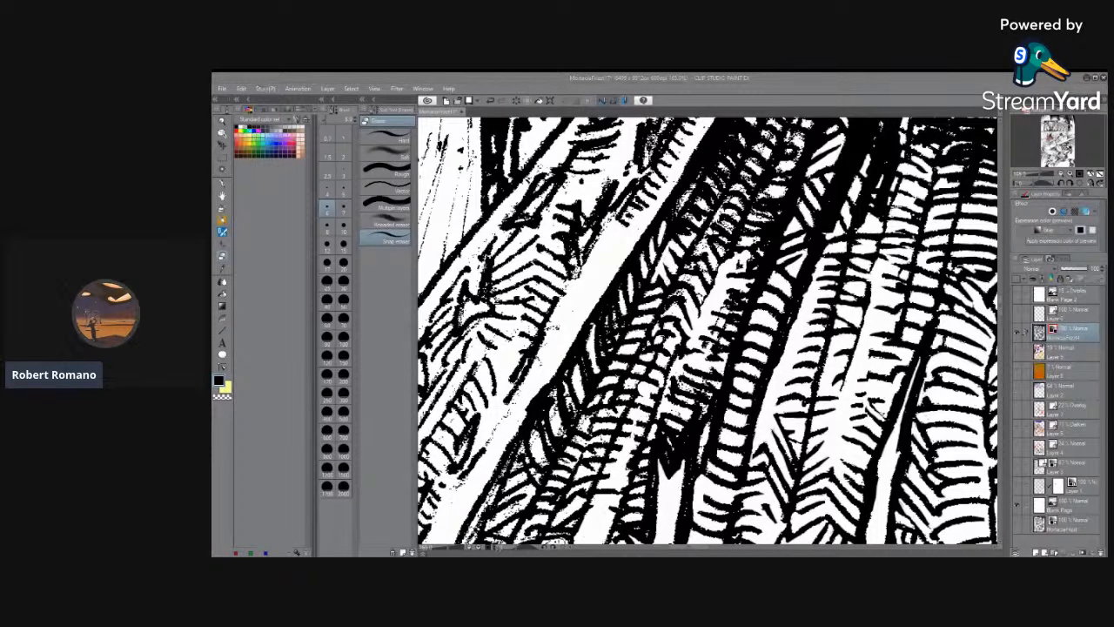
pyautogui.click(222, 87)
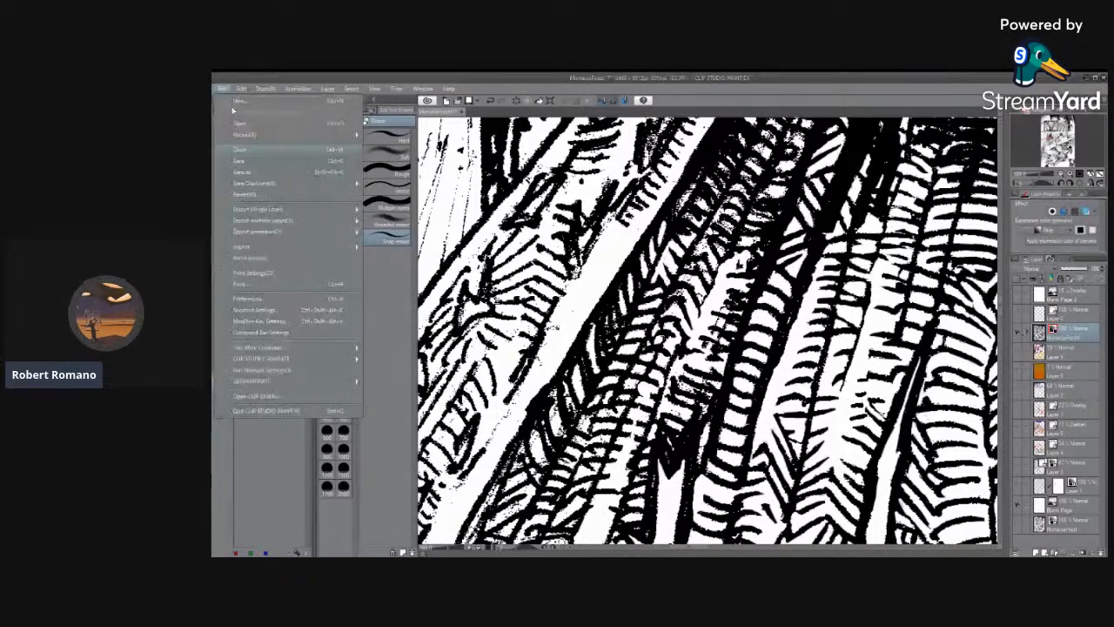
pyautogui.click(243, 163)
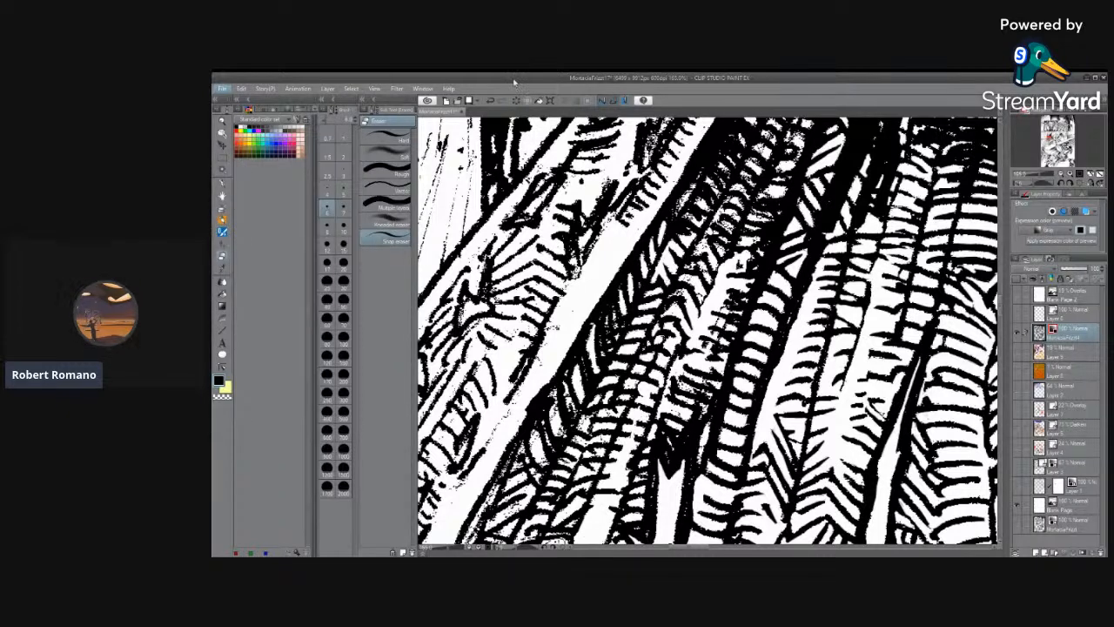